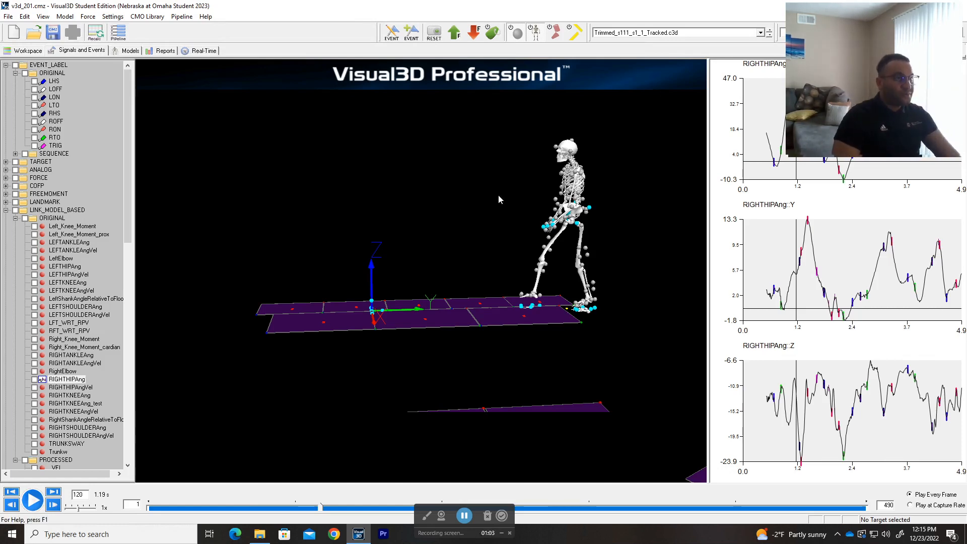
Step: Orbit the walking skeleton, glance at the Workspace file list, then open Pipeline Workshop from Signals and Events
mouse_move(430, 194)
mouse_down()
mouse_move(400, 200)
mouse_move(413, 193)
mouse_up()
click(32, 51)
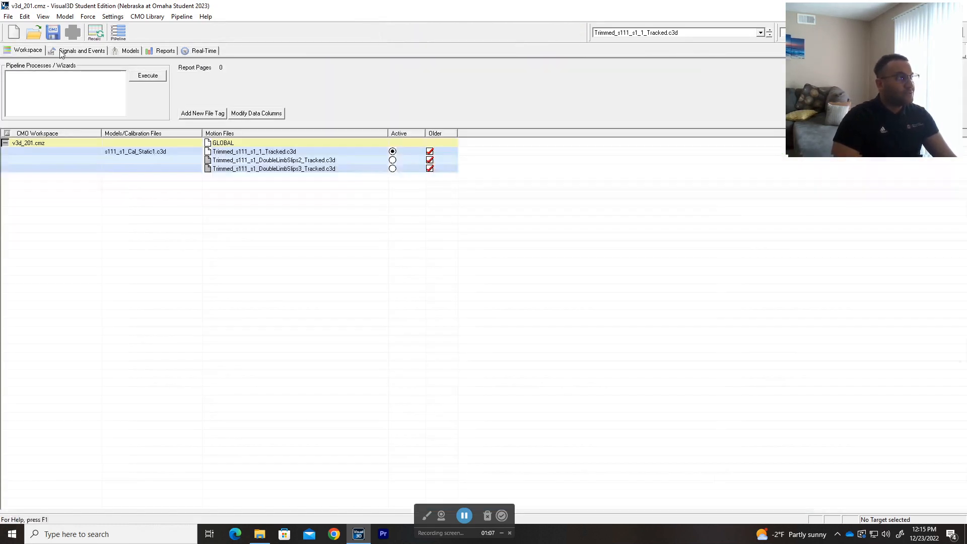
click(74, 52)
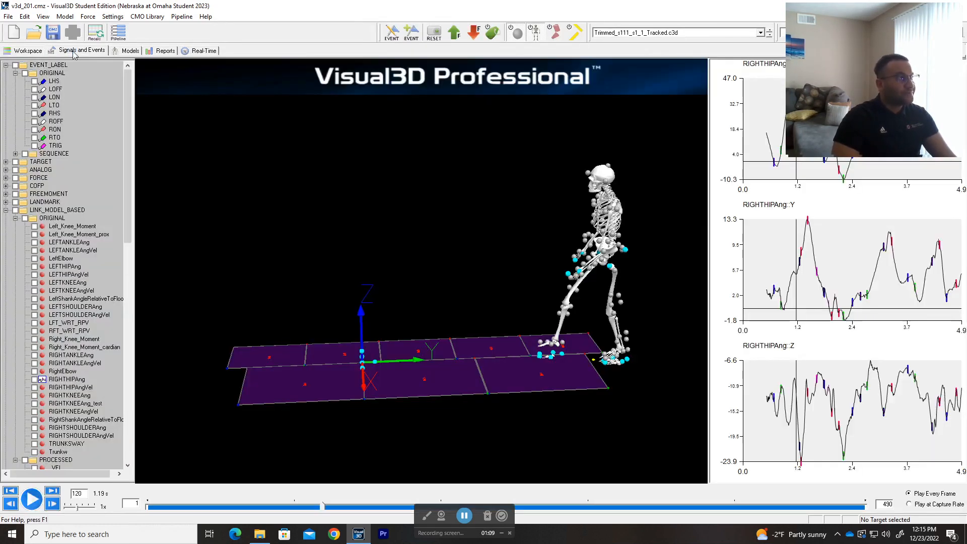
click(119, 32)
Step: Reposition and shrink the Pipeline Workshop window so all its options are visible
drag(522, 103, 452, 94)
drag(790, 447, 736, 450)
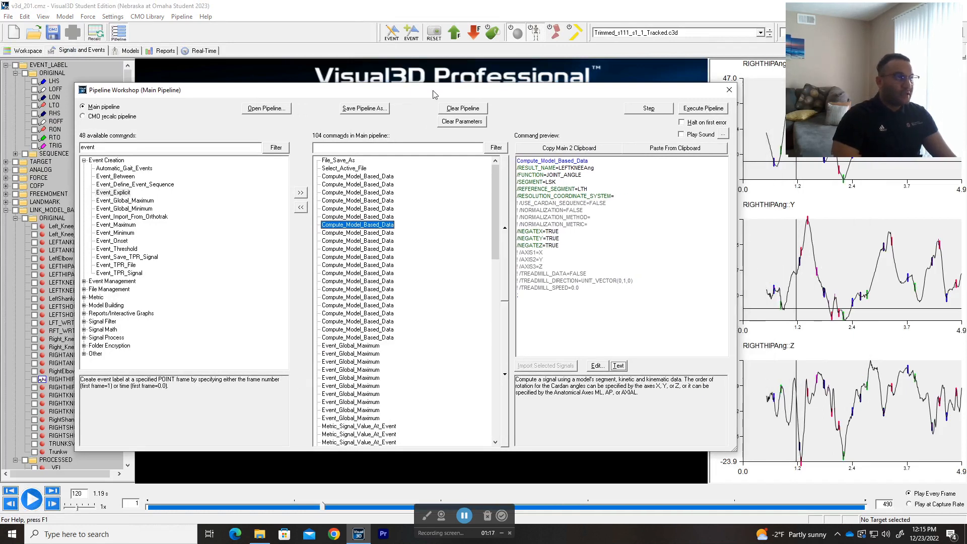
drag(453, 94, 483, 94)
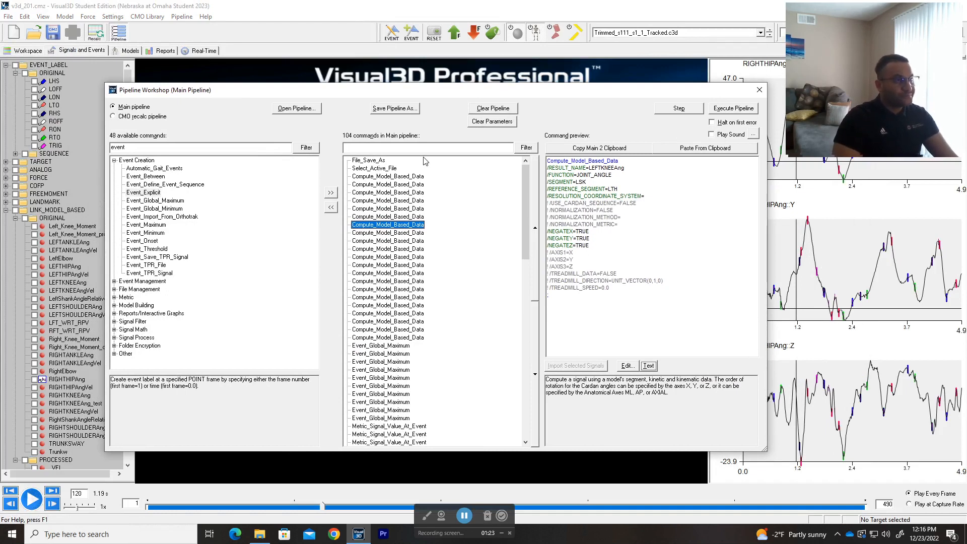
Step: Inspect the File_Save_As step, then preview Select_Active_File with FILE_NAME=Older
click(376, 160)
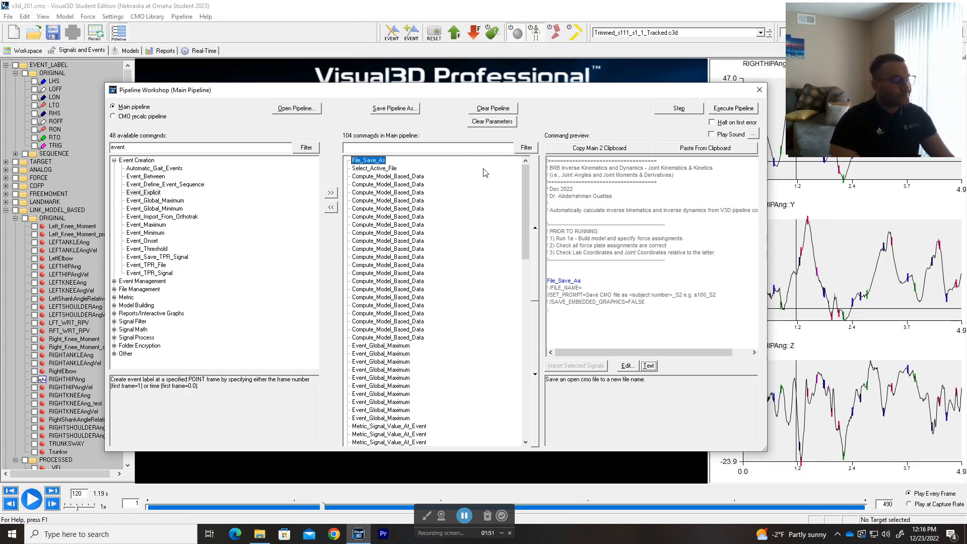
drag(478, 167, 470, 233)
click(369, 158)
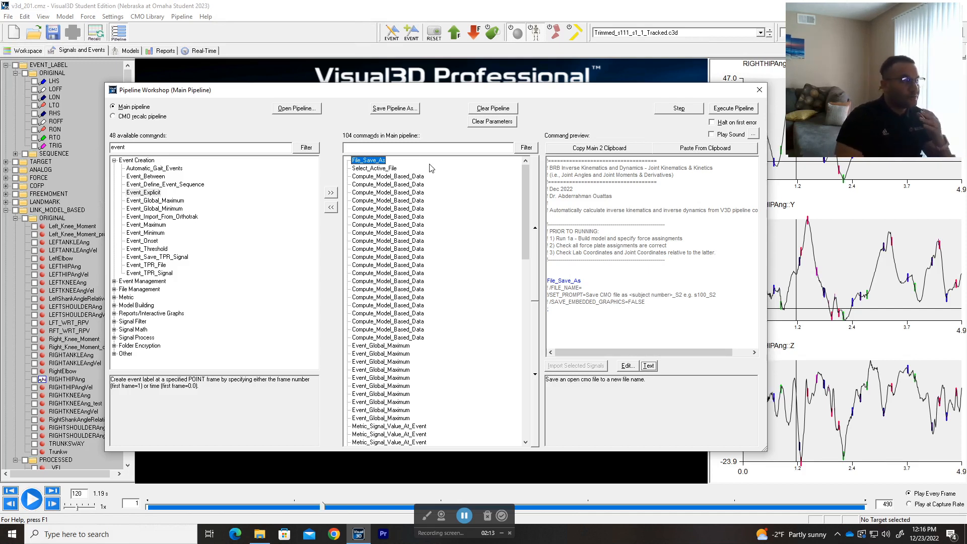
click(389, 168)
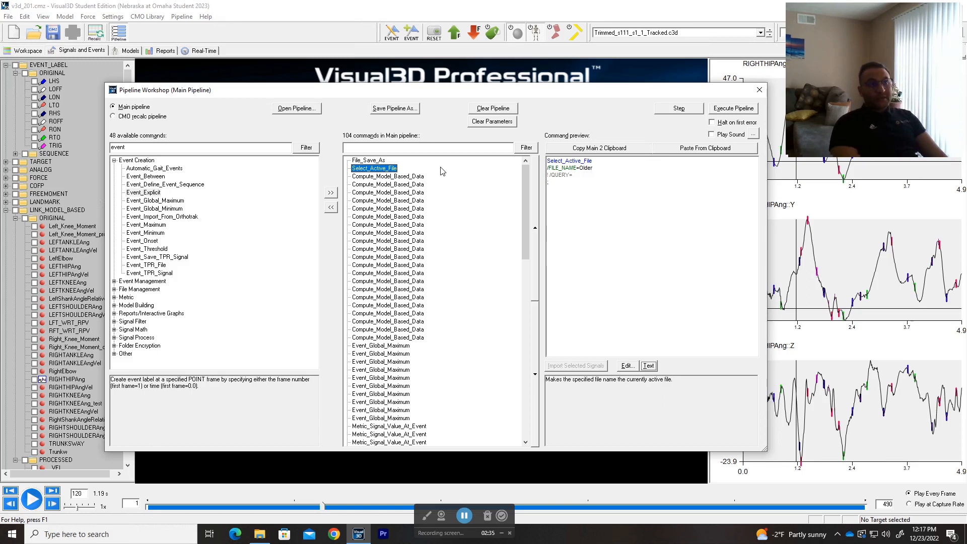
Step: Switch to the browser and bring up the Model Based Computations tutorial tab in the C-Motion Wiki
key(alt+Tab)
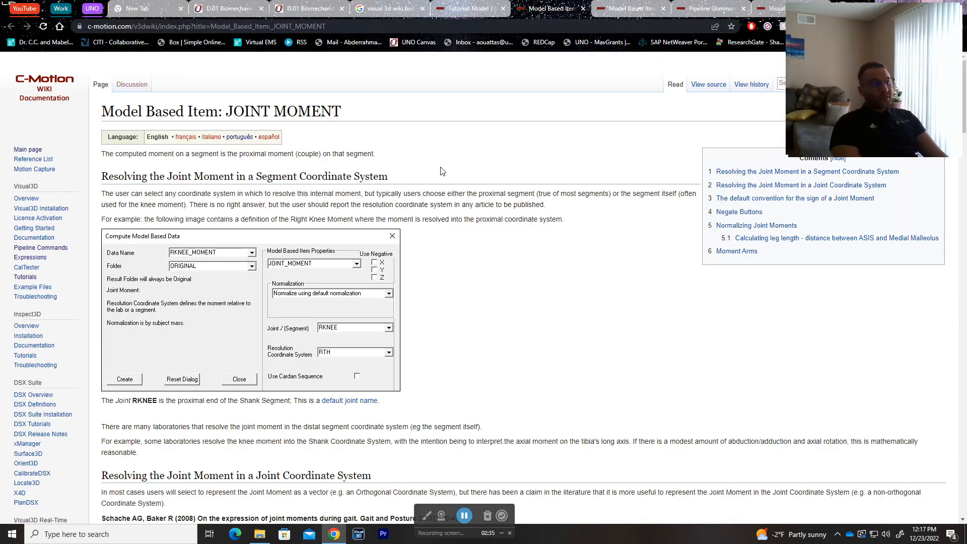
click(469, 8)
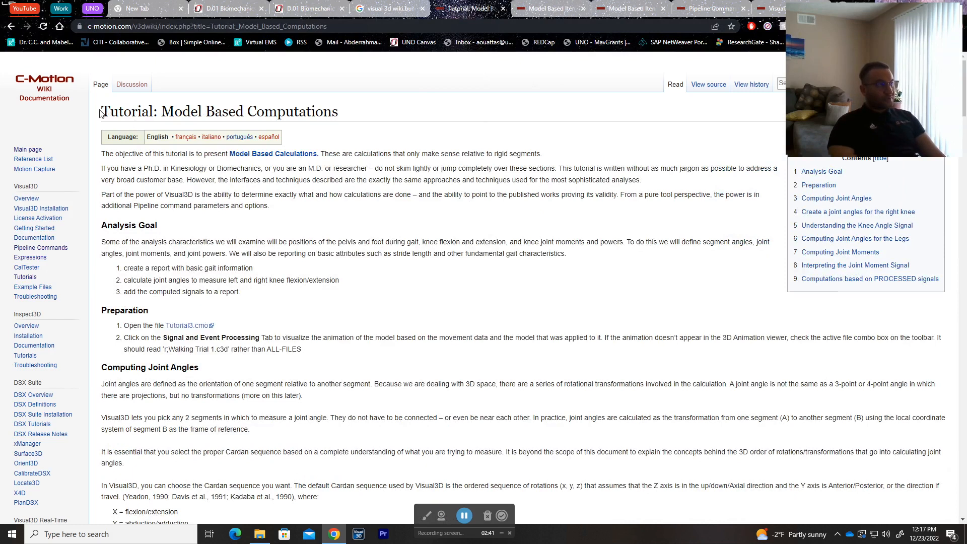
drag(101, 112, 337, 112)
click(373, 112)
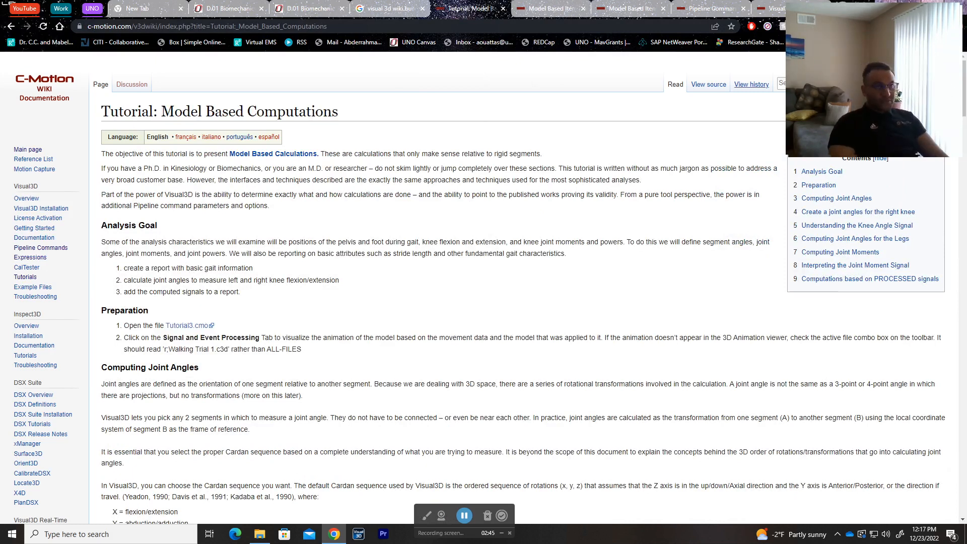
drag(863, 50, 852, 183)
Step: Search the wiki for 'joint angles', open Tutorial: Model Based Computations, then return to Visual3D
click(848, 84)
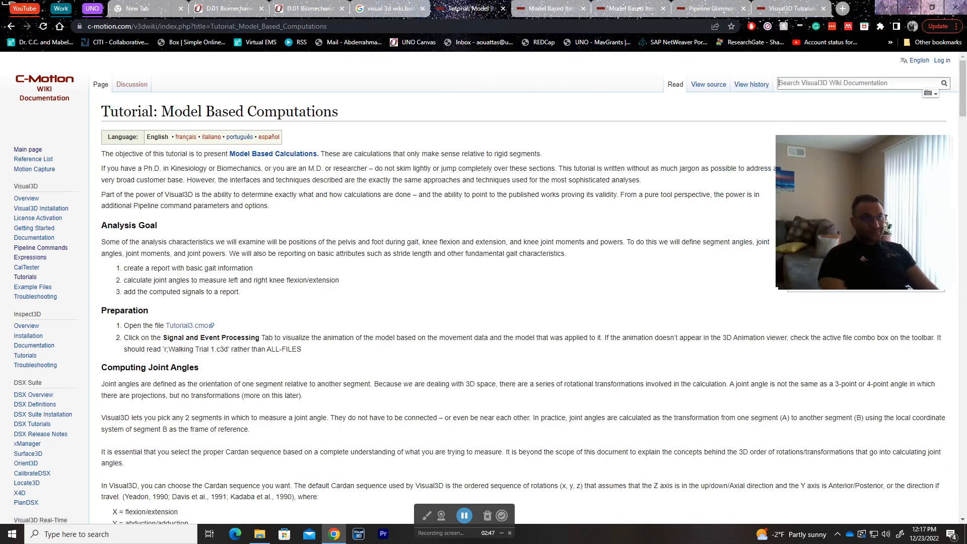
text(joint angles)
key(Return)
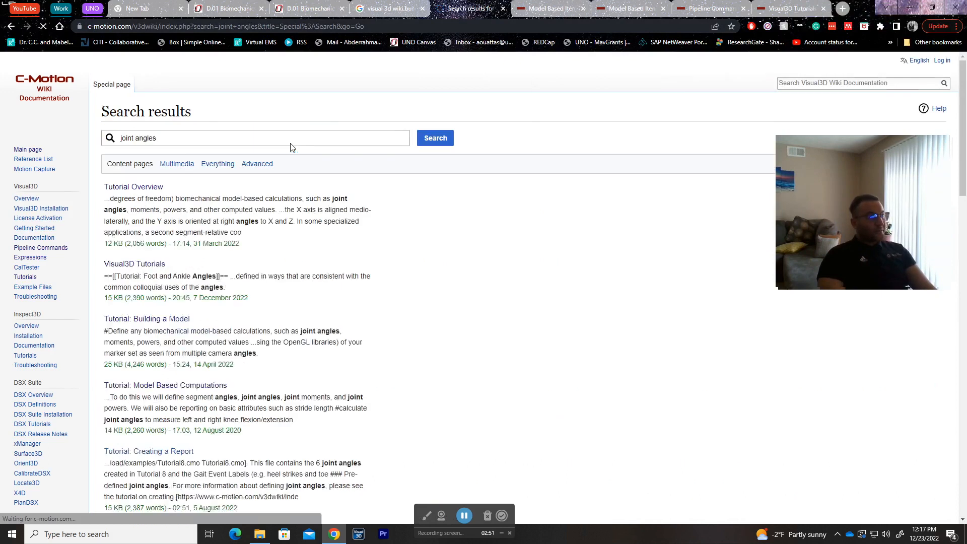
scroll(282, 255, down, 3)
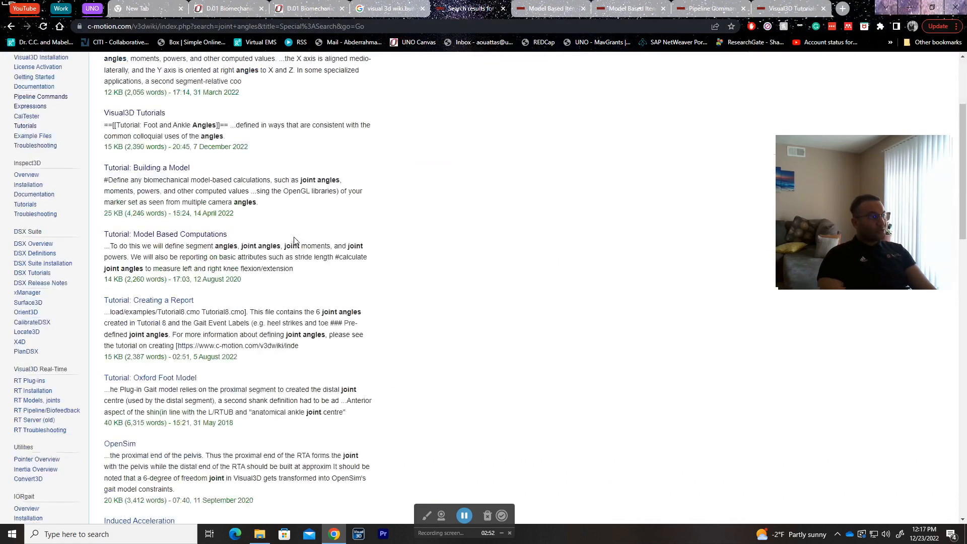
click(210, 235)
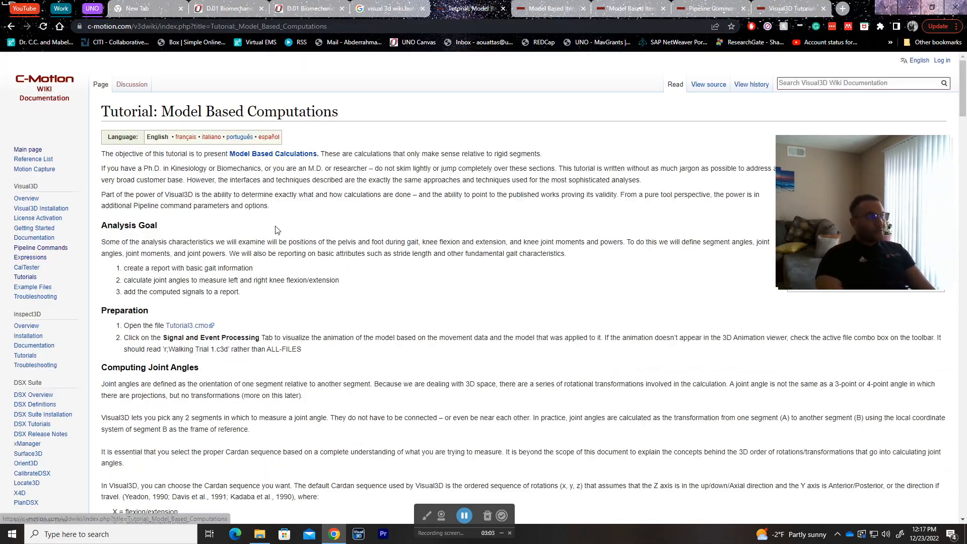
key(alt+Tab)
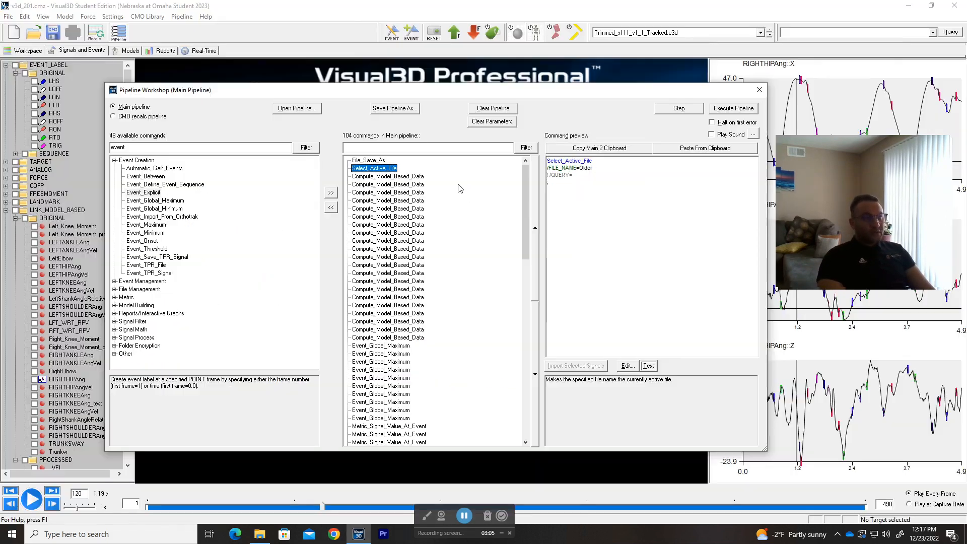
Step: Check the first Compute_Model_Based_Data settings (RIGHTANKLEAng, ORIGINAL folder) unchanged, then show it as command text
double_click(409, 177)
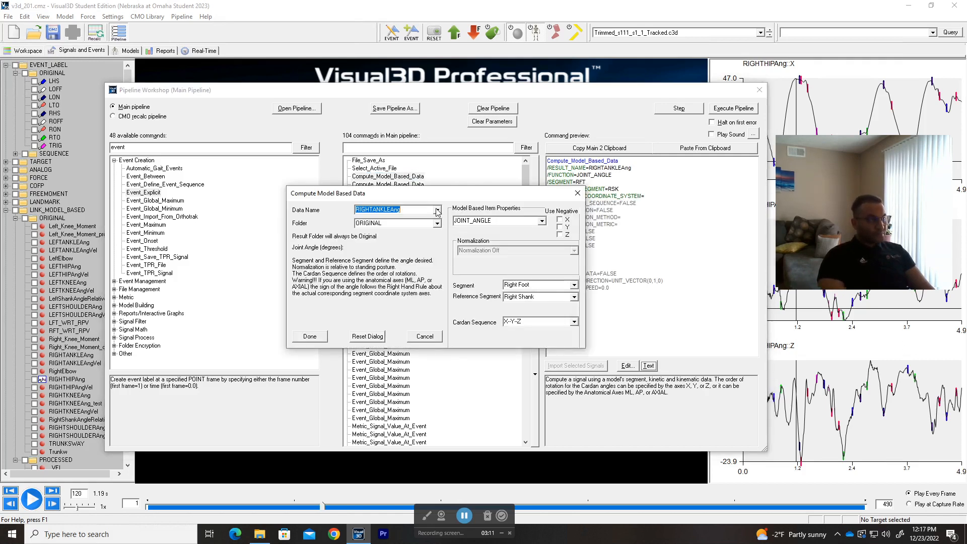
click(437, 210)
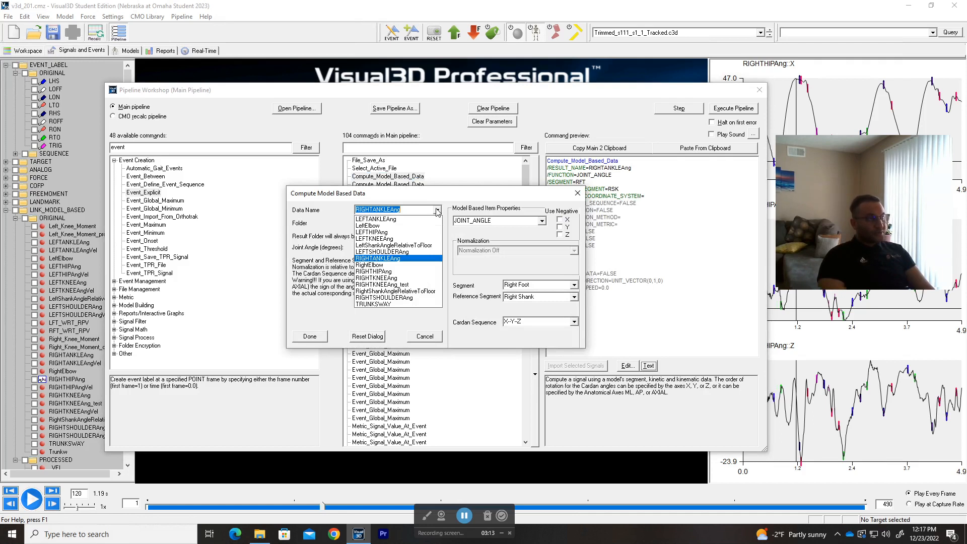
click(438, 210)
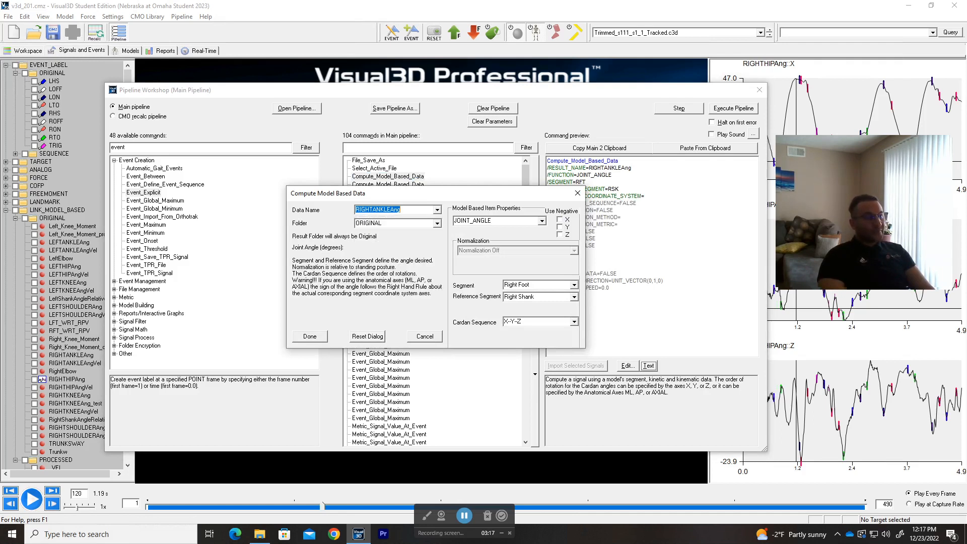
click(437, 223)
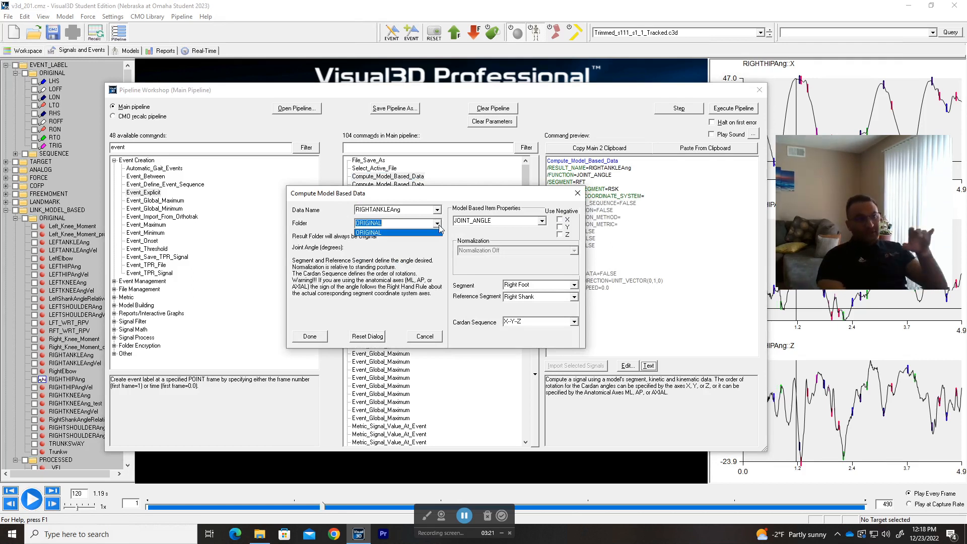
click(578, 194)
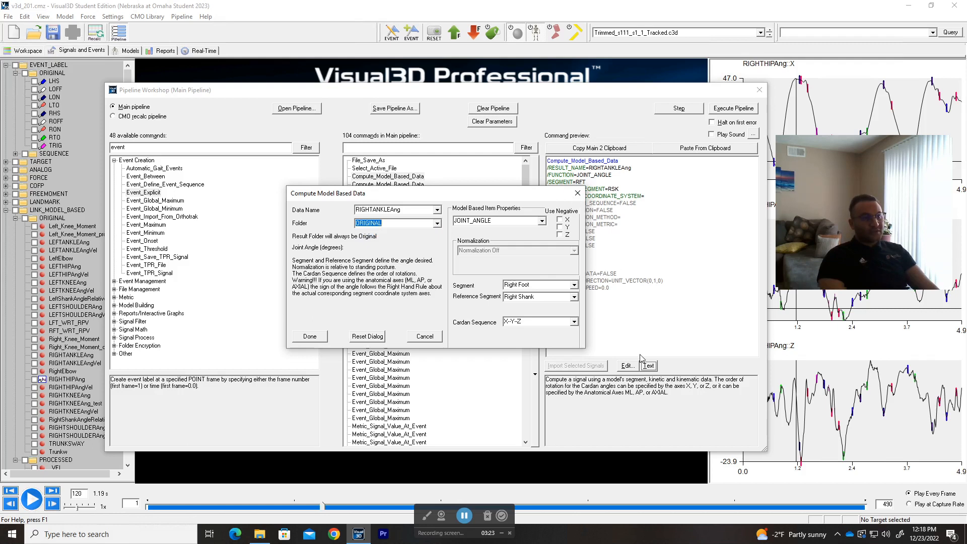
click(578, 194)
click(649, 367)
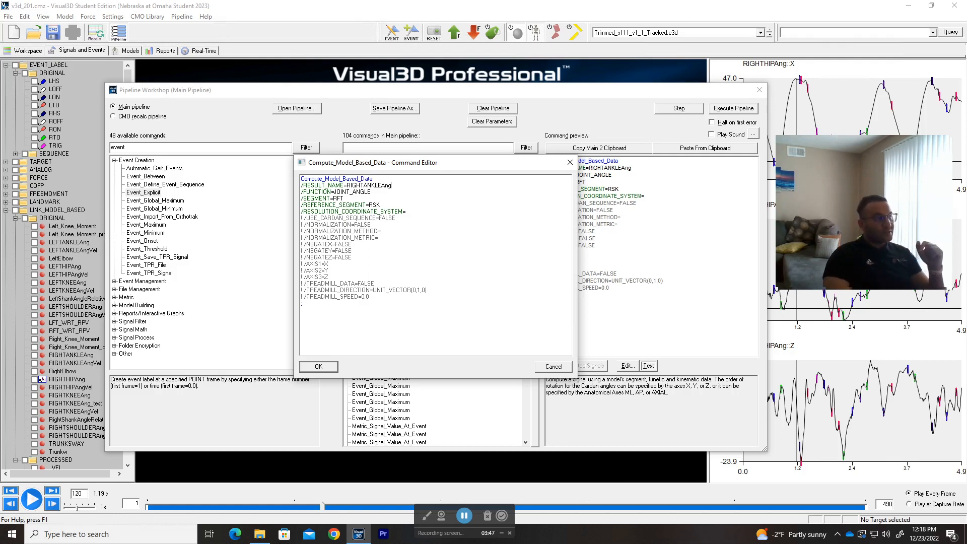
Step: Add a /RESULT_FOLDER line to the RIGHTANKLEAng command text, delete it again, and cancel the editor
click(392, 186)
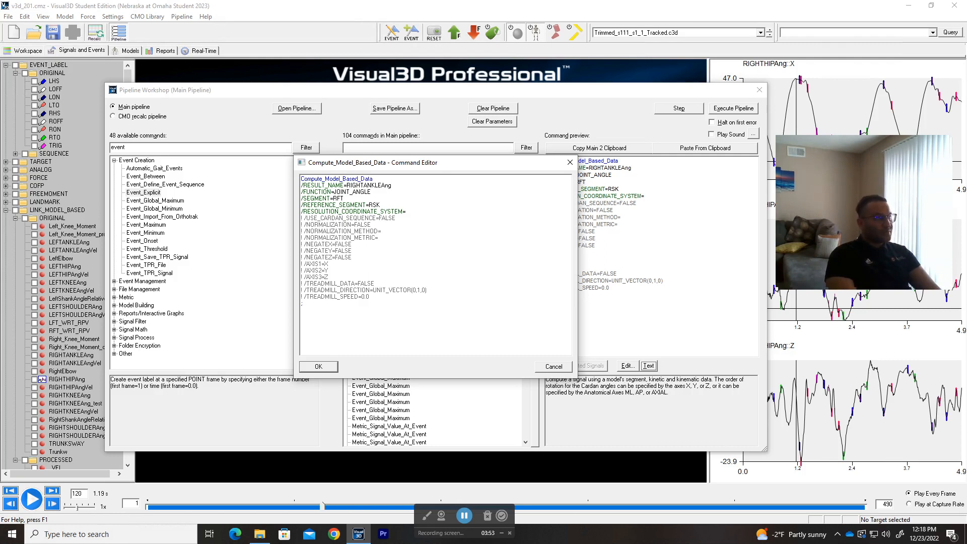
key(Return)
text(/)
text(Resykl)
key(BackSpace)
key(BackSpace)
key(BackSpace)
text(ESULT)
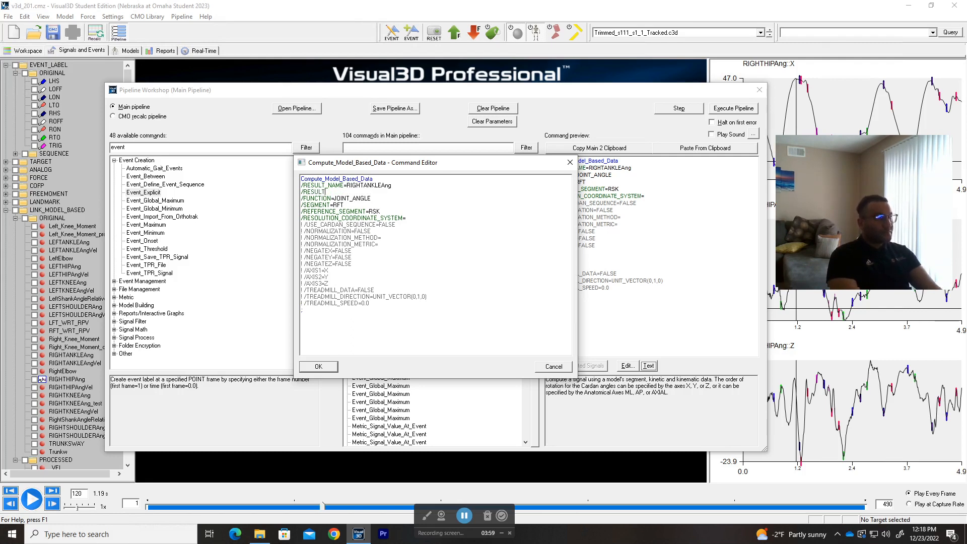
text(_FOLDER=)
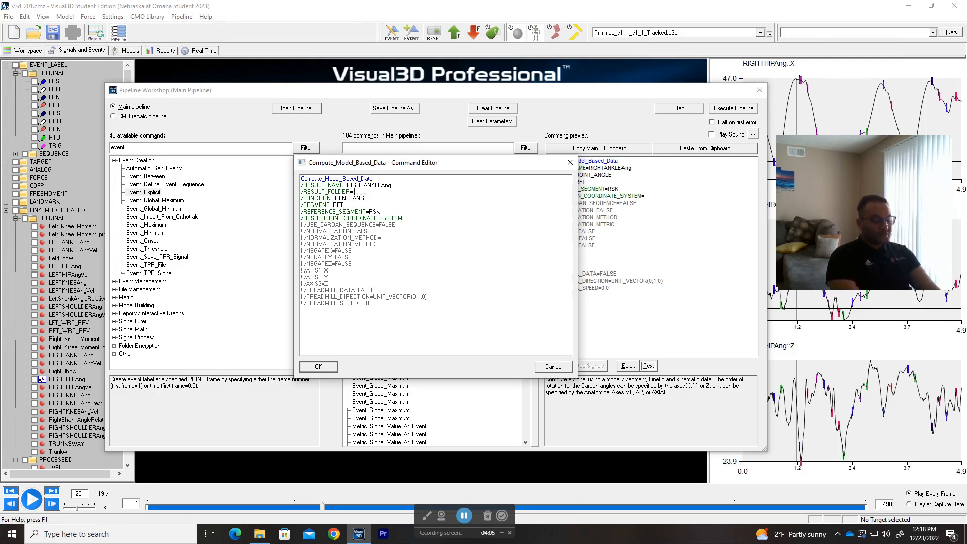
key(shift+Home)
key(BackSpace)
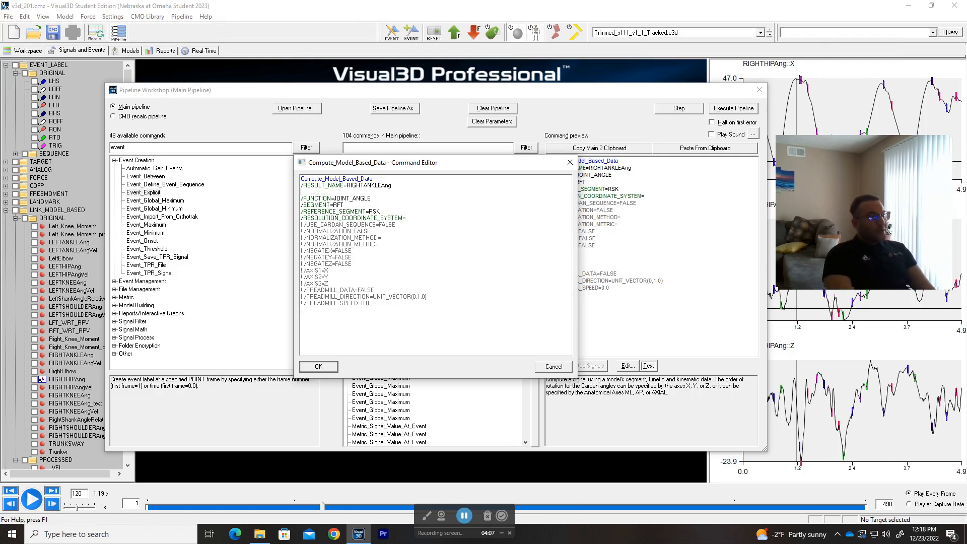
key(BackSpace)
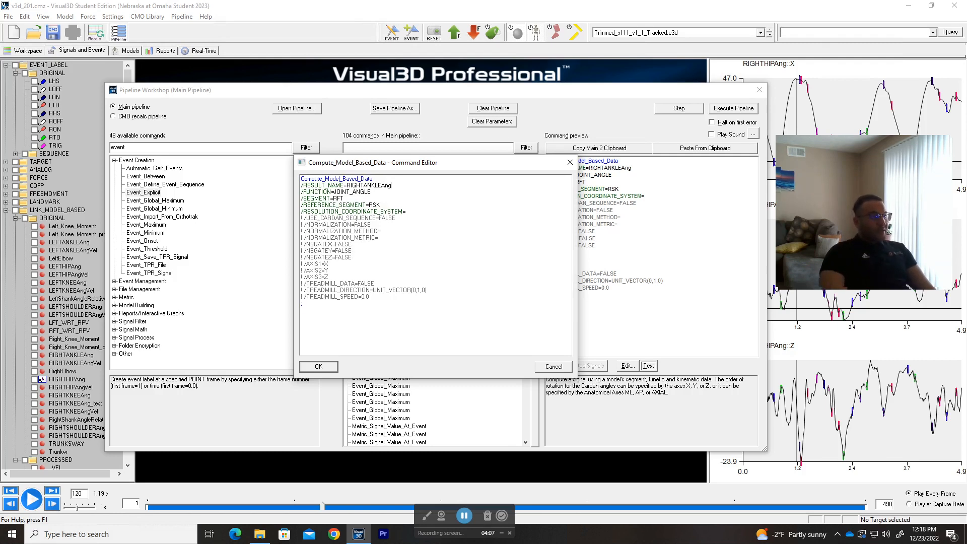
click(554, 366)
Step: Review the RIGHTANKLEAng JOINT_ANGLE settings: Right Foot relative to Right Shank, X-Y-Z Cardan sequence
double_click(387, 177)
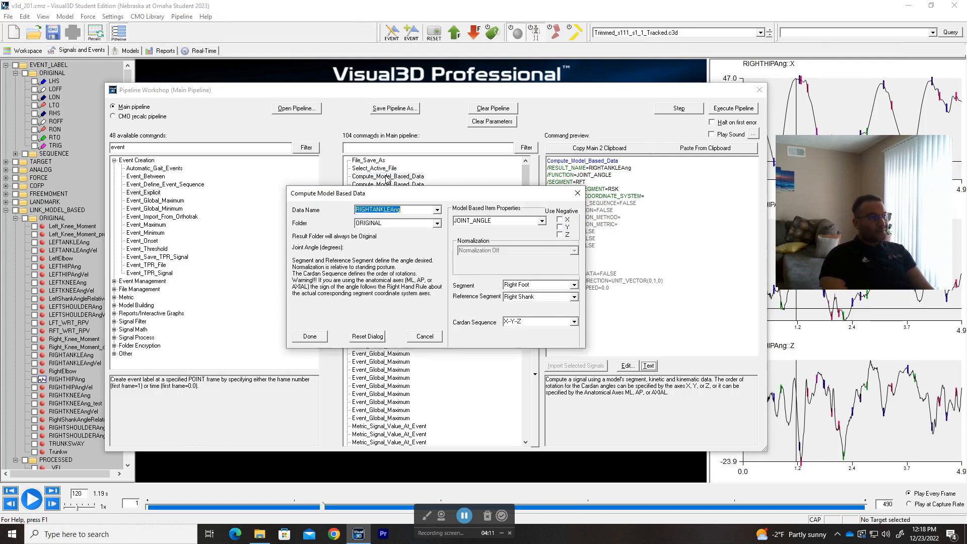
drag(457, 198, 397, 202)
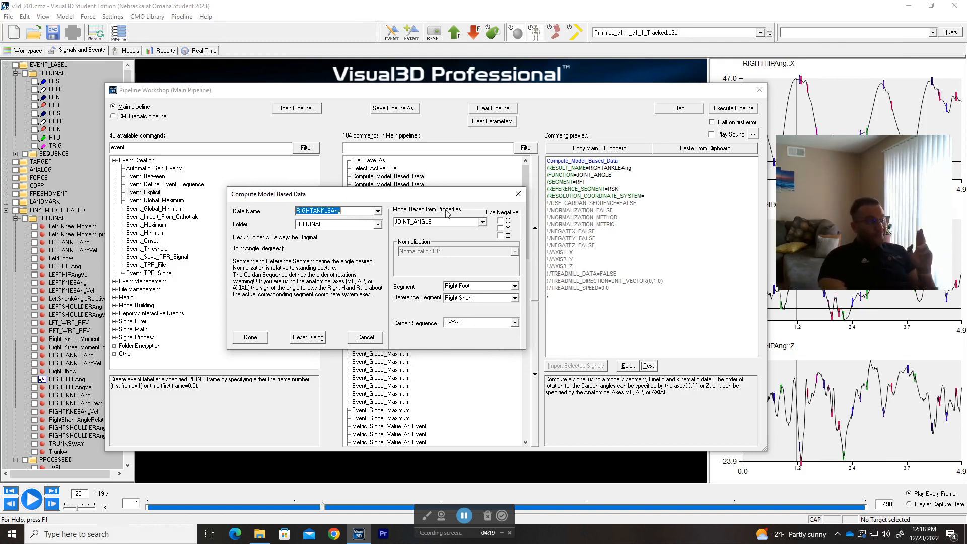
click(483, 224)
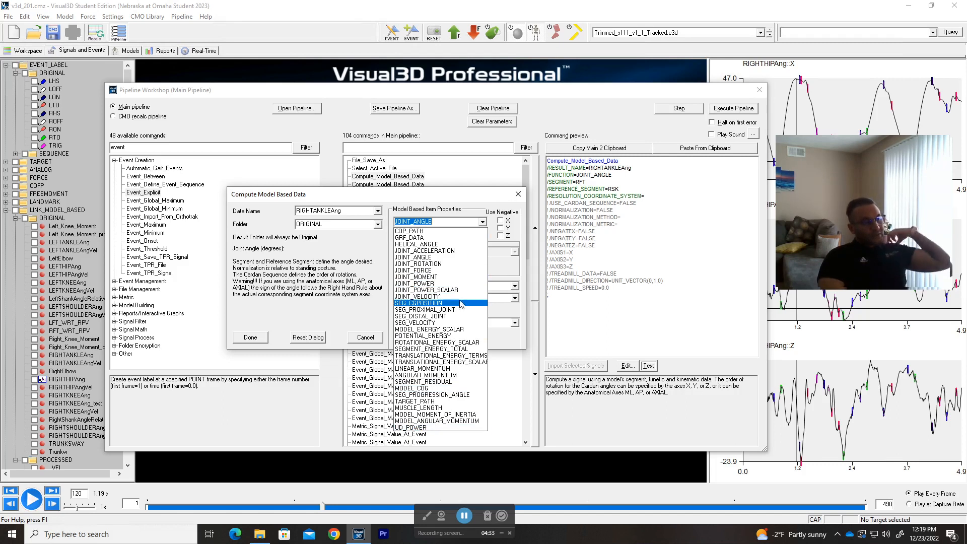
click(433, 206)
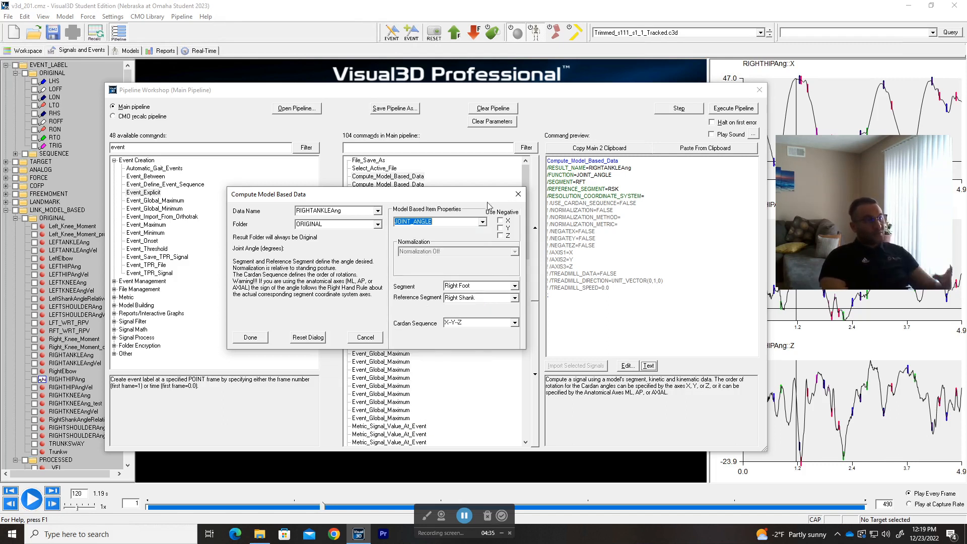
click(517, 196)
Step: Scroll the wiki tutorial down to 'Create a joint angles for the right knee'
key(alt+Tab)
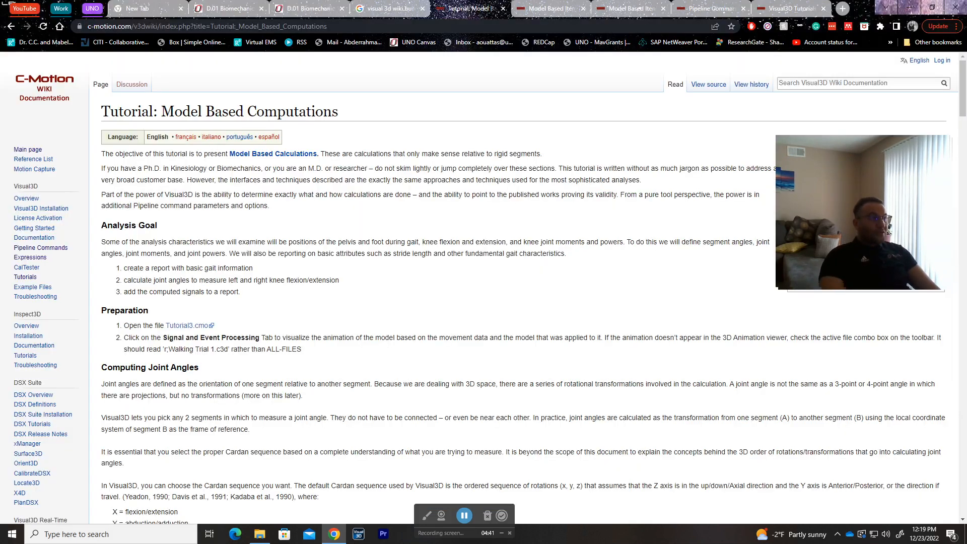
drag(344, 115, 161, 112)
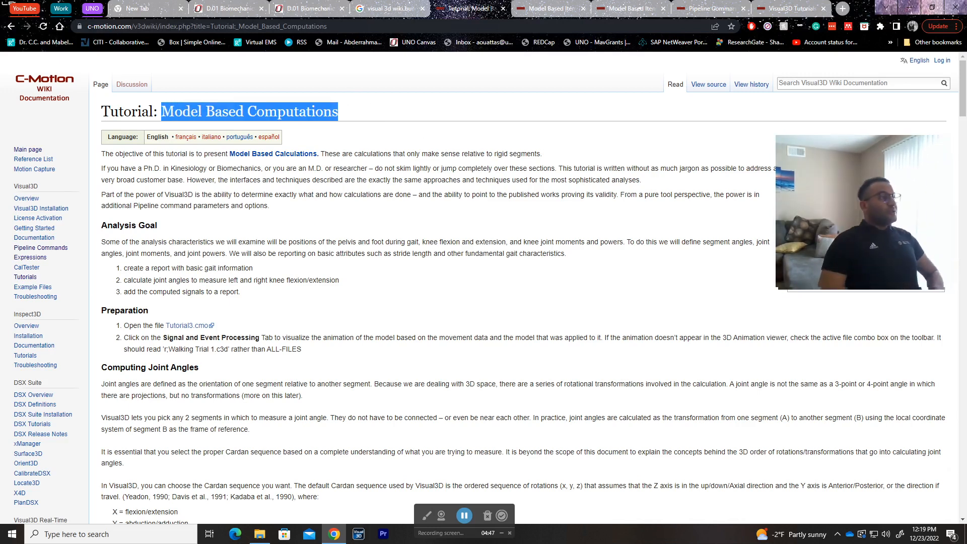
click(216, 149)
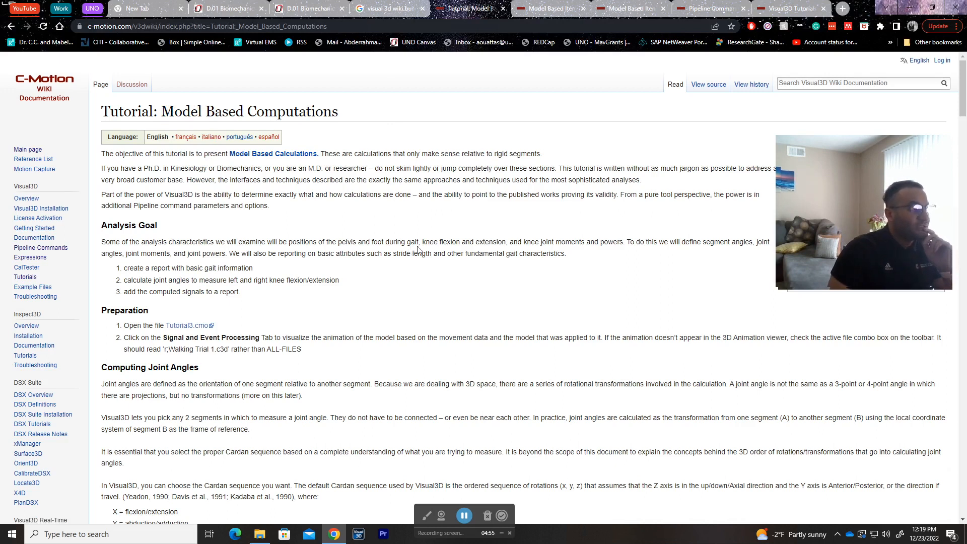
scroll(409, 248, down, 2)
scroll(430, 247, down, 5)
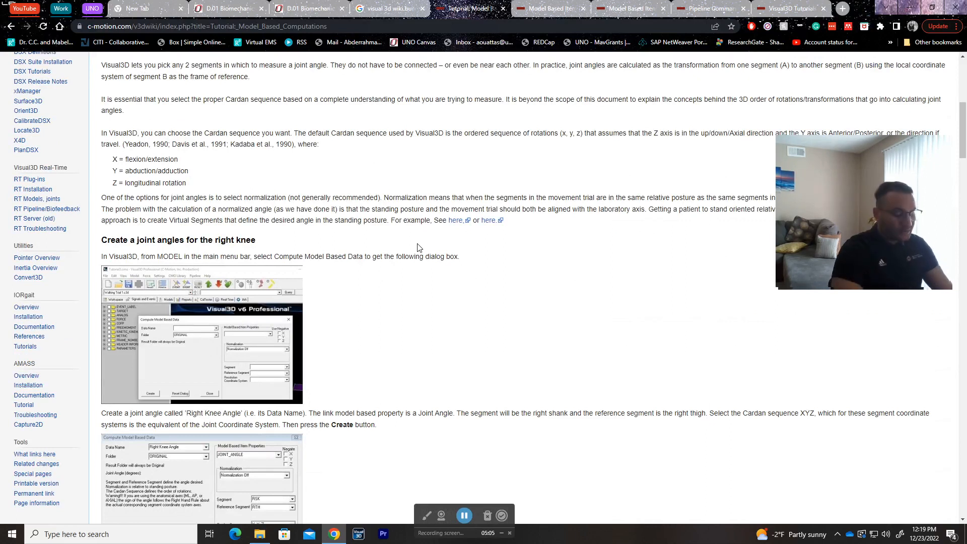
Step: Return to Visual3D, close Pipeline Workshop and un-maximize the main window
key(alt+Tab)
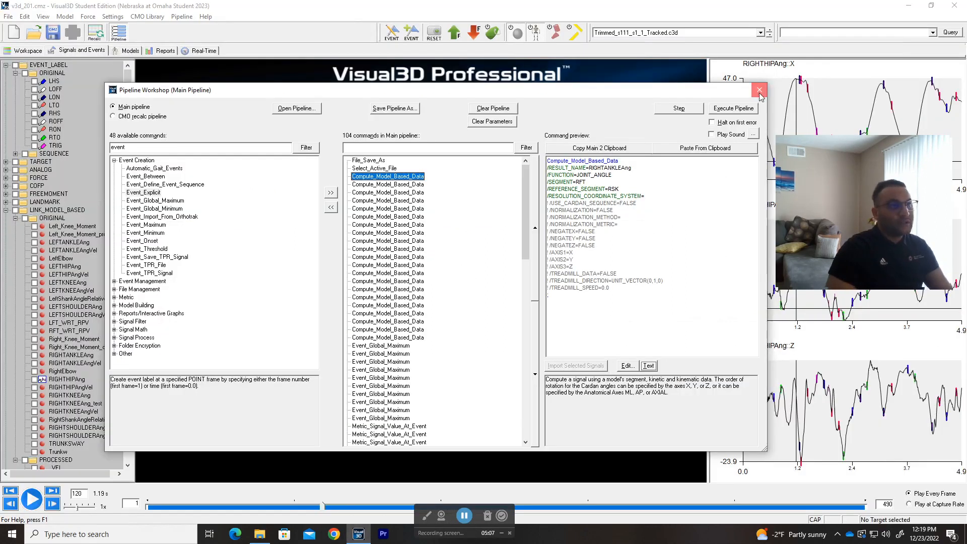
click(760, 91)
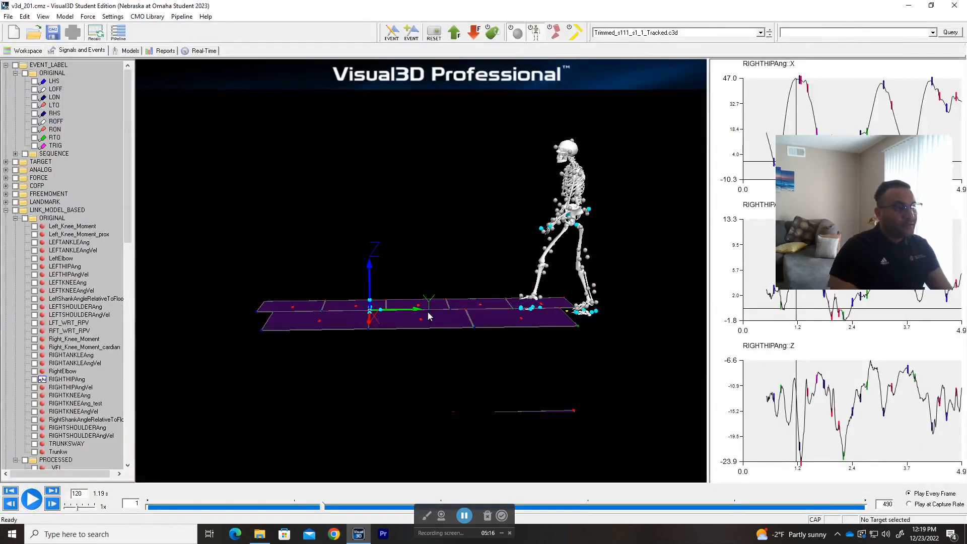
drag(451, 9, 425, 4)
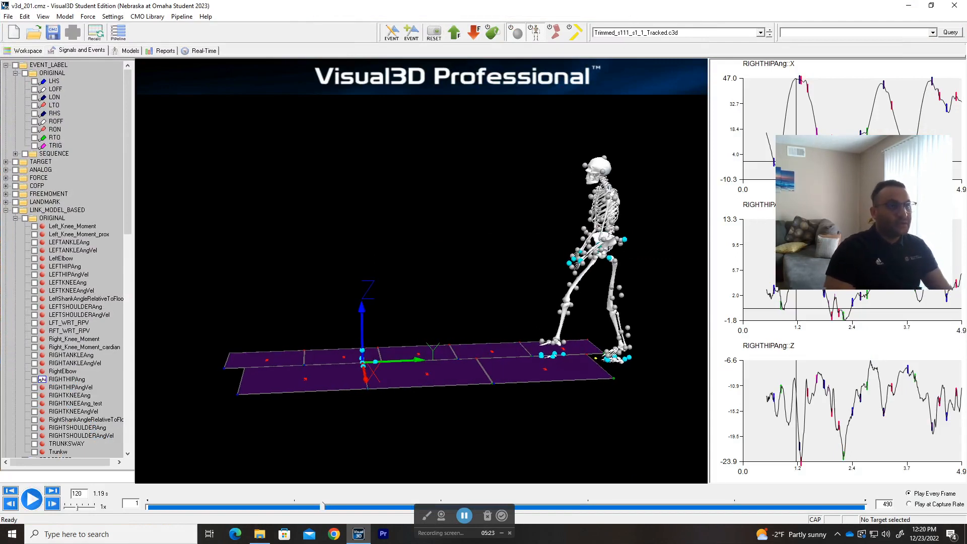
Step: Reopen Pipeline Workshop with the 104-command main pipeline and nudge its window slightly left
drag(873, 212, 877, 72)
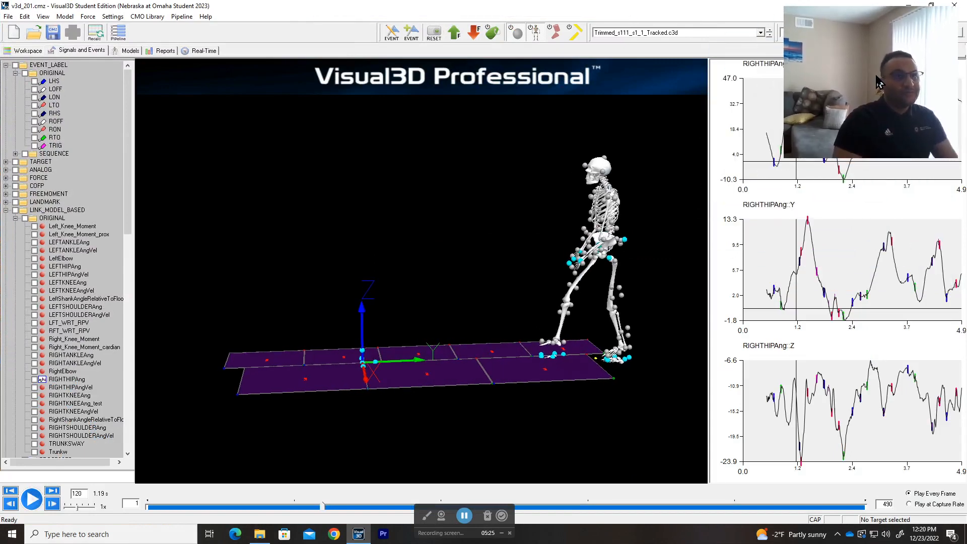
click(119, 32)
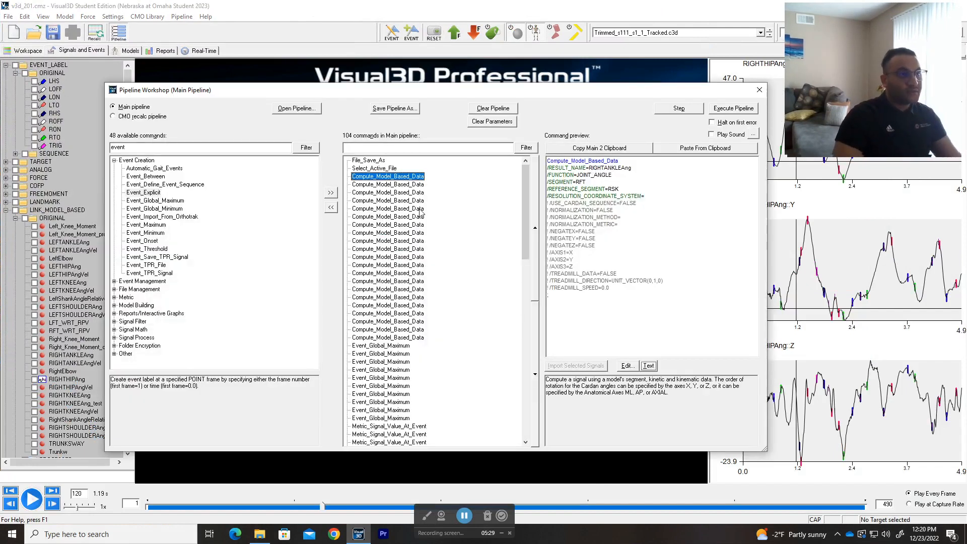
drag(463, 95, 454, 94)
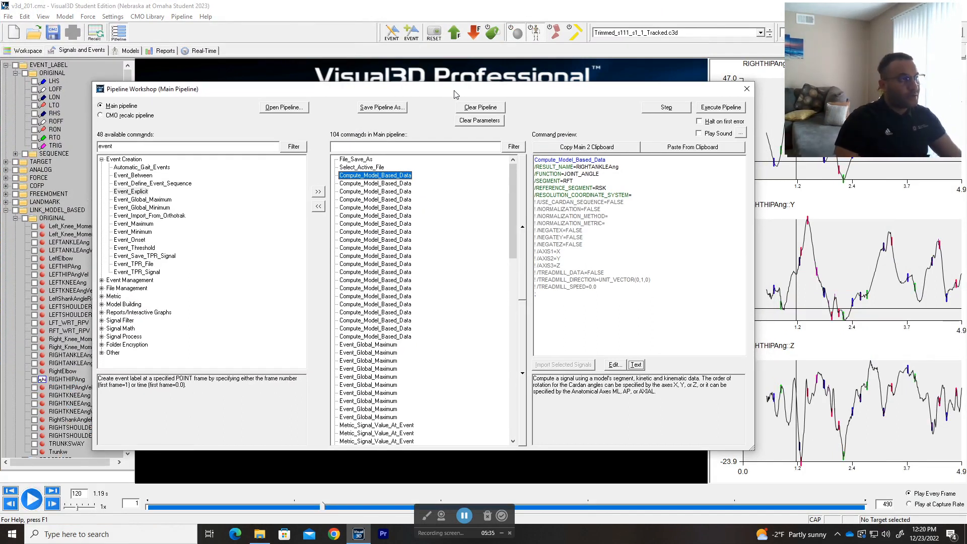
double_click(389, 176)
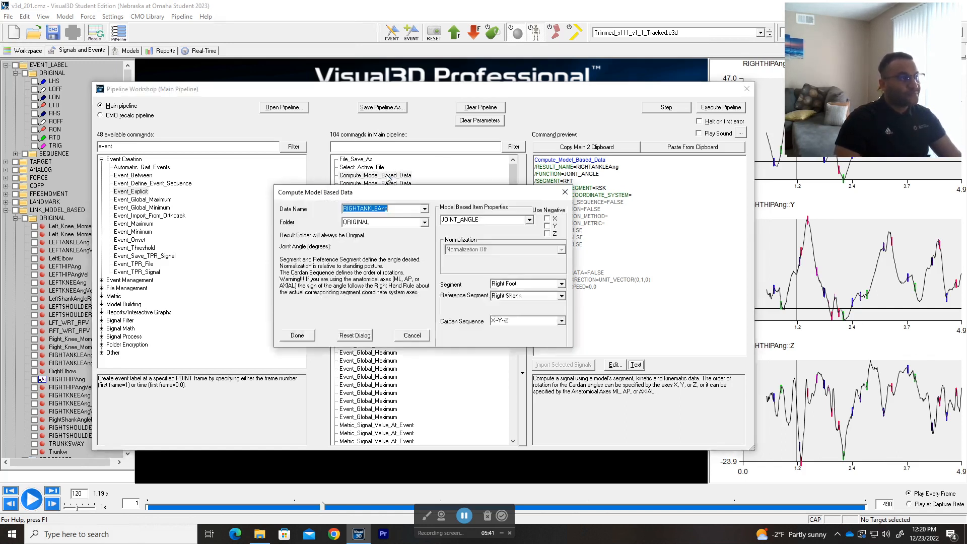
drag(404, 197, 389, 184)
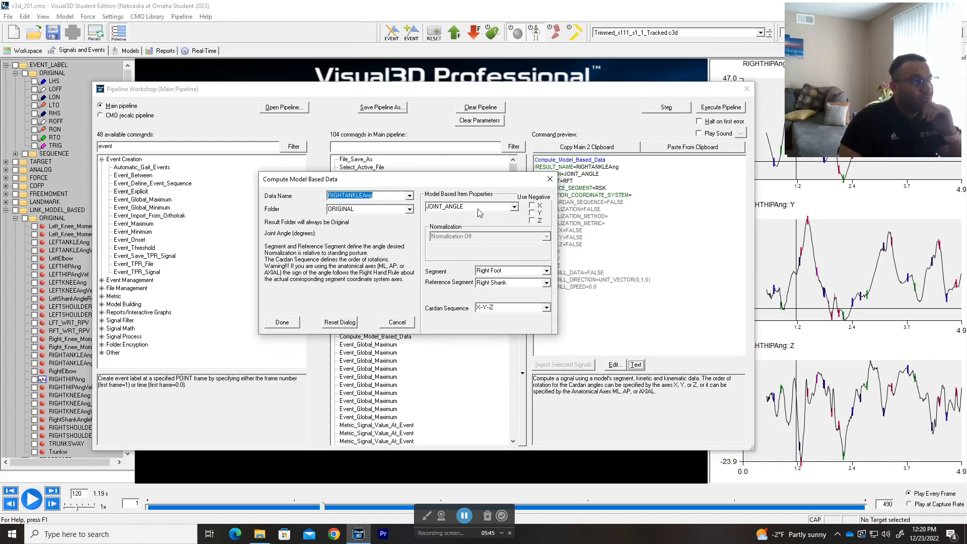
click(514, 208)
click(515, 207)
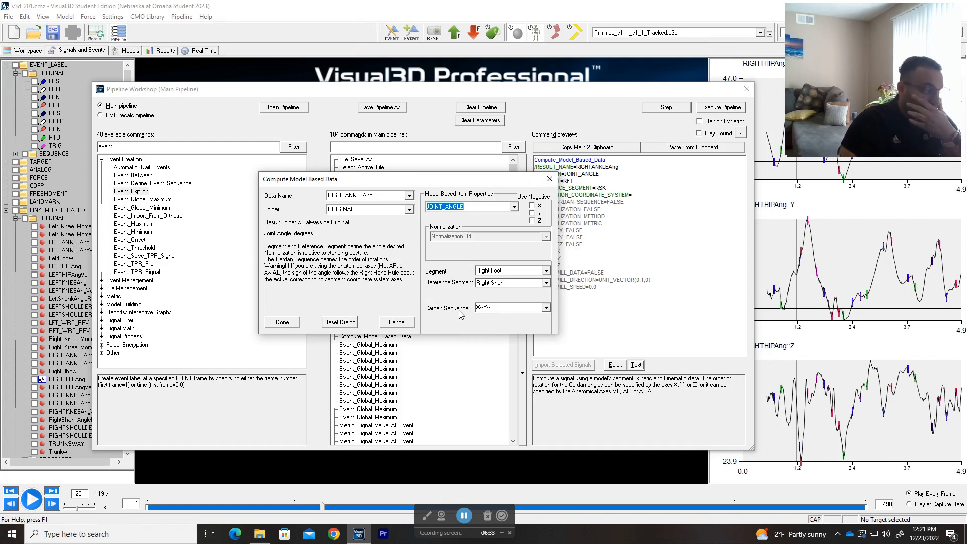
click(545, 308)
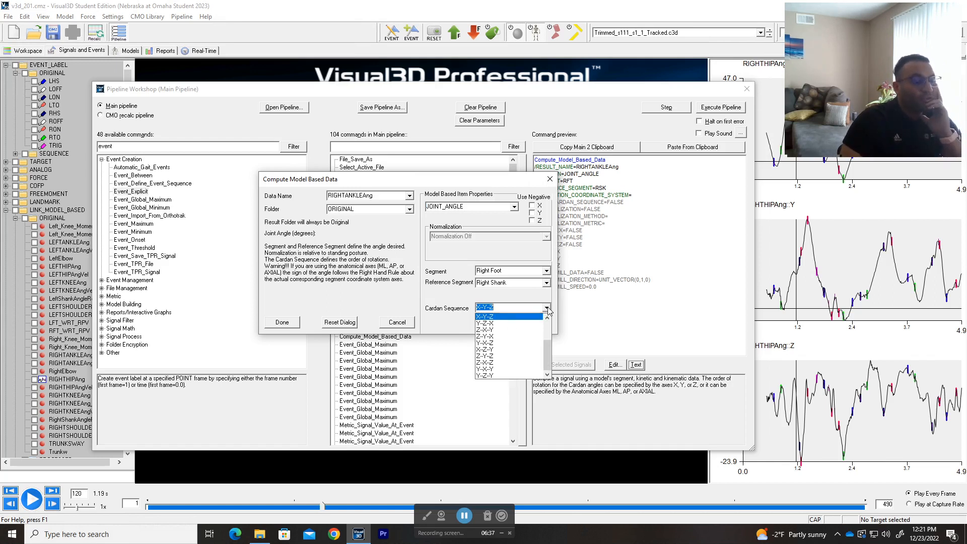
click(547, 308)
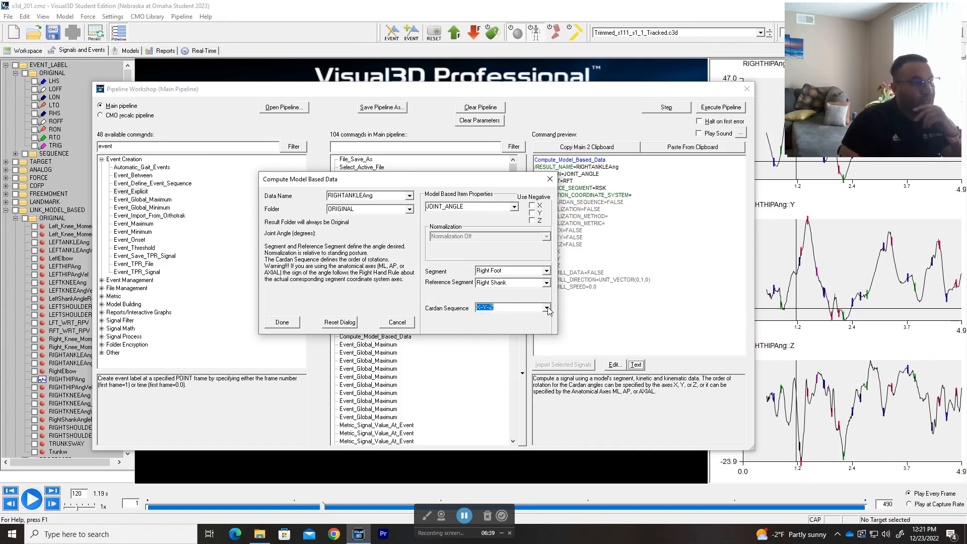
click(291, 324)
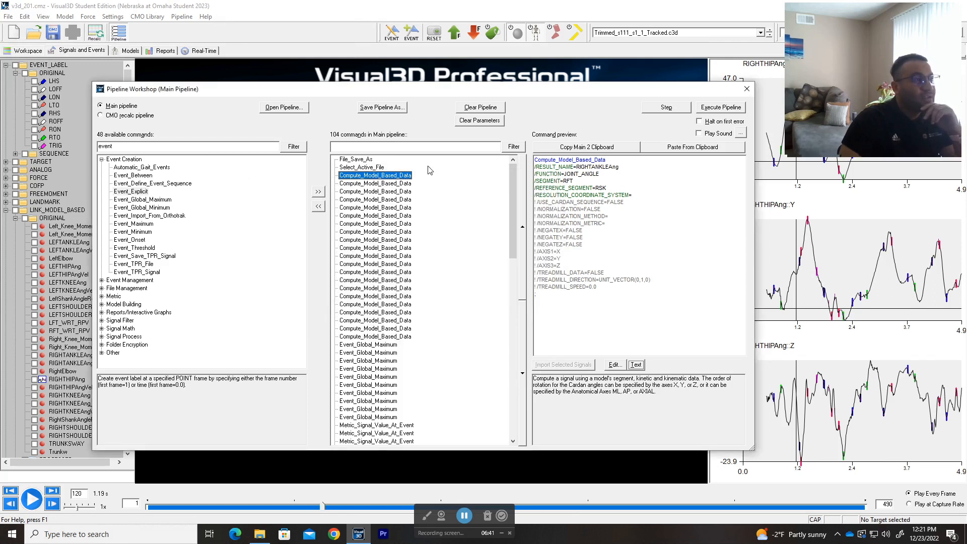
Step: Run only the selected RIGHTANKLEAng Compute_Model_Based_Data command and close Pipeline Workshop
click(666, 108)
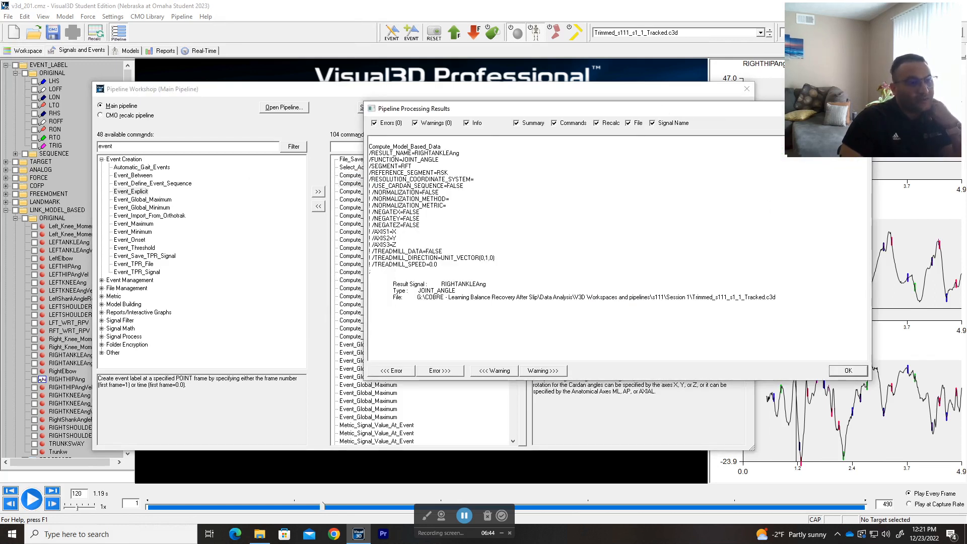
click(849, 370)
click(748, 89)
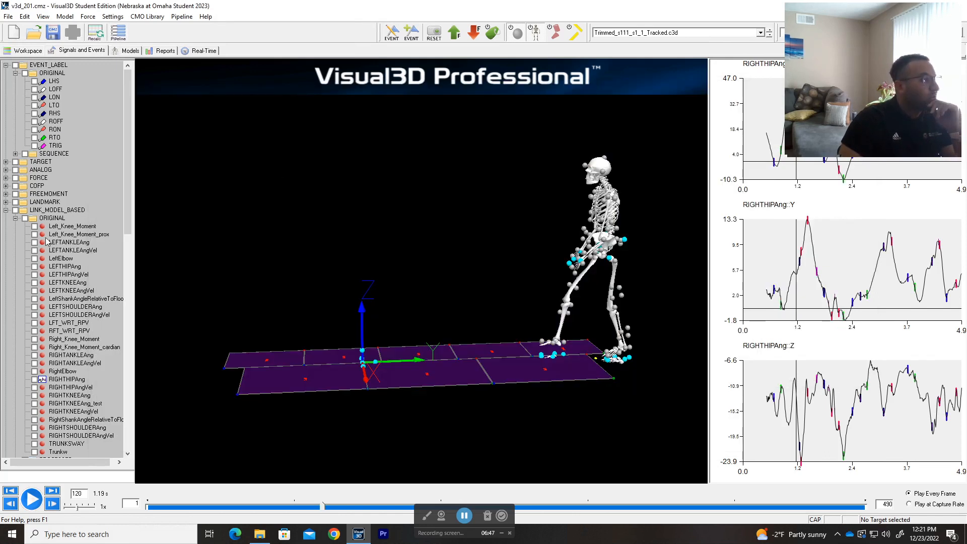
Step: Graph the RIGHTANKLEAng X, Y, Z signals from LINK_MODEL_BASED > ORIGINAL
click(15, 218)
click(15, 219)
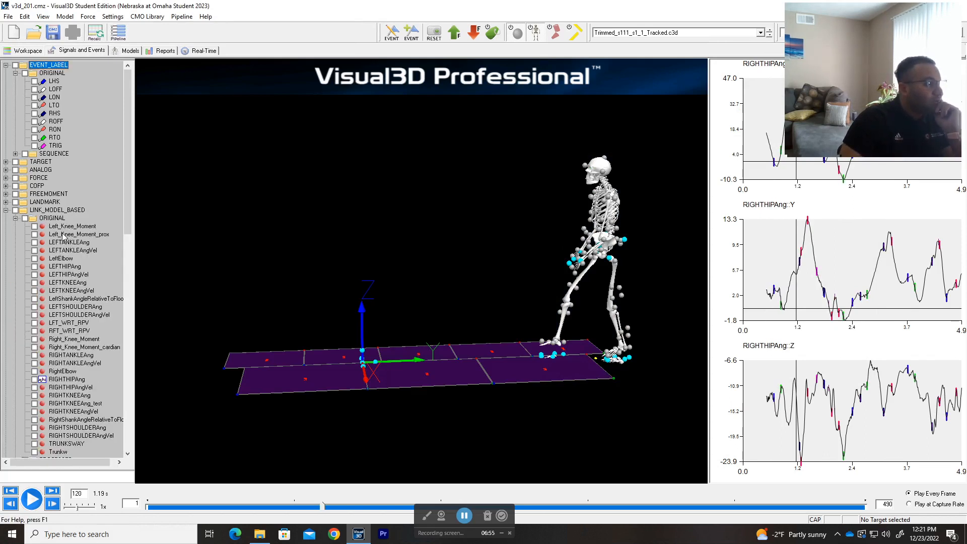
scroll(64, 235, down, 1)
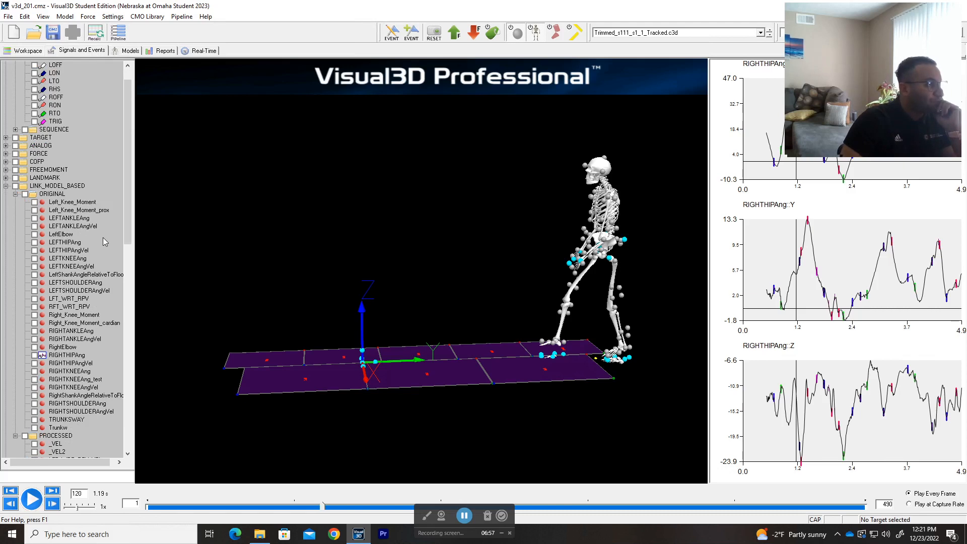
scroll(102, 237, down, 3)
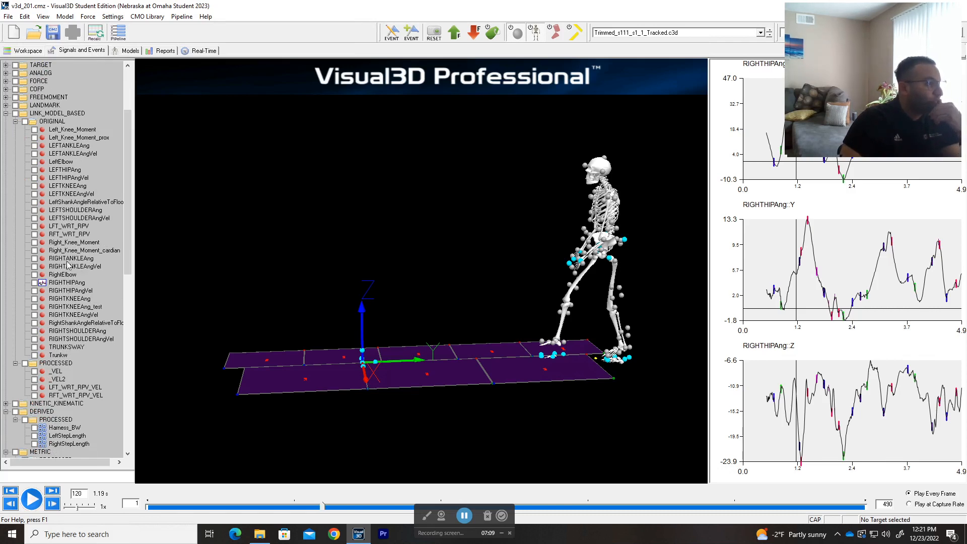
click(69, 258)
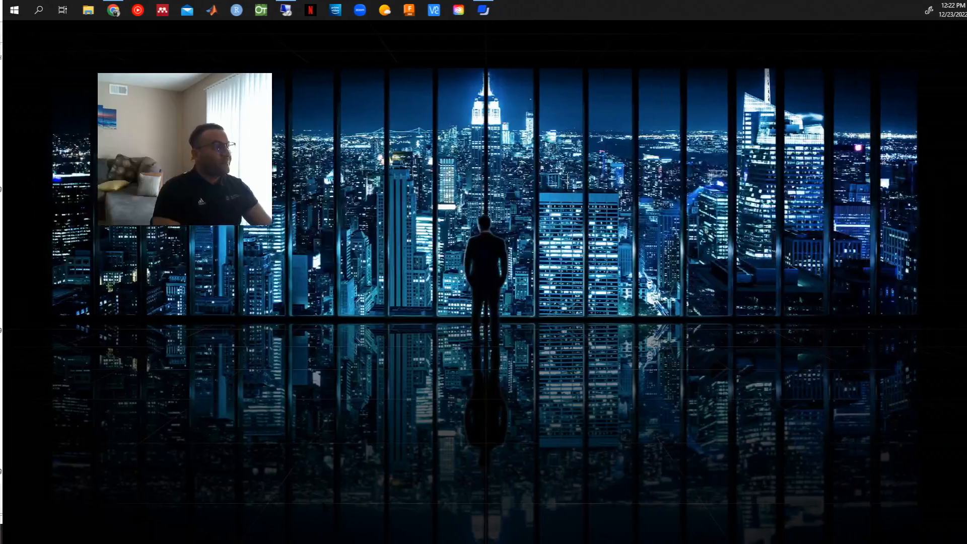
Step: Read the wiki tutorial past 'Understanding the Knee Angle Signal', then return to Visual3D
key(alt+Tab)
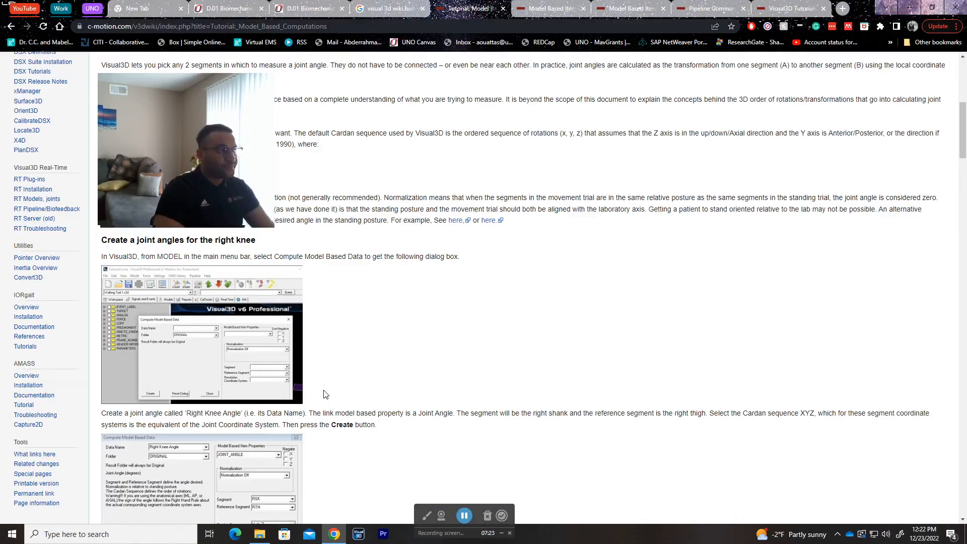
drag(184, 201, 742, 204)
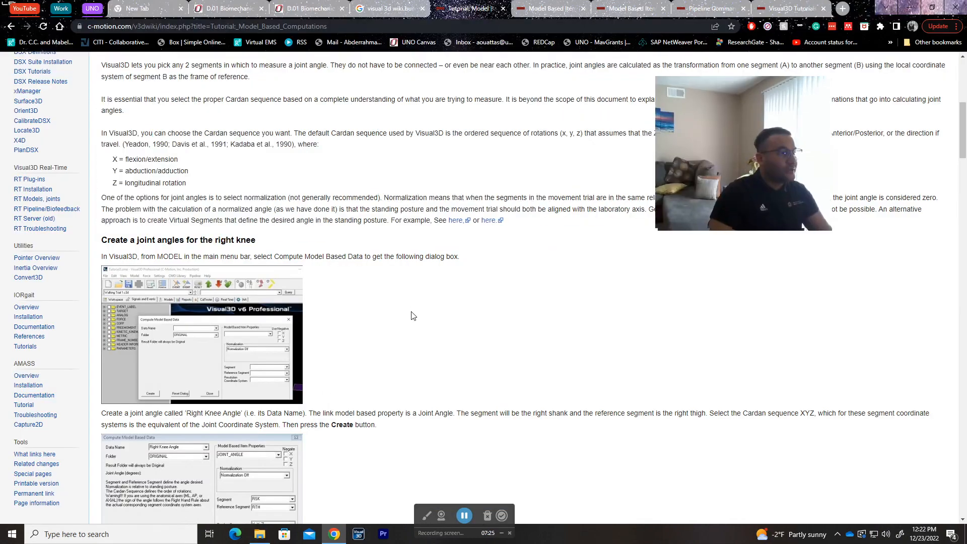
scroll(412, 316, down, 20)
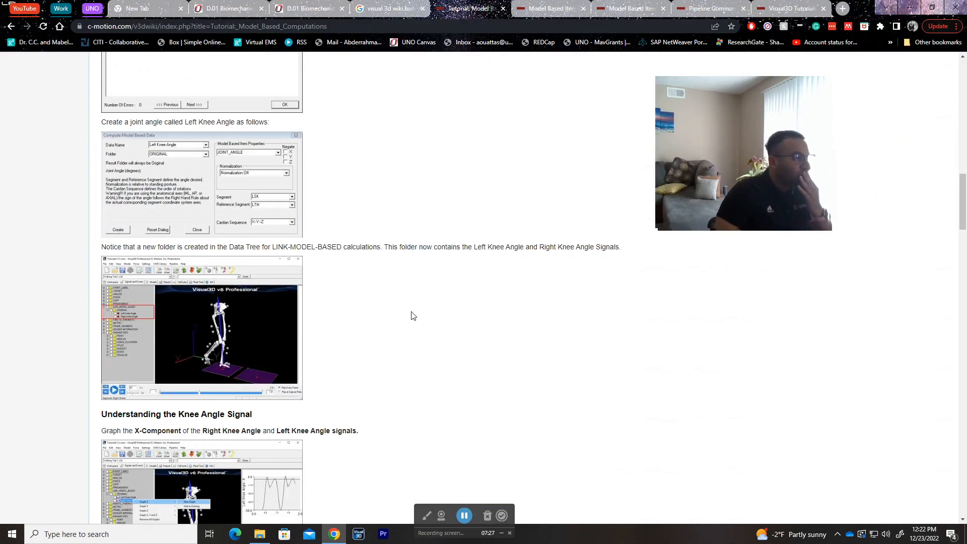
scroll(412, 316, down, 2)
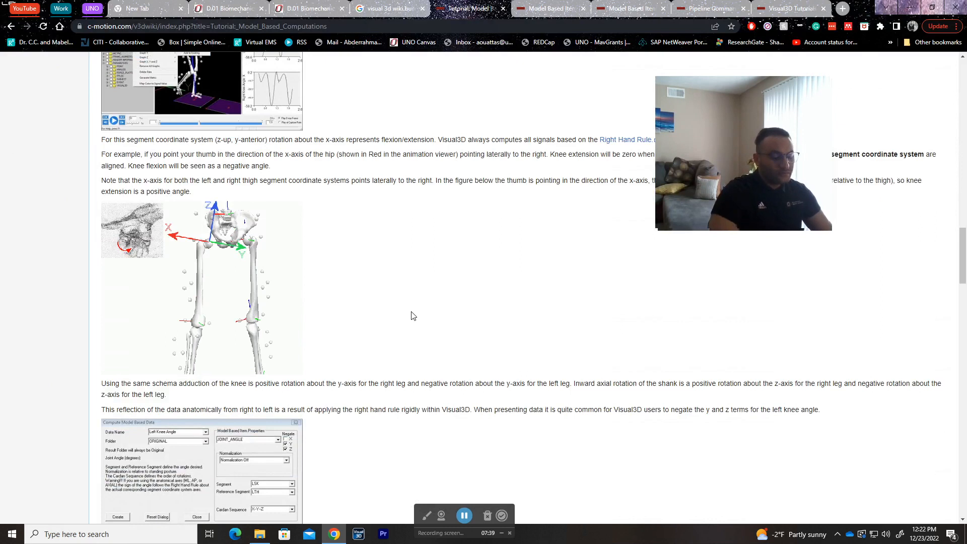
key(alt+Tab)
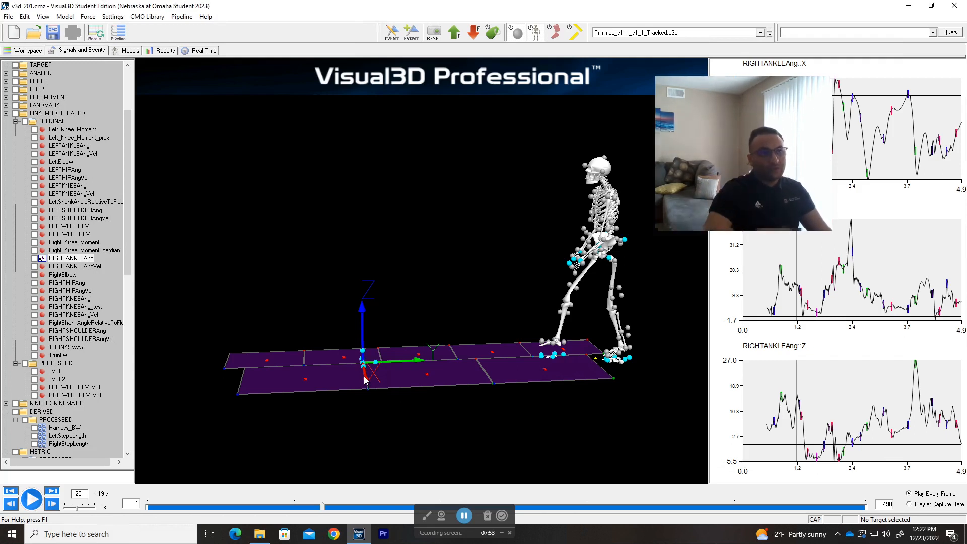
Step: Select the RIGHTANKLEAng X graph and step the walking trial back and forth around frame 113
drag(732, 170, 268, 189)
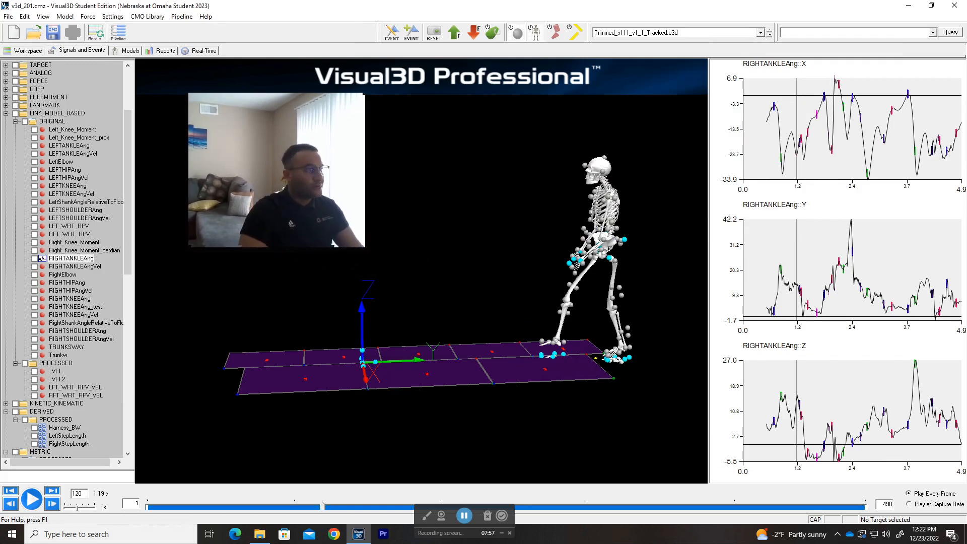
click(751, 126)
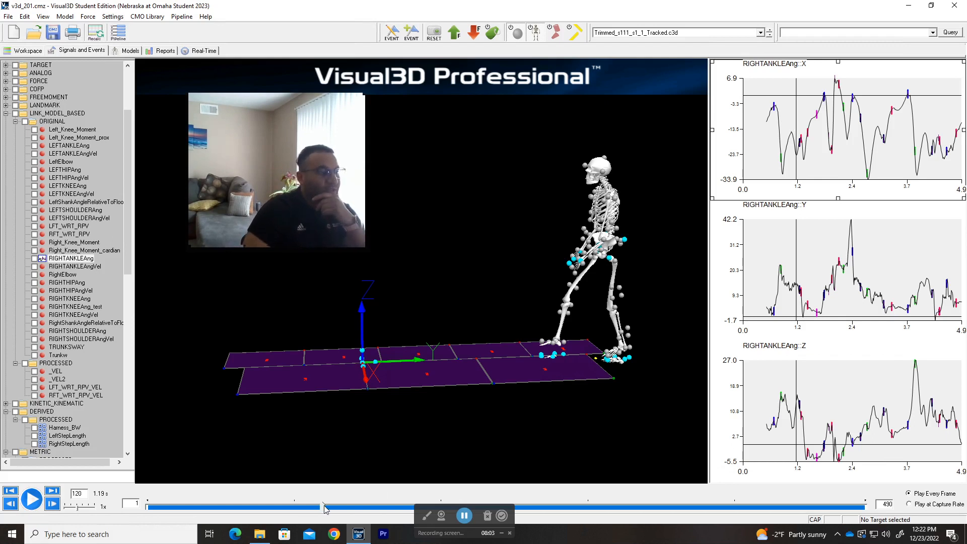
drag(322, 506, 443, 515)
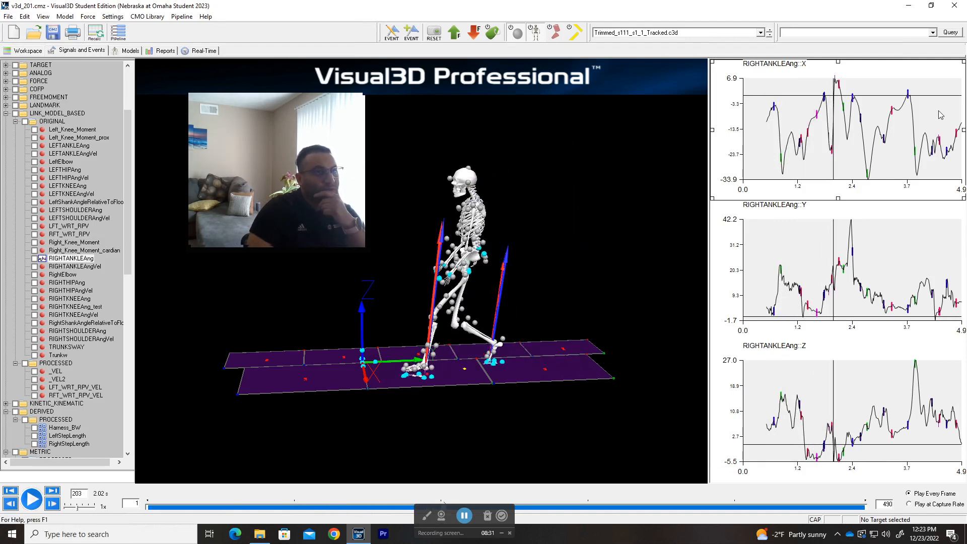
click(54, 505)
click(53, 504)
click(53, 504)
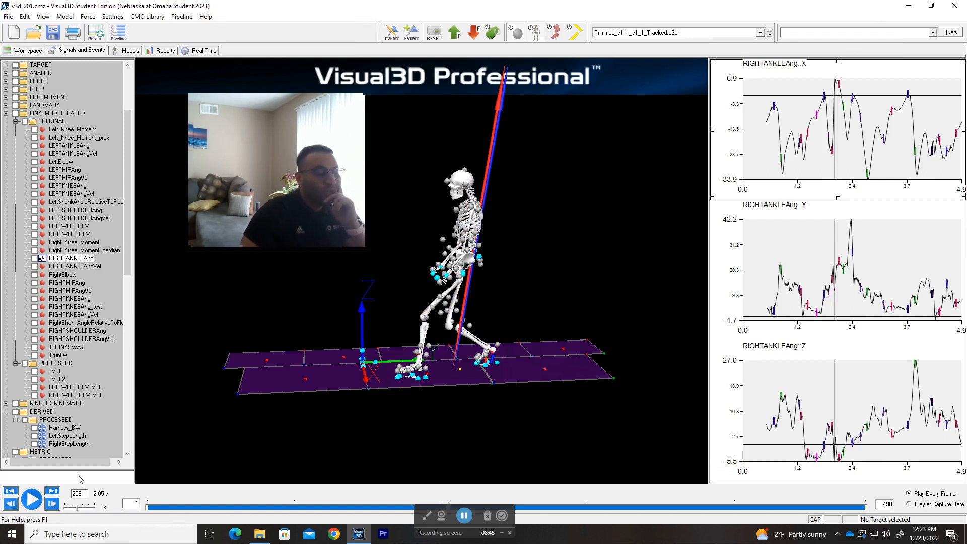
click(53, 504)
click(53, 504)
click(53, 504)
click(52, 504)
click(52, 504)
click(15, 507)
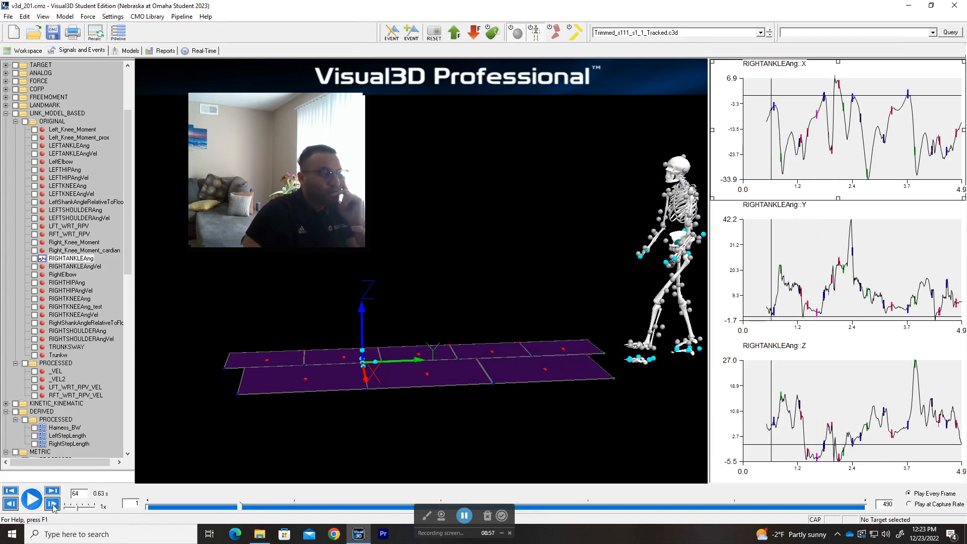
Step: Select the RIGHTANKLEAng Y graph, square up the 3D walkway view, and open the Pipeline Workshop
click(797, 255)
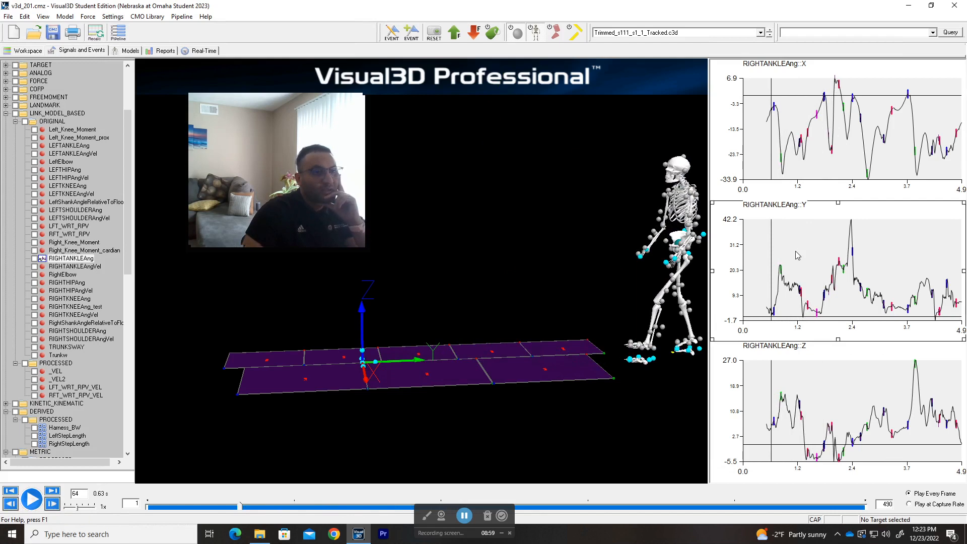
drag(516, 373, 521, 344)
drag(298, 202, 898, 111)
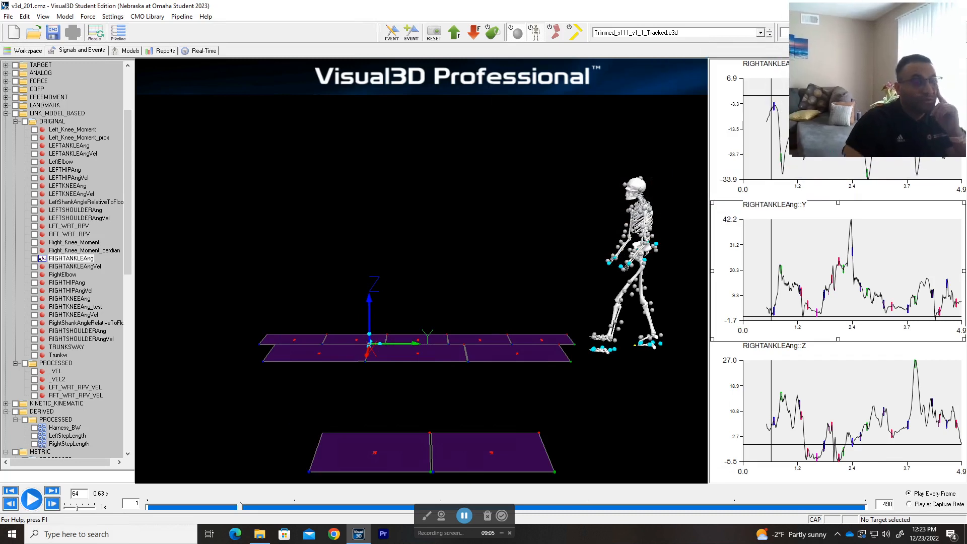
click(120, 32)
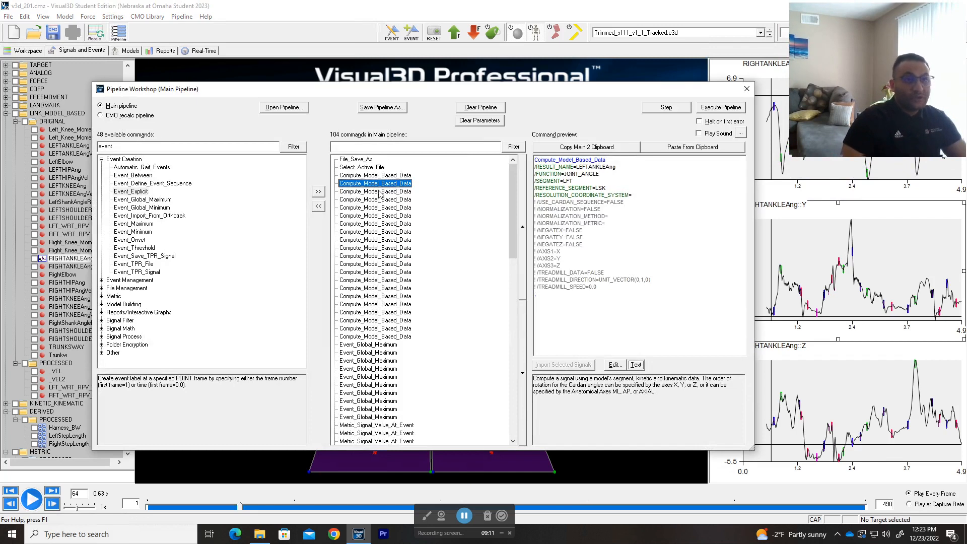
drag(460, 95, 438, 93)
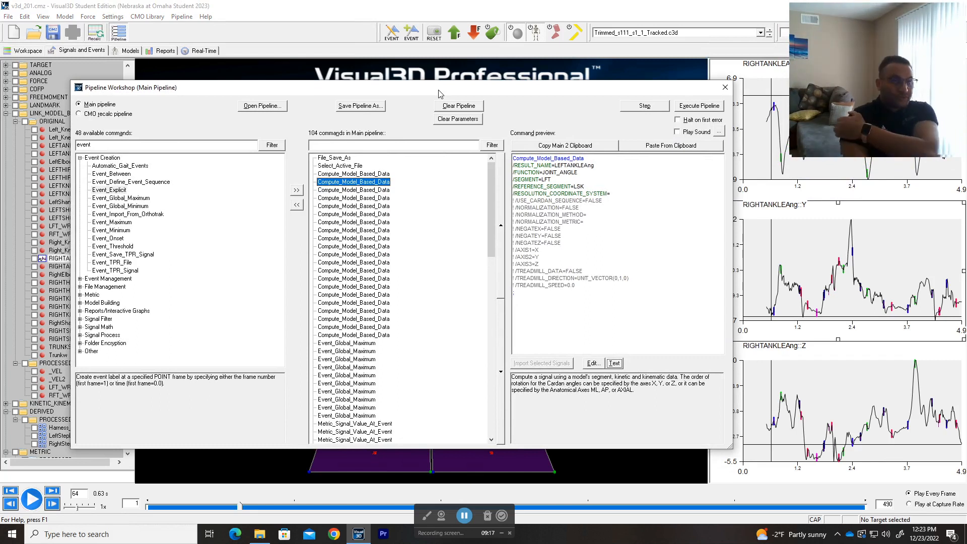
click(725, 87)
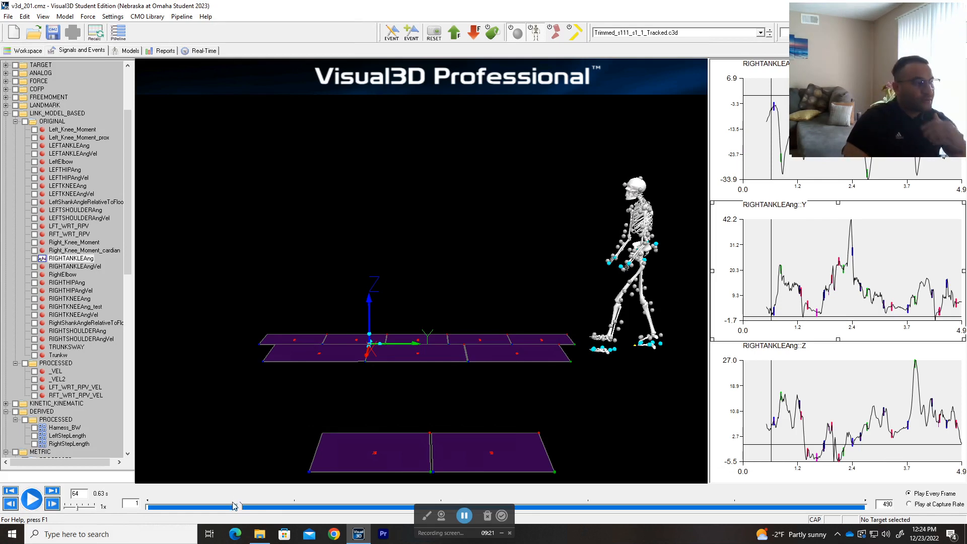
drag(239, 507, 443, 498)
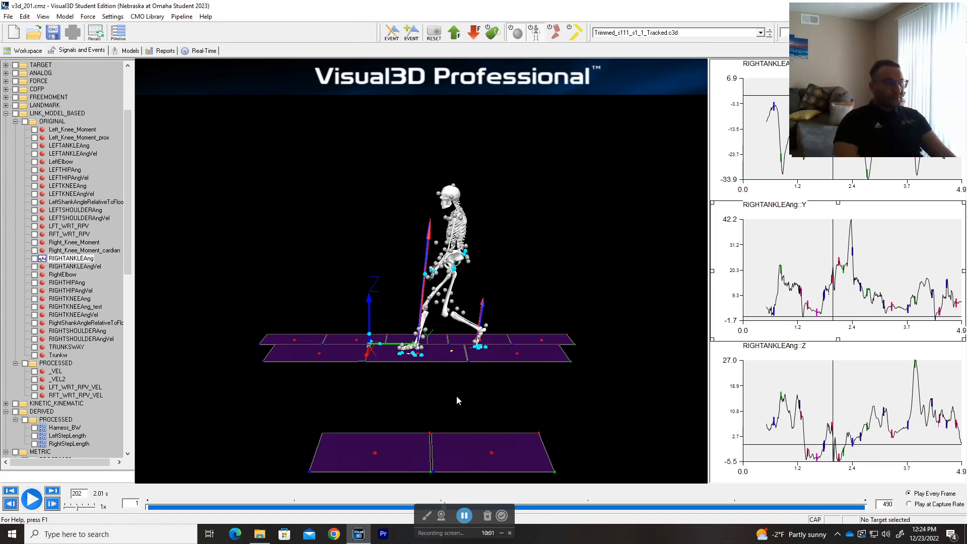
mouse_move(322, 508)
mouse_down()
mouse_move(267, 508)
mouse_move(337, 508)
mouse_up()
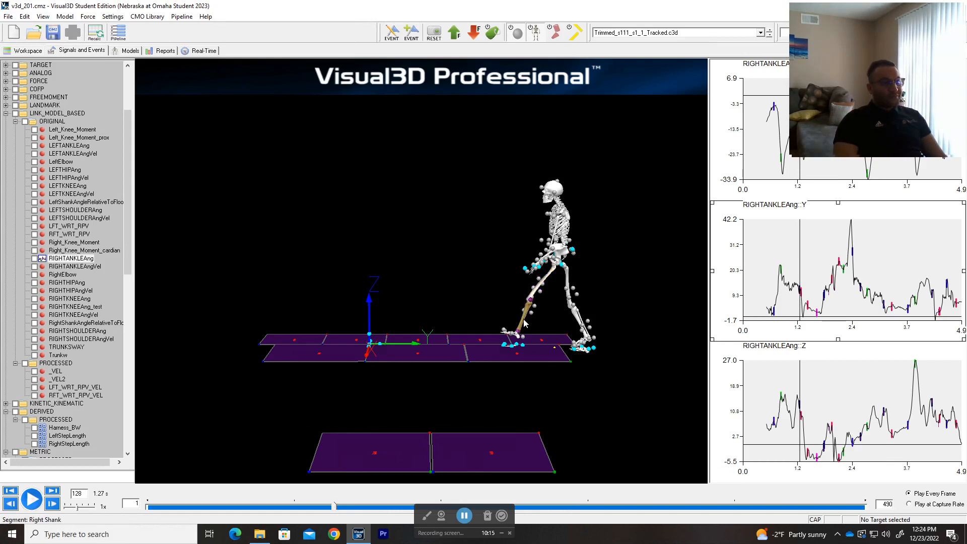
drag(336, 512, 289, 523)
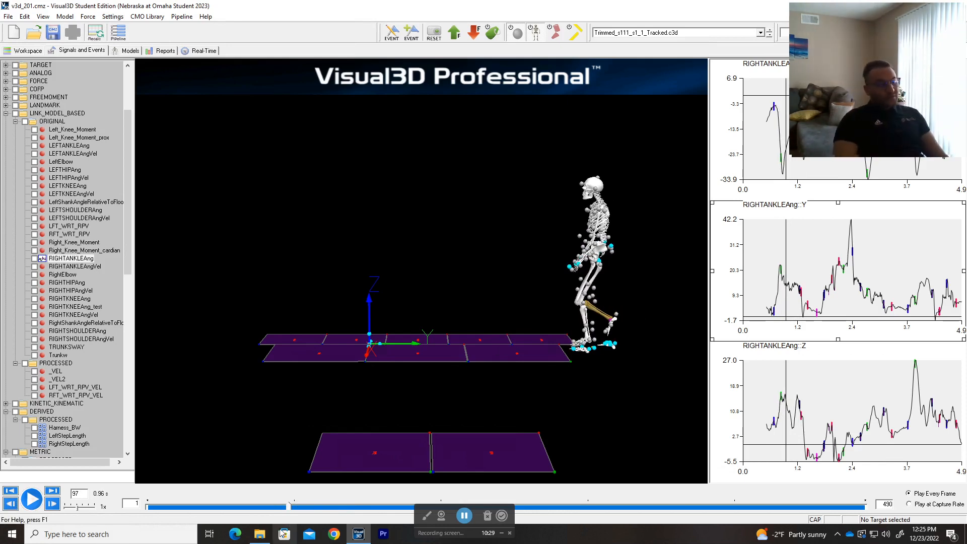
click(118, 32)
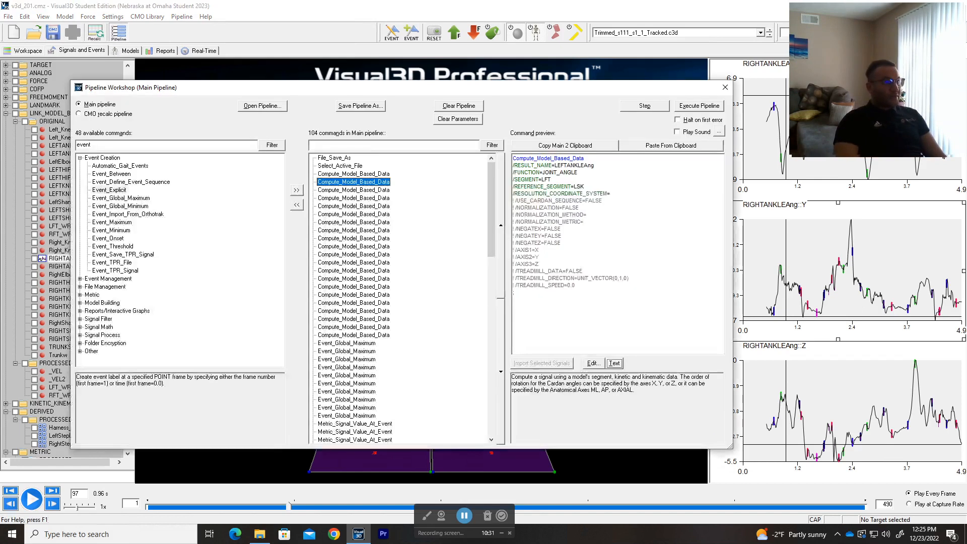
Step: Preview the ankle velocity commands and review the RIGHTKNEEAng command's settings
click(355, 190)
click(354, 199)
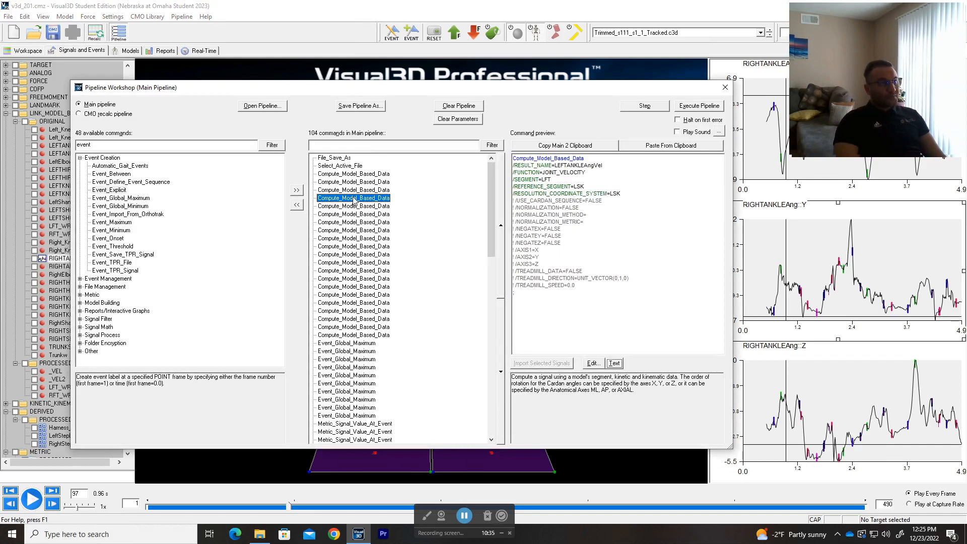
click(354, 206)
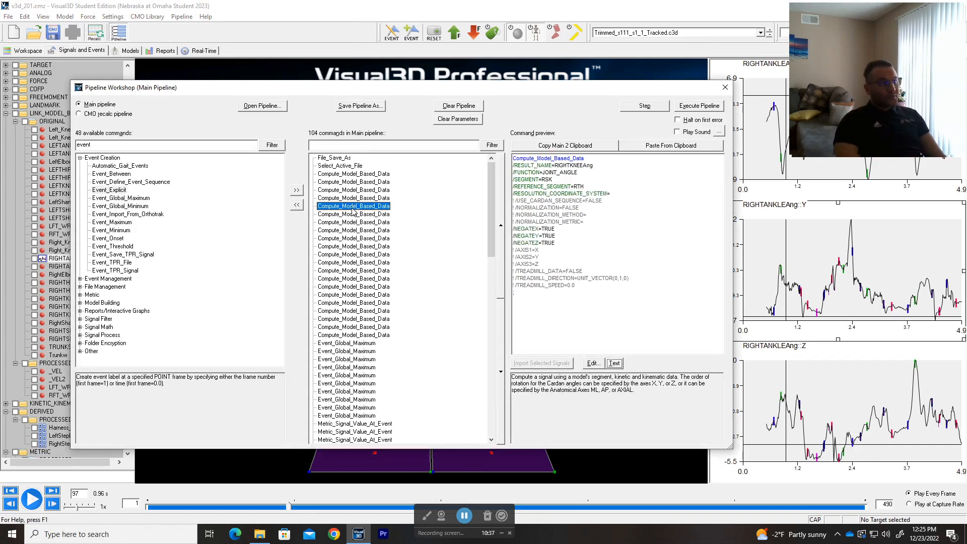
double_click(354, 207)
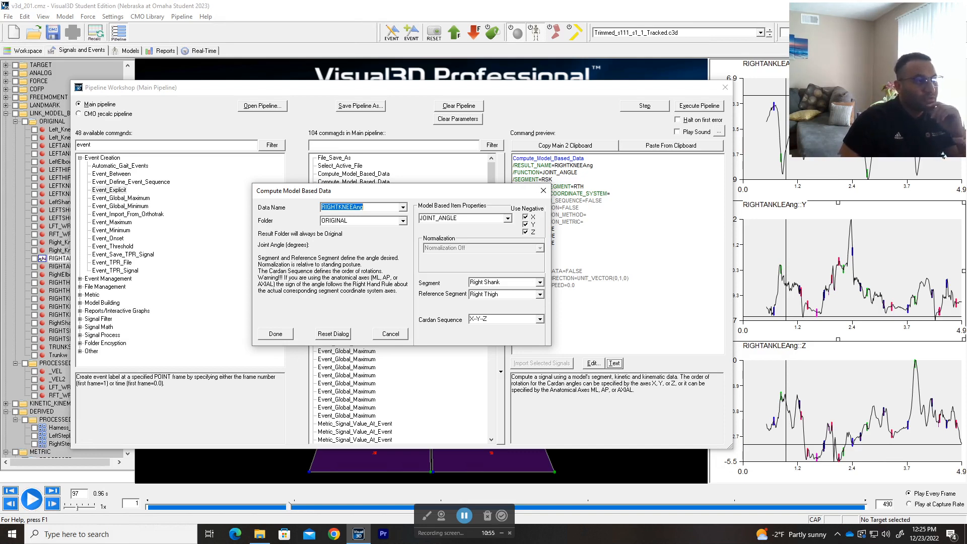
click(543, 192)
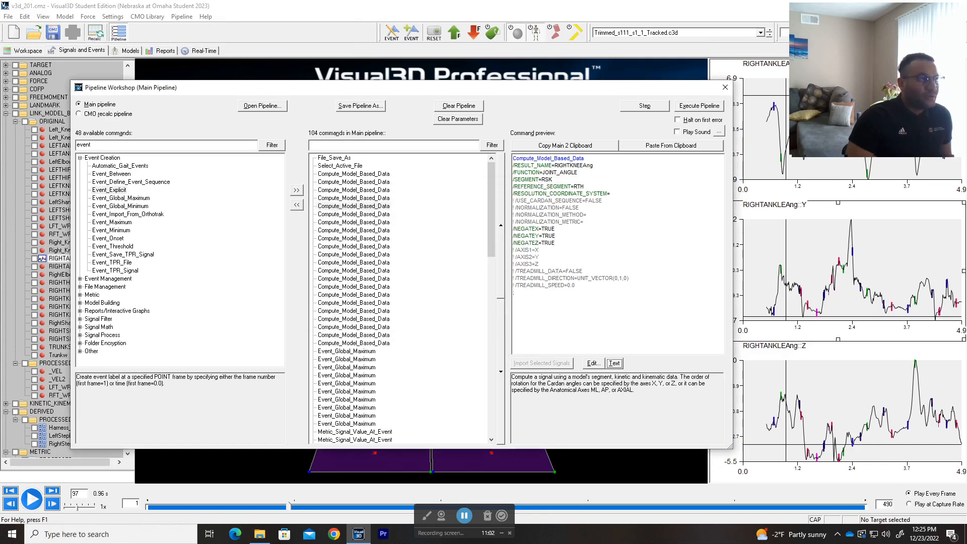
Step: Review the RIGHTKNEEAng_test command's settings, then close the Pipeline Workshop
click(358, 216)
double_click(359, 217)
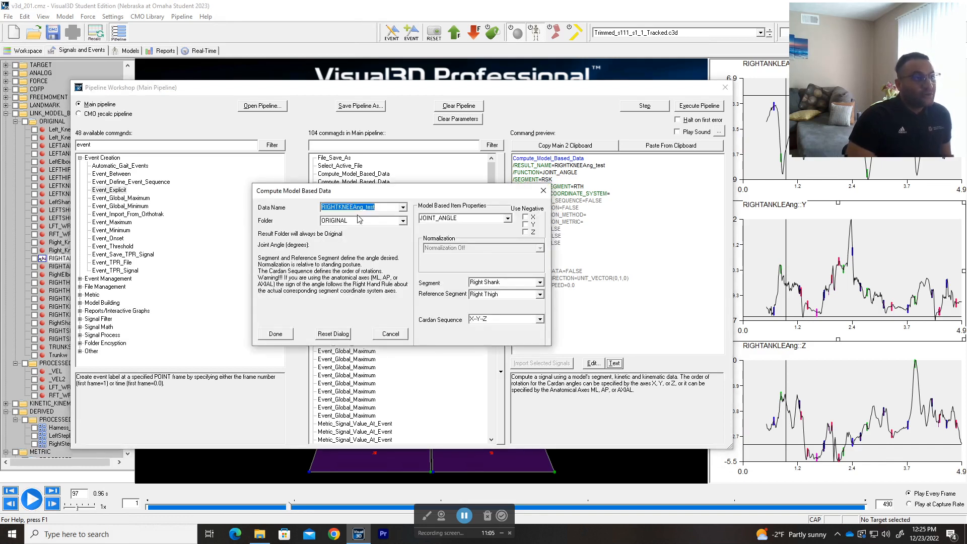
click(544, 191)
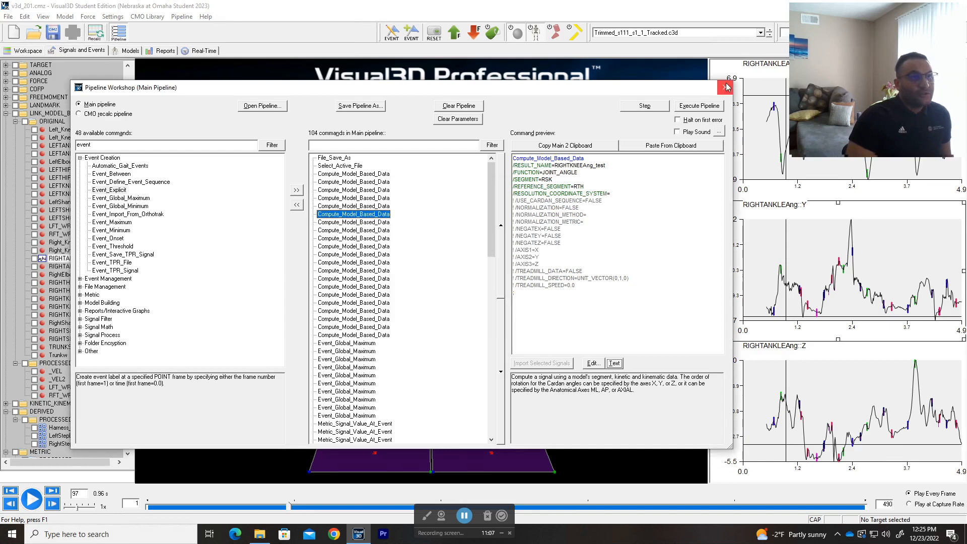
click(726, 87)
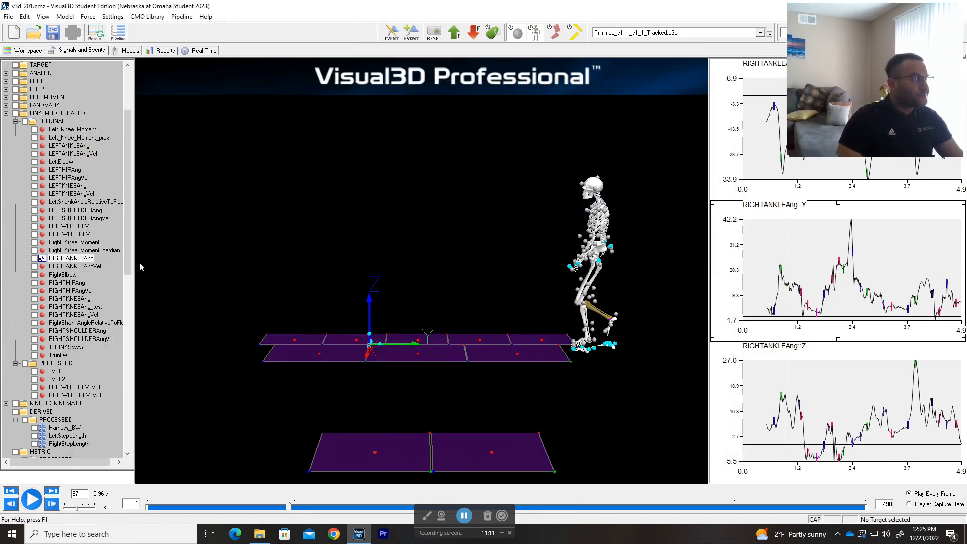
Step: Graph the RIGHTKNEEAng signal and scrub the trial from frame 53 to about 1.04 s
click(71, 299)
drag(905, 106, 350, 215)
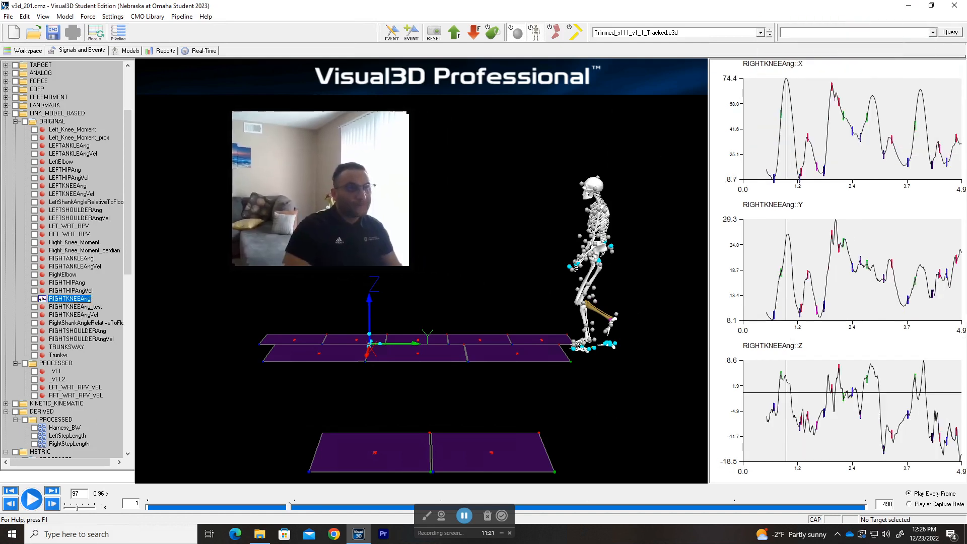
mouse_move(290, 507)
mouse_down()
mouse_move(182, 507)
mouse_move(380, 511)
mouse_move(289, 519)
mouse_up()
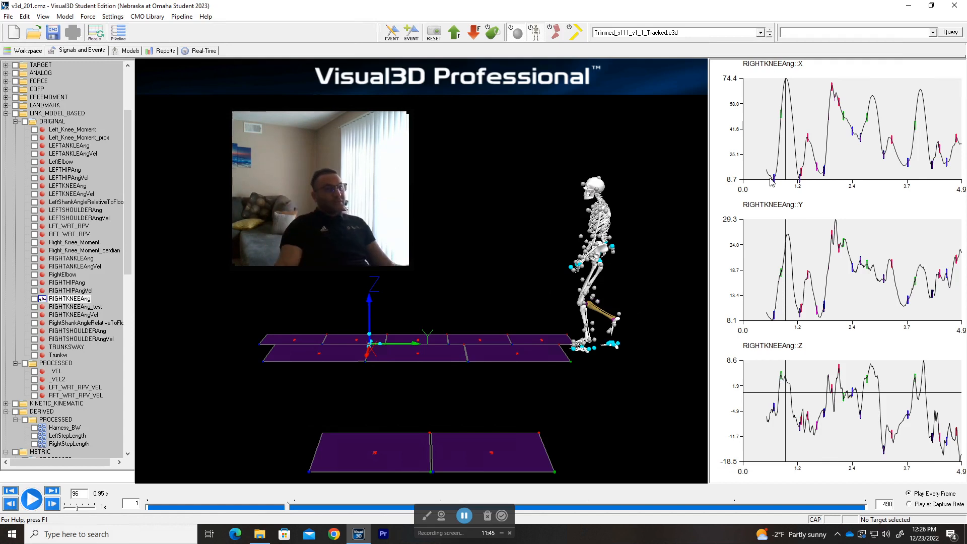
click(270, 509)
drag(282, 507, 336, 494)
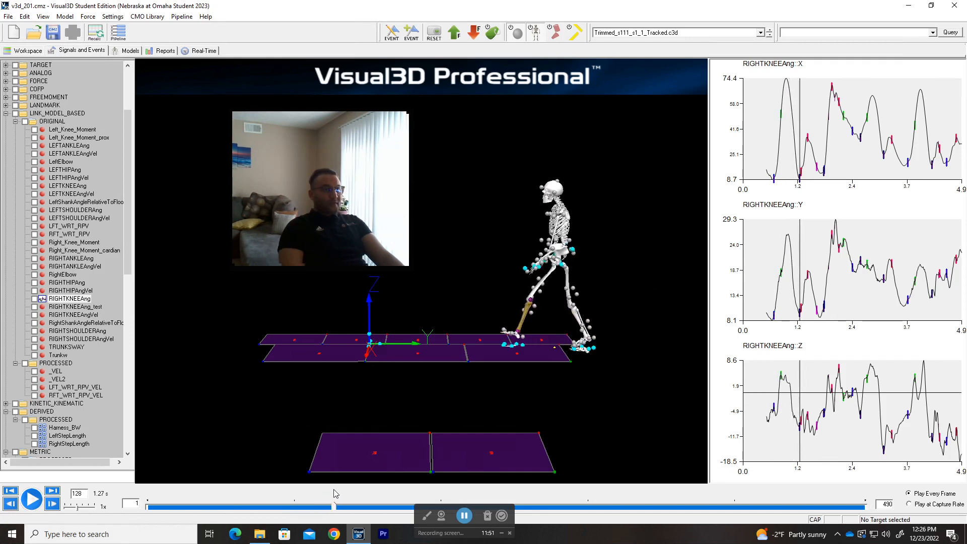
Step: Zoom the RIGHTKNEEAng X graph, move to about 0.99 s, then graph RIGHTKNEEAng_test
click(837, 146)
scroll(816, 121, up, 8)
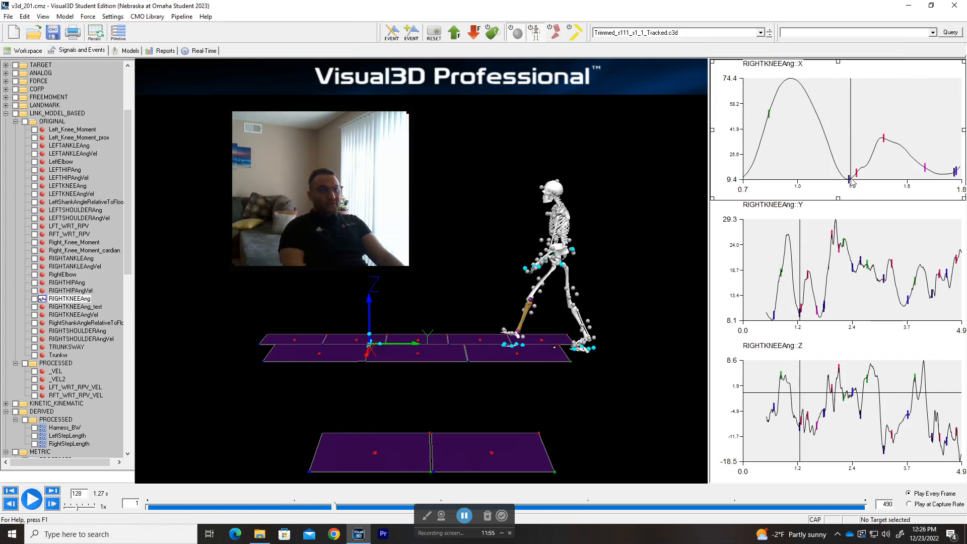
mouse_move(850, 182)
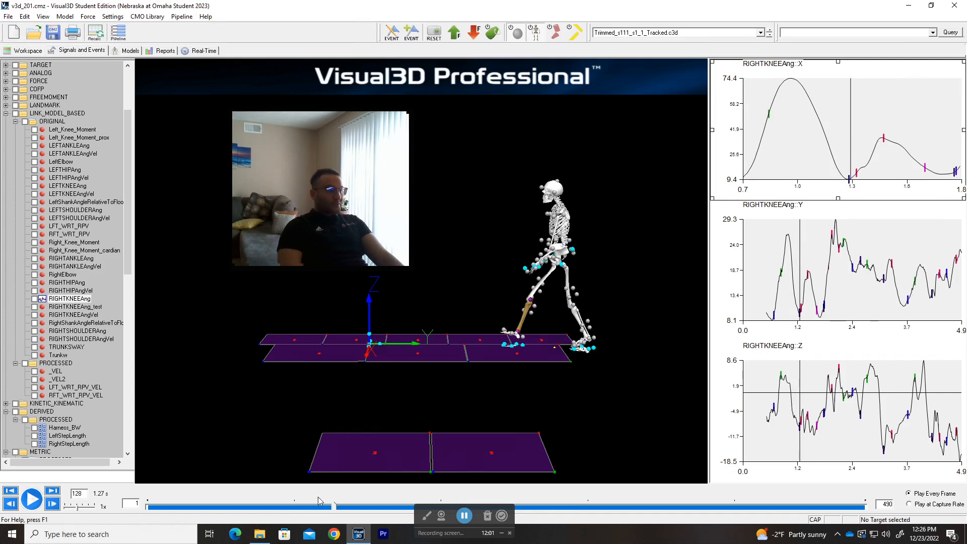
drag(332, 509, 297, 505)
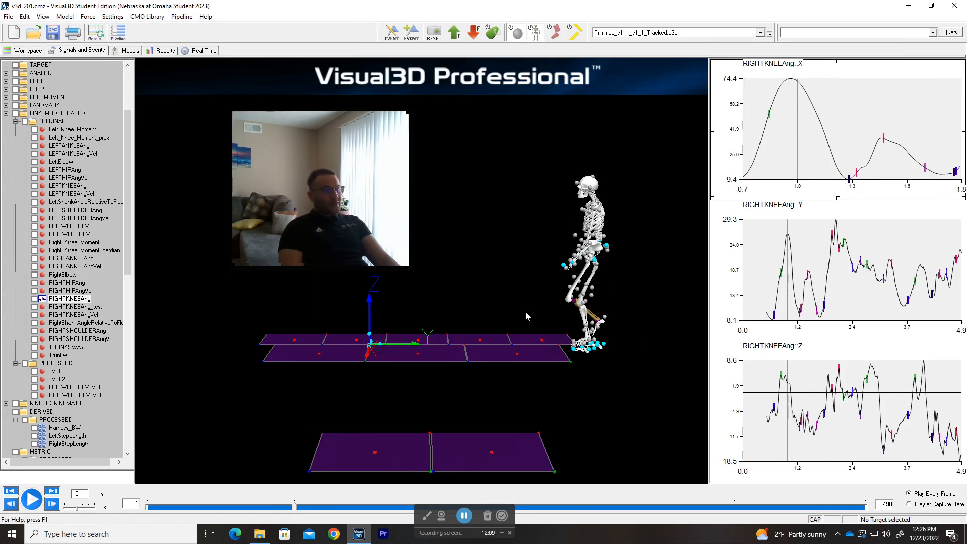
scroll(531, 271, down, 2)
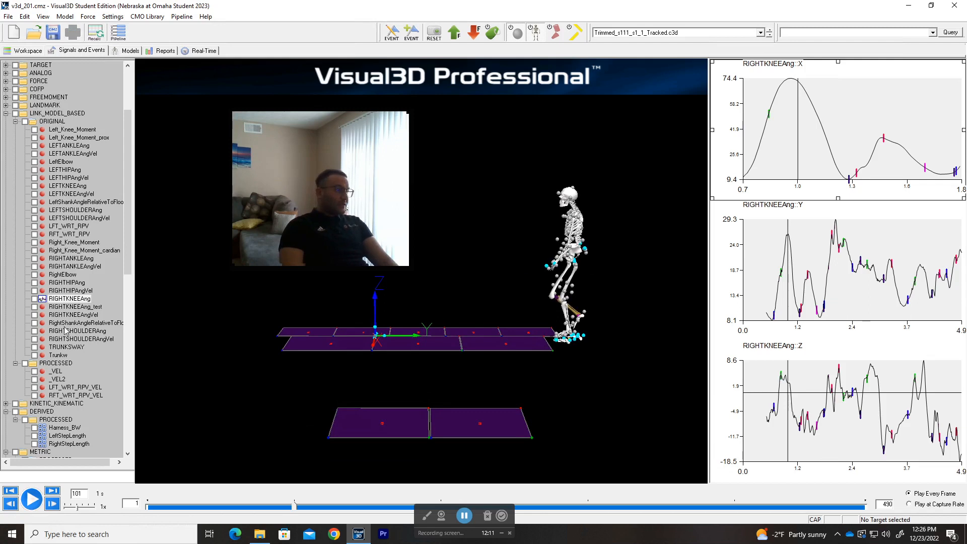
click(88, 307)
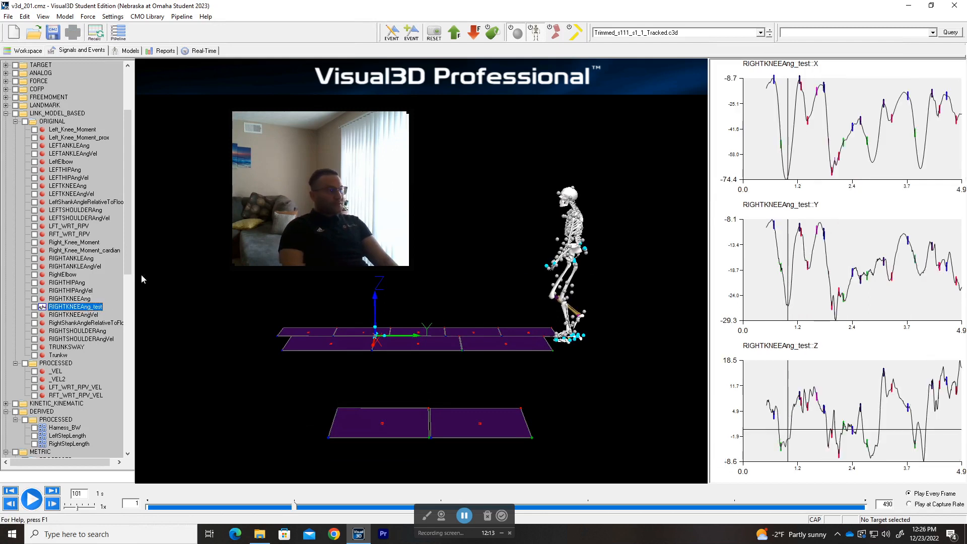
Step: Recheck the RIGHTKNEEAng_test command settings in the Pipeline Workshop without changes
click(119, 32)
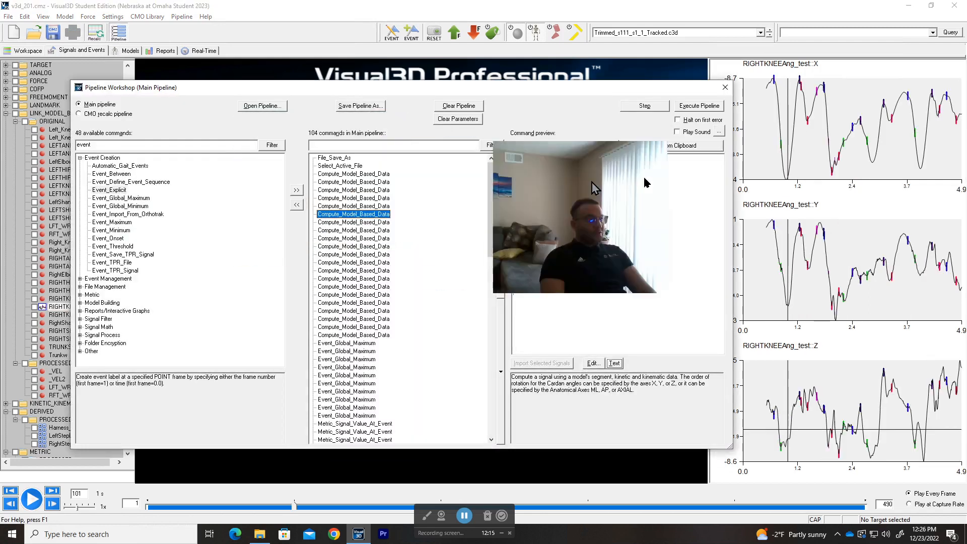
double_click(358, 215)
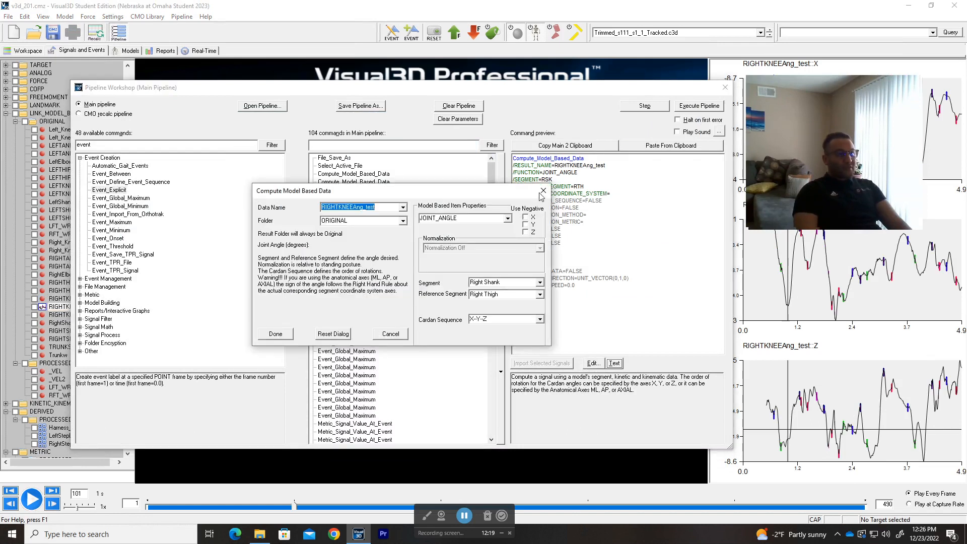
click(553, 184)
click(725, 88)
Step: Move the walking trial from frame 100 forward to frame 132 (about 1.3 s)
drag(822, 143, 269, 151)
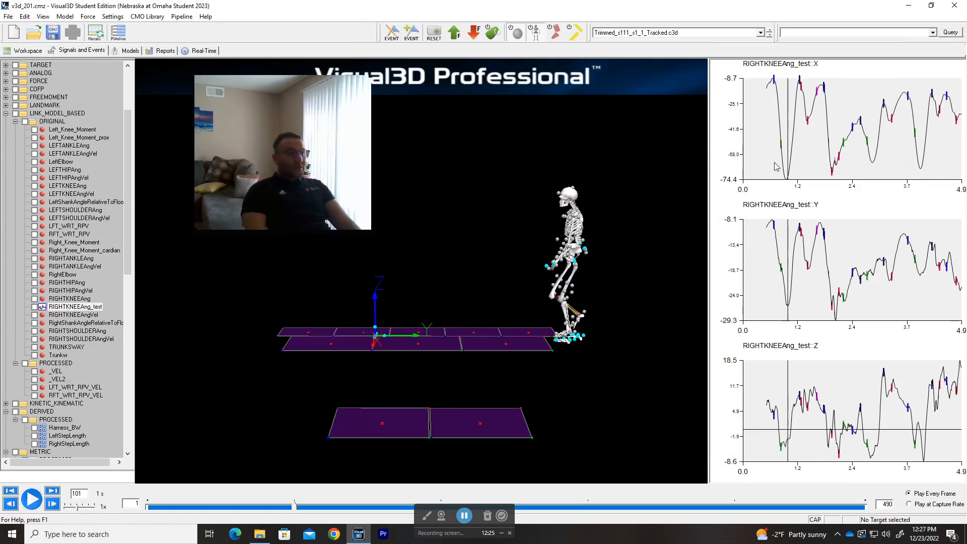
mouse_move(295, 505)
mouse_down()
mouse_move(208, 509)
mouse_move(301, 510)
mouse_move(286, 515)
mouse_up()
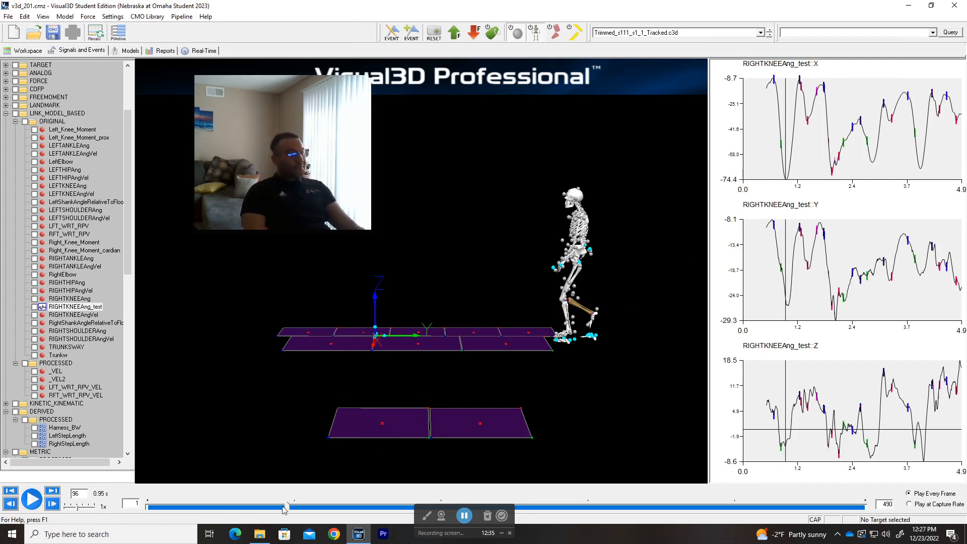
drag(289, 510, 338, 515)
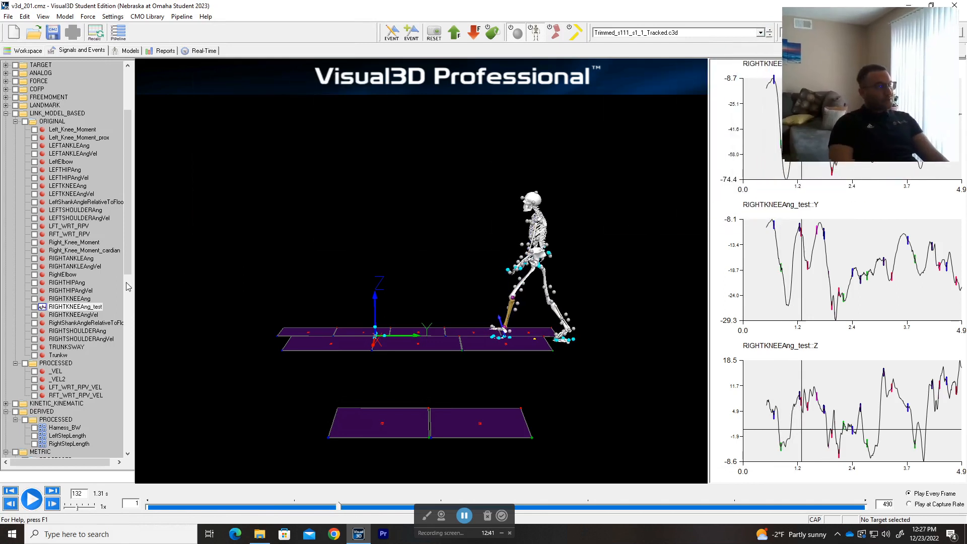
Step: Preview the LEFTKNEEAng, knee velocity and RIGHTHIPAng commands, inspecting RIGHTHIPAng's settings
click(121, 36)
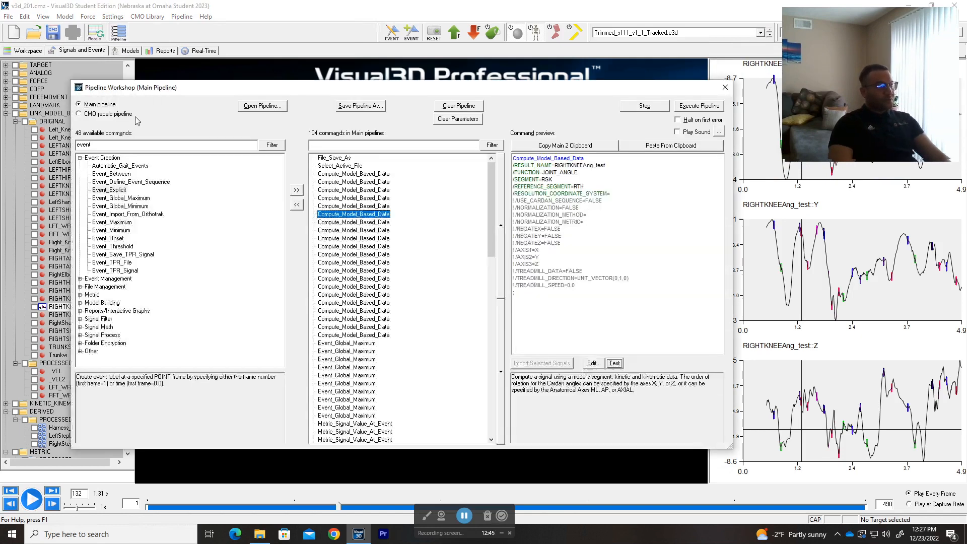
click(366, 223)
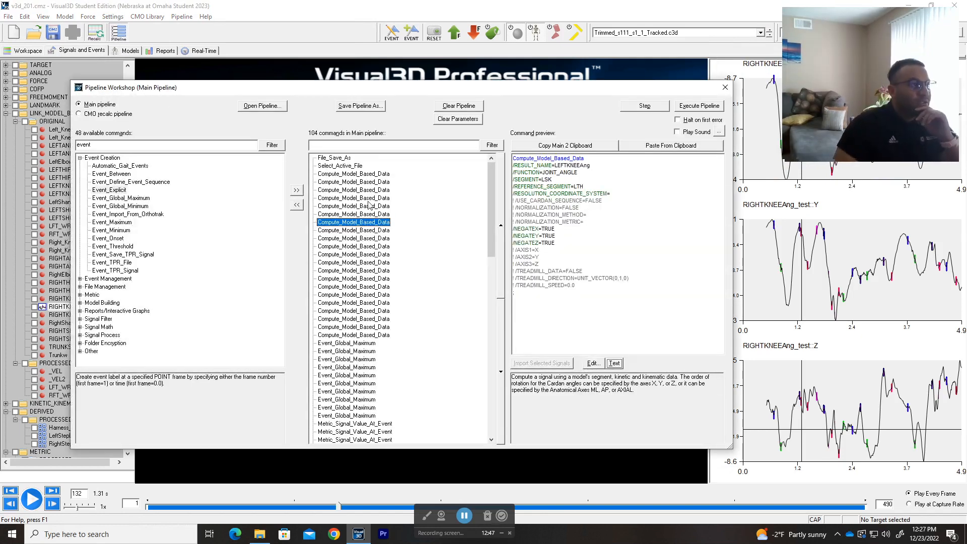
click(375, 231)
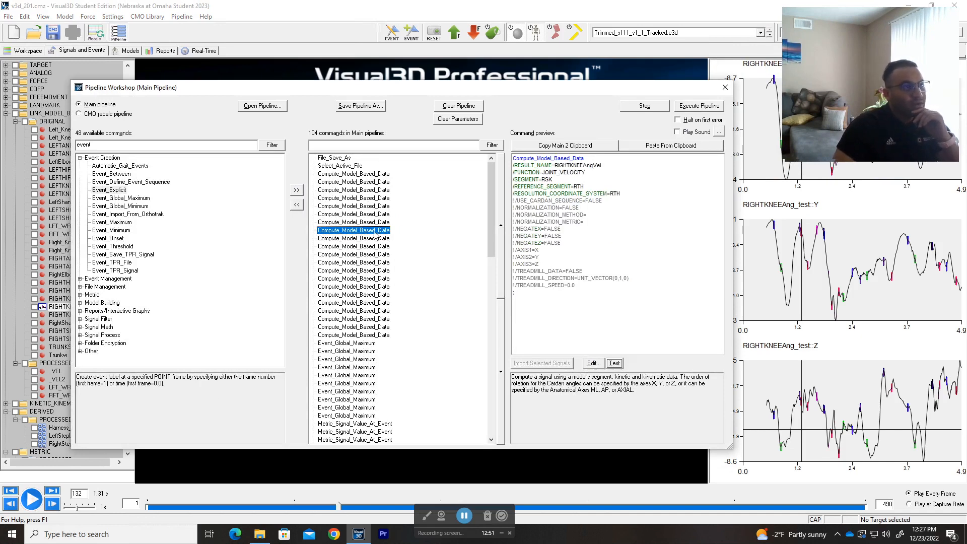
click(371, 239)
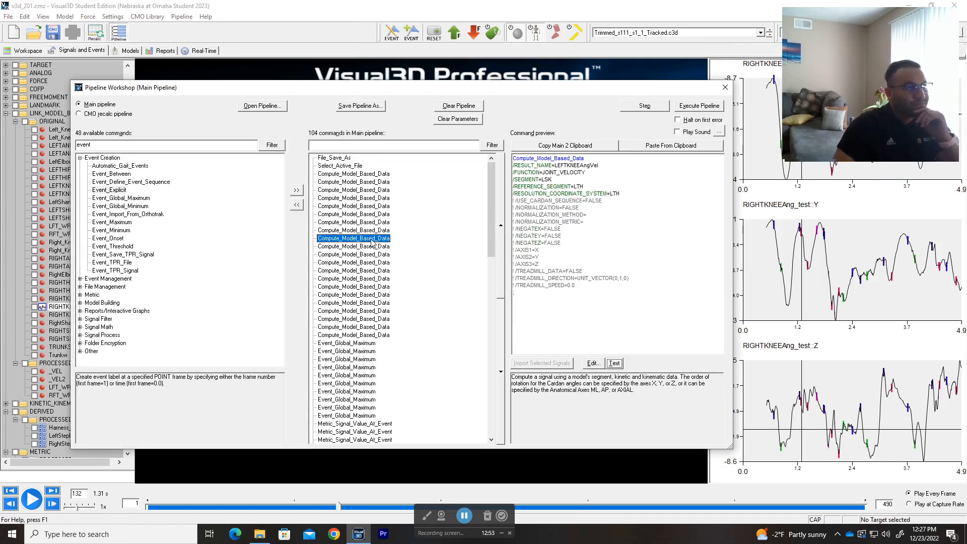
click(372, 246)
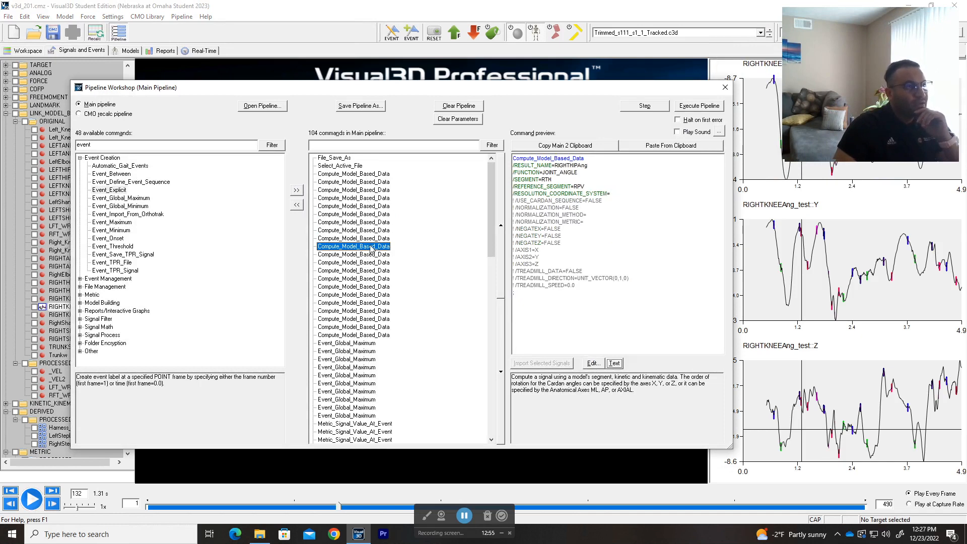
double_click(372, 247)
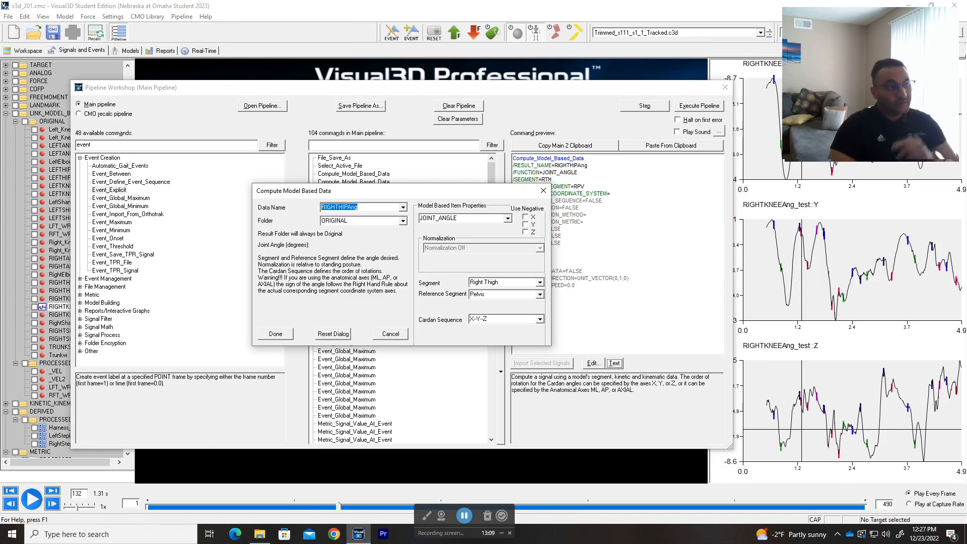
click(543, 192)
Step: Preview the LEFTANKLEAng, first Compute_Model_Based_Data and RIGHTANKLEAngVel commands
click(358, 182)
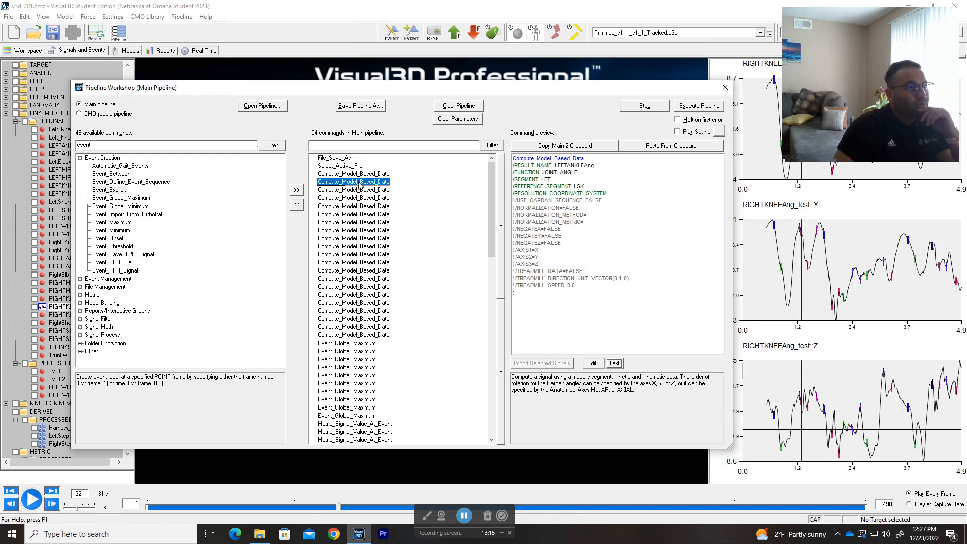
click(359, 174)
click(360, 184)
click(359, 190)
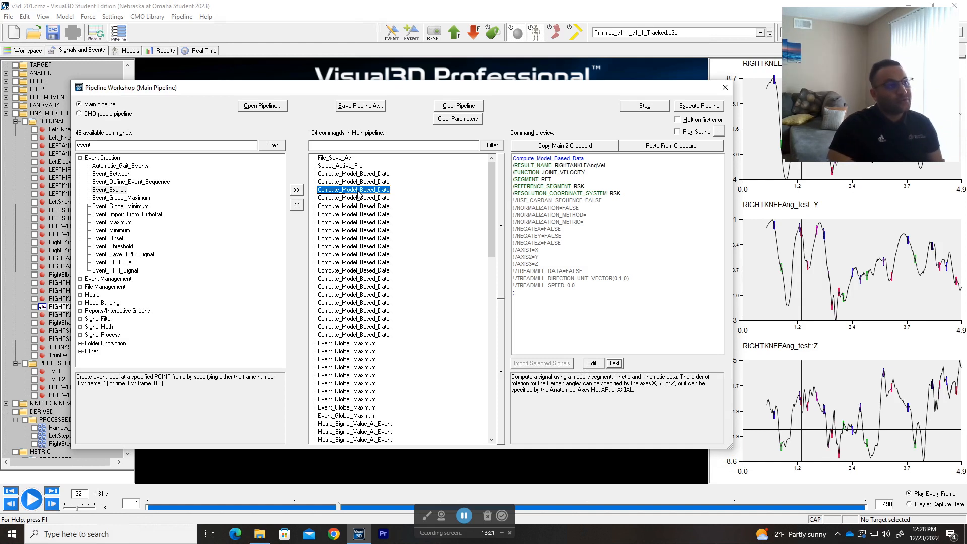
double_click(359, 192)
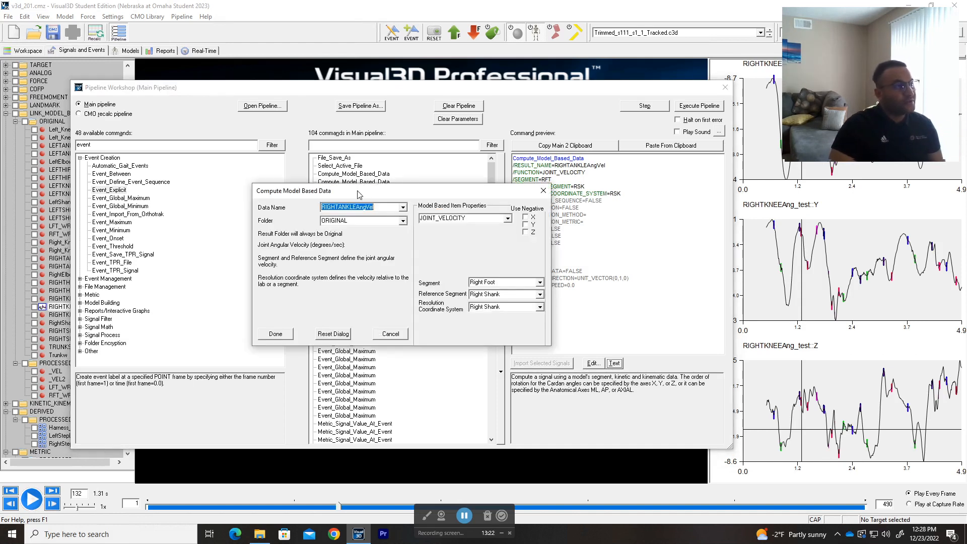
click(508, 218)
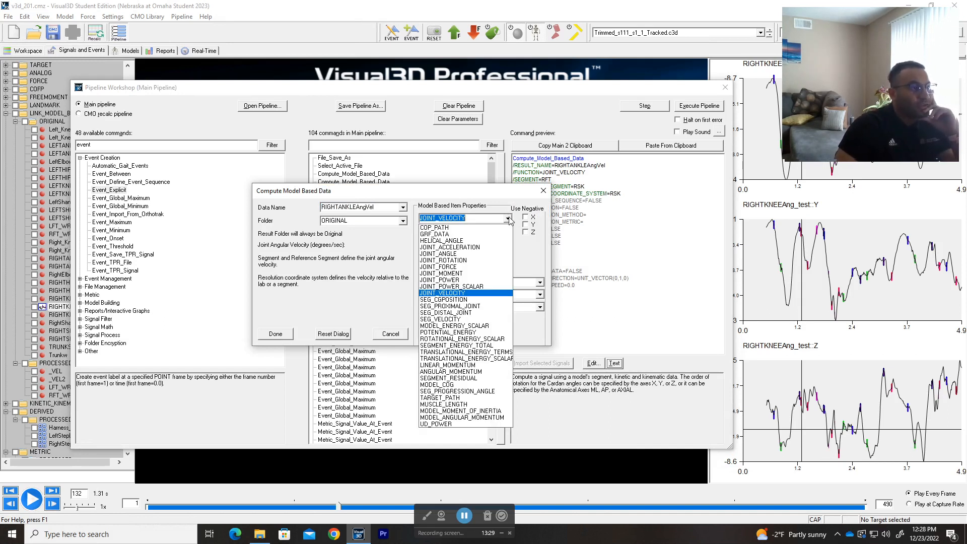
click(508, 218)
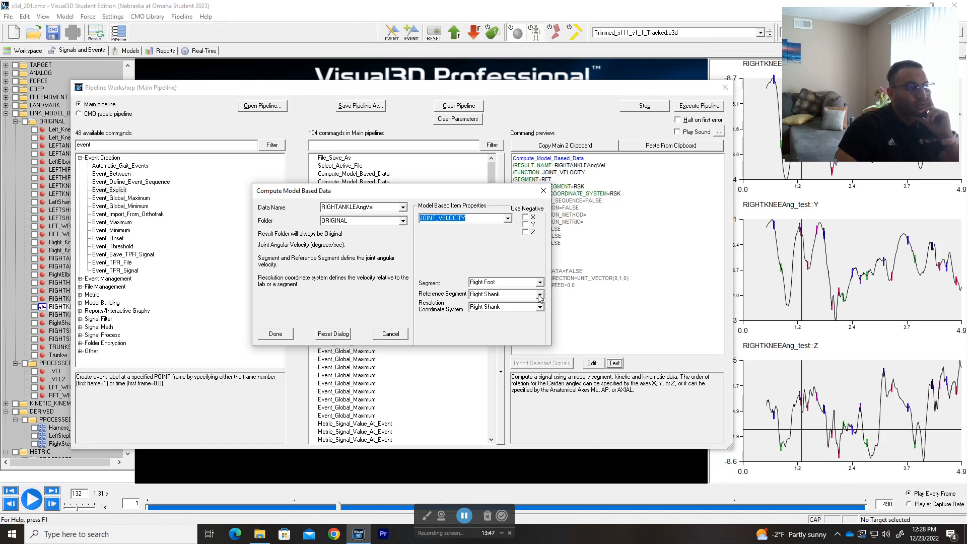
click(543, 191)
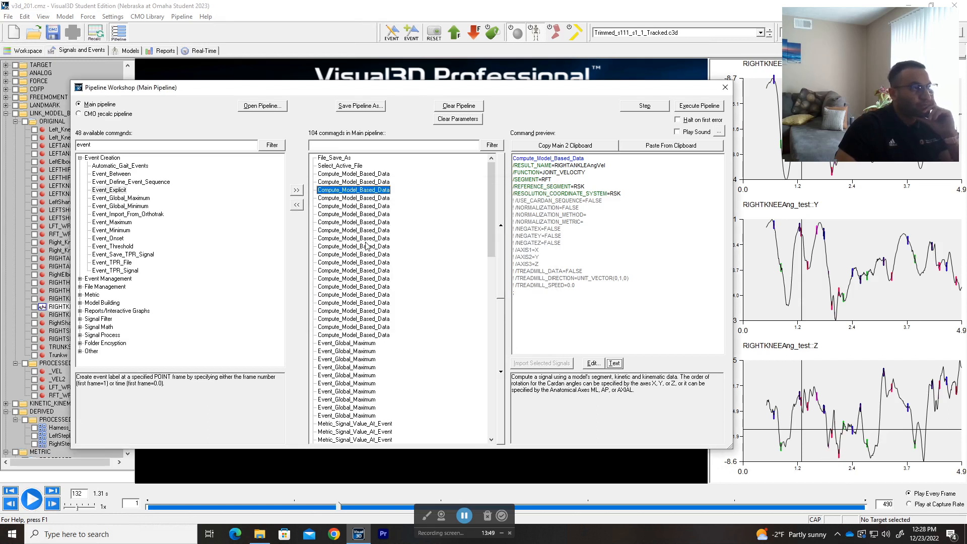
click(368, 207)
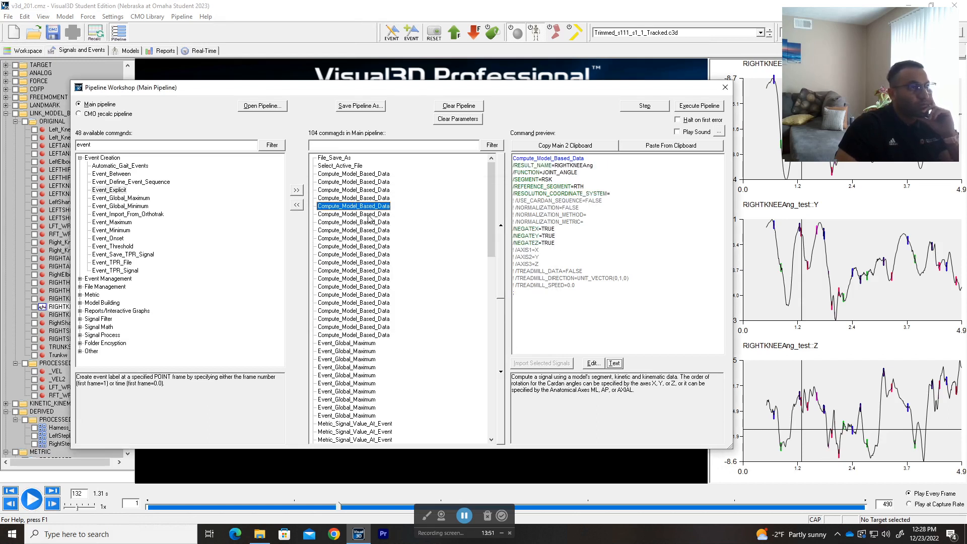
click(368, 215)
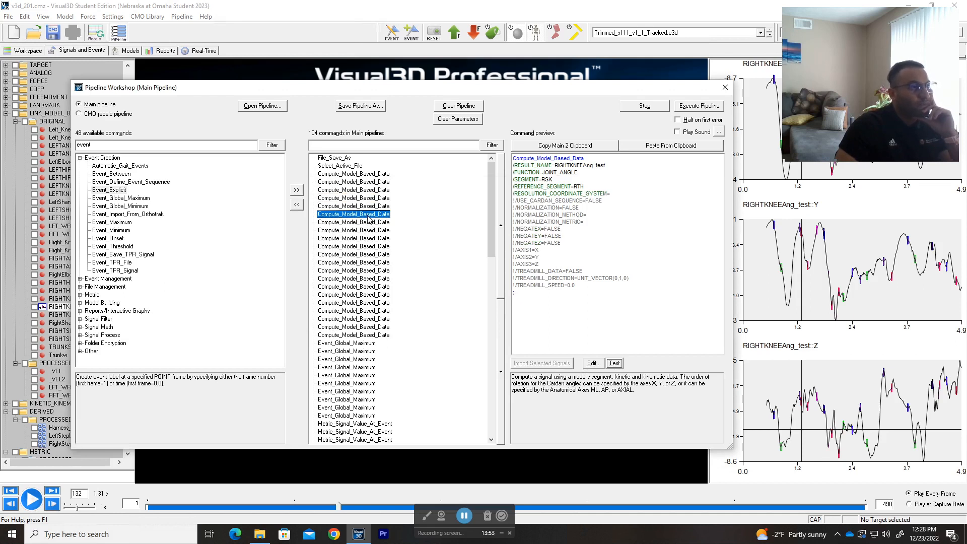
click(366, 222)
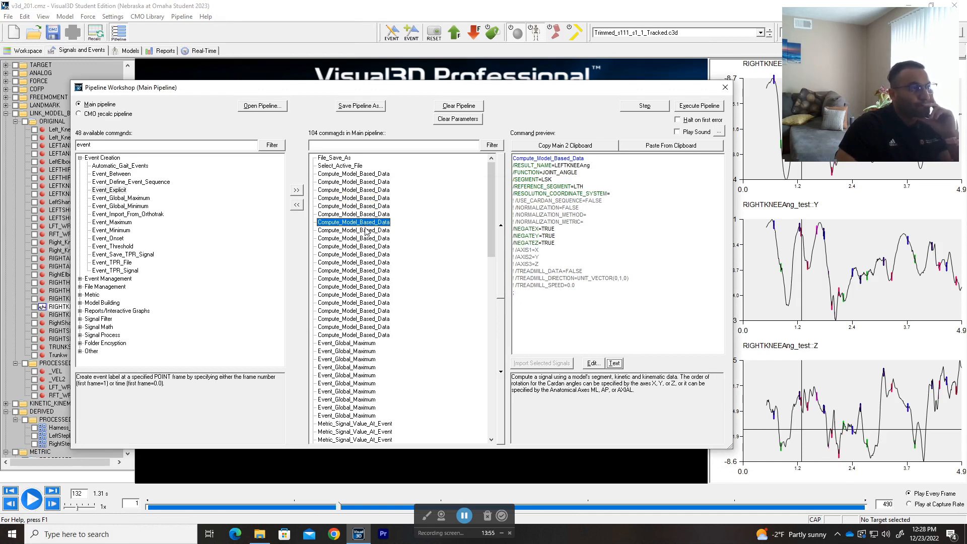
click(367, 231)
double_click(366, 230)
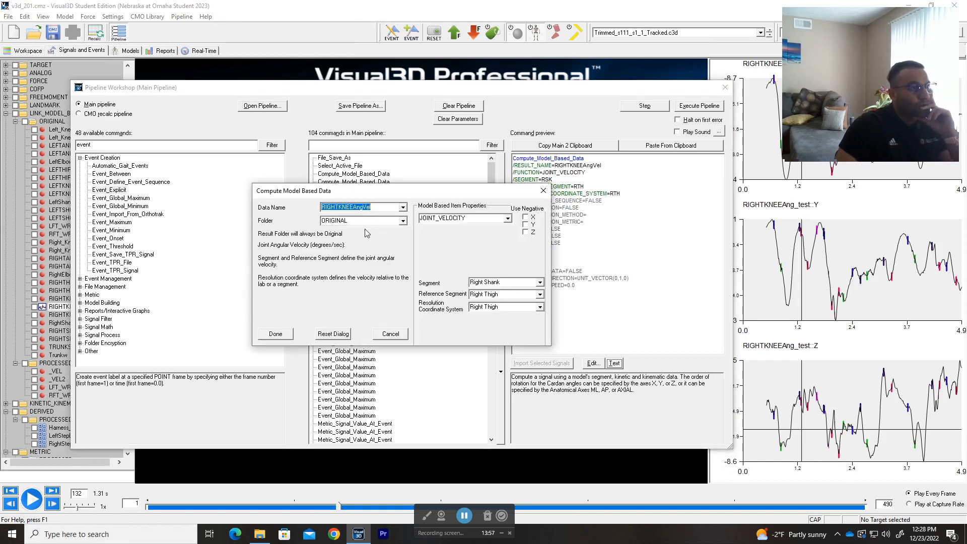
click(543, 192)
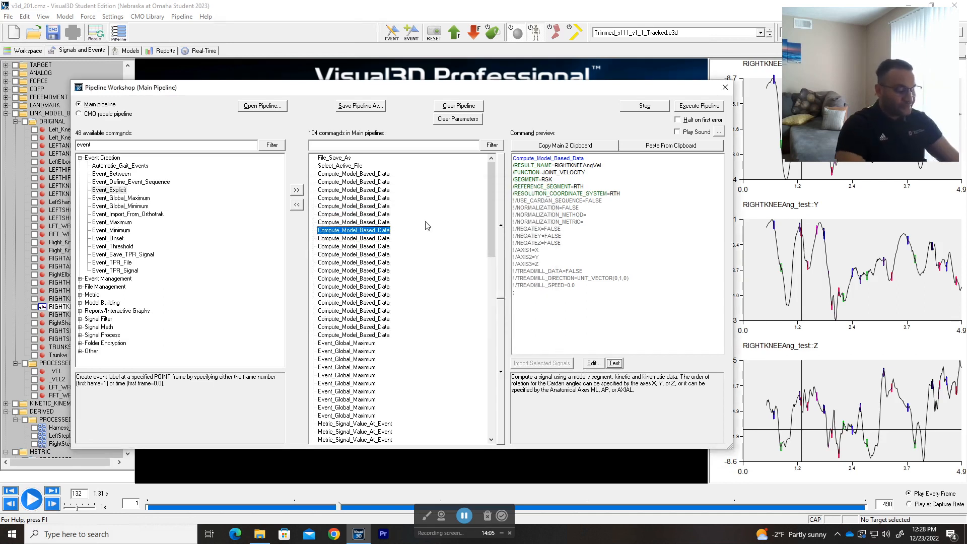
key(alt+Tab)
Step: Read through the Model Based Computations tutorial, return to its top, and go back to Visual3D
scroll(492, 280, down, 12)
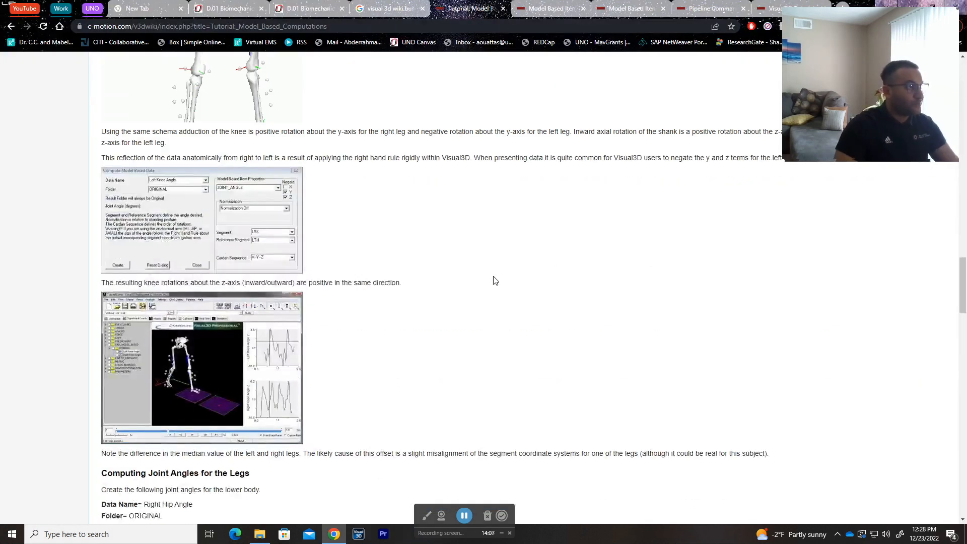
scroll(493, 280, down, 15)
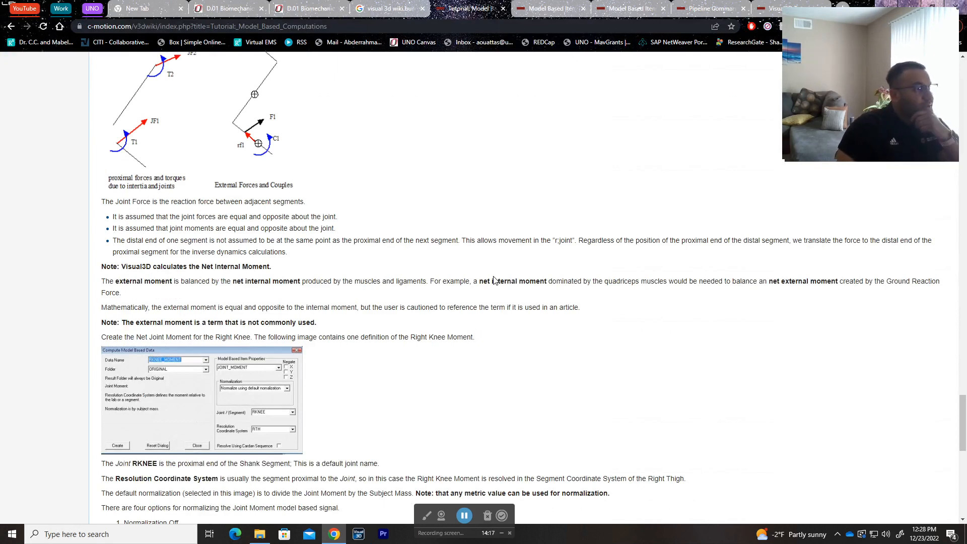
scroll(507, 237, up, 3)
scroll(507, 238, up, 8)
scroll(507, 238, up, 15)
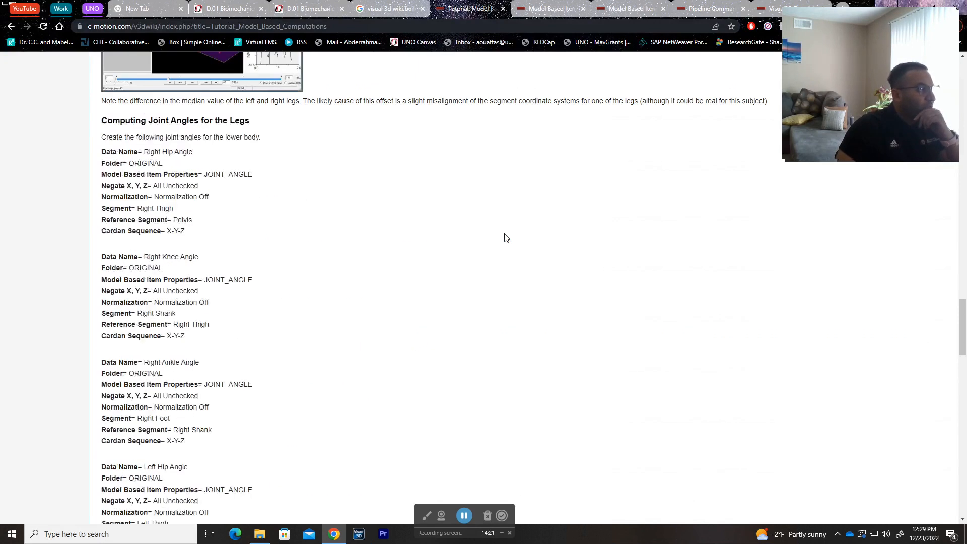
scroll(506, 238, up, 20)
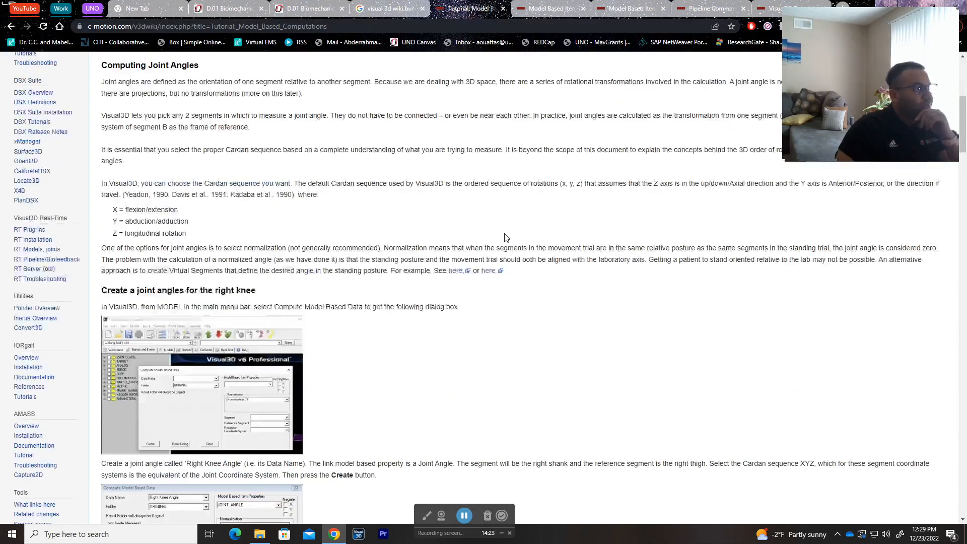
scroll(507, 238, down, 10)
scroll(507, 238, down, 20)
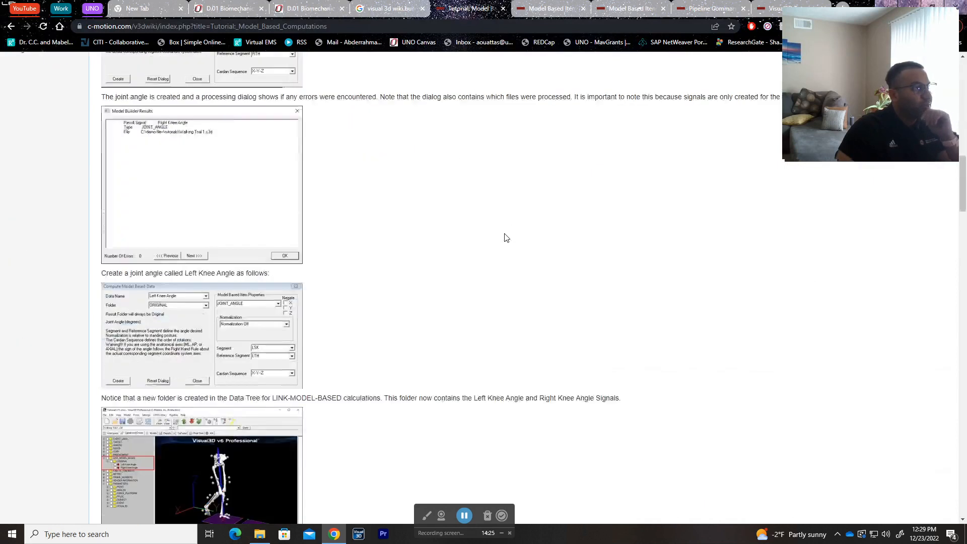
scroll(507, 238, down, 15)
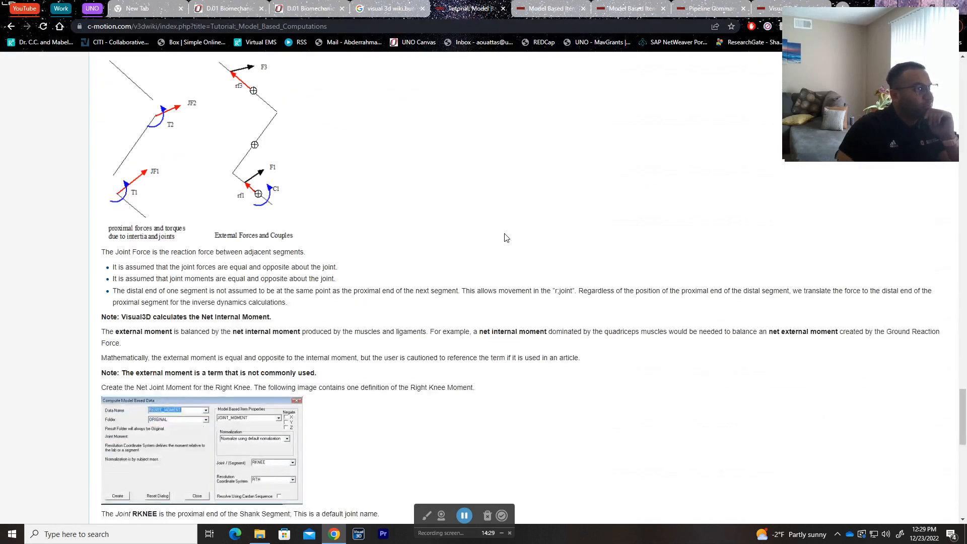
scroll(506, 238, down, 15)
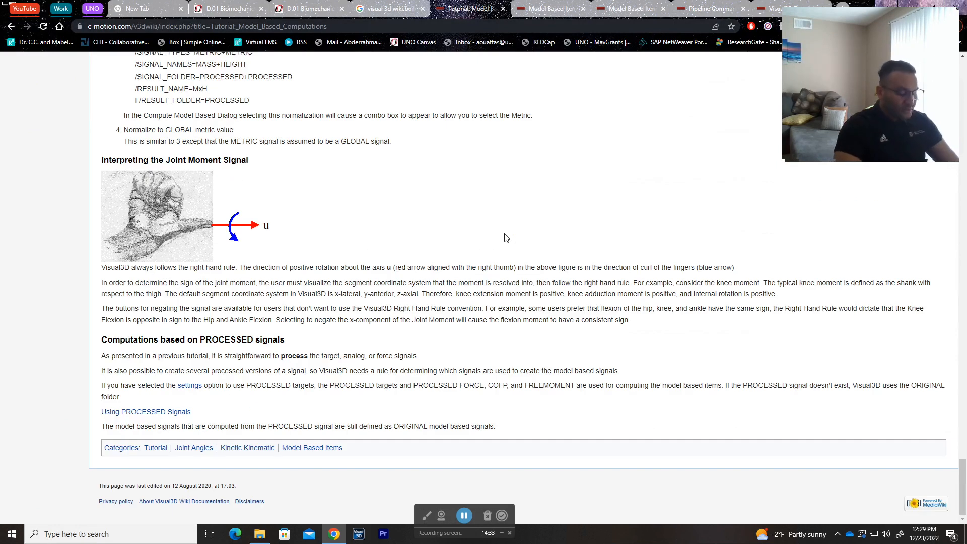
key(Home)
key(alt+Tab)
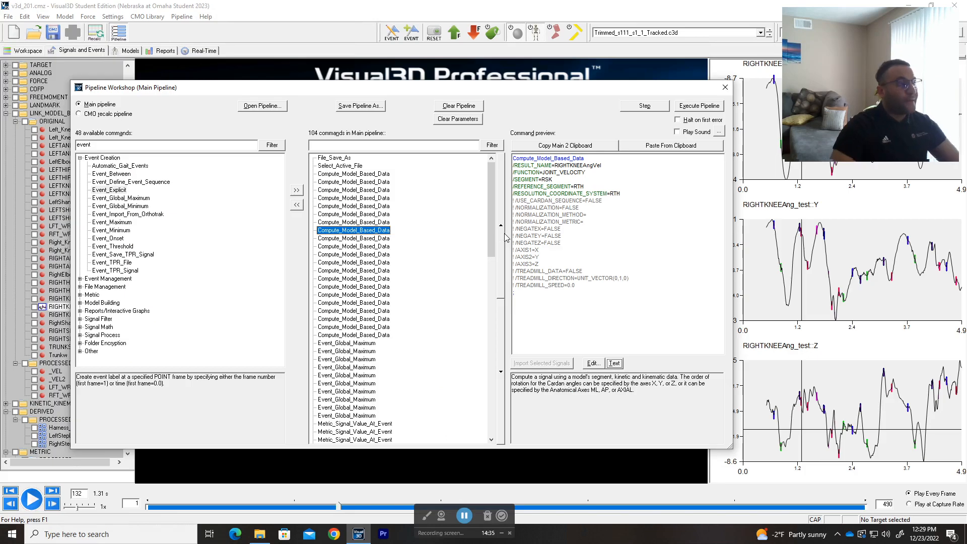
scroll(464, 303, down, 20)
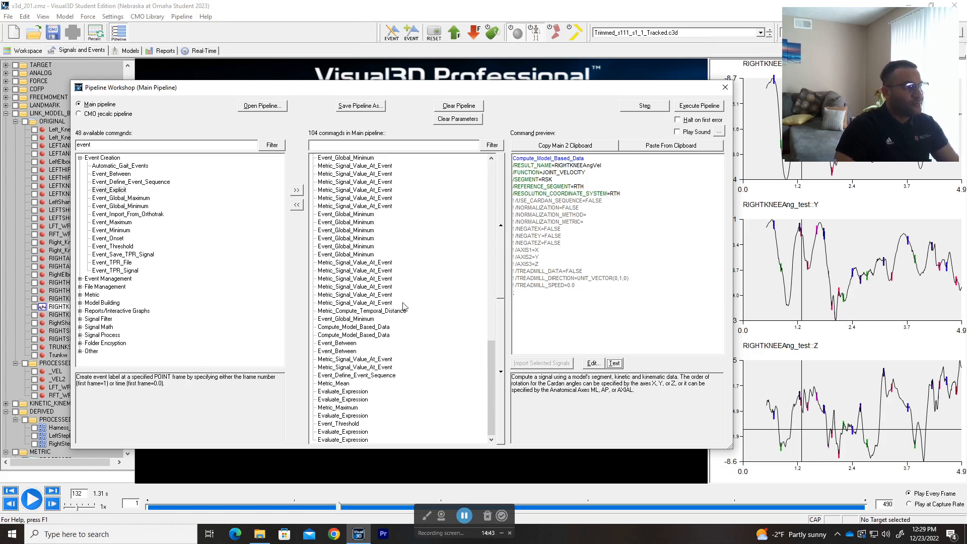
scroll(403, 306, up, 20)
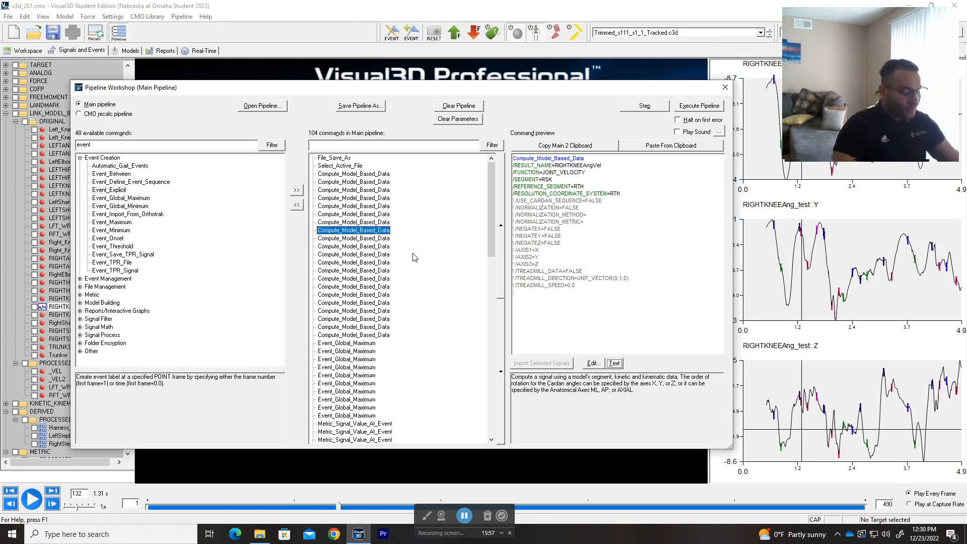
Step: Bring up the JOINT MOMENT wiki page and highlight 'Model Based Item' in its title
key(alt+Tab)
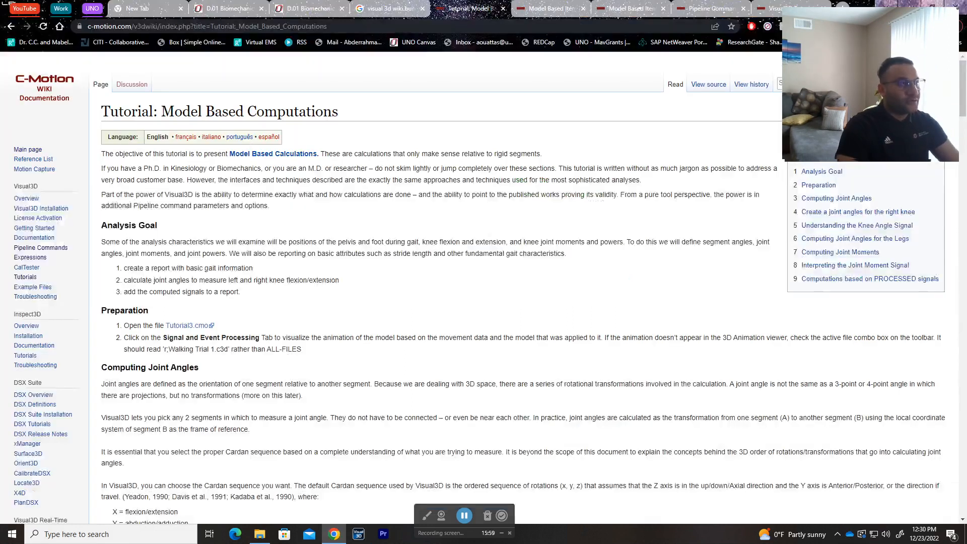
key(ctrl+Tab)
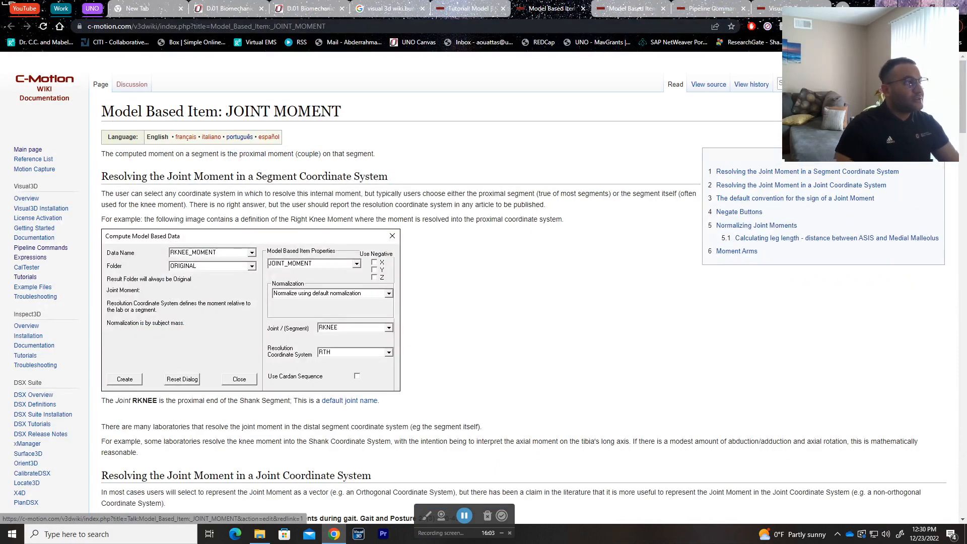
drag(102, 112, 219, 112)
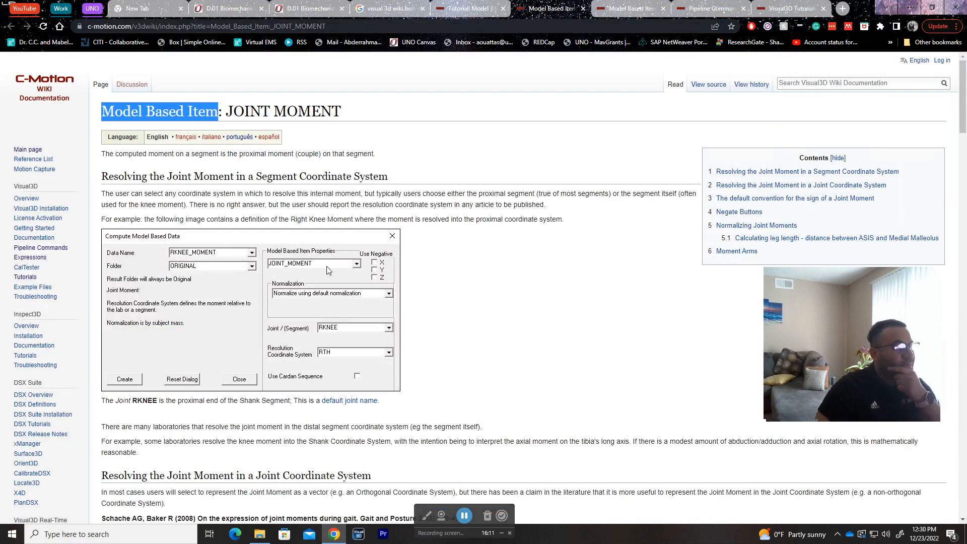
triple_click(307, 112)
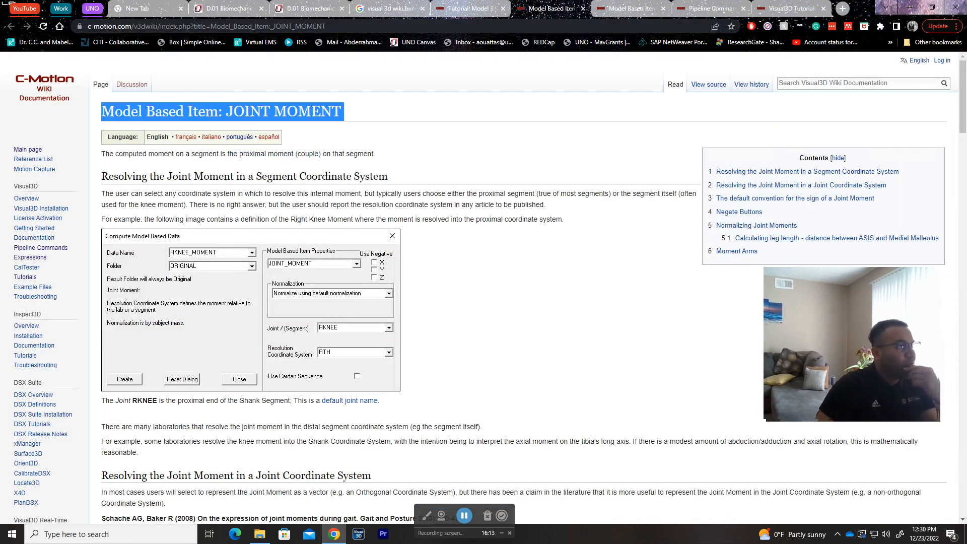
click(308, 112)
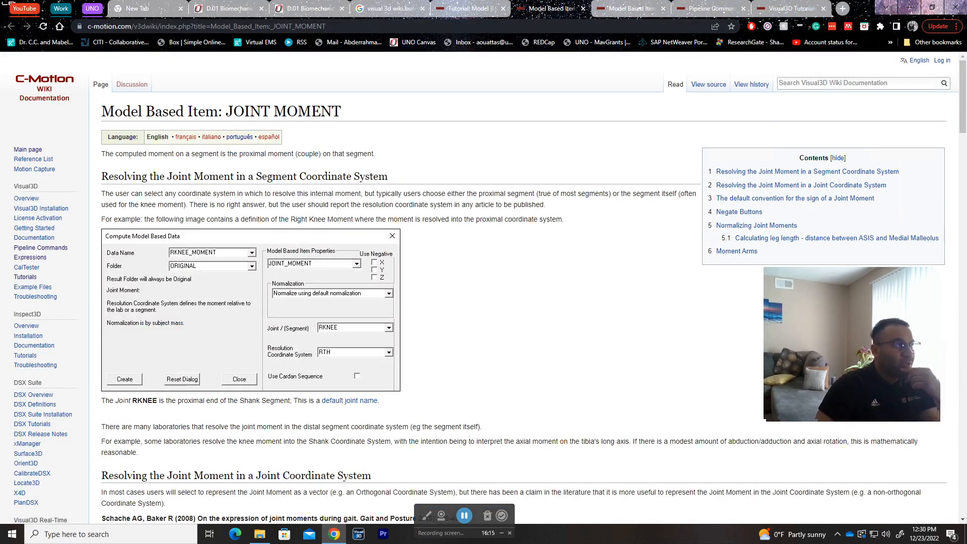
drag(102, 111, 146, 111)
drag(219, 111, 101, 111)
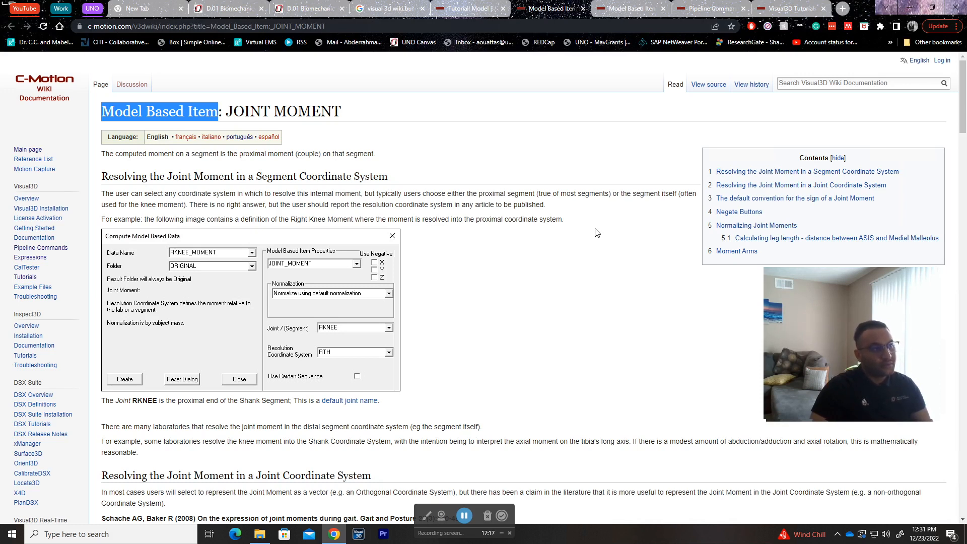
Step: Highlight the published-articles phrase and scroll down to the Joint Coordinate System section
drag(544, 205, 476, 204)
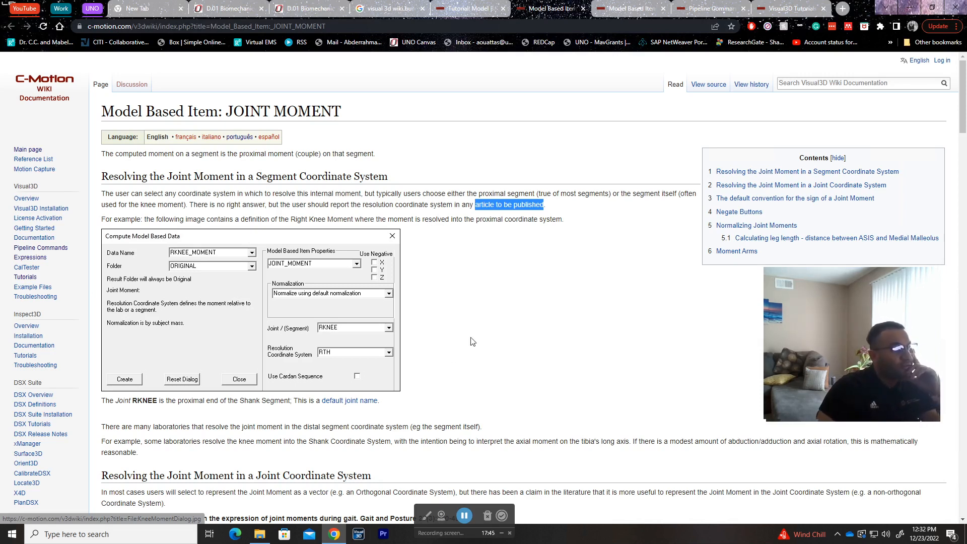
scroll(520, 350, down, 3)
scroll(521, 350, down, 4)
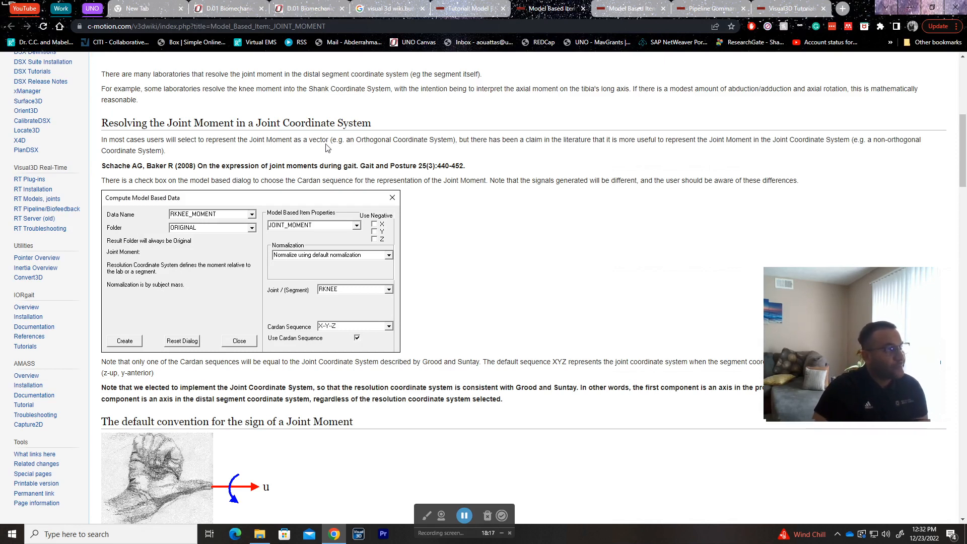
Step: Highlight the joint coordinate system paragraph and the 2008 Gait and Posture reference
drag(101, 140, 187, 156)
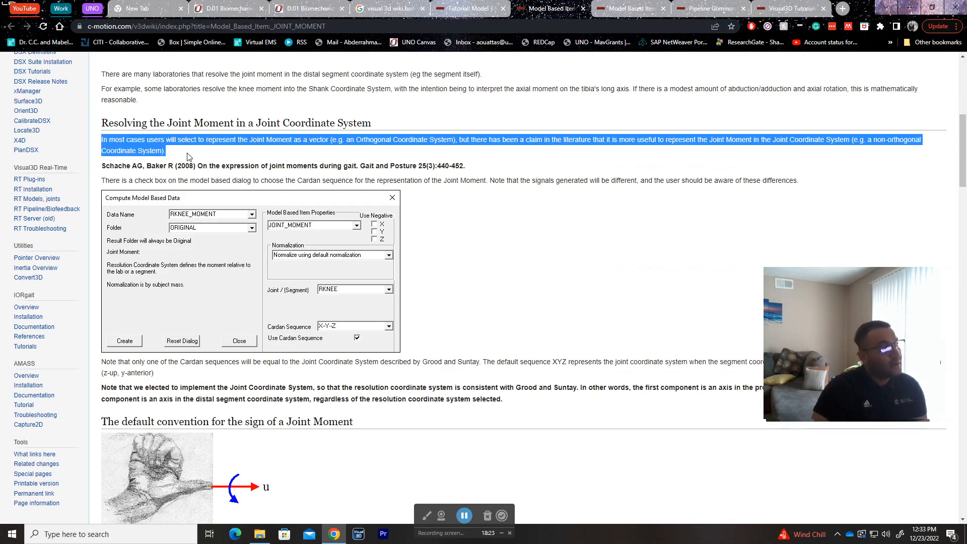
click(187, 156)
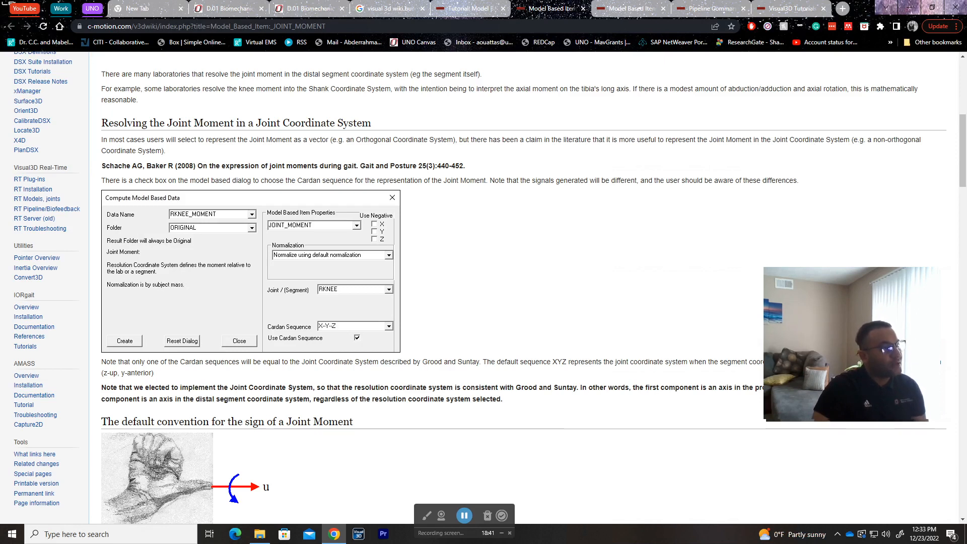
drag(102, 180, 493, 170)
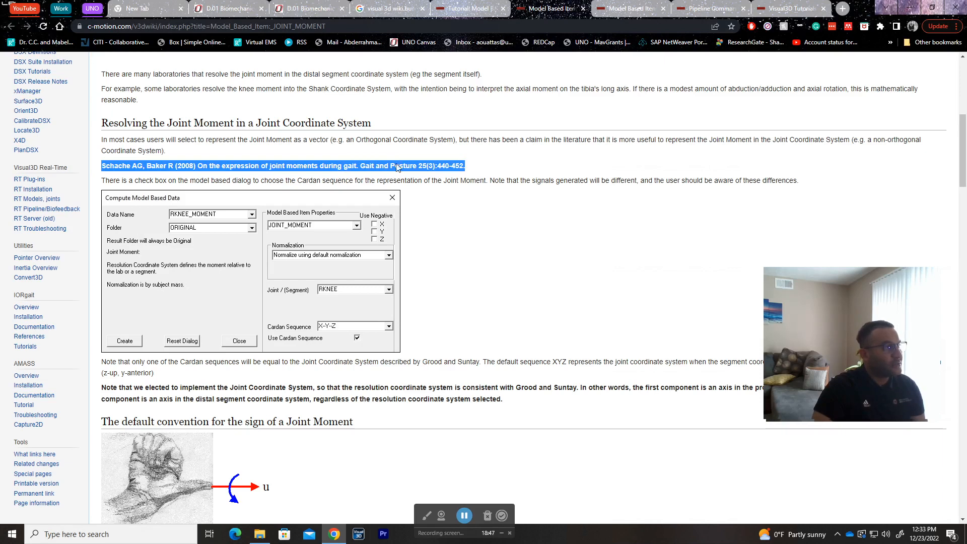
click(197, 180)
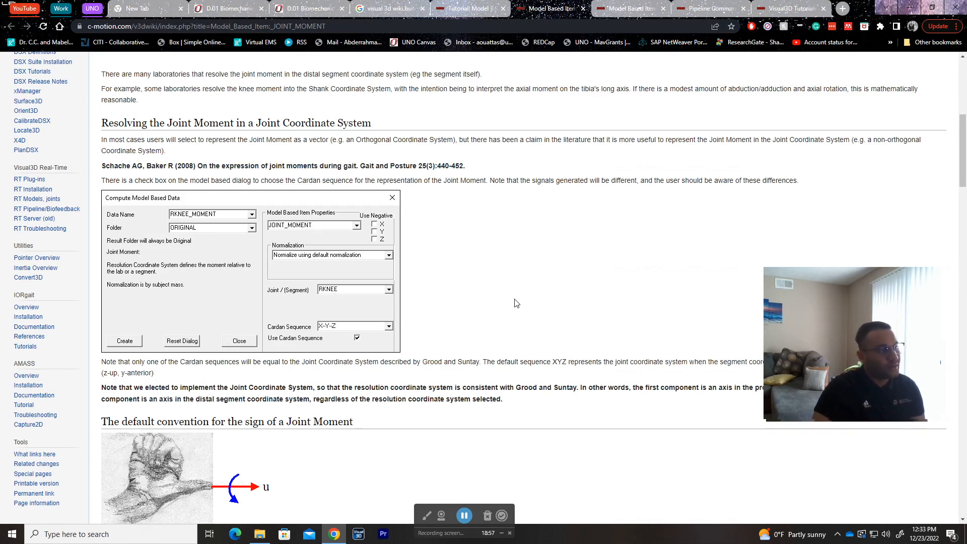
Step: Read down to the leg-length example, then return to Visual3D's Pipeline Workshop
scroll(516, 303, down, 4)
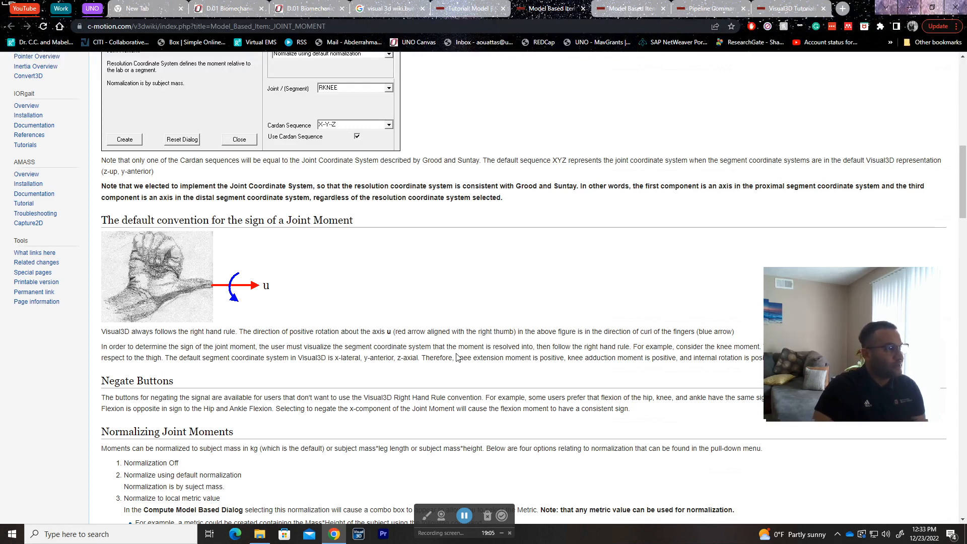
scroll(458, 357, down, 5)
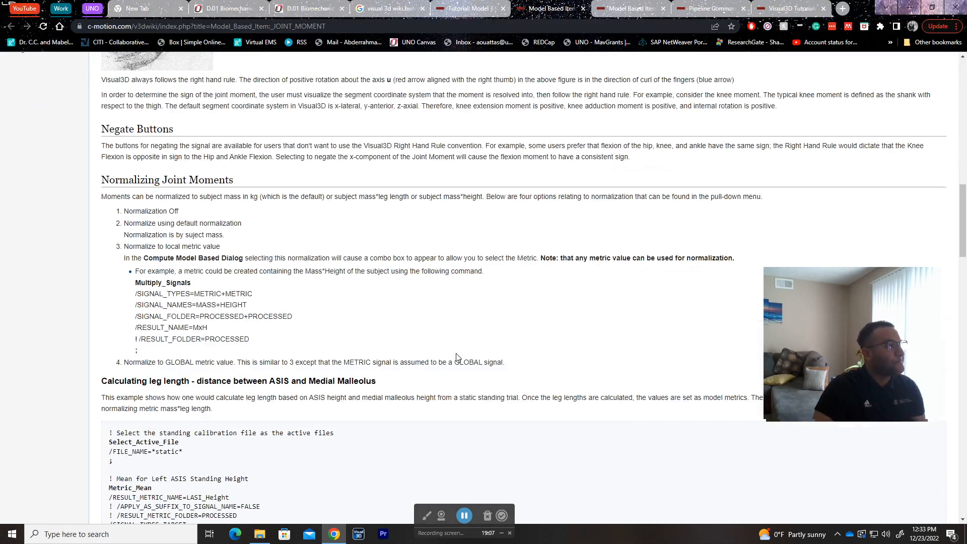
scroll(457, 357, down, 6)
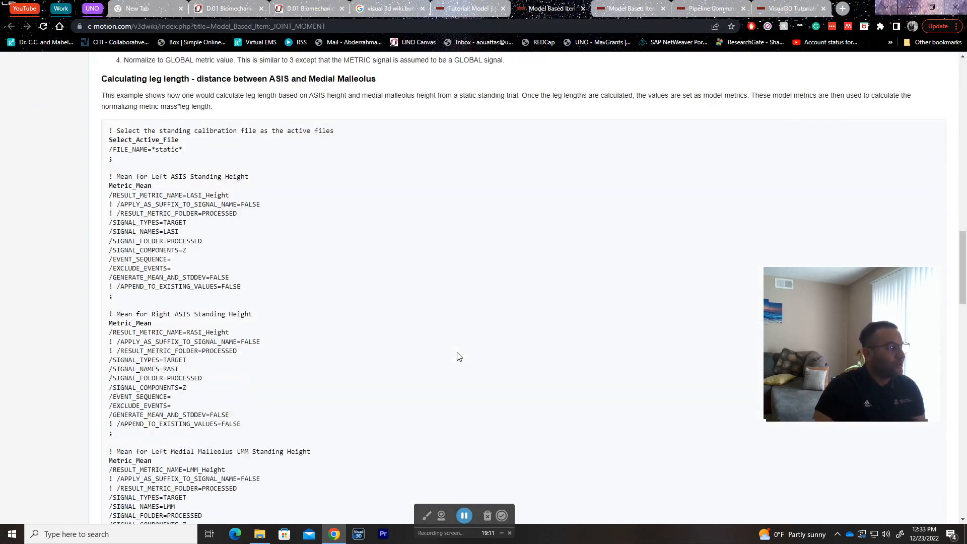
scroll(457, 357, up, 8)
key(alt+Tab)
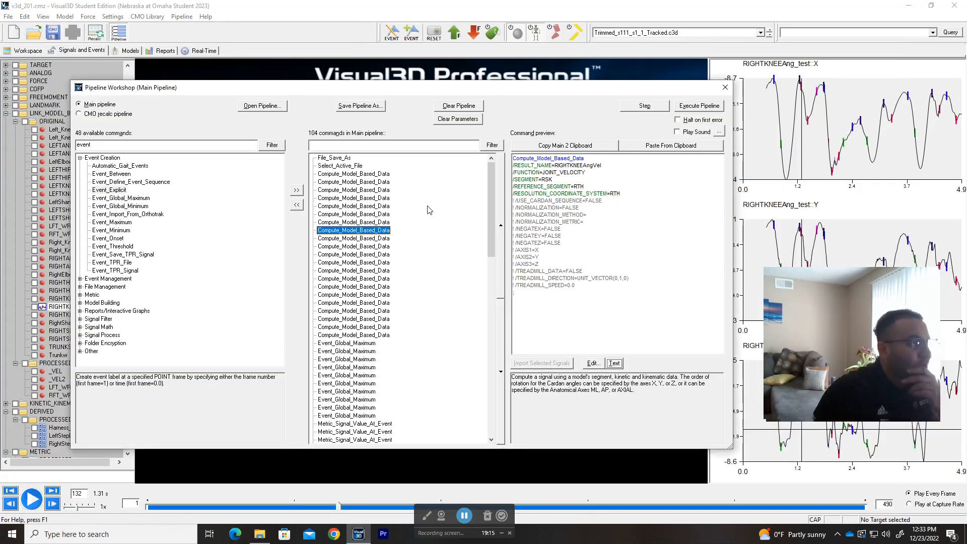
Step: Inspect the last Evaluate_Expression command and filter available commands by MODEL
scroll(419, 275, down, 18)
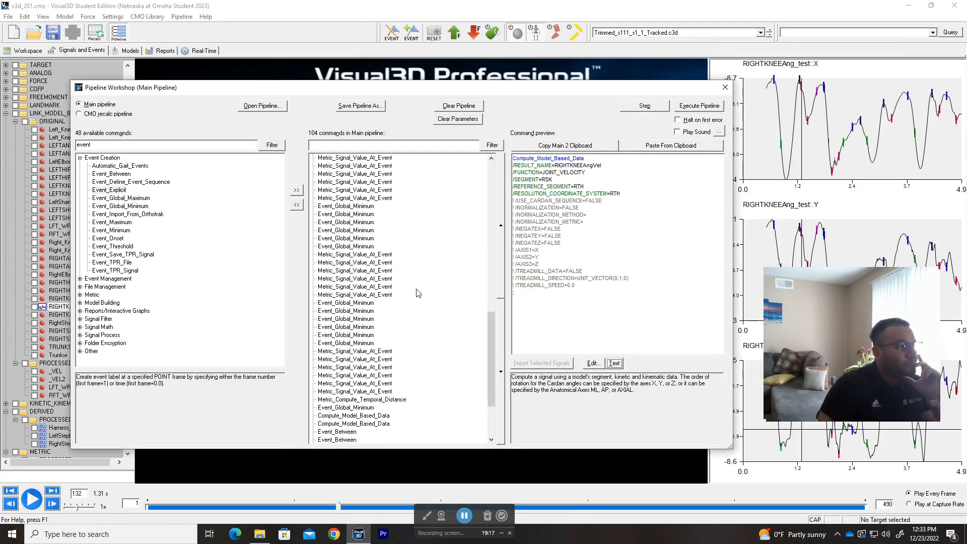
scroll(418, 292, down, 4)
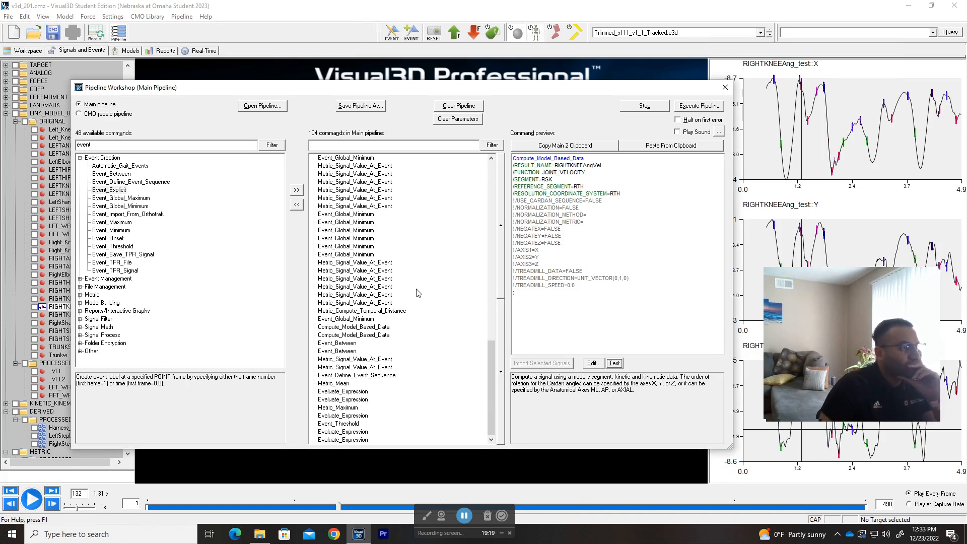
click(340, 440)
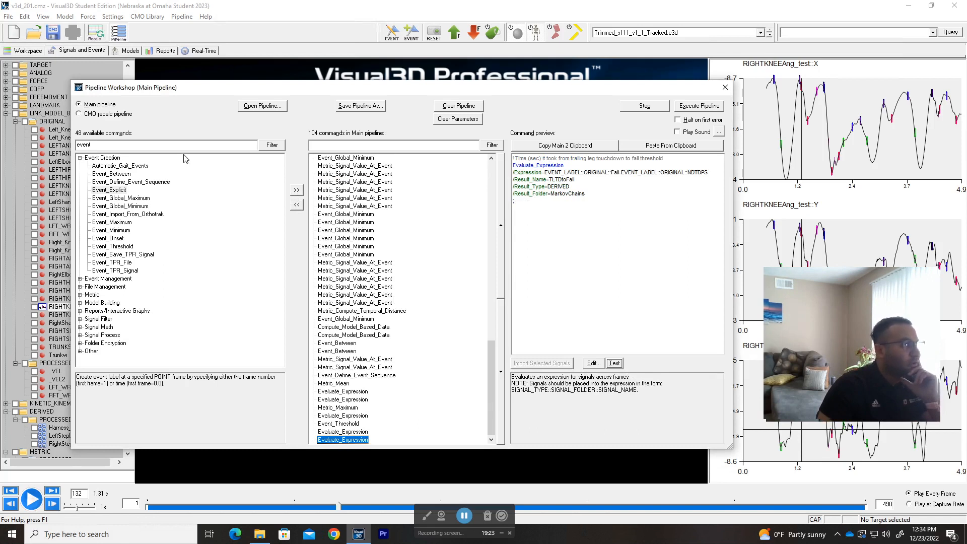
double_click(84, 145)
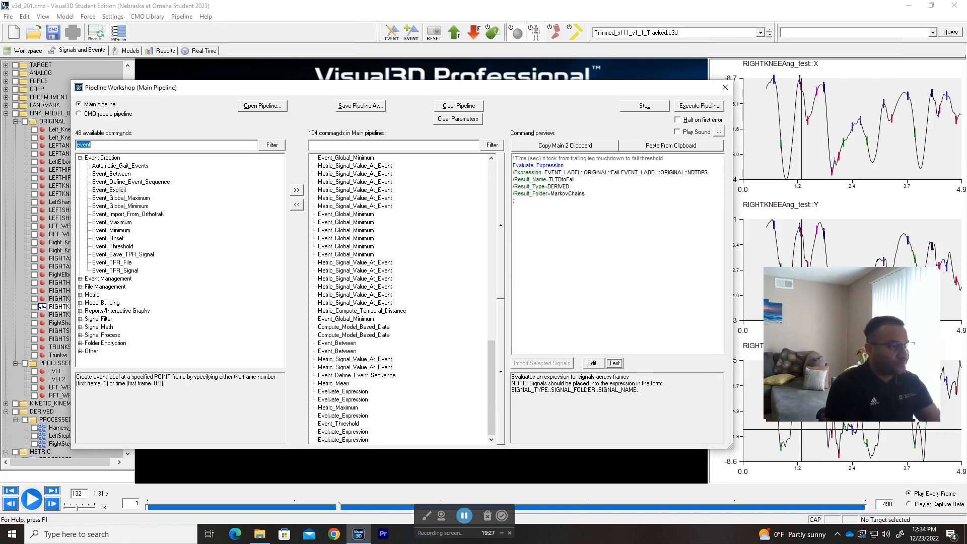
text(MODEL)
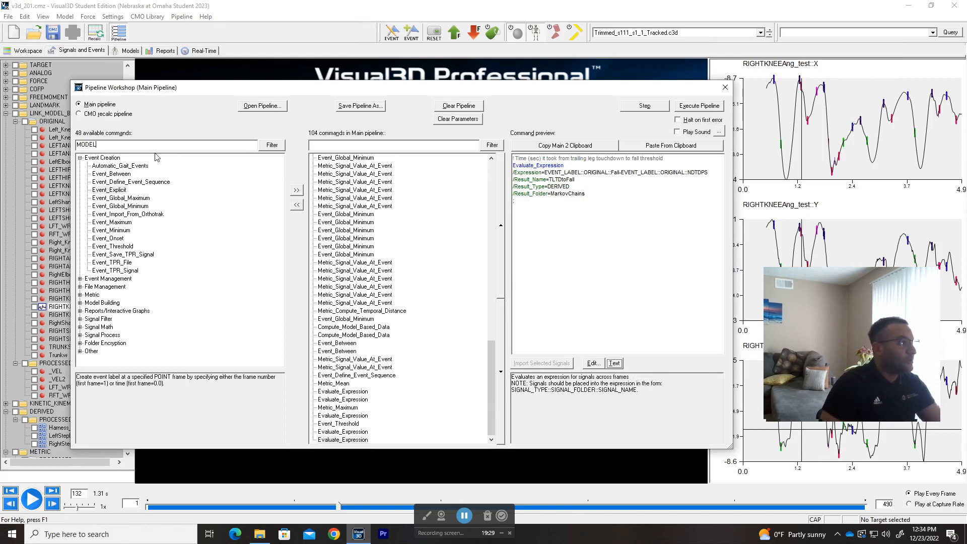
click(272, 145)
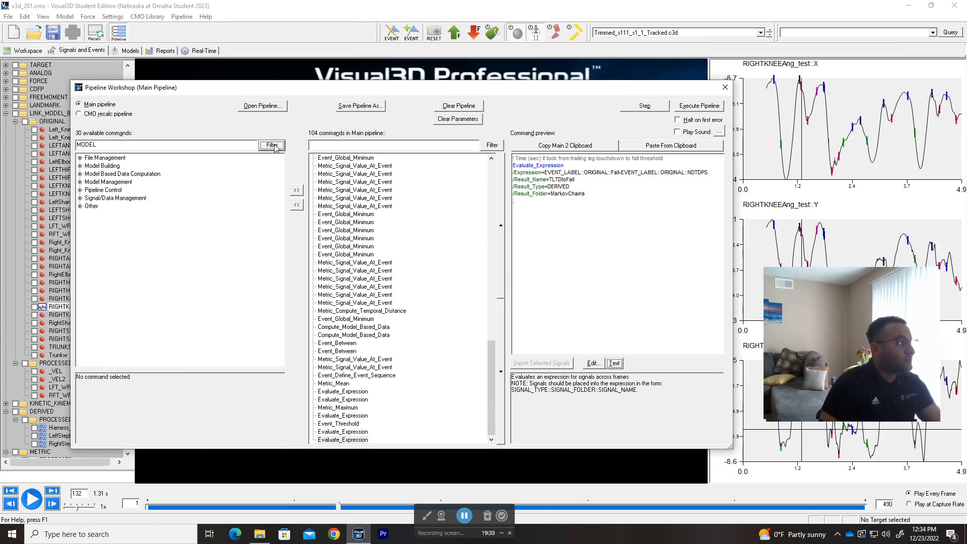
Step: Append Compute_Model_Based_Data from Model Based Data Computation and open its settings
click(80, 166)
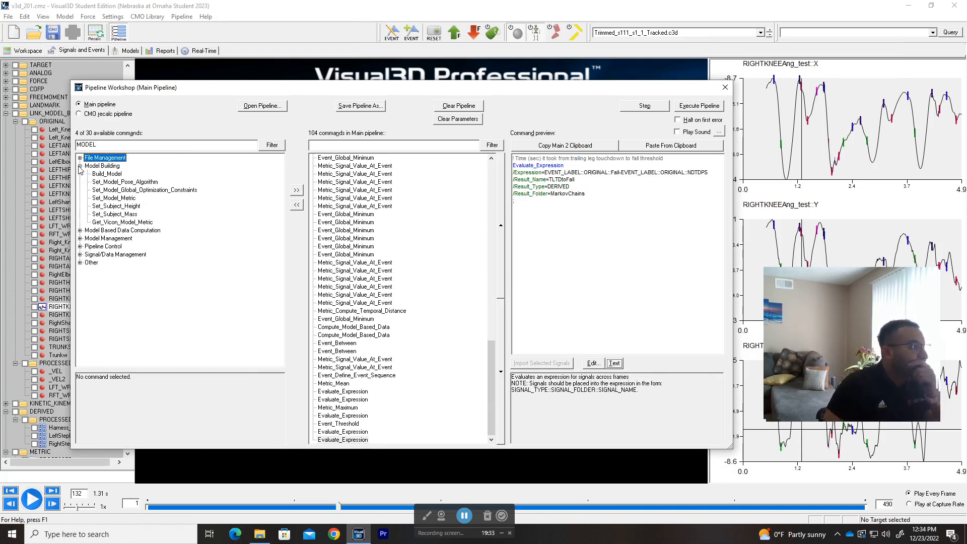
click(80, 231)
click(124, 239)
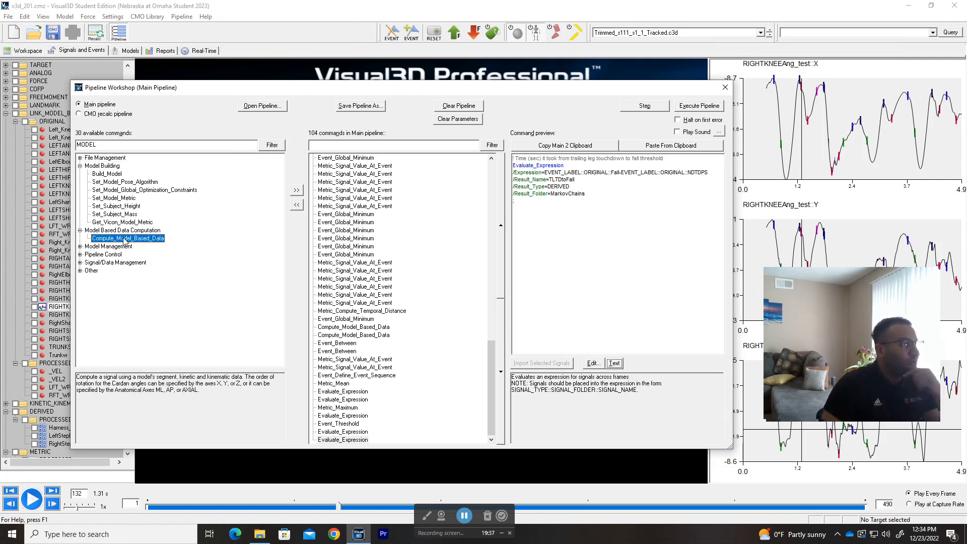
double_click(124, 239)
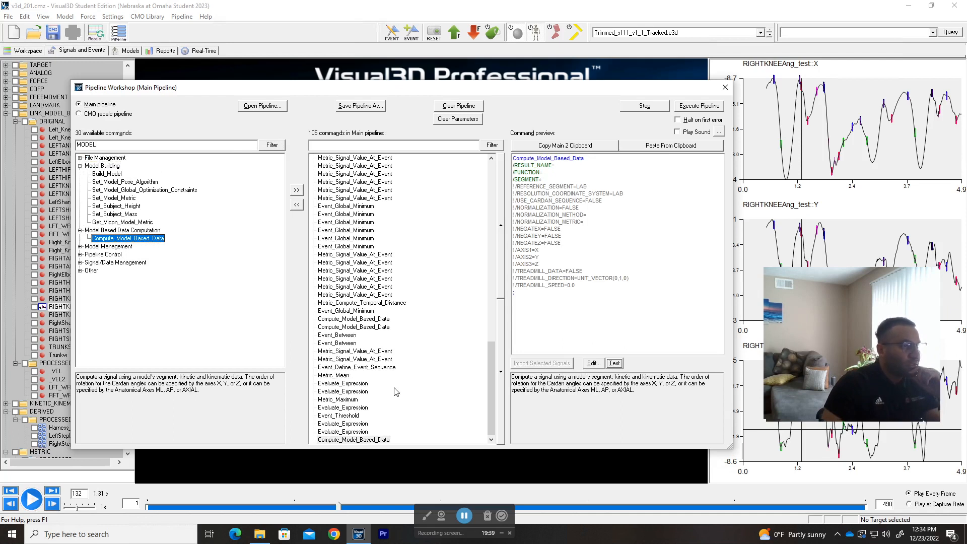
double_click(375, 440)
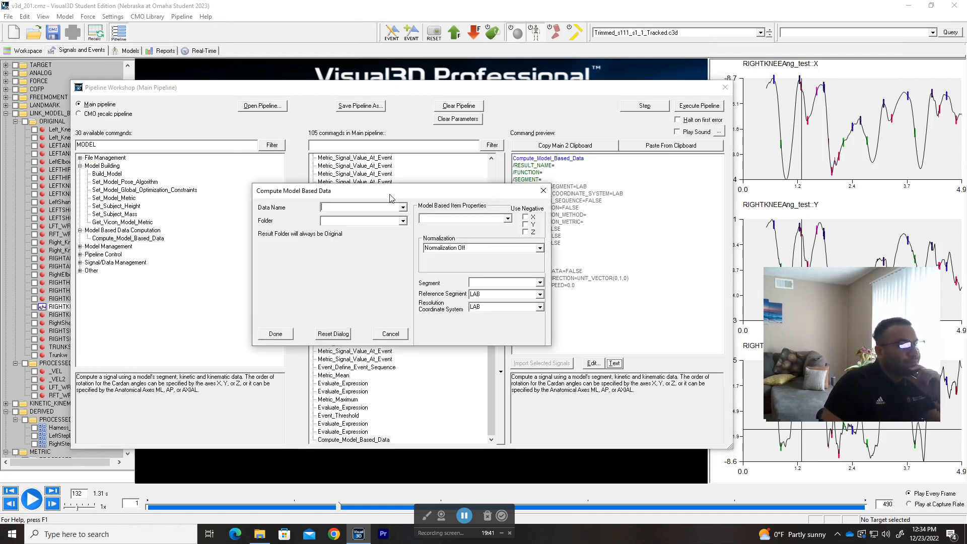
Step: Name the new signal RightKneeMomen in the ORIGINAL folder as a JOINT_MOMENT with default normalization
text(RightKneeMoment)
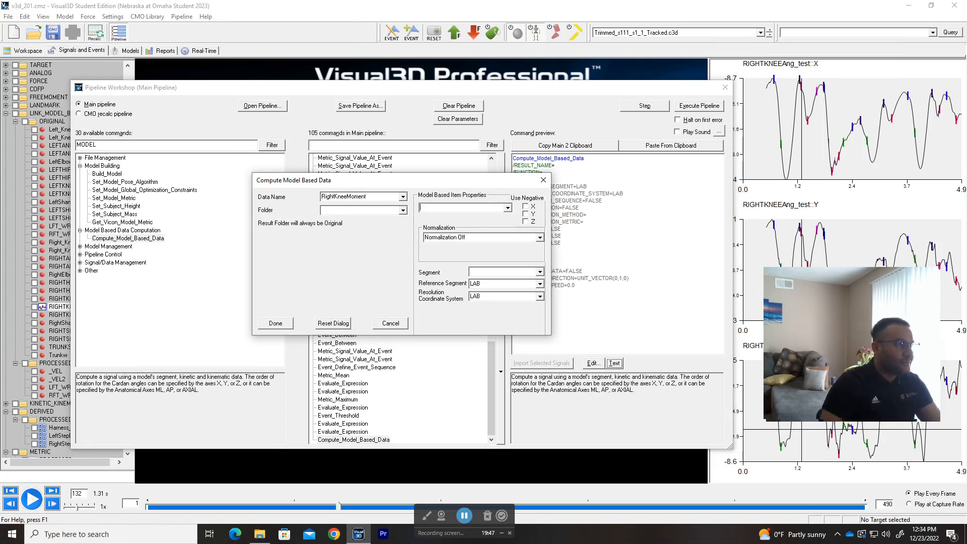
click(403, 210)
click(393, 222)
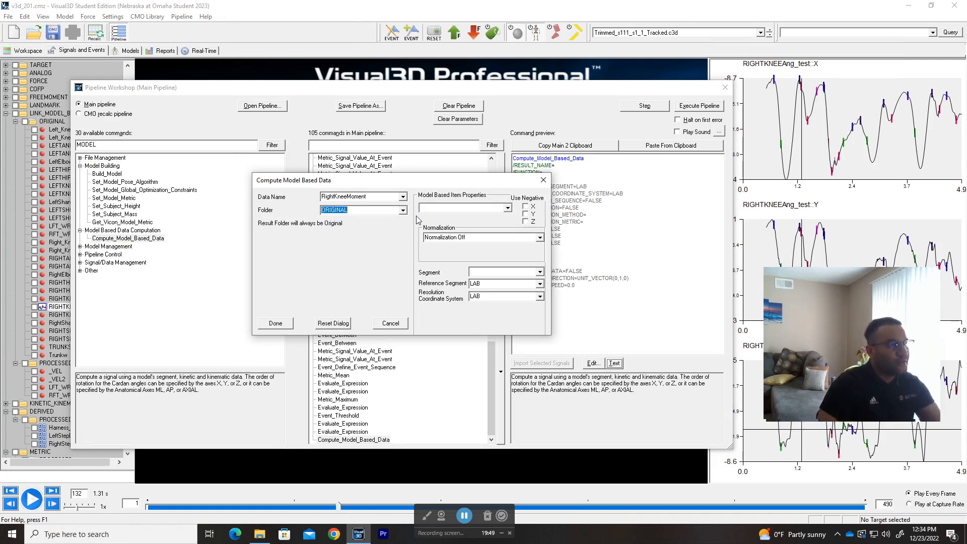
click(507, 209)
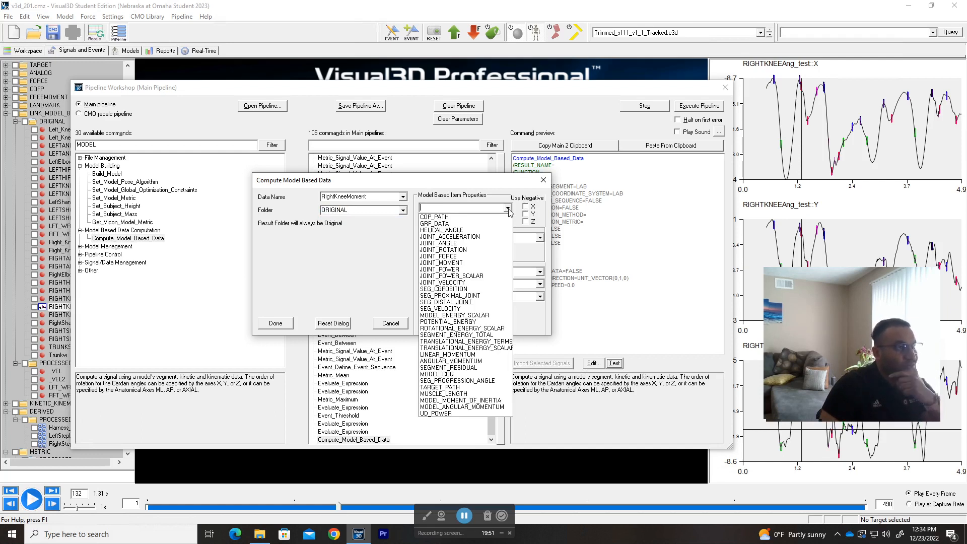
click(477, 263)
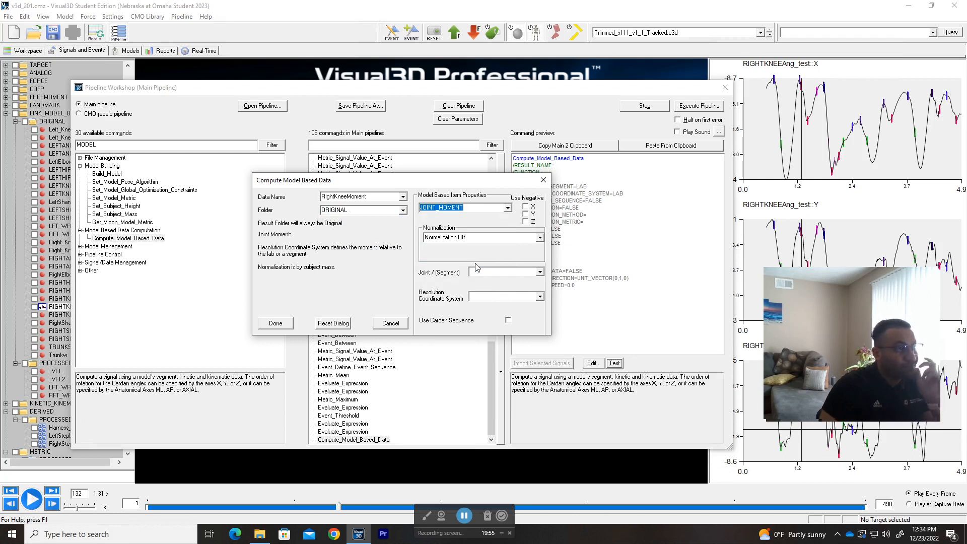
click(539, 239)
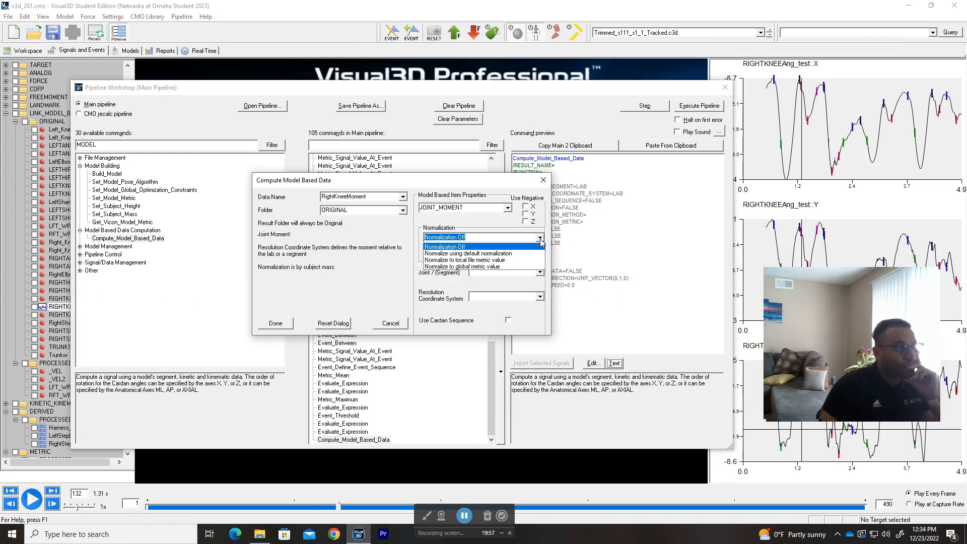
click(512, 254)
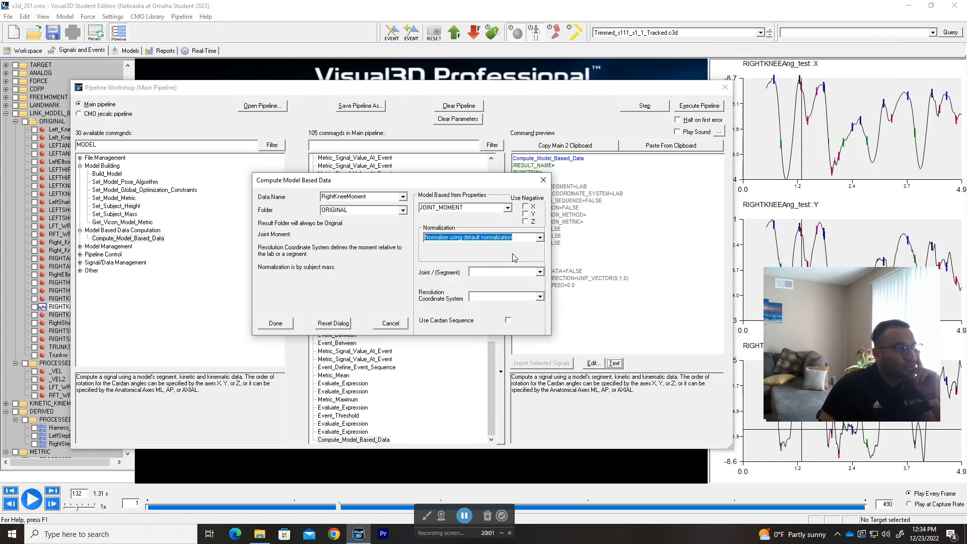
Step: Set the joint to RKNEE, resolve it in Right Thigh, and add the step
click(539, 272)
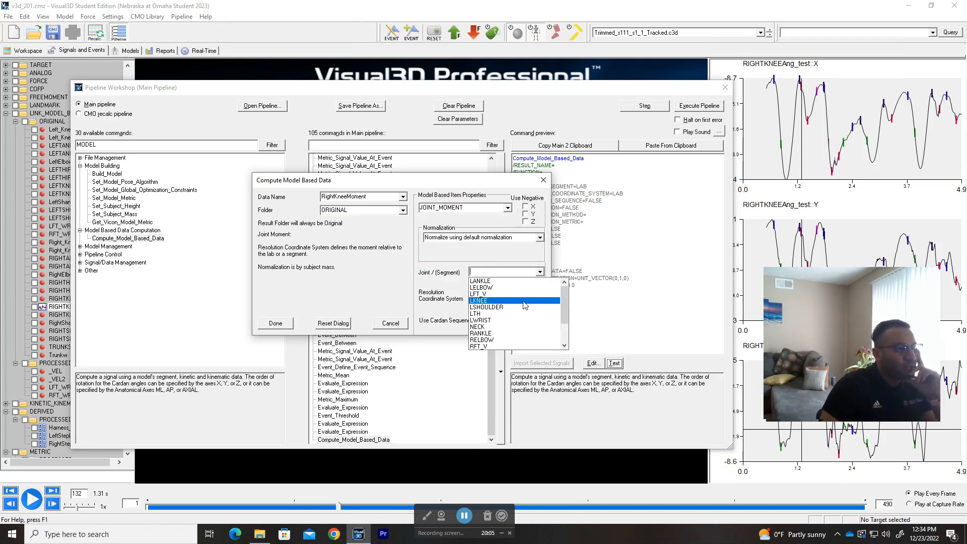
scroll(525, 305, down, 1)
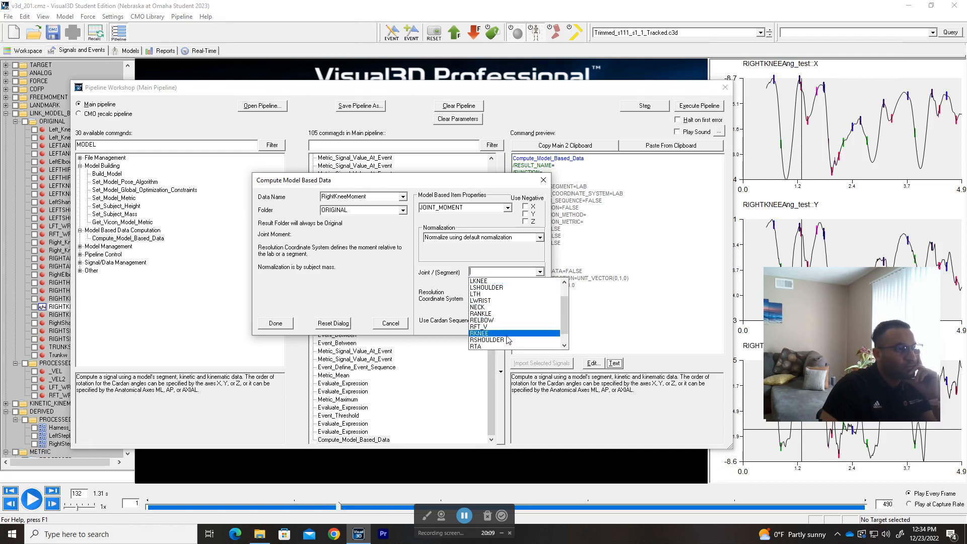
click(507, 333)
click(539, 298)
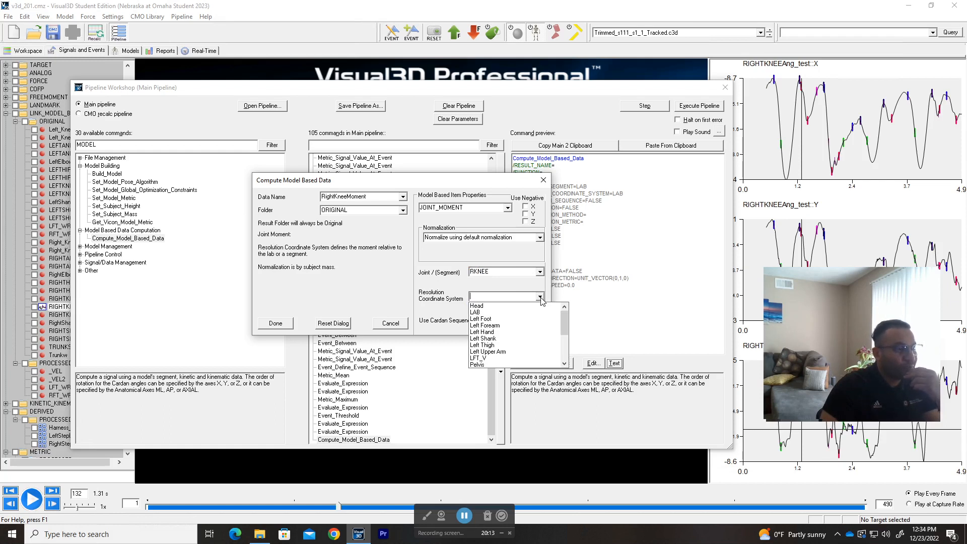
click(505, 345)
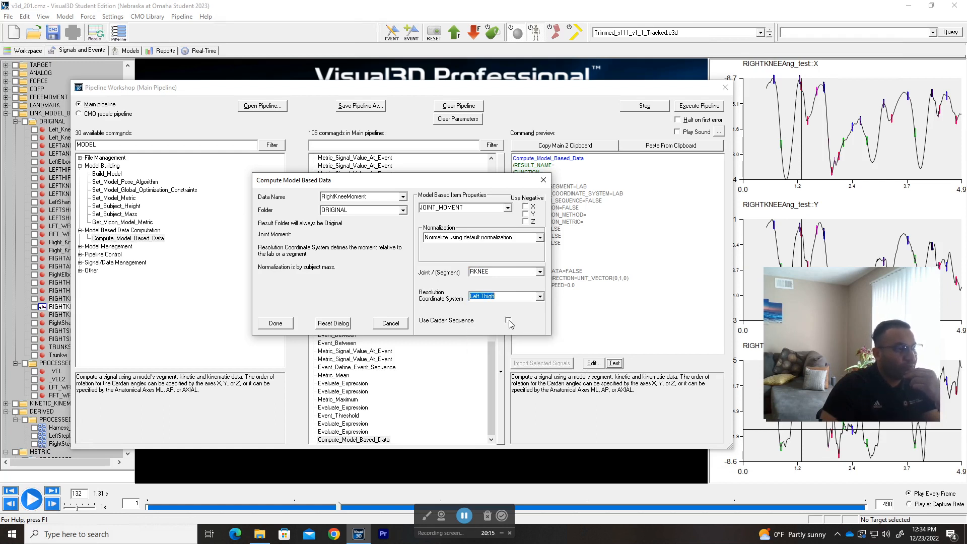
click(540, 297)
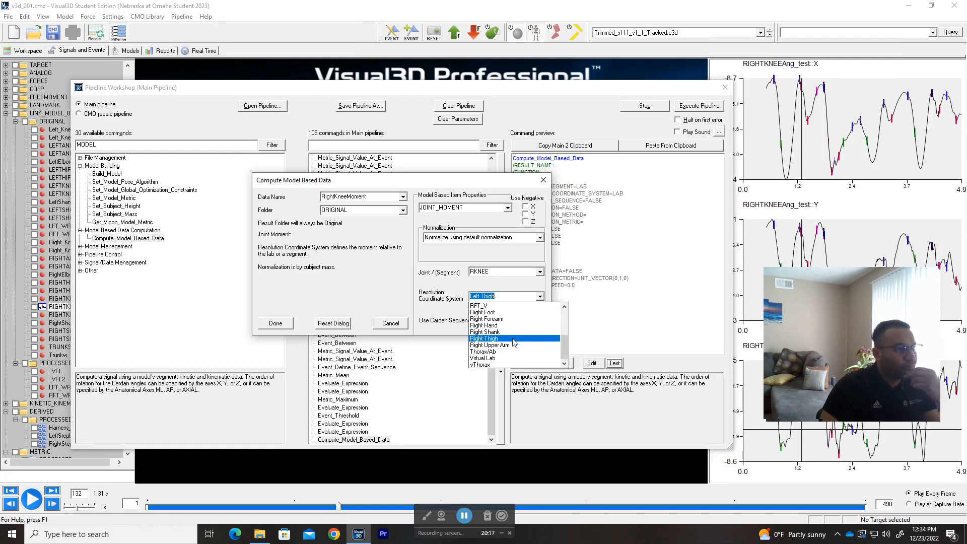
click(501, 329)
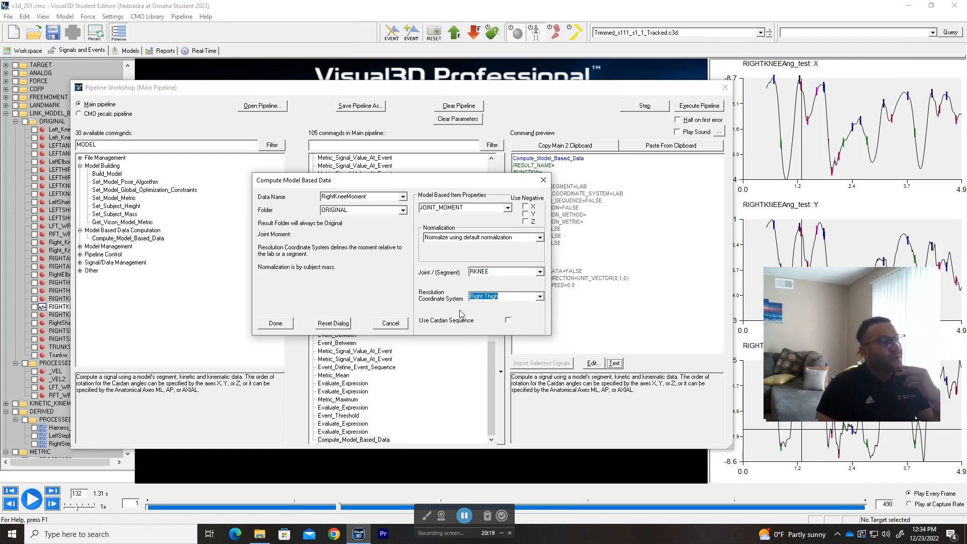
click(290, 327)
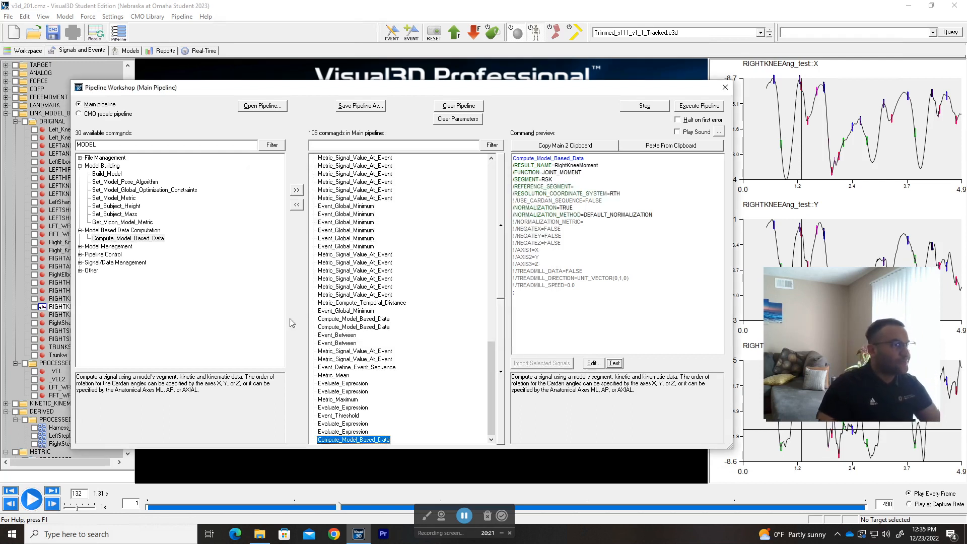
Step: Rename the step's data to RightKneeMoment_new and run only that new step
drag(360, 88, 447, 77)
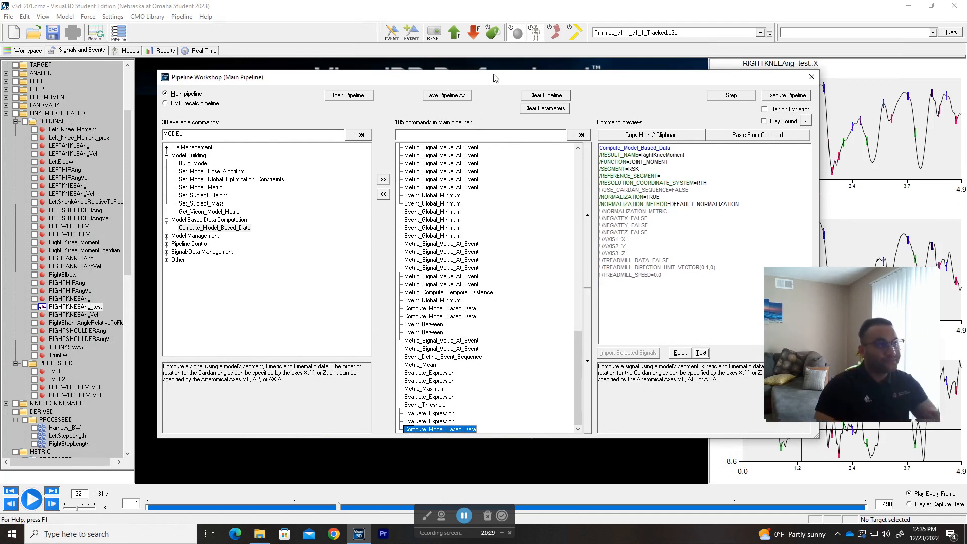
drag(868, 357, 896, 91)
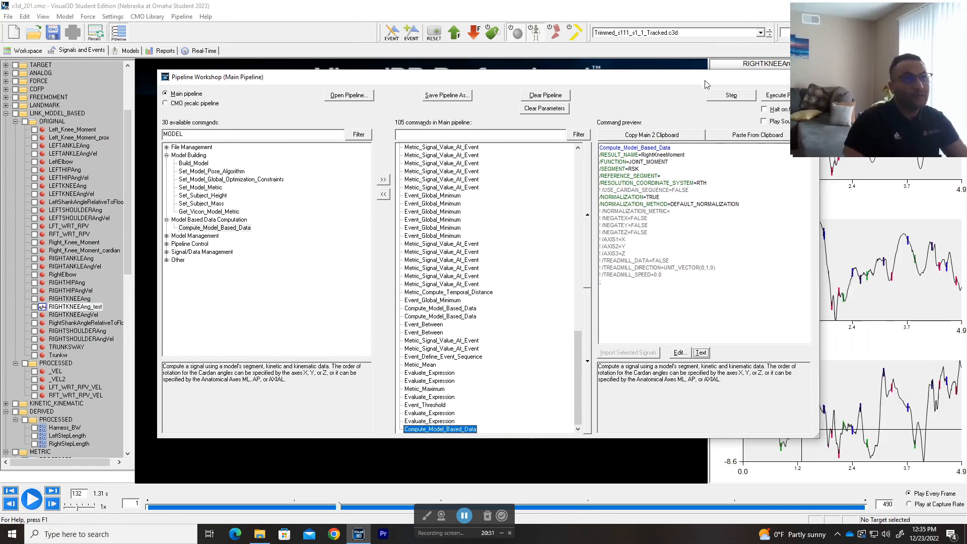
drag(526, 77, 464, 85)
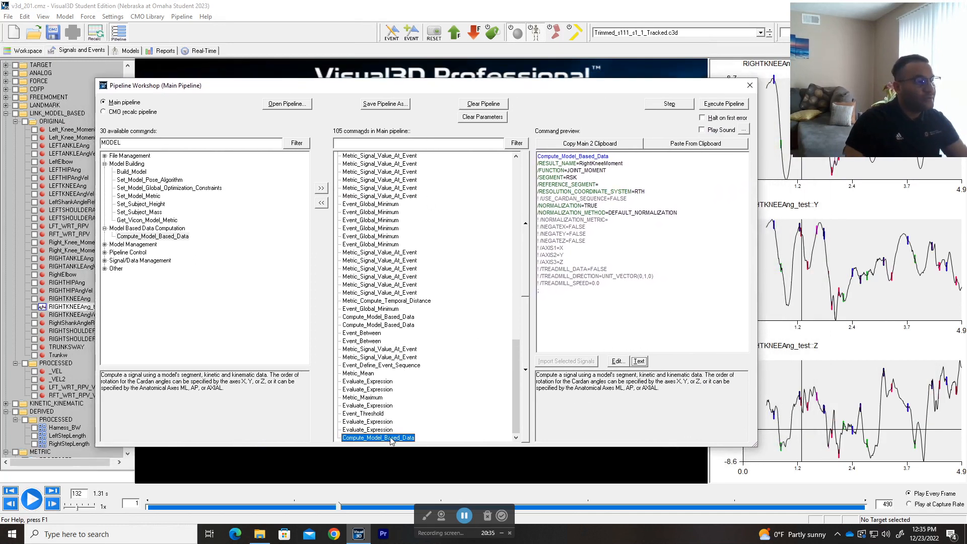
double_click(391, 439)
click(417, 207)
text(_)
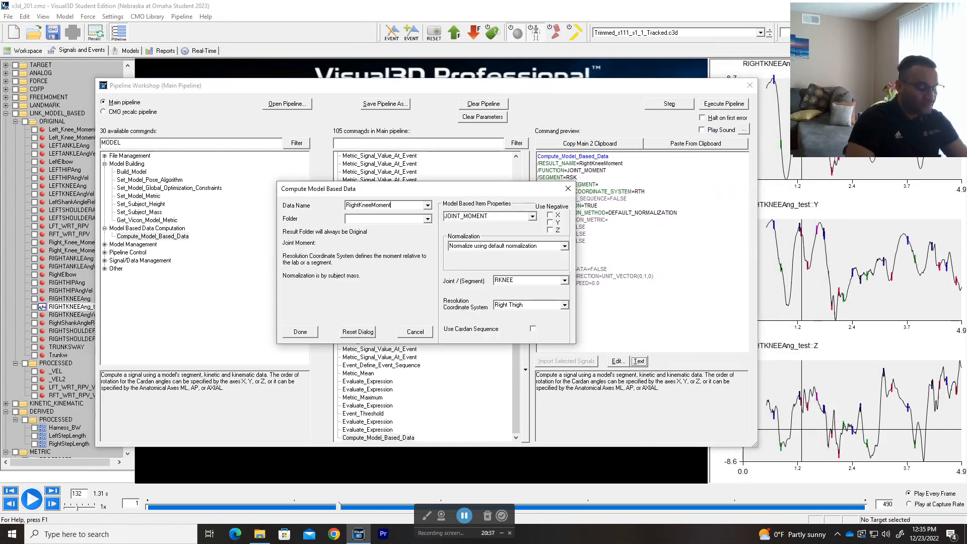
text(new)
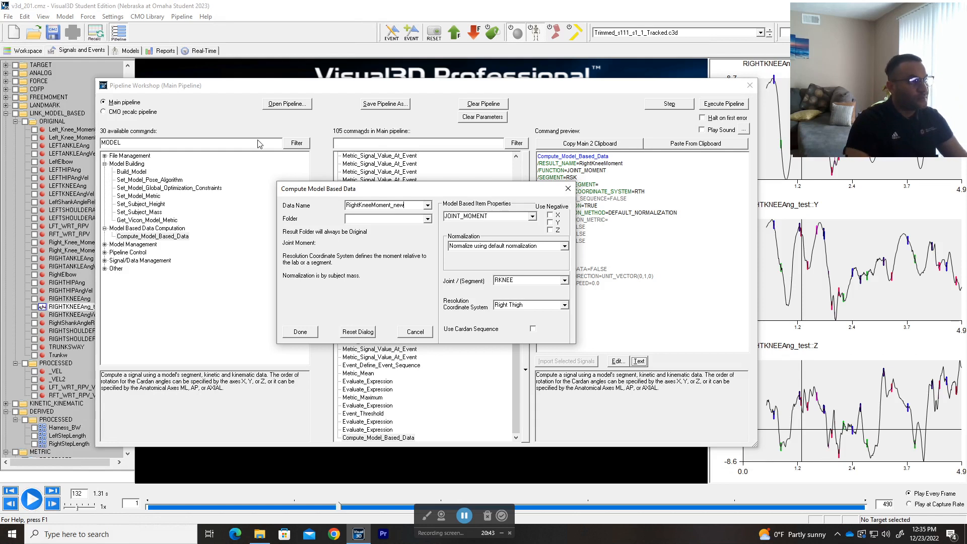
key(ctrl+a)
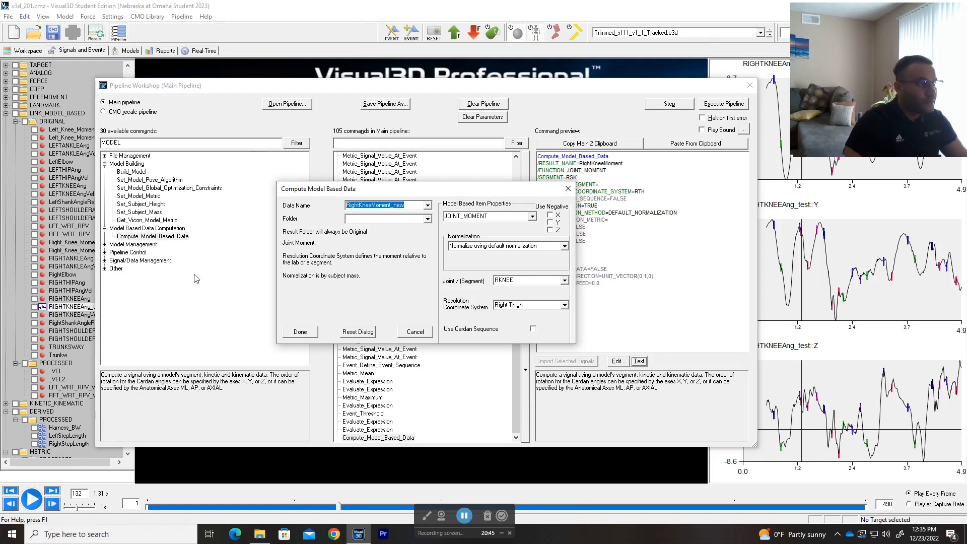
click(300, 332)
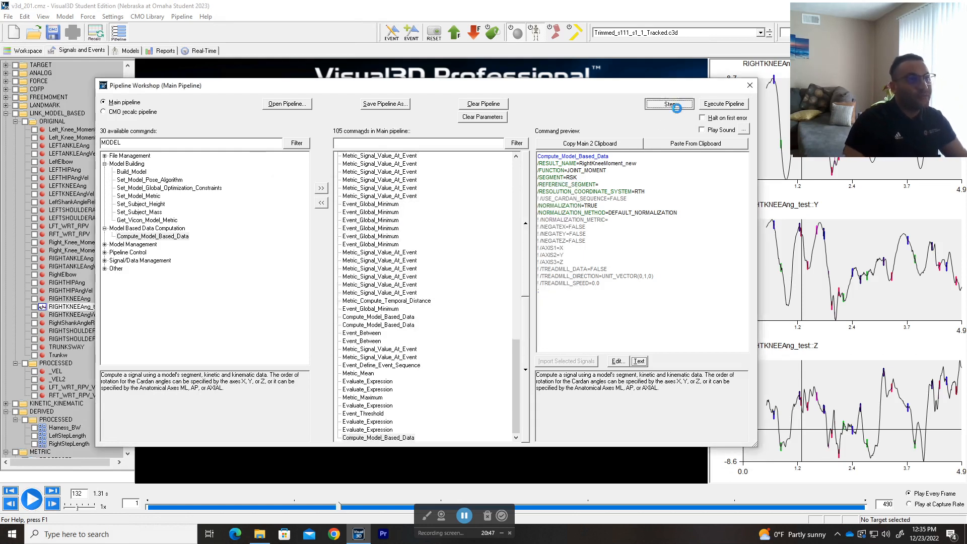
click(677, 108)
click(847, 371)
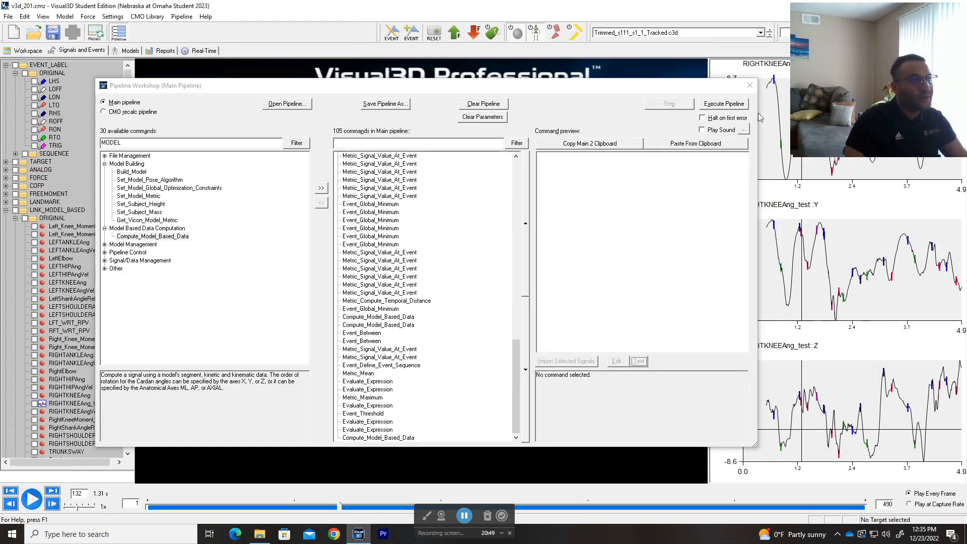
Step: Close the pipeline, plot RightKneeMoment_new, and zoom into its X graph
click(750, 85)
scroll(69, 251, down, 5)
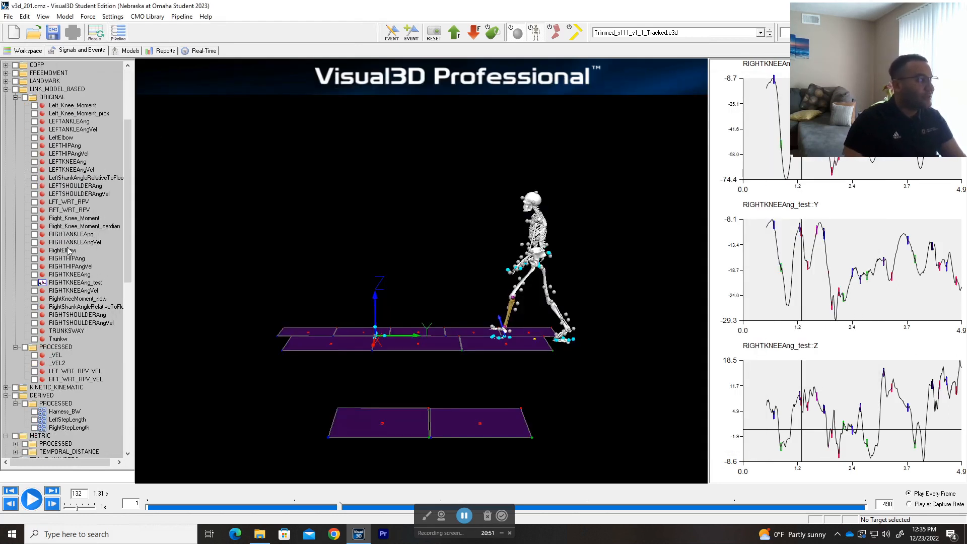
click(81, 299)
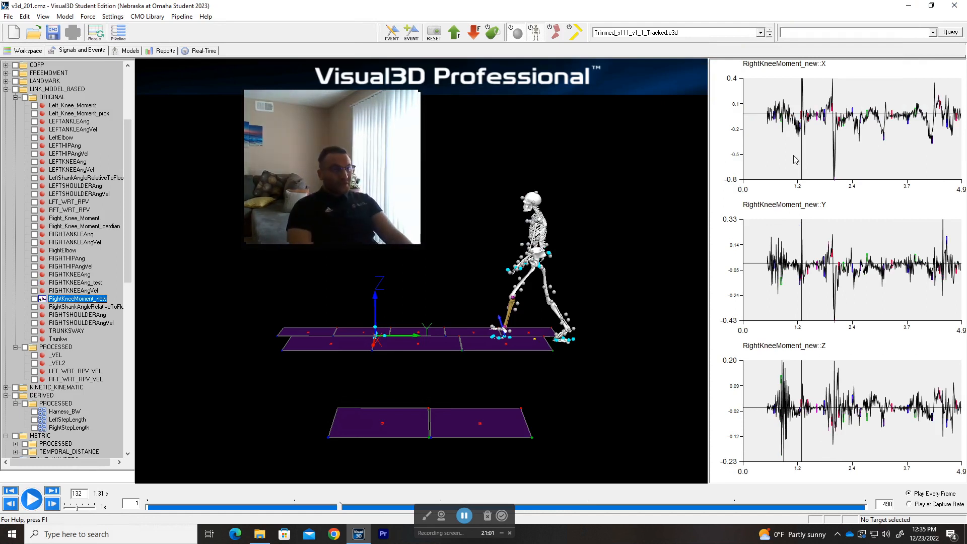
click(794, 156)
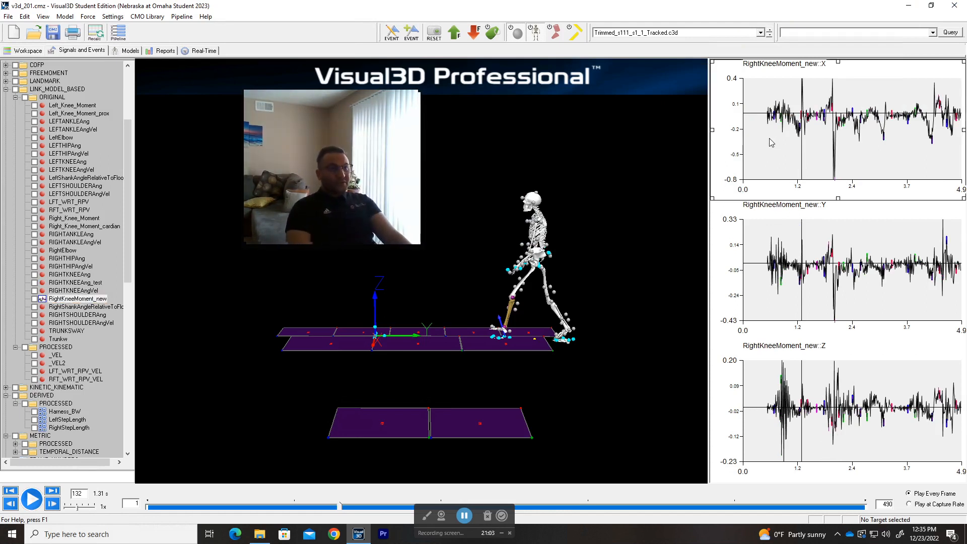
scroll(768, 145, up, 4)
scroll(763, 144, down, 4)
scroll(762, 146, up, 4)
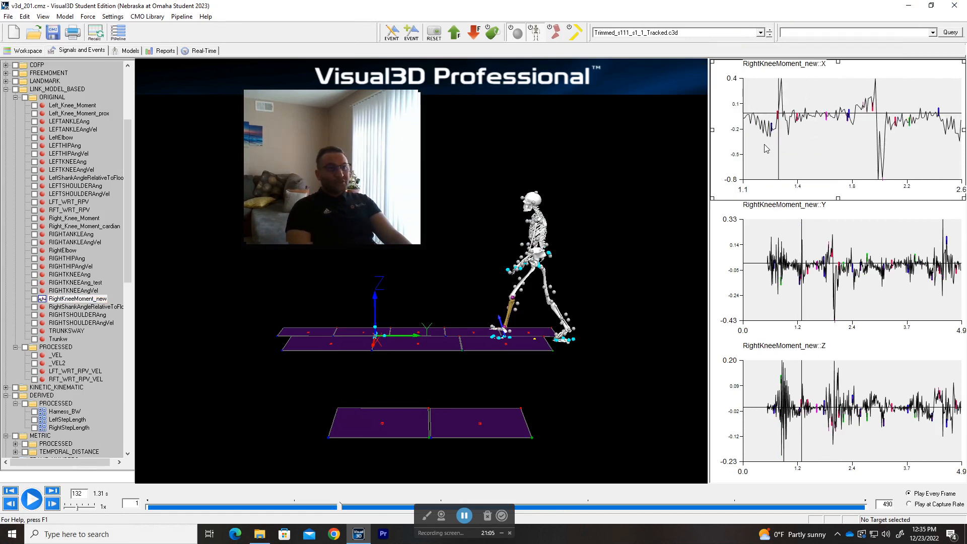
scroll(765, 147, down, 2)
scroll(764, 146, down, 1)
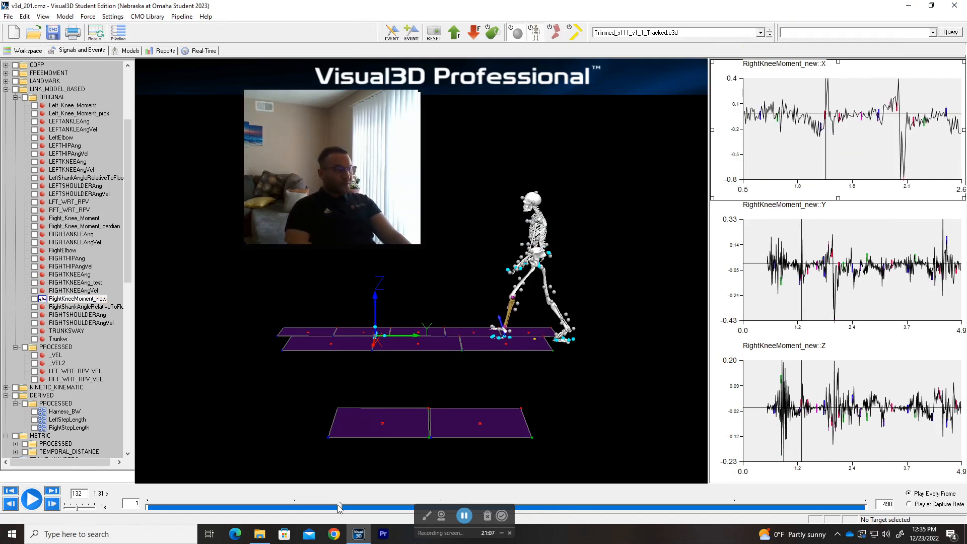
Step: Scrub the walk back and forth, then jump to frame 187
drag(341, 509, 285, 509)
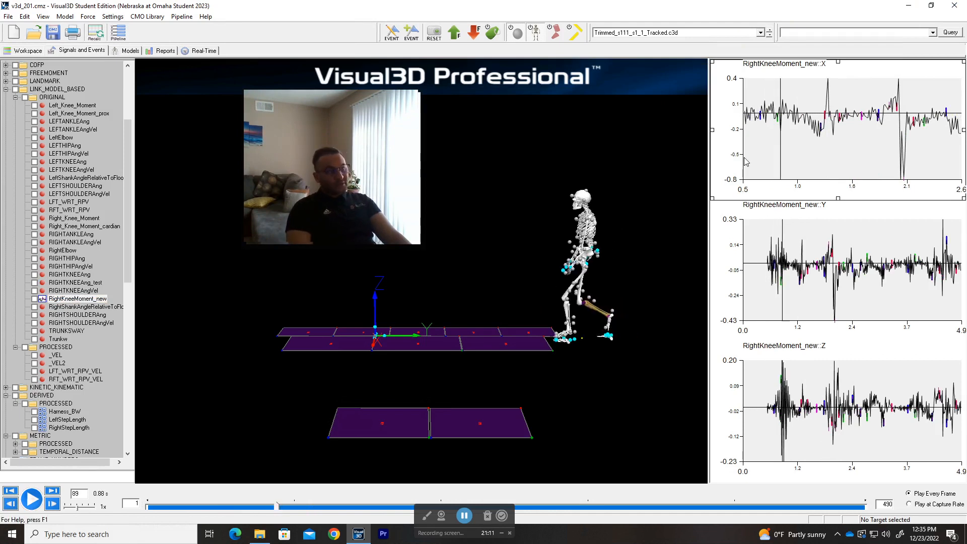
drag(279, 510, 342, 508)
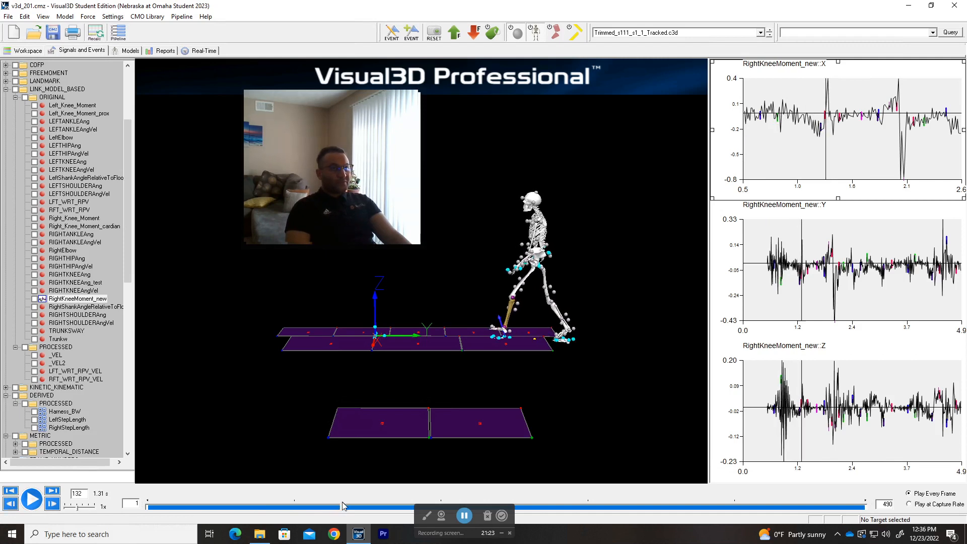
drag(343, 506, 441, 502)
scroll(847, 126, down, 5)
scroll(847, 126, up, 6)
scroll(847, 126, down, 5)
scroll(838, 126, up, 5)
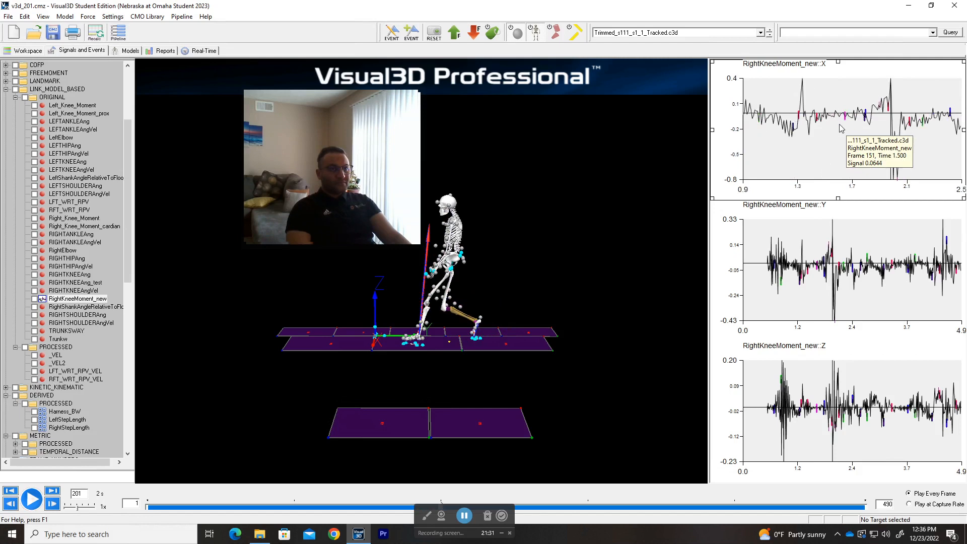
Step: Step the walk forward frame by frame to 241, then advance to frame 347
click(57, 503)
click(57, 504)
click(57, 504)
click(57, 504)
click(57, 504)
click(58, 506)
click(59, 507)
scroll(868, 99, down, 3)
scroll(909, 81, up, 2)
scroll(910, 80, down, 3)
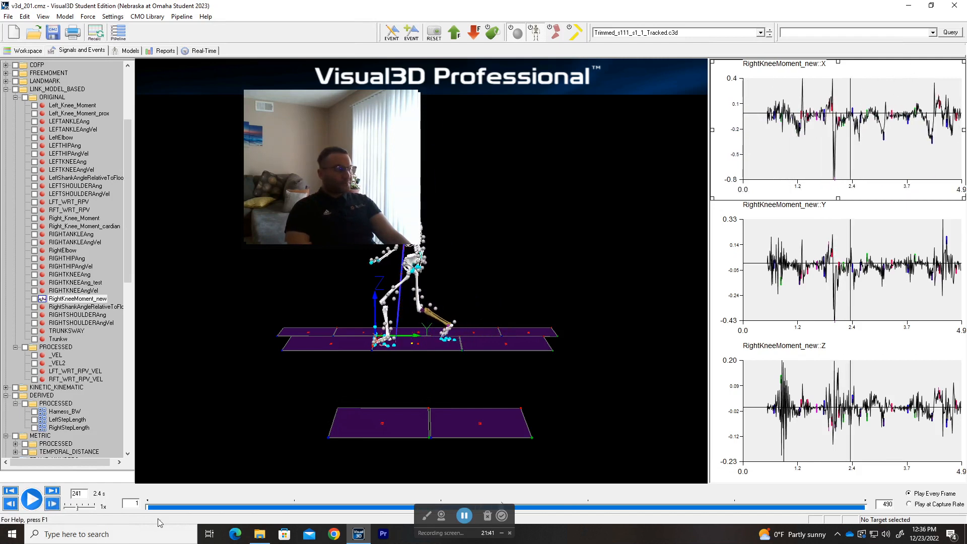
drag(569, 507, 737, 496)
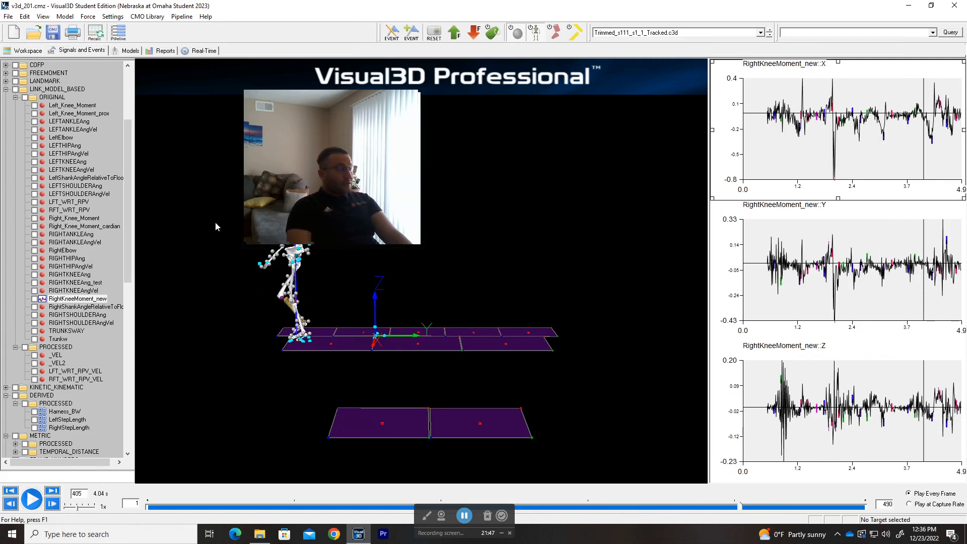
Step: Paste a copy of the last knee moment command as RightKneeMoment_cardian_new and open its settings
click(118, 32)
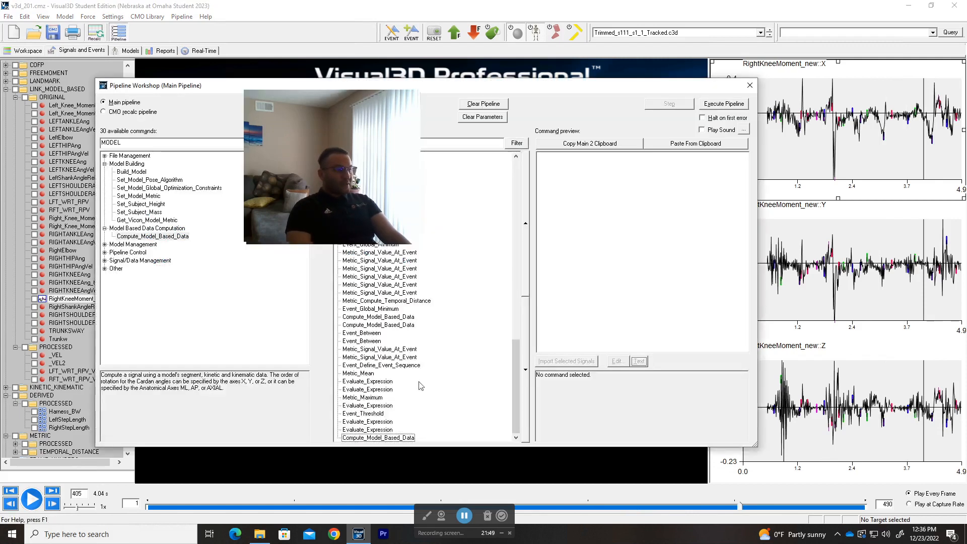
click(379, 438)
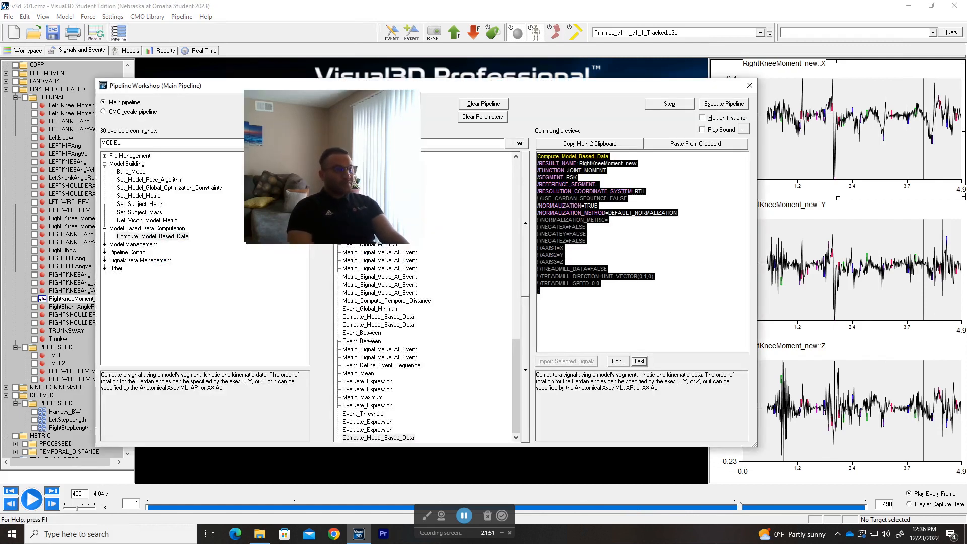
click(639, 361)
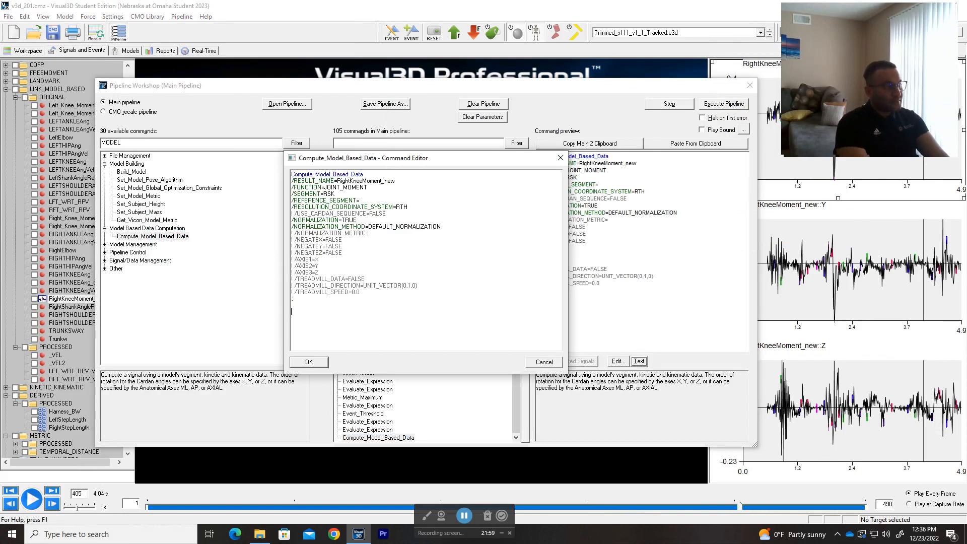
text(Compute_Model_Based_Data /RESULT_NAME=RightKneeMoment_new /FUNCTION=JOINT_MOMENT /SEGMENT=RSK /REFERENCE_SEGMENT= /RESOLUTION_COORDINATE_SYSTEM=RTH ! /USE_CARDAN_SEQUENCE=FALSE /NORMALIZATION=TRUE /NORMALIZATION_METHOD=DEFAULT_NORMALIZATION ! /NORMALIZATION_METRIC= ! /NEGATEX=FALSE ! /NEGATEY=FALSE ! /NEGATEZ=FALSE ! /AXIS1=X ! /AXIS2=Y ! /AXIS3=Z ! /TREADMILL_DATA=FALSE ! /TREADMILL_DIRECTION=UNIT_VECTOR(0,1,0) ! /TREADMILL_SPEED=0.0 ;)
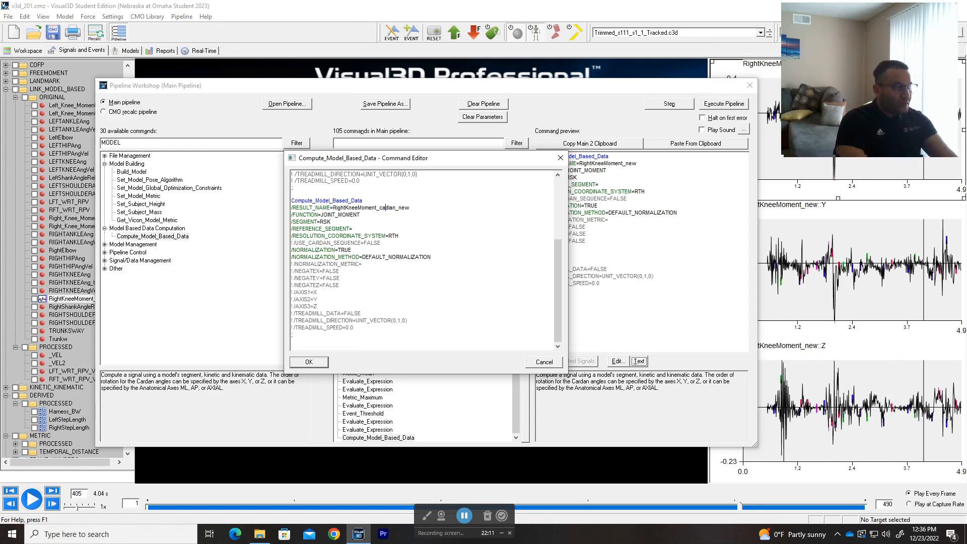
click(309, 362)
double_click(380, 437)
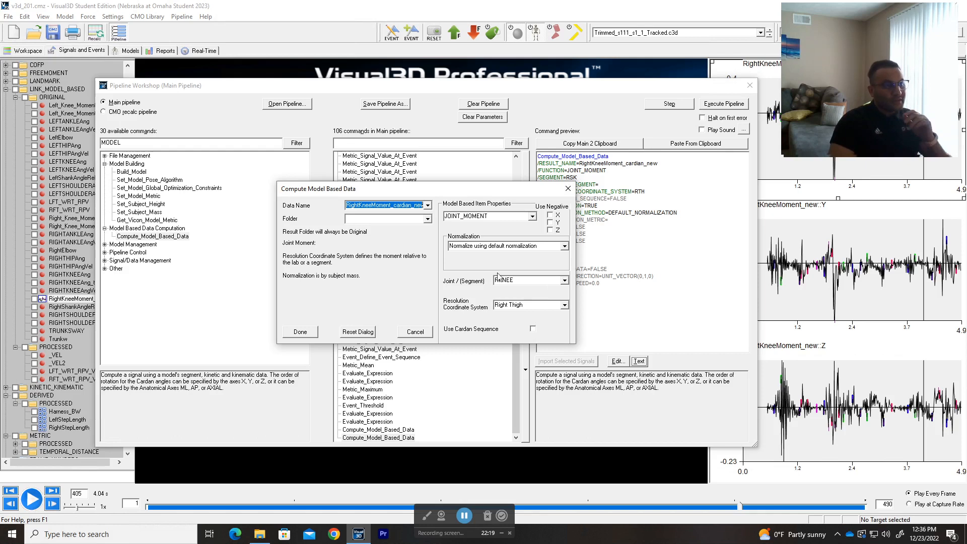
Step: Enable the X-Y-Z Cardan sequence, fix the name to RightKneeMoment_cardan_new, and run it
click(532, 330)
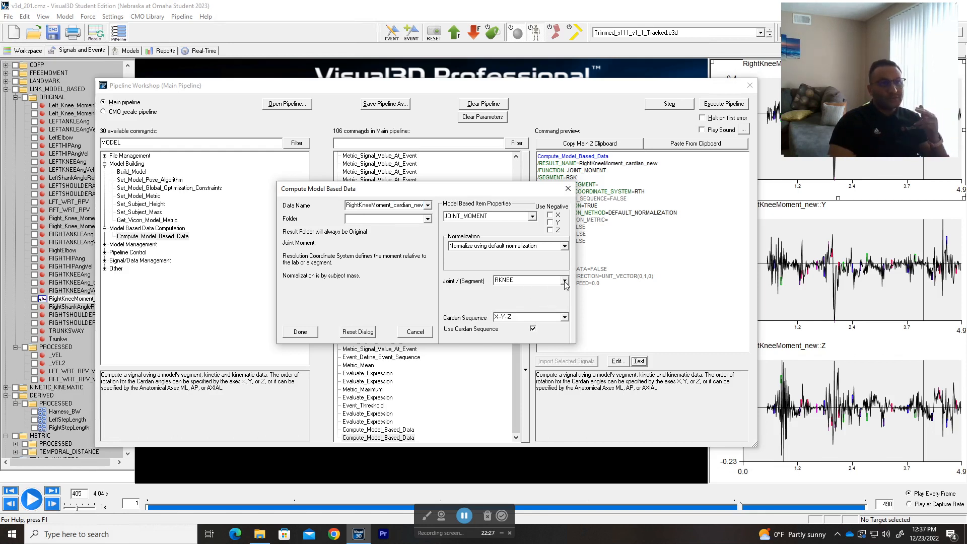
click(301, 332)
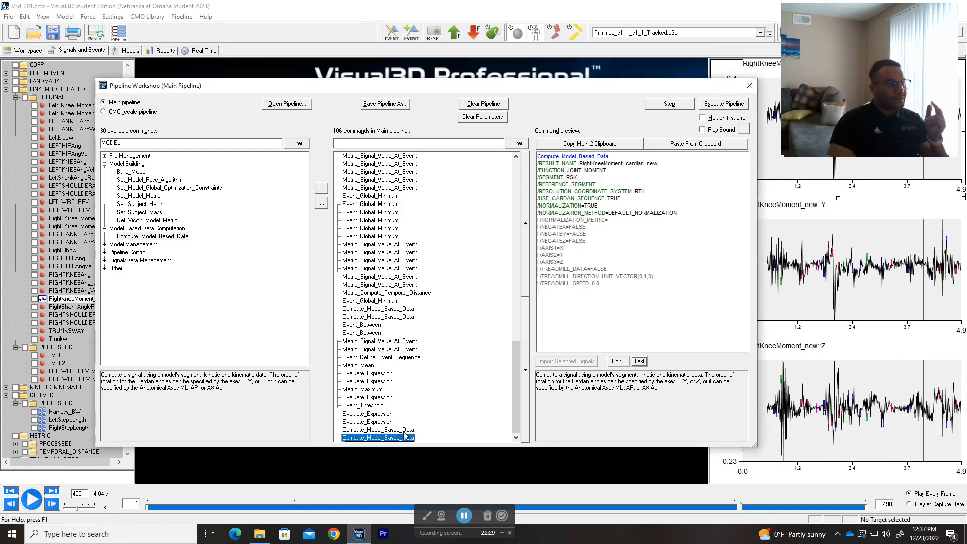
click(619, 362)
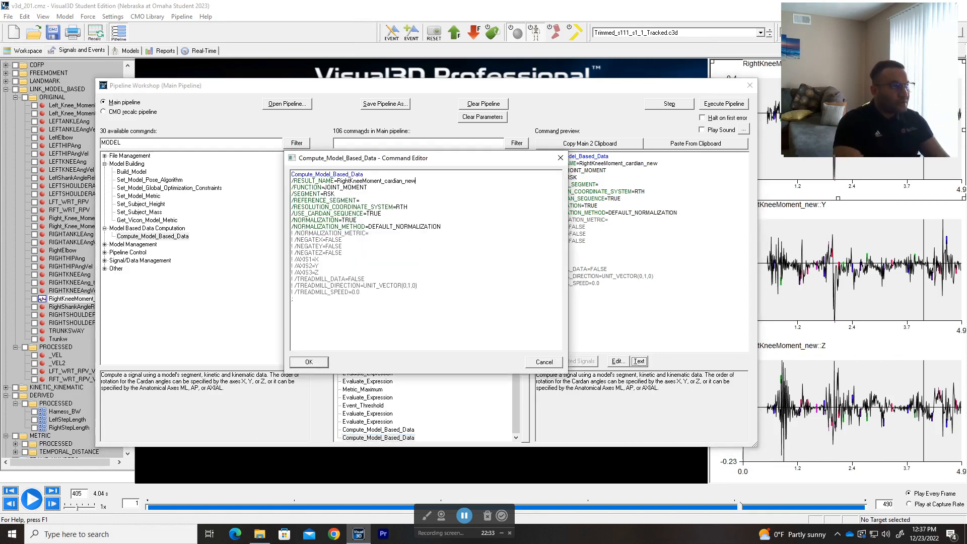
key(BackSpace)
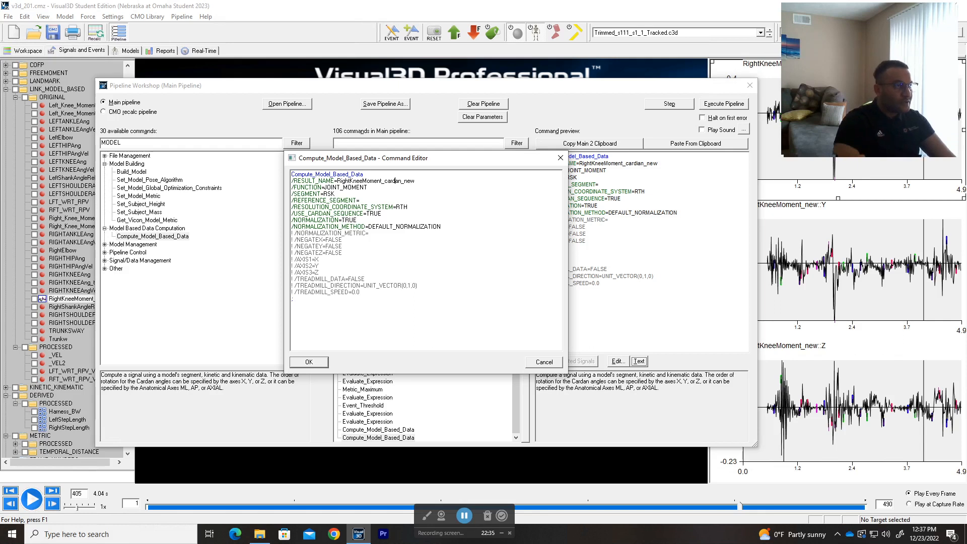
click(309, 363)
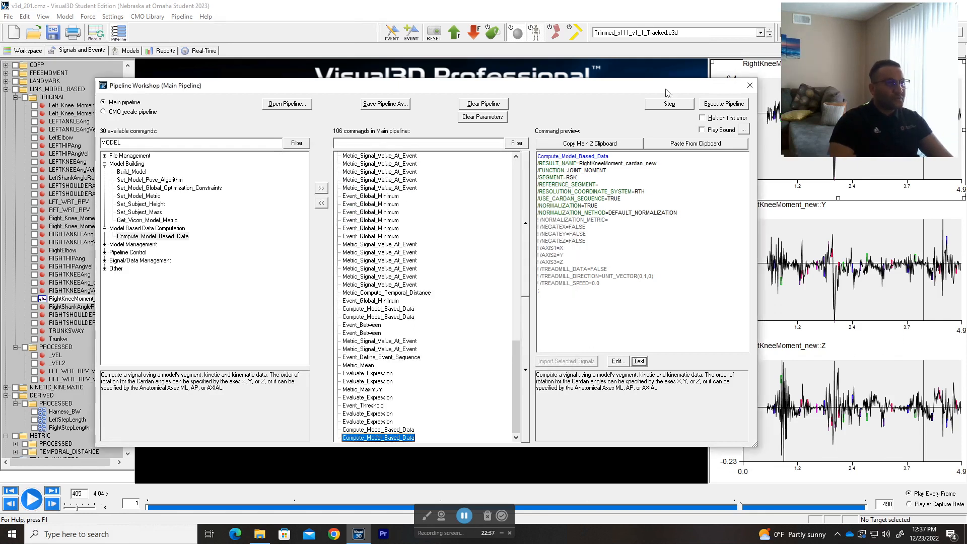
click(680, 102)
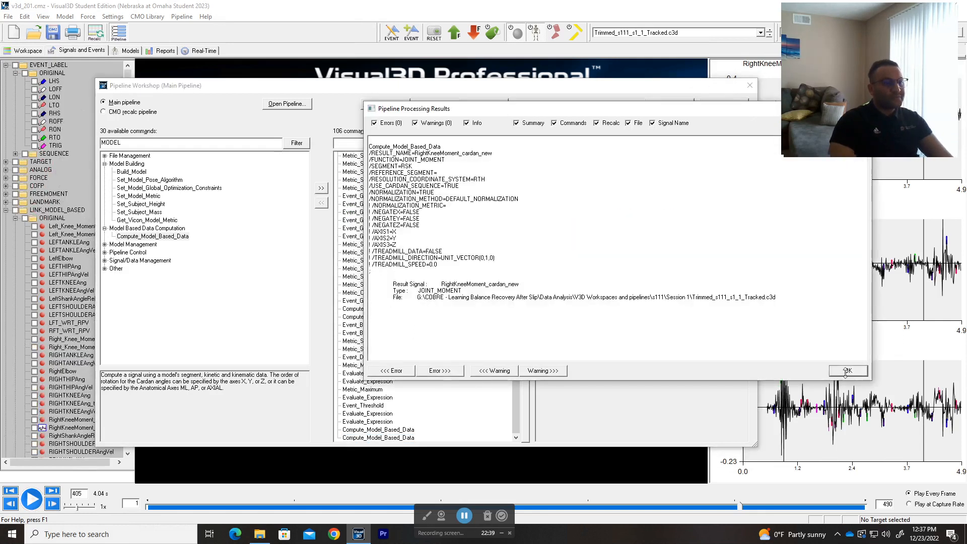
click(844, 368)
click(750, 86)
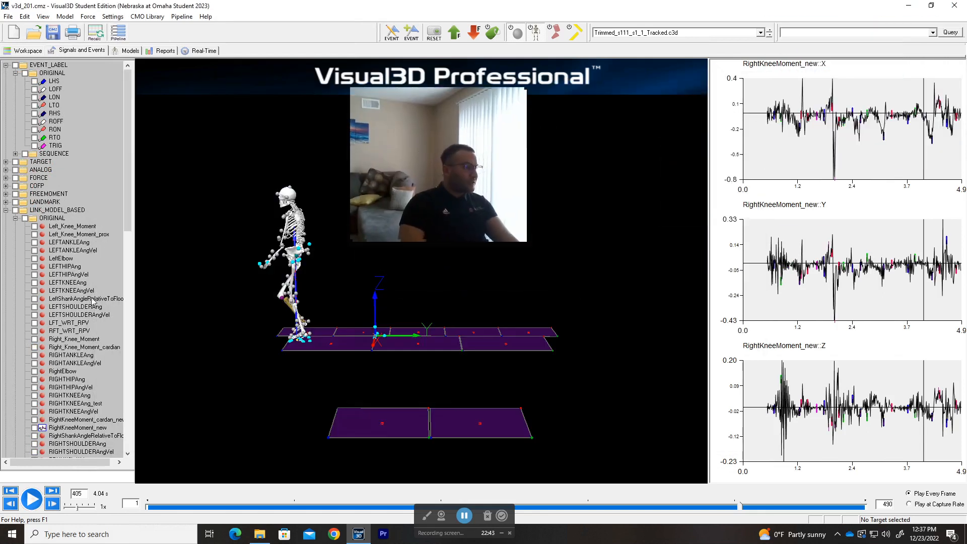
Step: Check the RIGHTANKLEAngVel data values, then close that view
double_click(99, 365)
scroll(113, 376, down, 5)
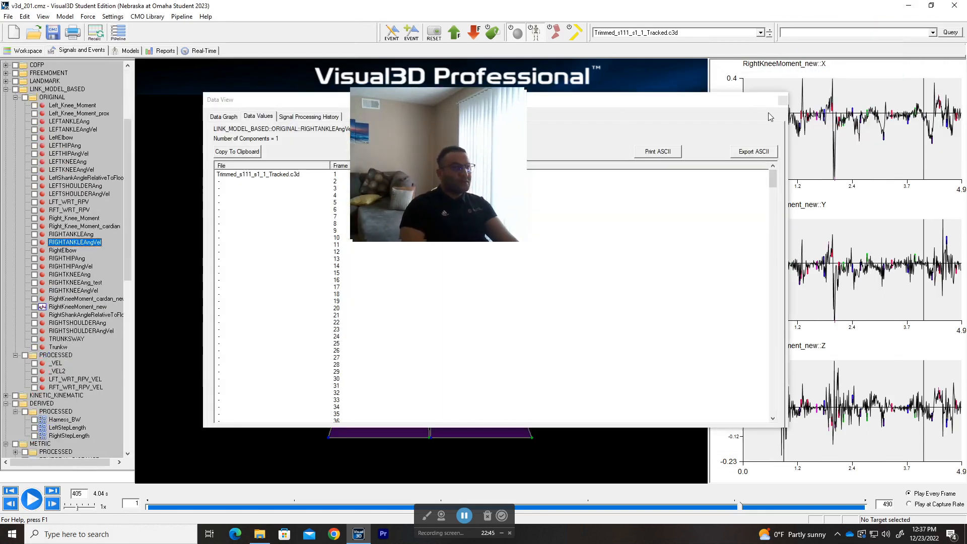
click(784, 100)
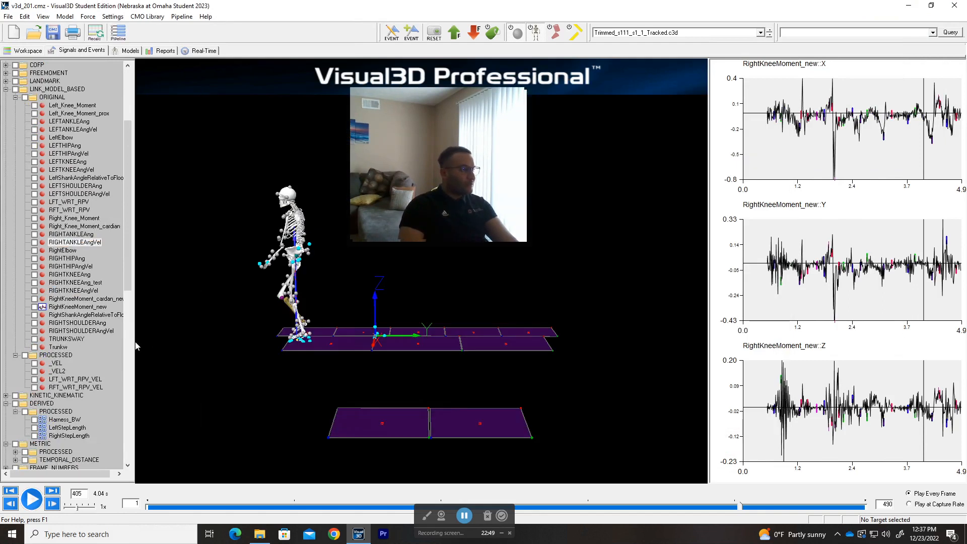
drag(87, 474, 96, 474)
scroll(87, 303, down, 2)
scroll(83, 273, up, 1)
Step: Toggle the graphs repeatedly between RightKneeMoment_cardan_new and RightKneeMoment_new to compare them
click(94, 276)
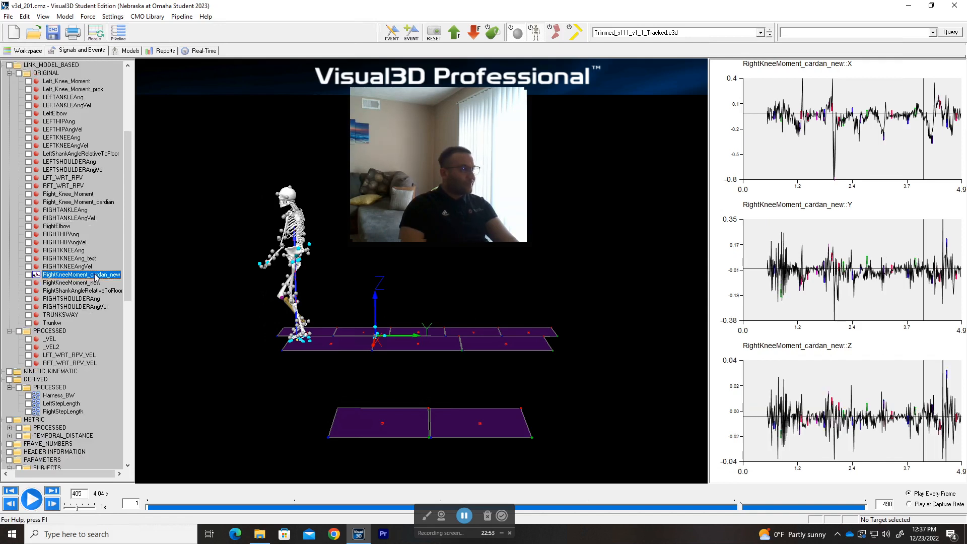
drag(435, 160, 428, 182)
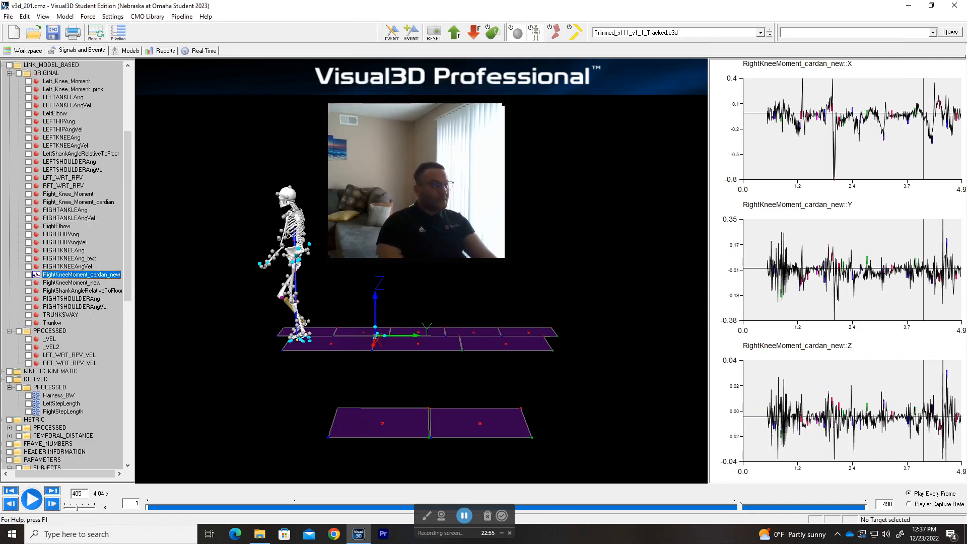
click(83, 283)
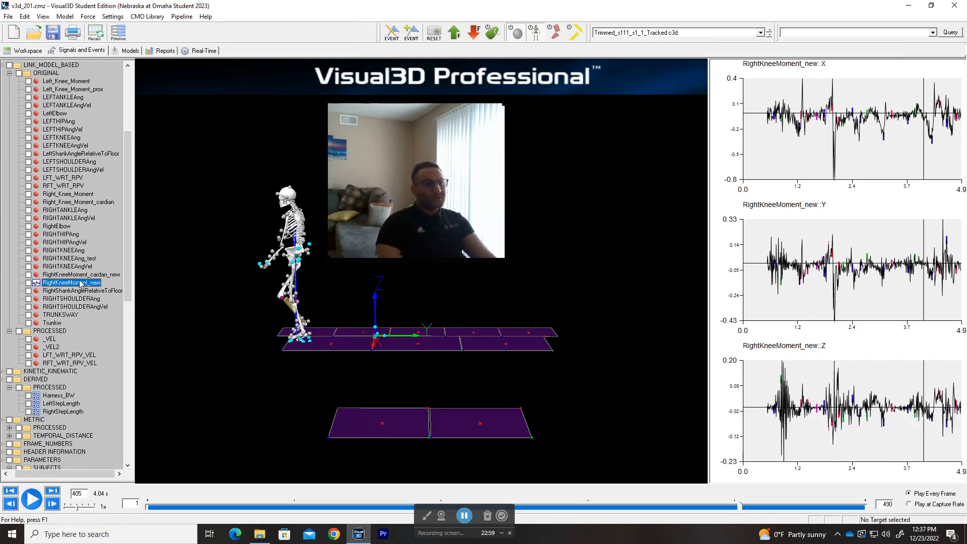
click(79, 276)
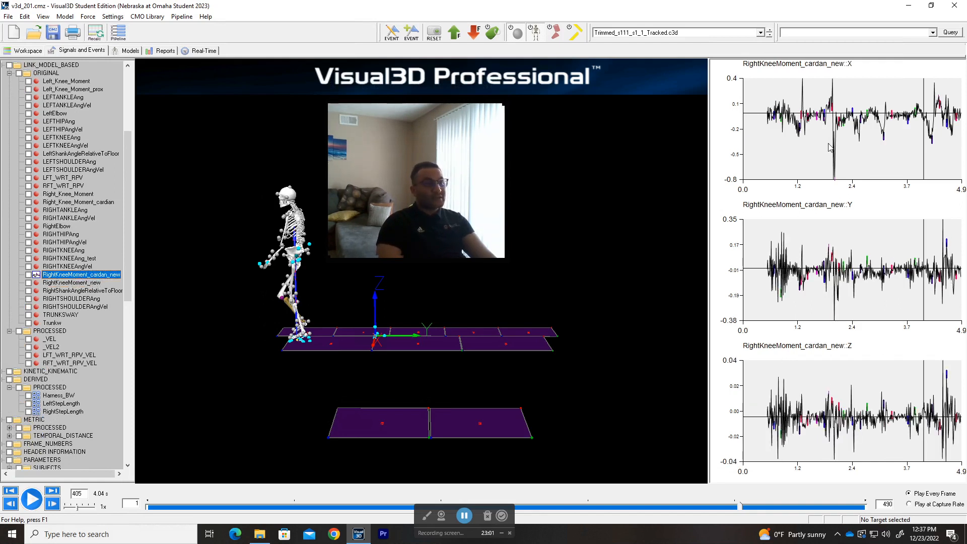
click(73, 284)
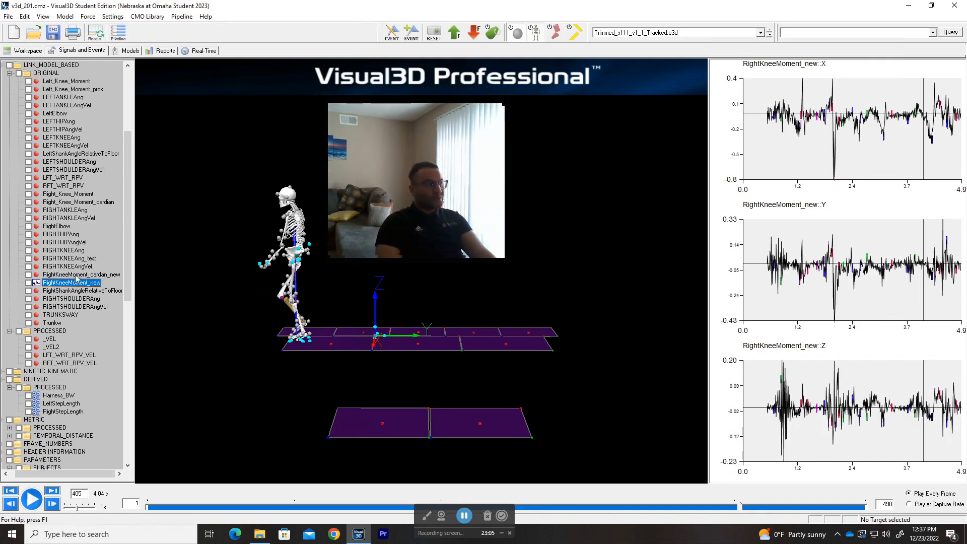
click(76, 276)
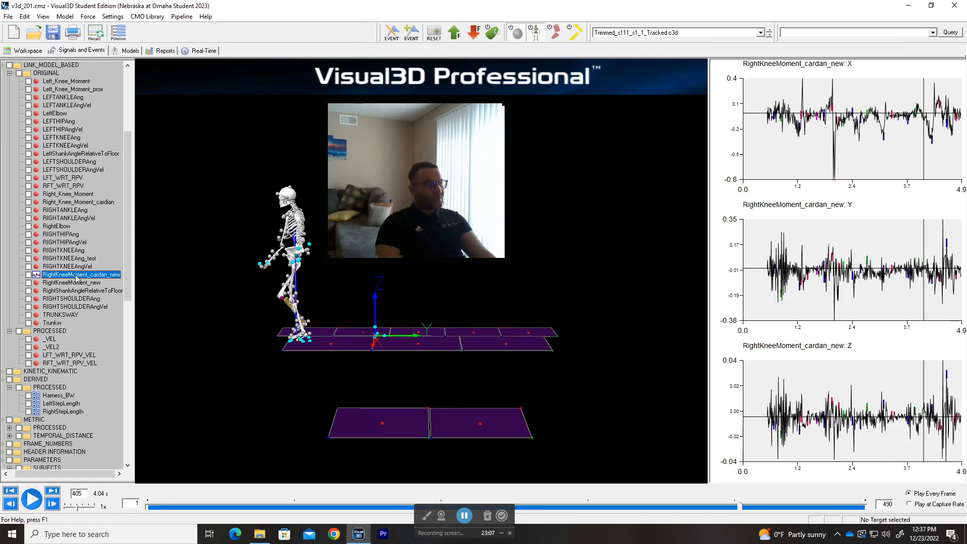
click(75, 284)
click(79, 275)
click(78, 283)
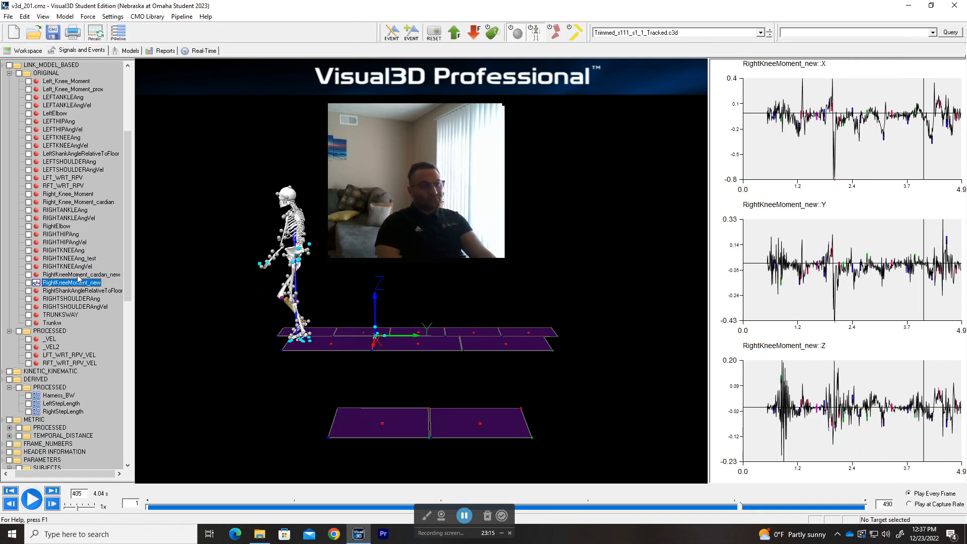
click(79, 275)
click(74, 285)
click(76, 276)
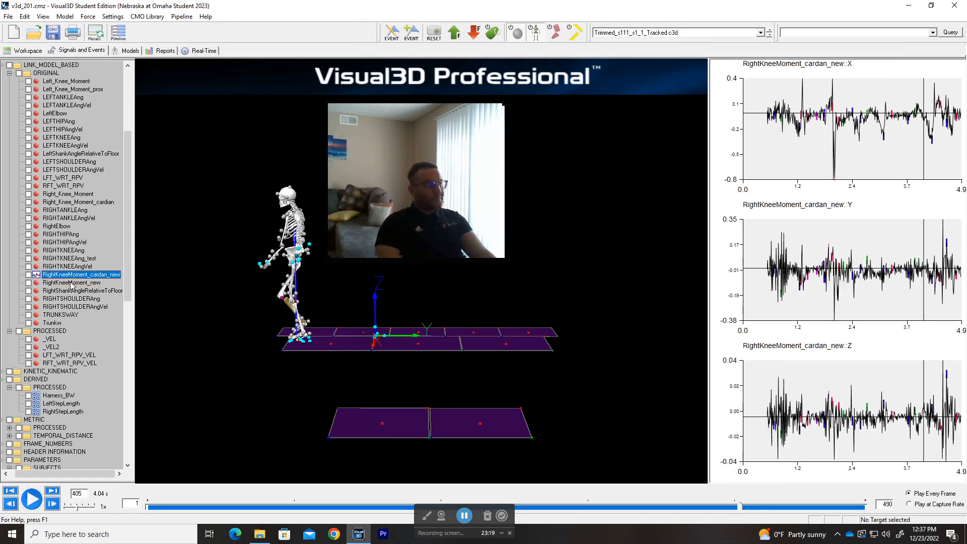
click(71, 284)
click(69, 276)
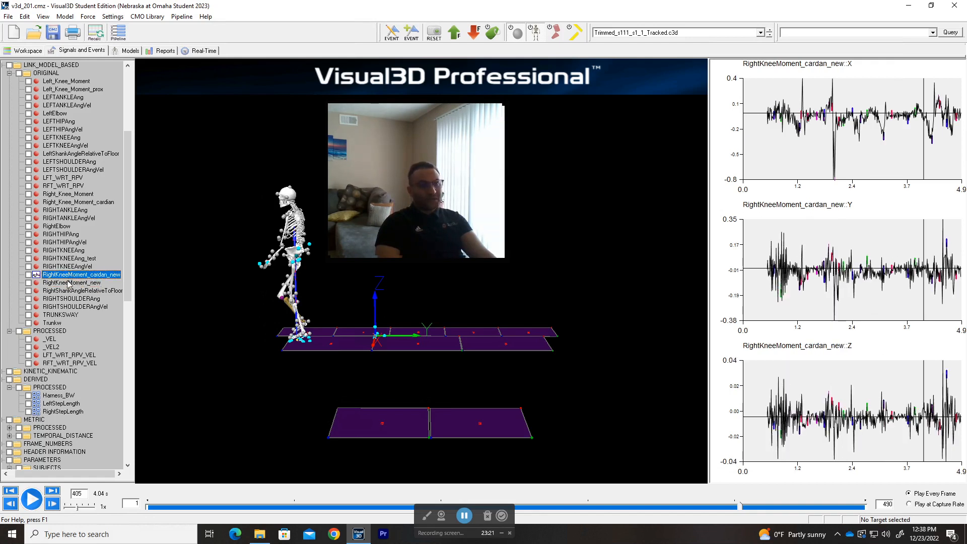
drag(369, 216, 483, 212)
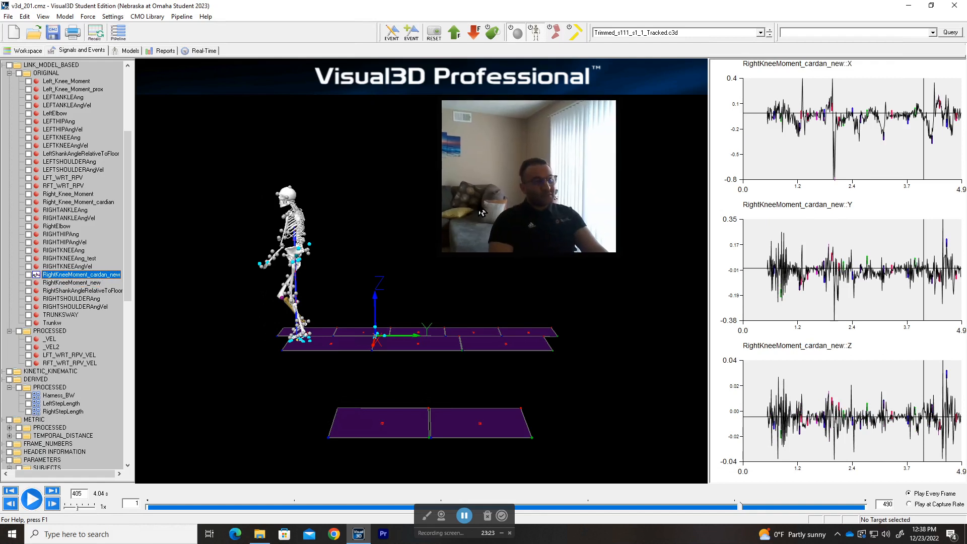
Step: Remove all graphs, then plot cardan_new X and RightKneeMoment_new X in new graphs
right_click(86, 276)
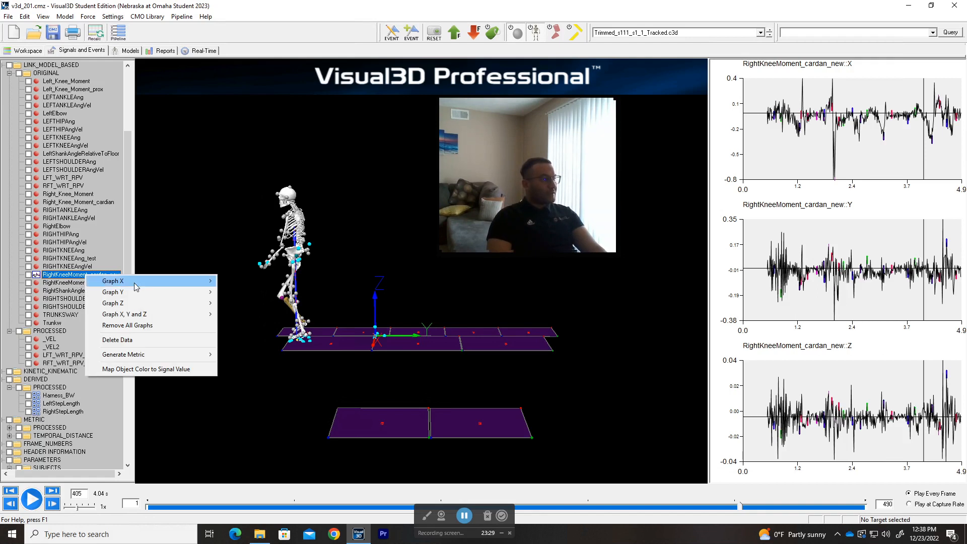
click(175, 326)
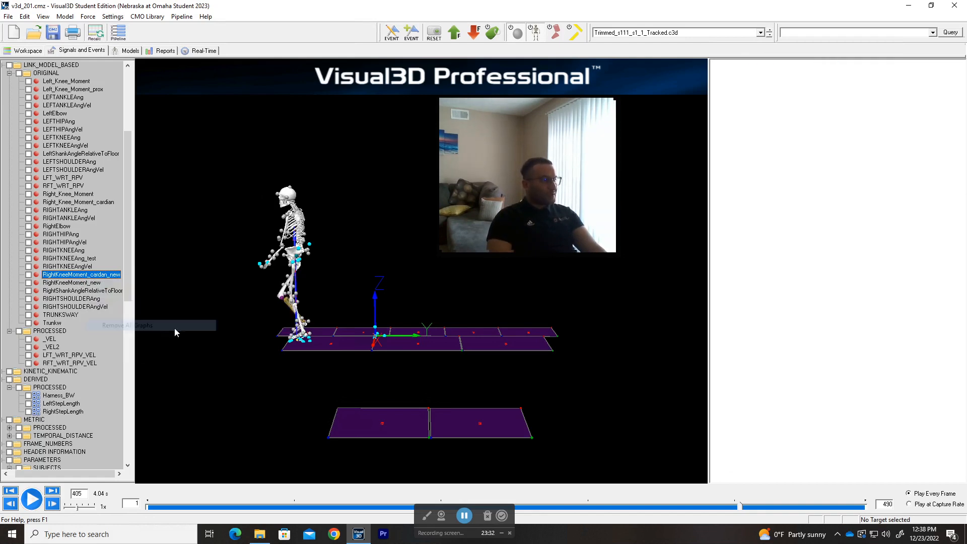
right_click(75, 275)
mouse_move(136, 282)
click(239, 285)
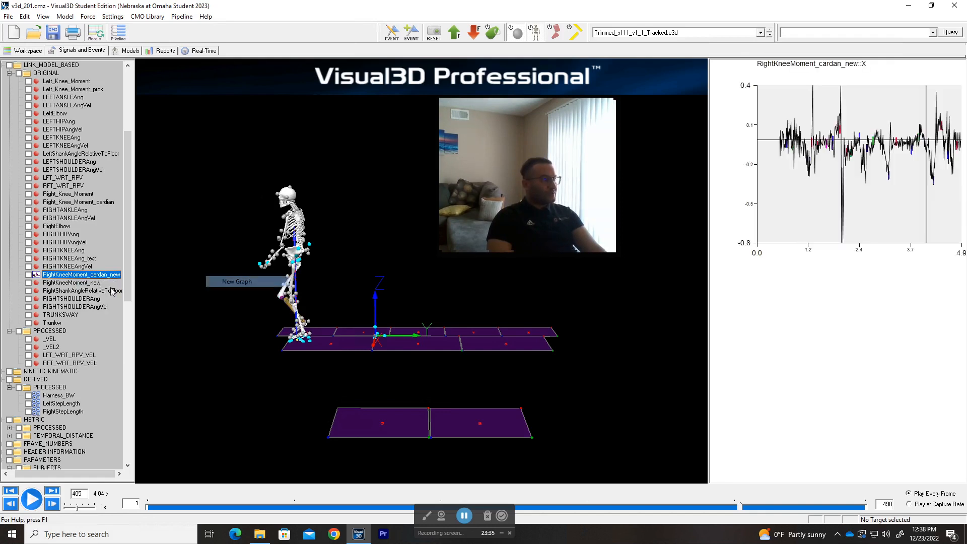
right_click(84, 283)
click(219, 290)
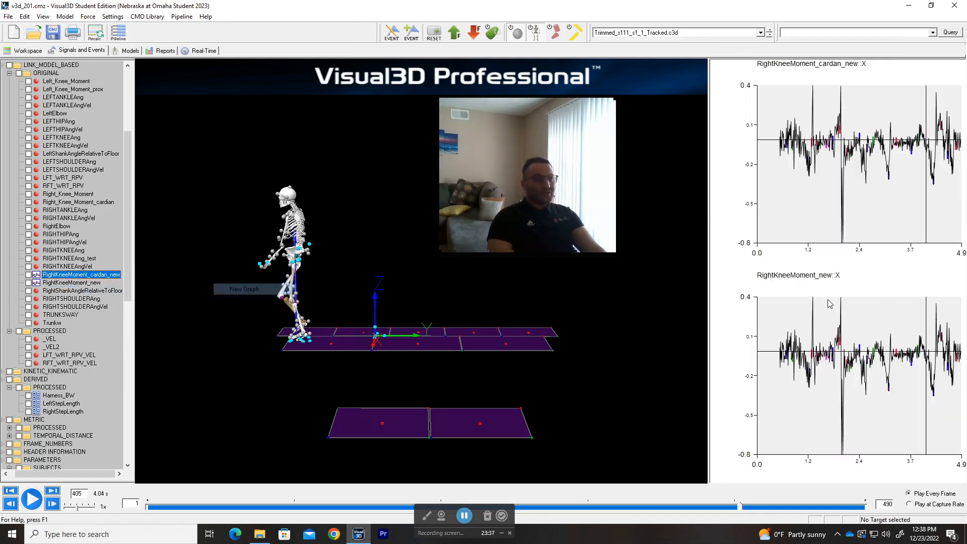
drag(537, 194, 501, 207)
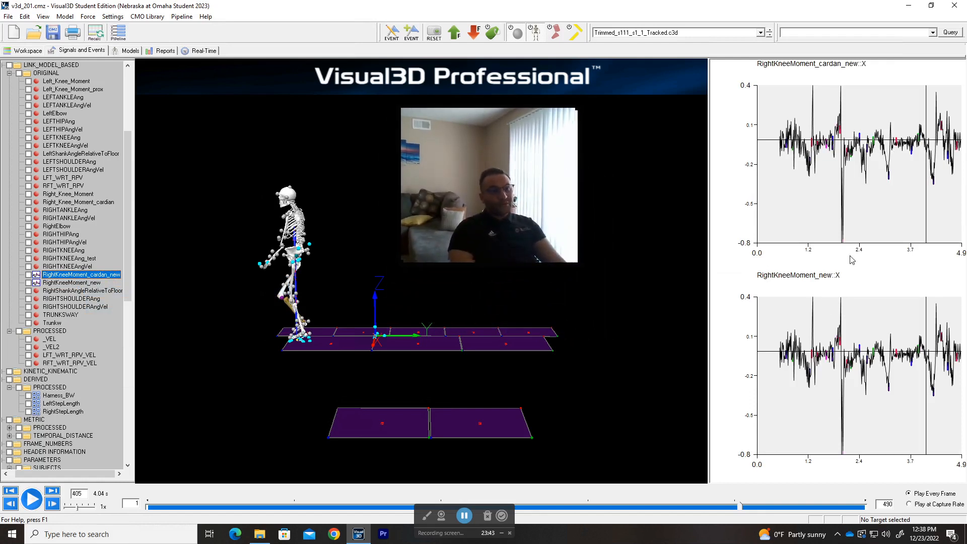
Step: Scrub playback to frames 29, 158 and 157 to compare the two curves
drag(740, 508, 379, 514)
drag(487, 202, 156, 134)
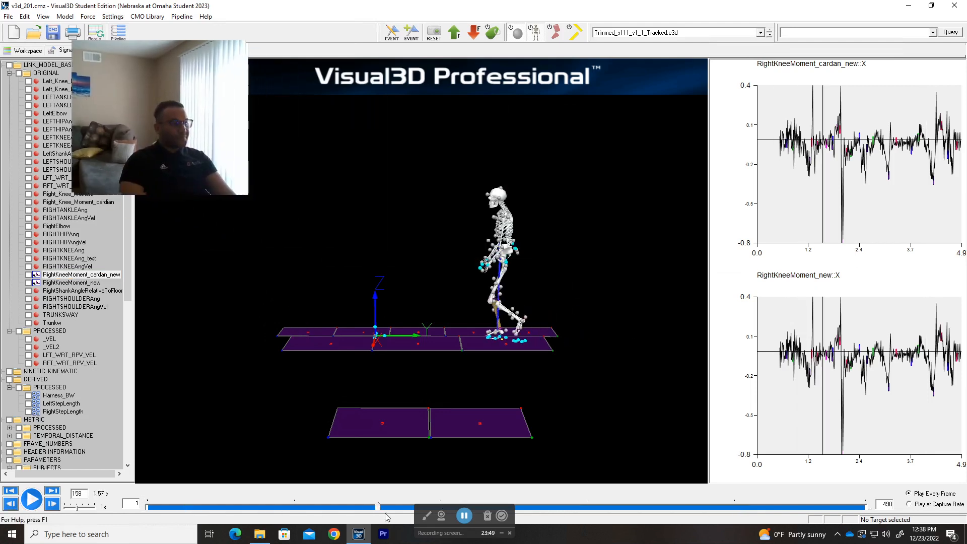
drag(380, 509, 377, 508)
drag(232, 508, 313, 398)
drag(198, 106, 909, 67)
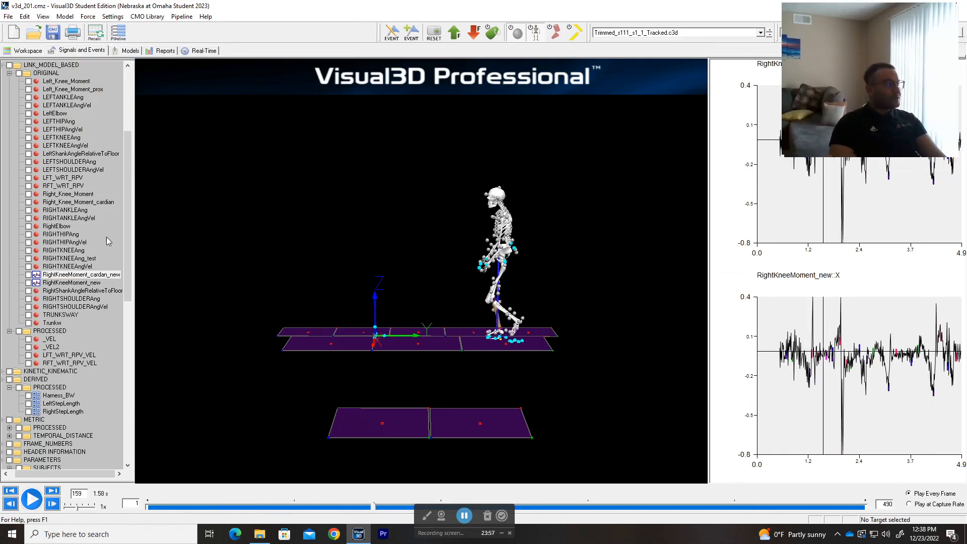
Step: Reopen the pipeline and preview the first Compute_Model_Based_Data commands, including LEFTANKLEAng
click(117, 33)
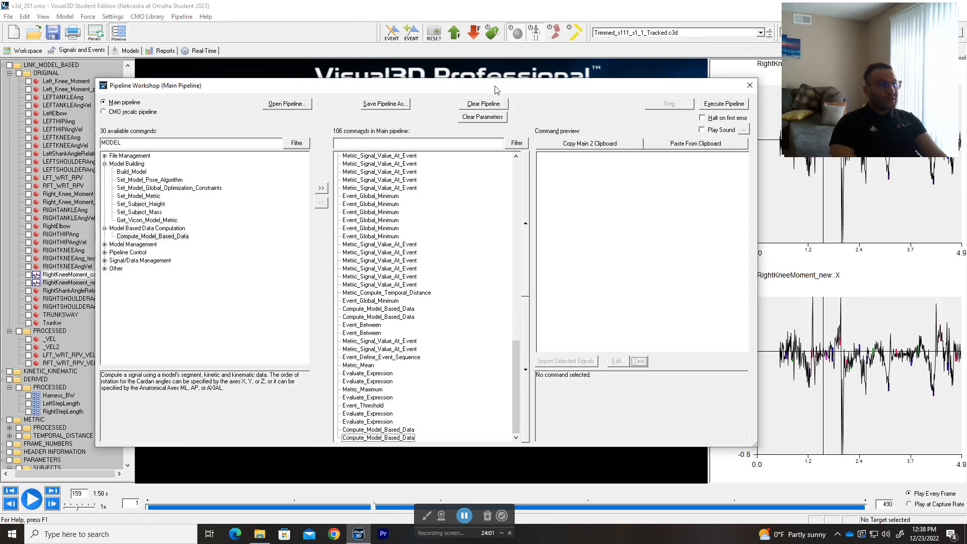
drag(493, 88, 478, 99)
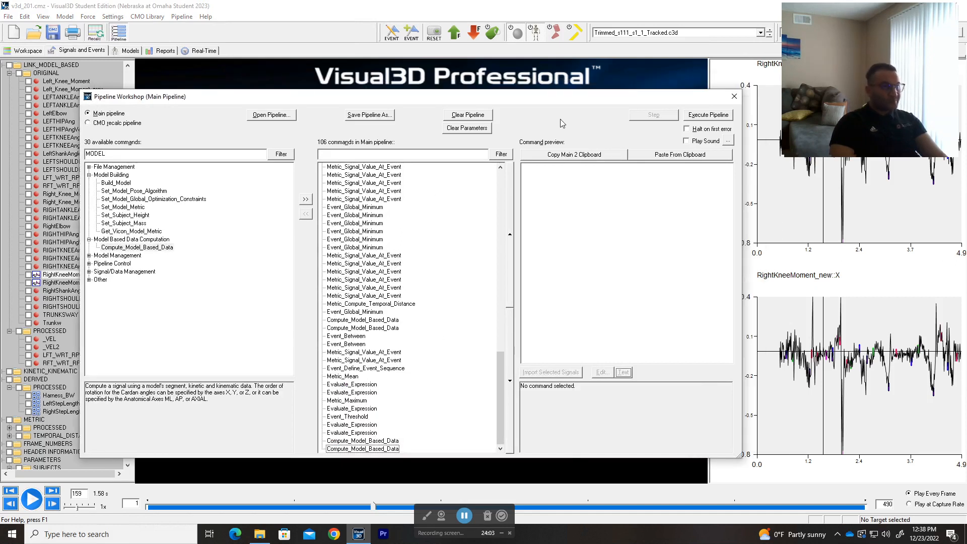
scroll(460, 309, up, 12)
scroll(468, 304, up, 10)
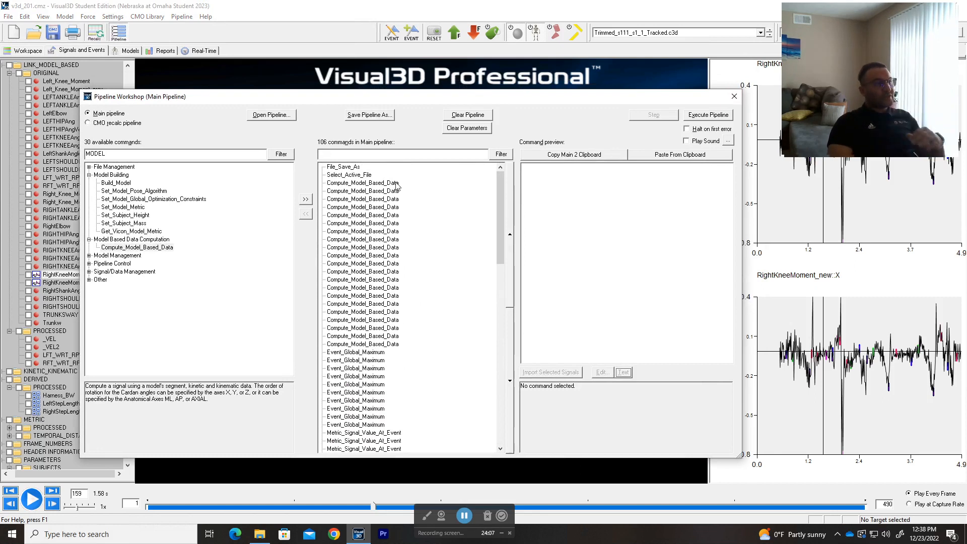
click(363, 183)
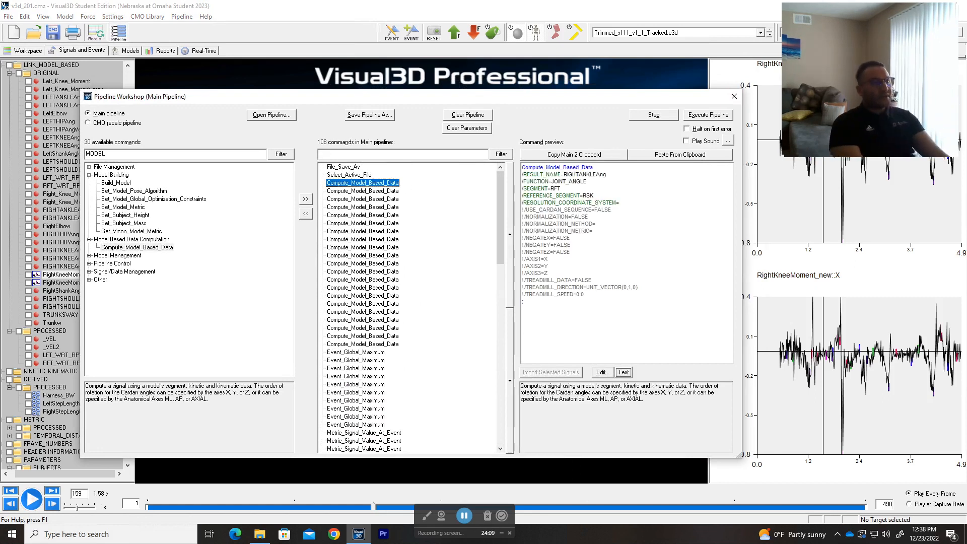
click(363, 191)
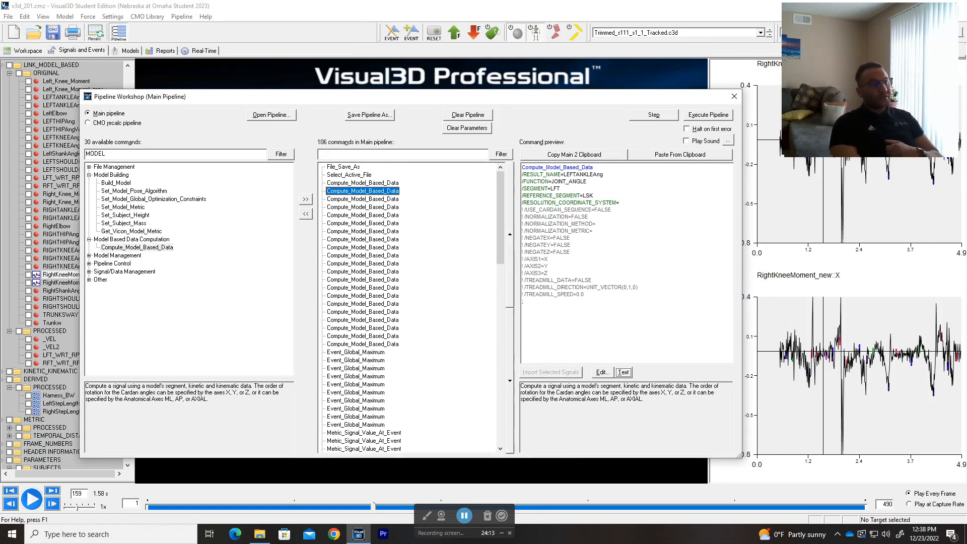
Step: Move through the computed signal commands down to Trunkw, then back to the RIGHTANKLEAng maximum event
key(Down)
key(Down)
key(Down)
key(Down)
key(Down)
key(Down)
key(Down)
key(Down)
key(Down)
key(Down)
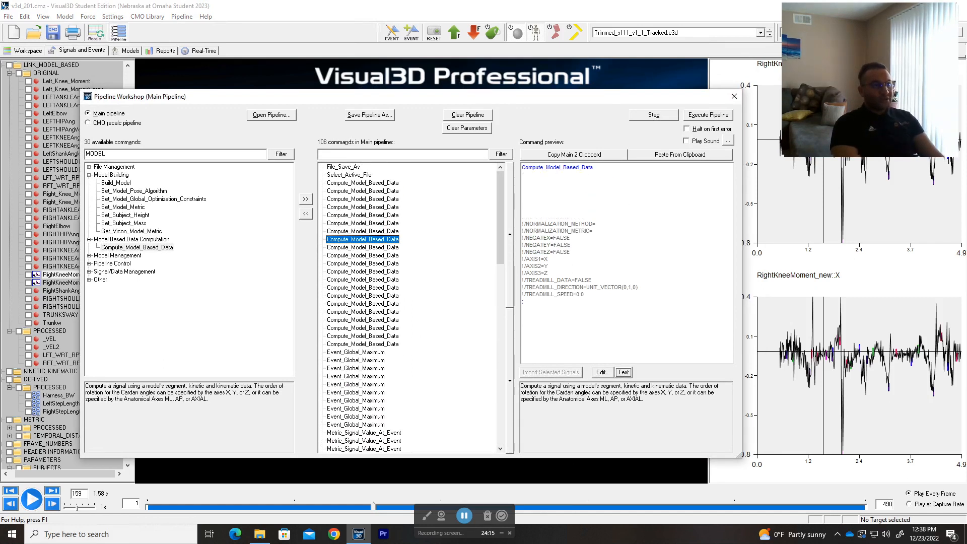
key(Down)
key(Down)
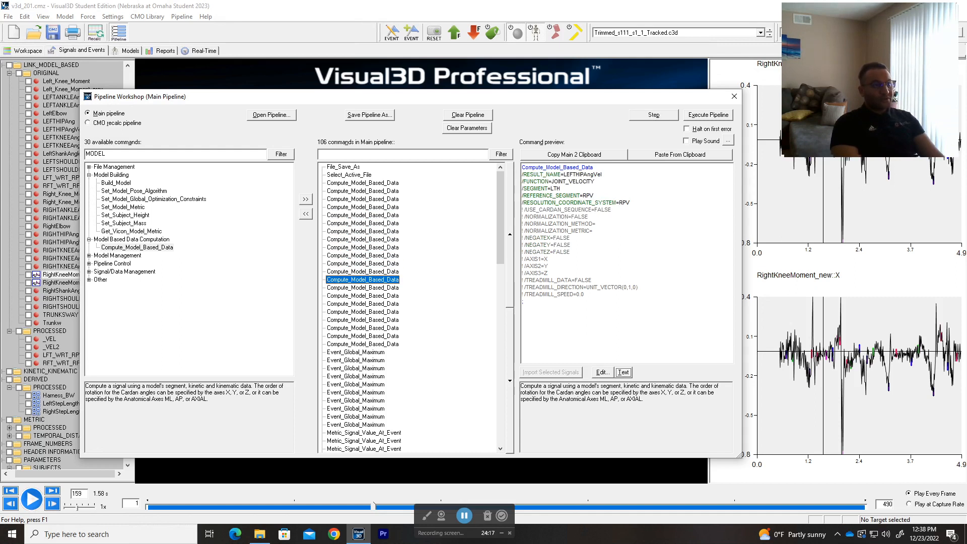
key(Down)
key(Down)
key(Down)
key(Down)
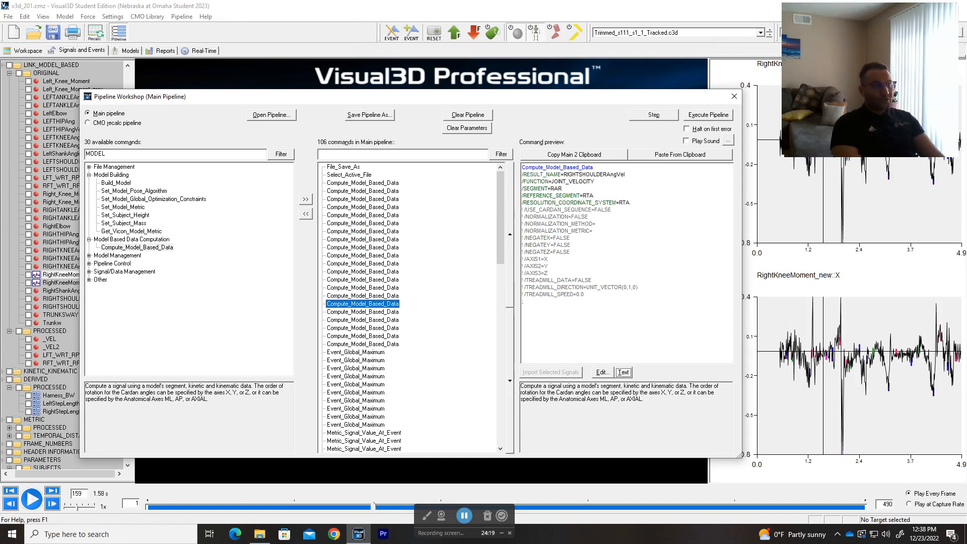
key(Down)
key(Down)
key(Down)
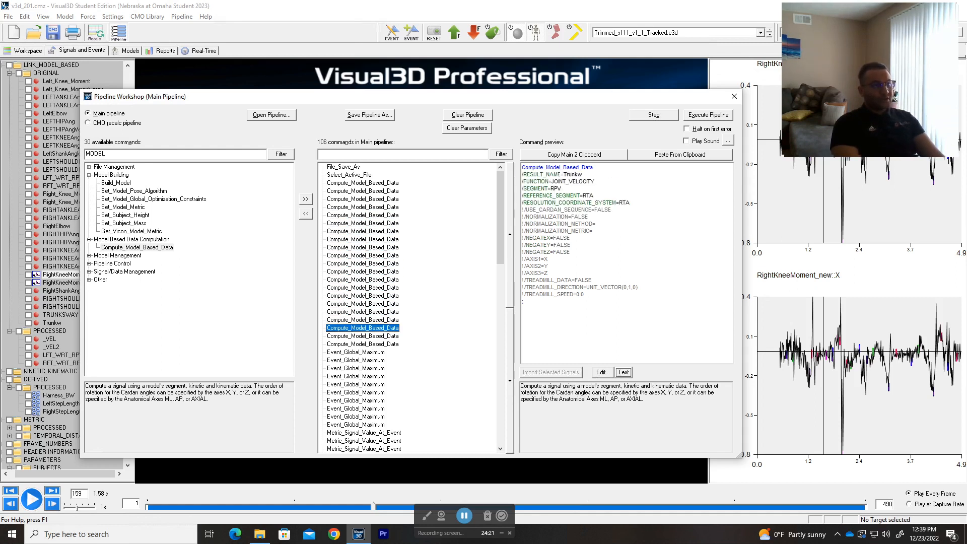
key(Down)
key(Down)
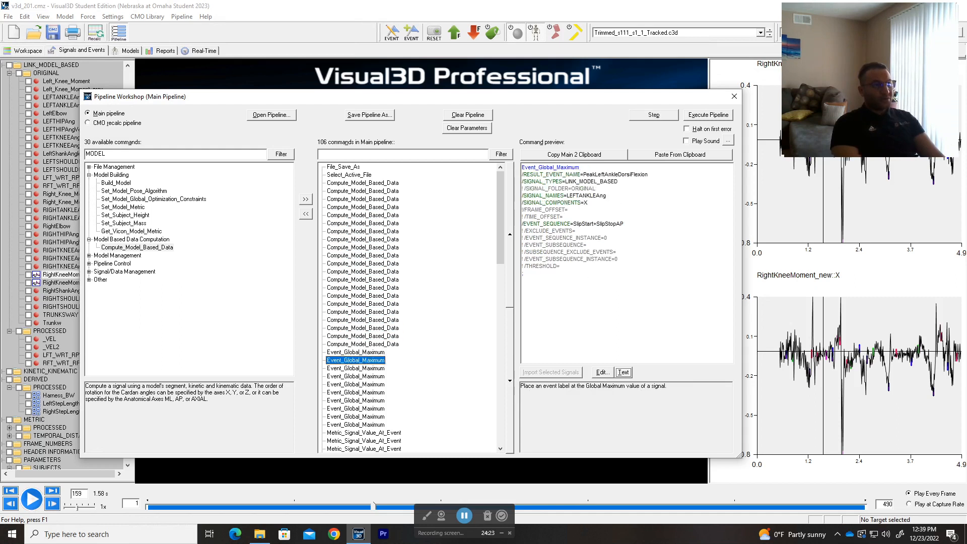
key(Up)
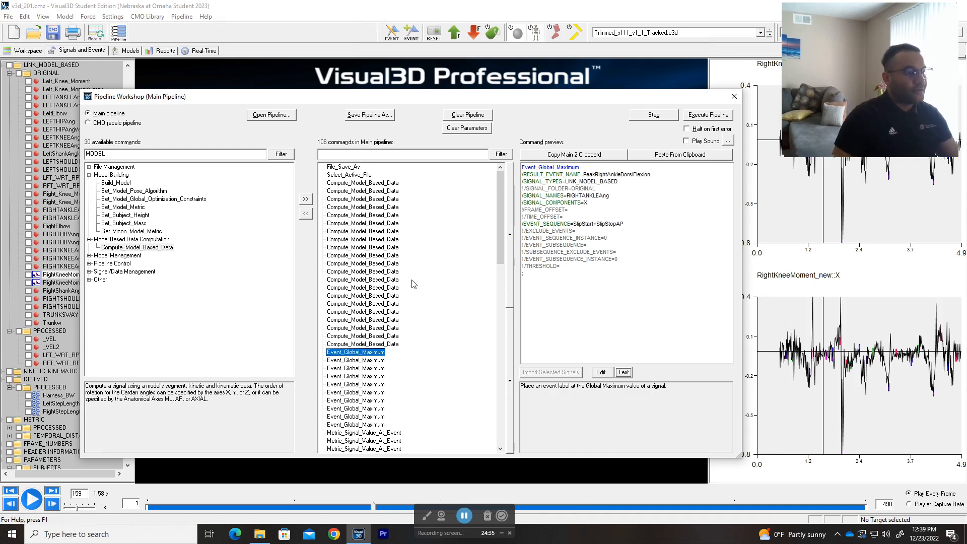
scroll(434, 303, down, 3)
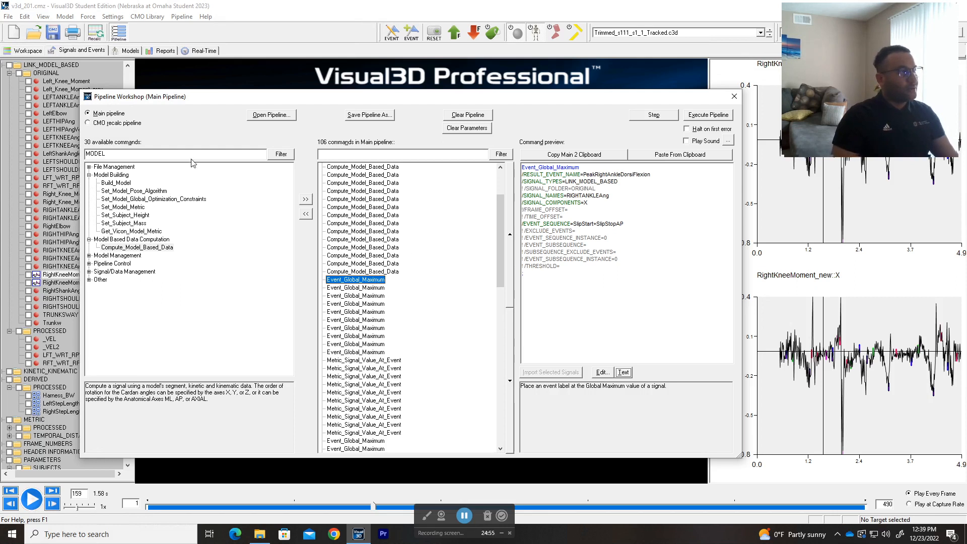
Step: Replace the MODEL filter with 'event' and expand the Event Creation group
double_click(95, 154)
key(BackSpace)
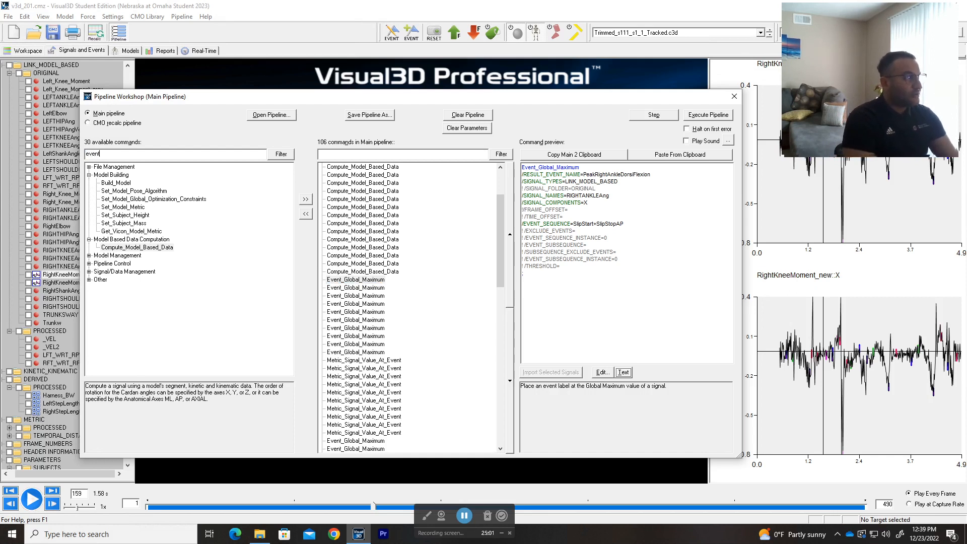
click(281, 155)
click(88, 168)
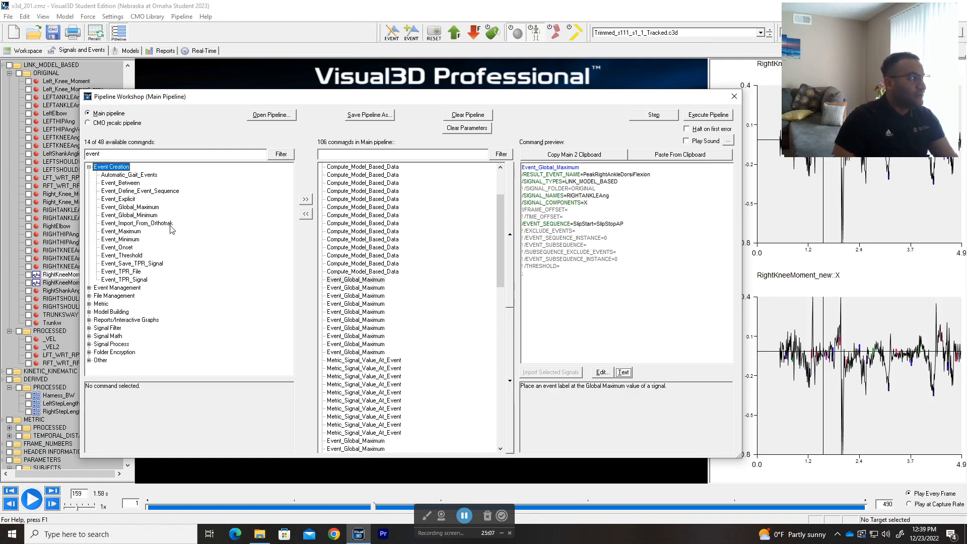
Step: Compare the Event_Global_Minimum, Event_Global_Maximum, Event_Maximum and Event_Minimum descriptions
click(135, 216)
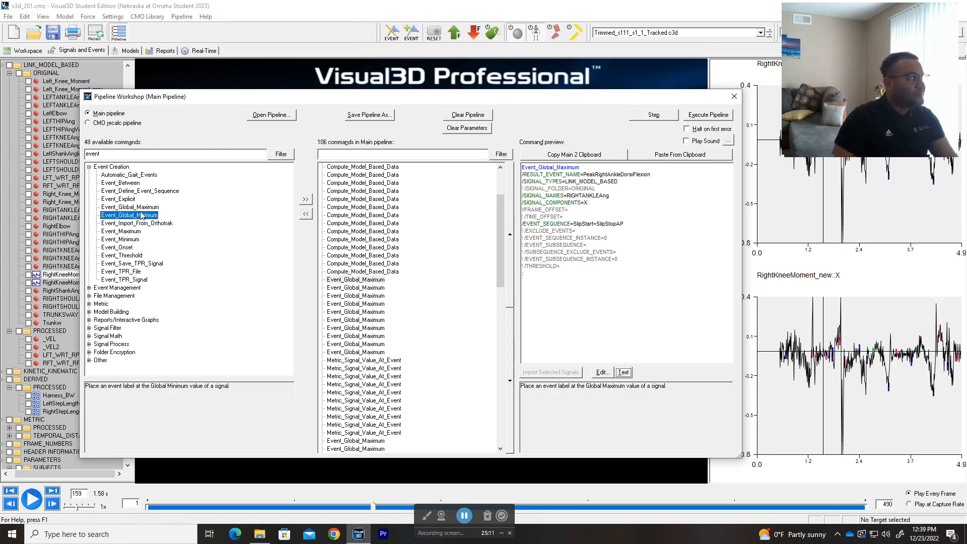
click(146, 207)
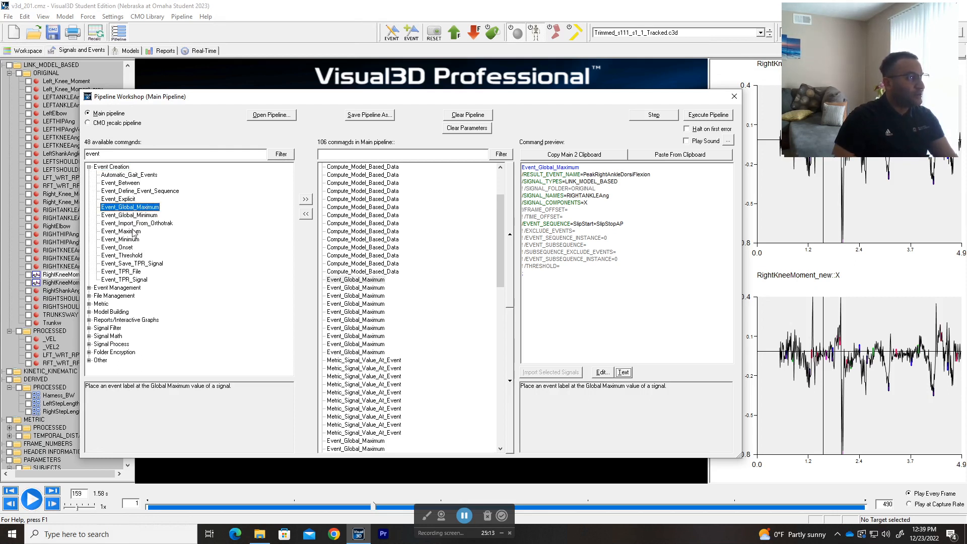
click(134, 231)
click(133, 239)
click(135, 207)
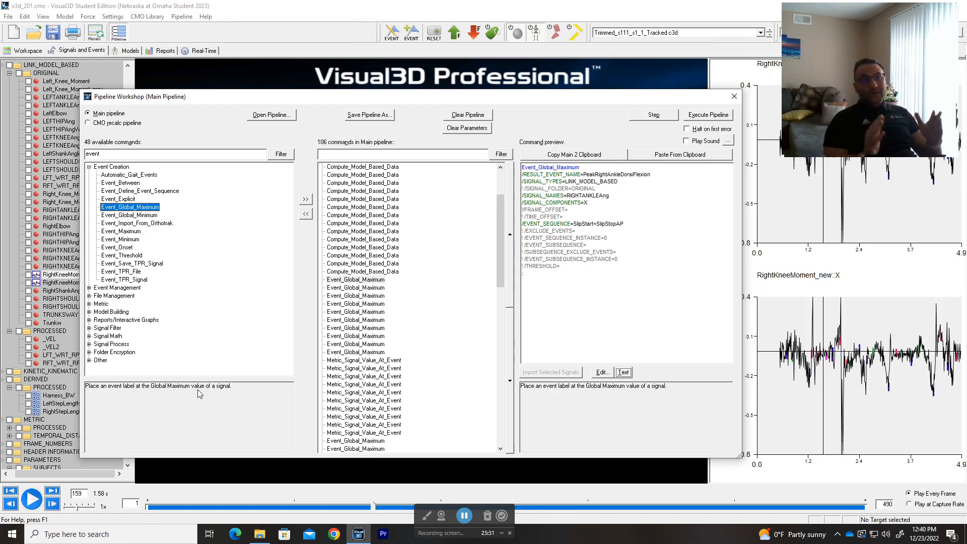
click(130, 215)
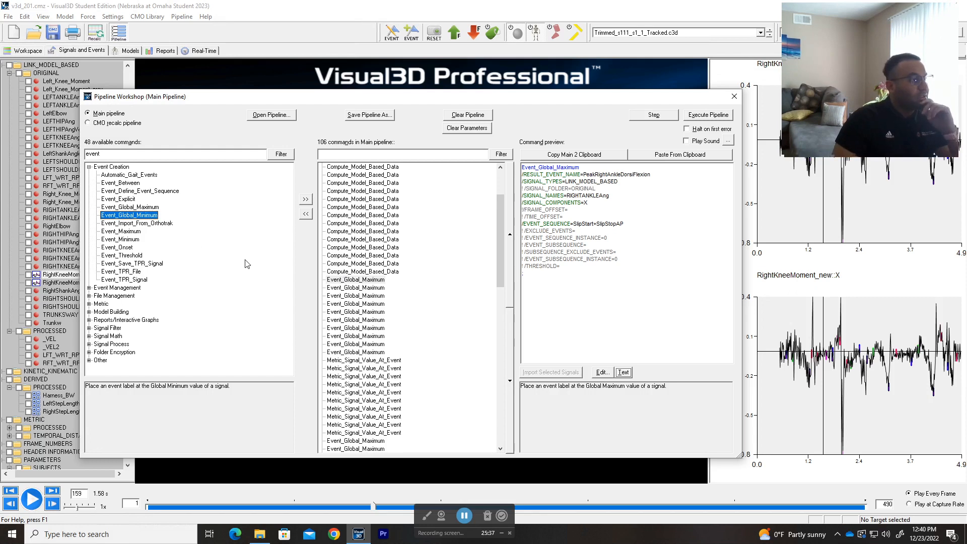
click(131, 232)
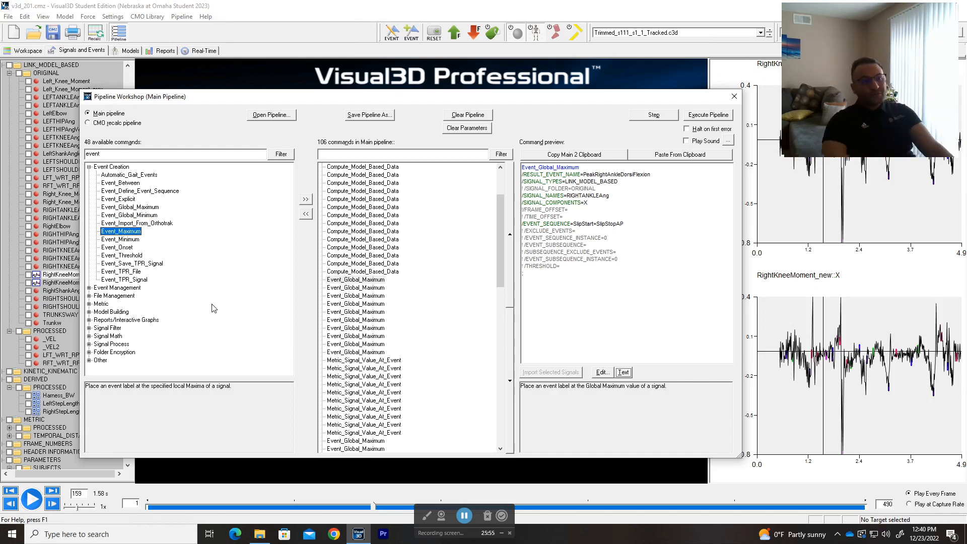
Step: Reread the Event_Minimum description and select the first Event_Global_Maximum pipeline command
drag(529, 101, 489, 96)
drag(892, 52, 826, 339)
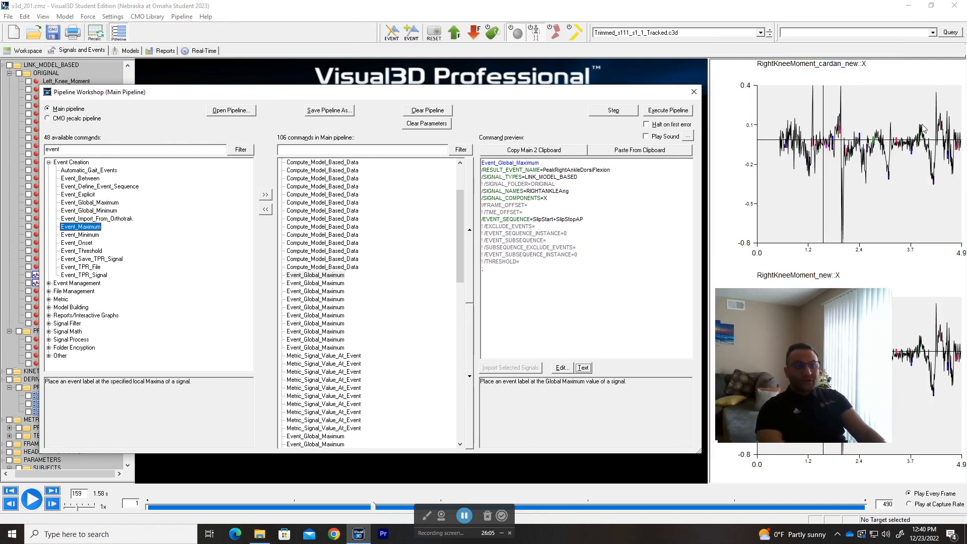
click(85, 235)
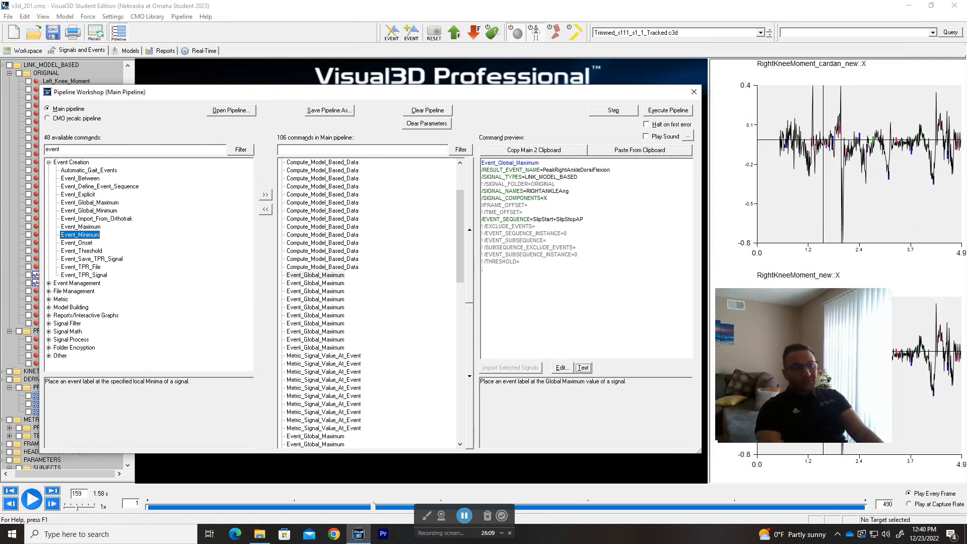
click(806, 209)
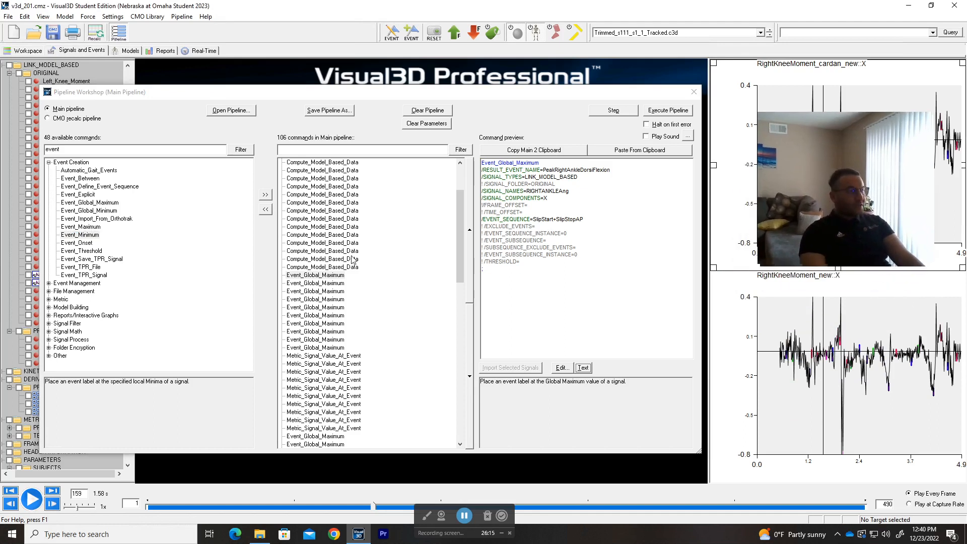
click(333, 276)
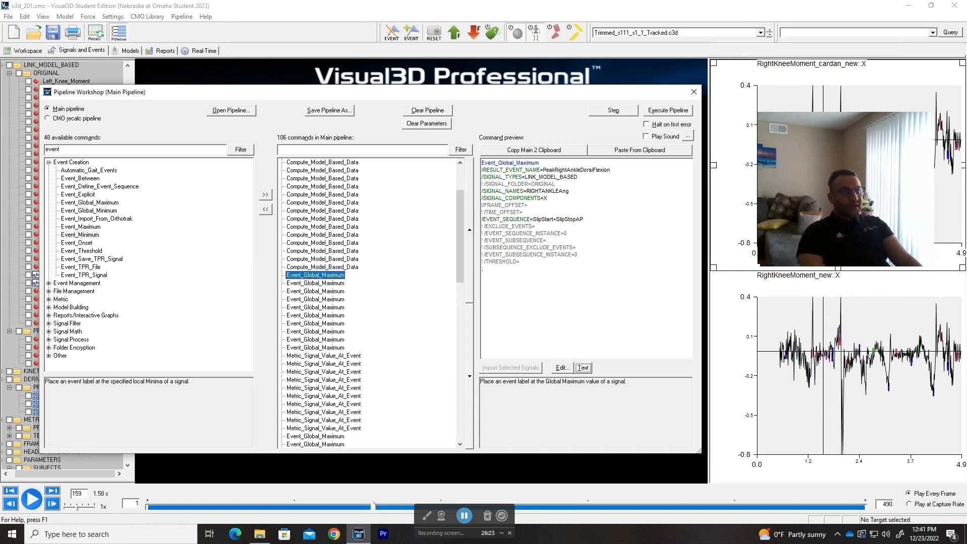
Step: Inspect the Event_Global_Maximum command's settings and script text, then reopen its PeakRightAnkleDorsiFlexion settings
double_click(324, 278)
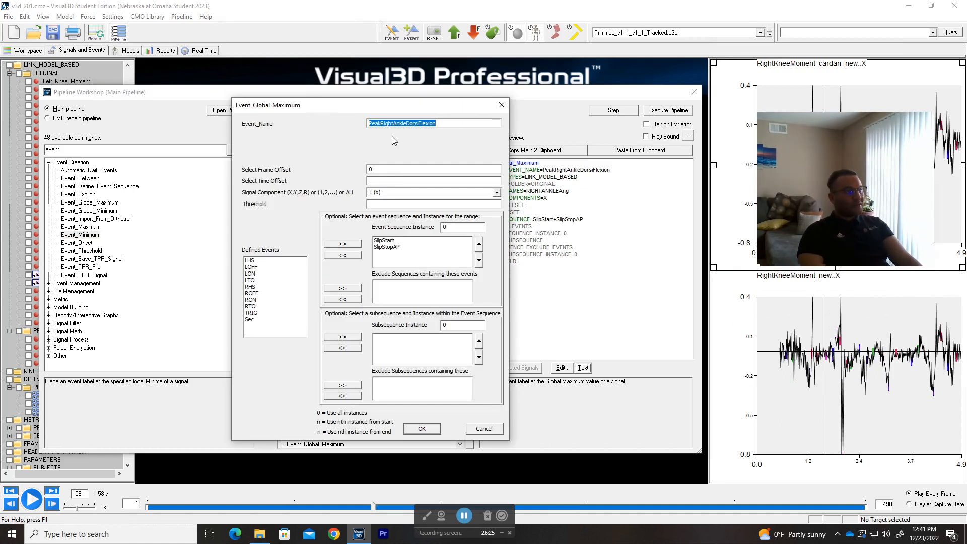
click(502, 106)
click(583, 368)
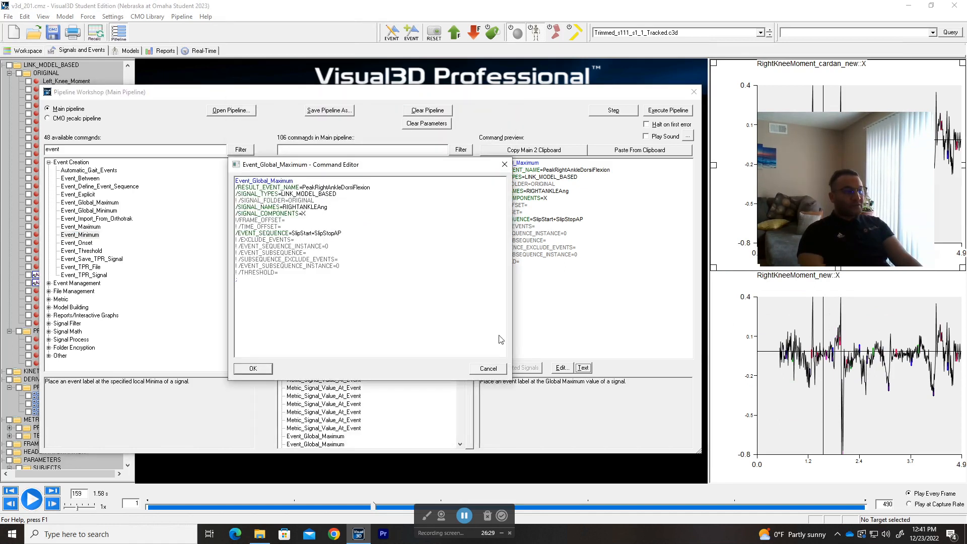
drag(318, 166, 423, 181)
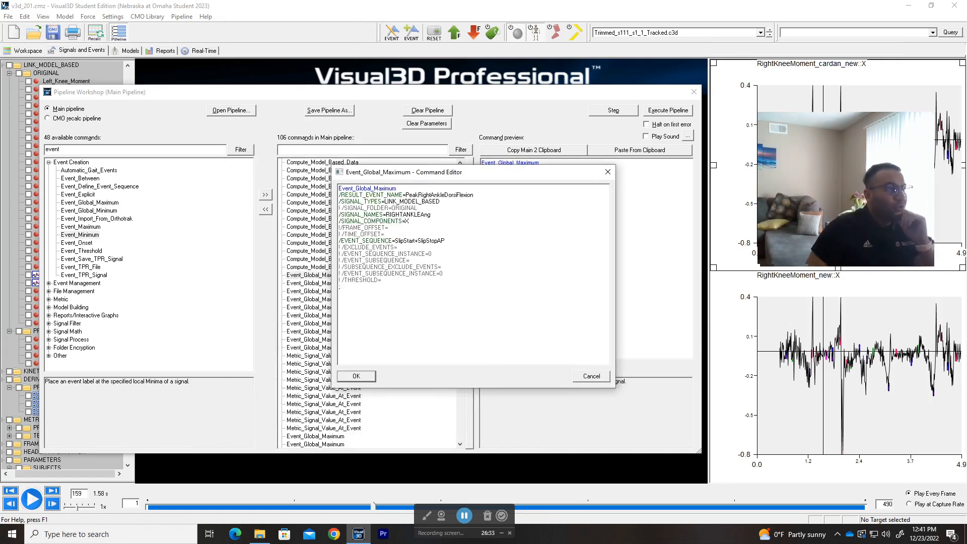
click(609, 173)
double_click(311, 277)
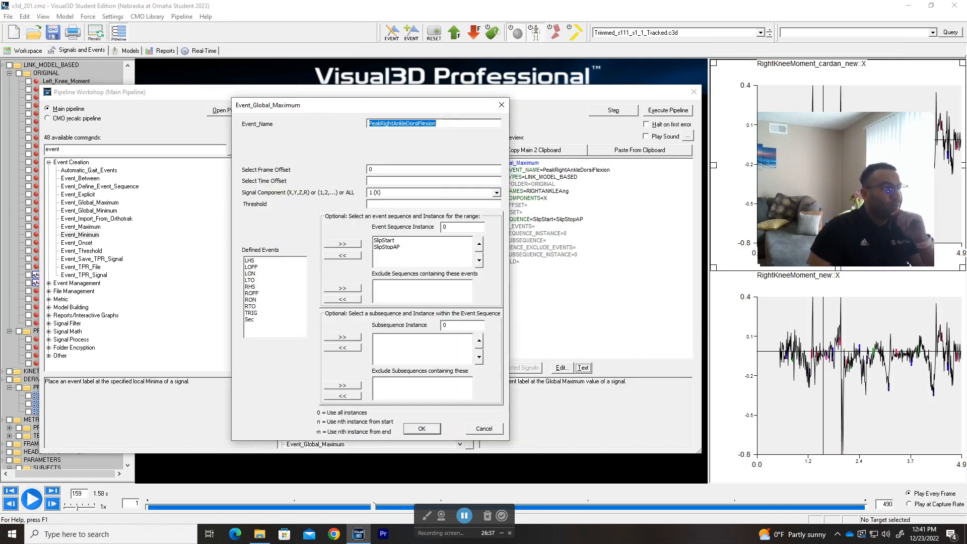
click(465, 137)
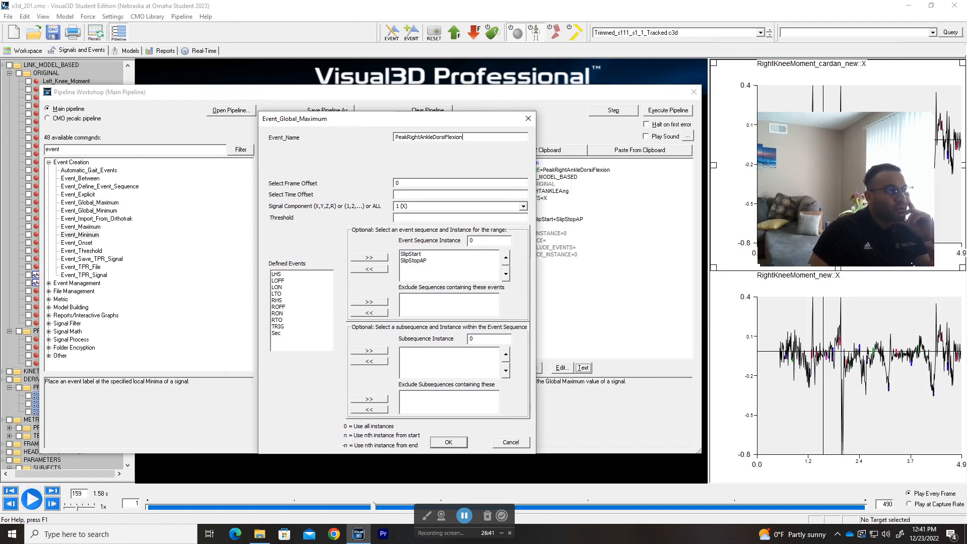
drag(475, 121, 465, 107)
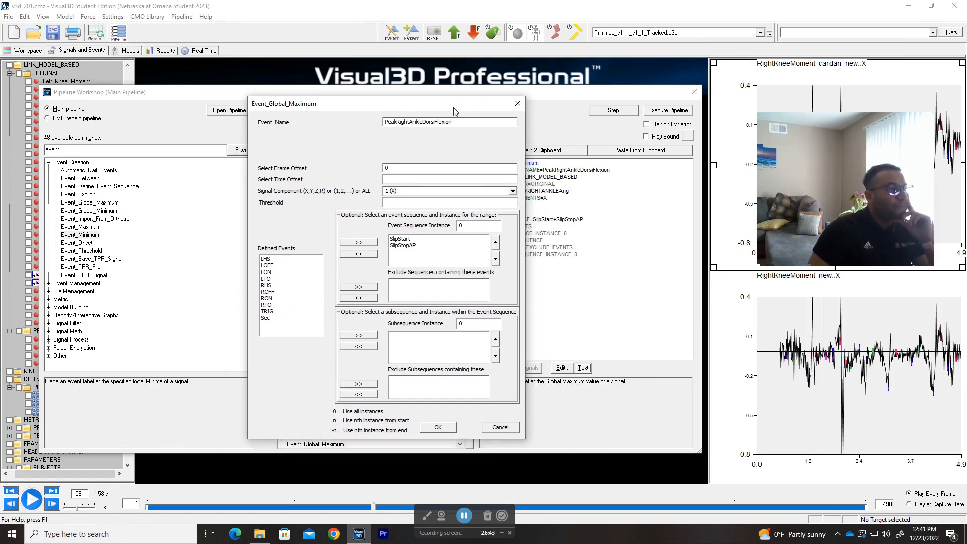
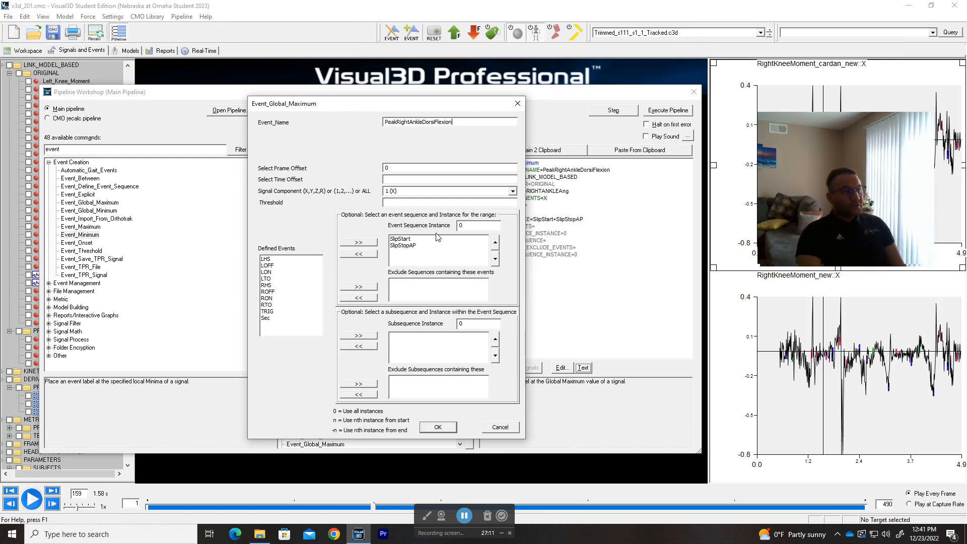
Step: Confirm the SlipStart+SlipStopAP event sequence, then close the peak event settings window
click(406, 240)
click(406, 247)
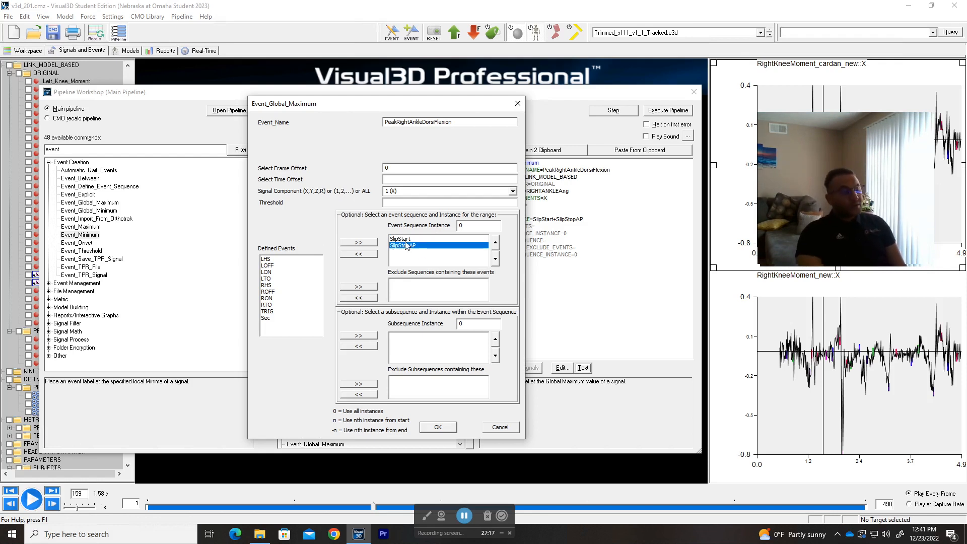
click(405, 239)
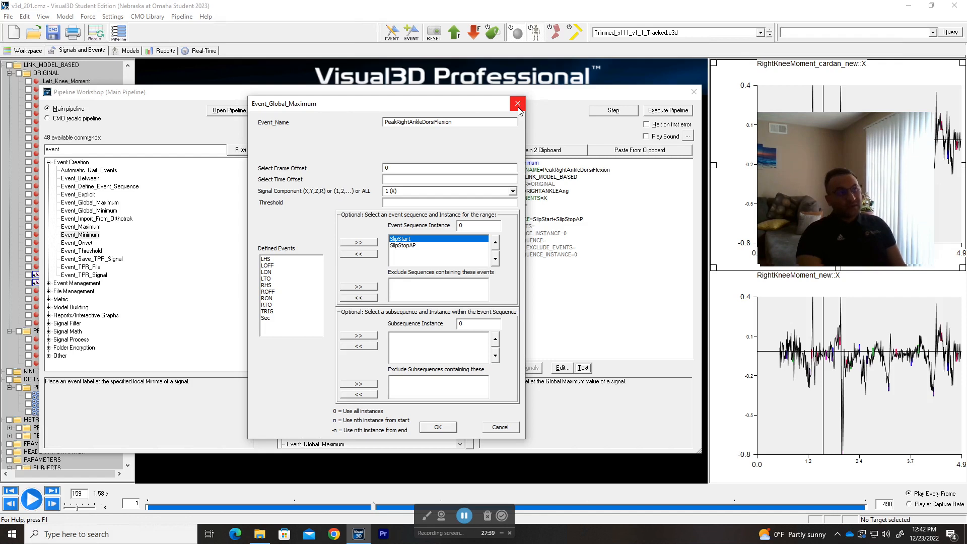
drag(437, 106, 464, 104)
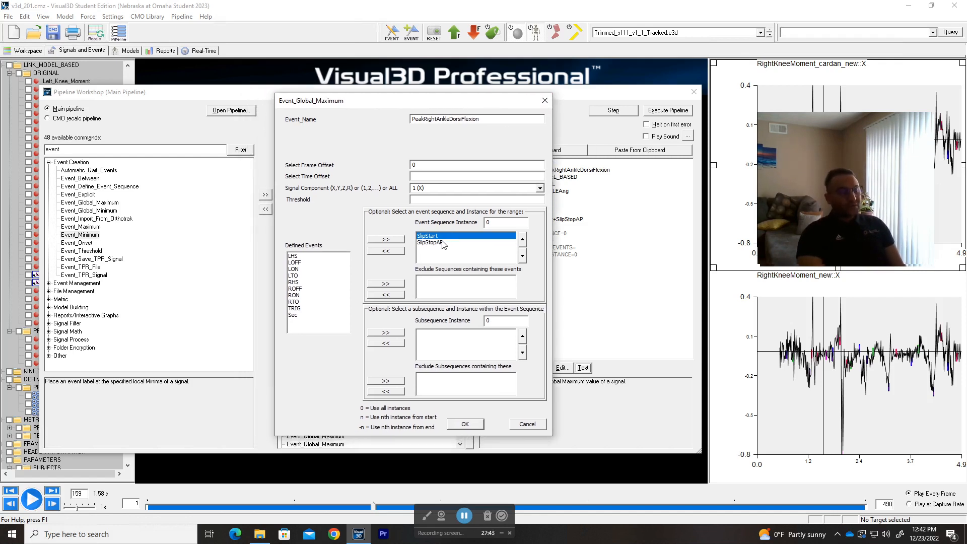
drag(458, 104, 439, 99)
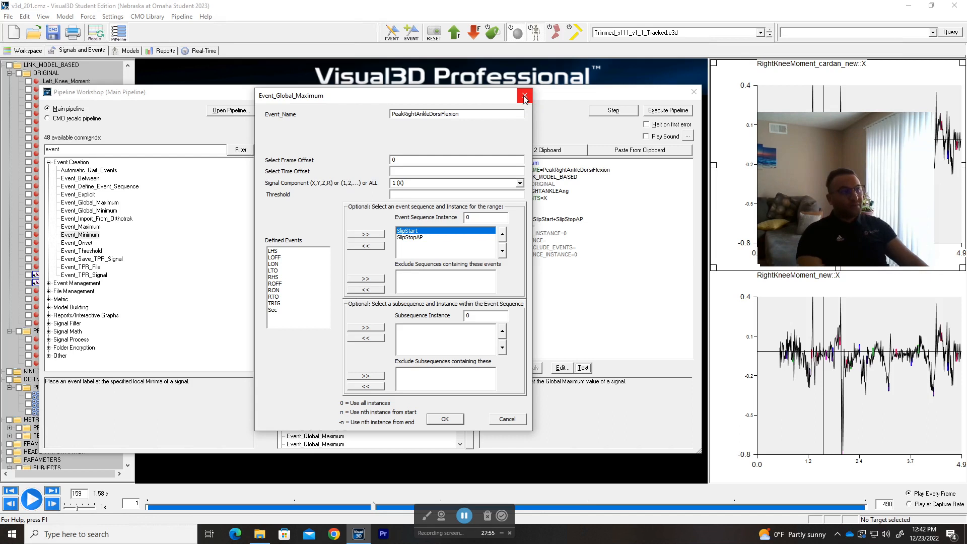
drag(442, 99, 447, 106)
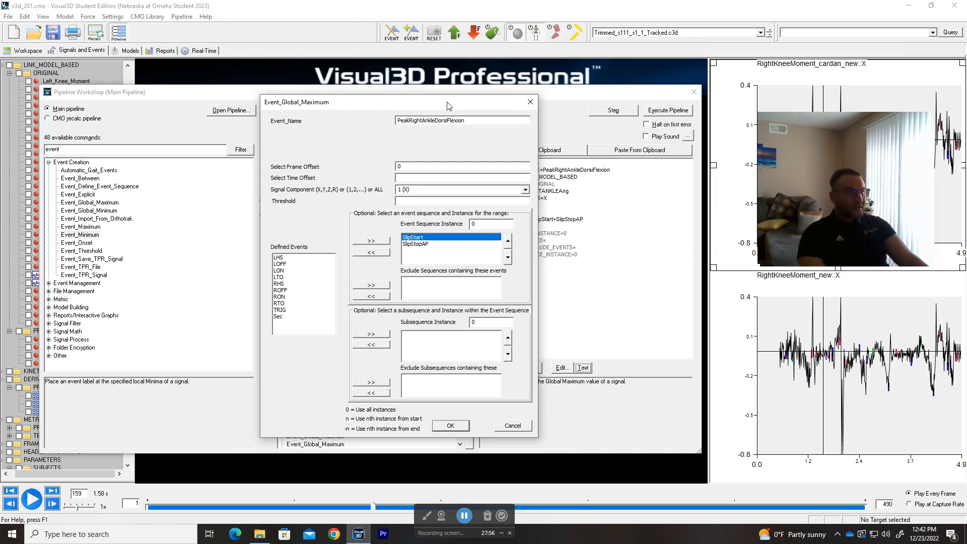
click(530, 101)
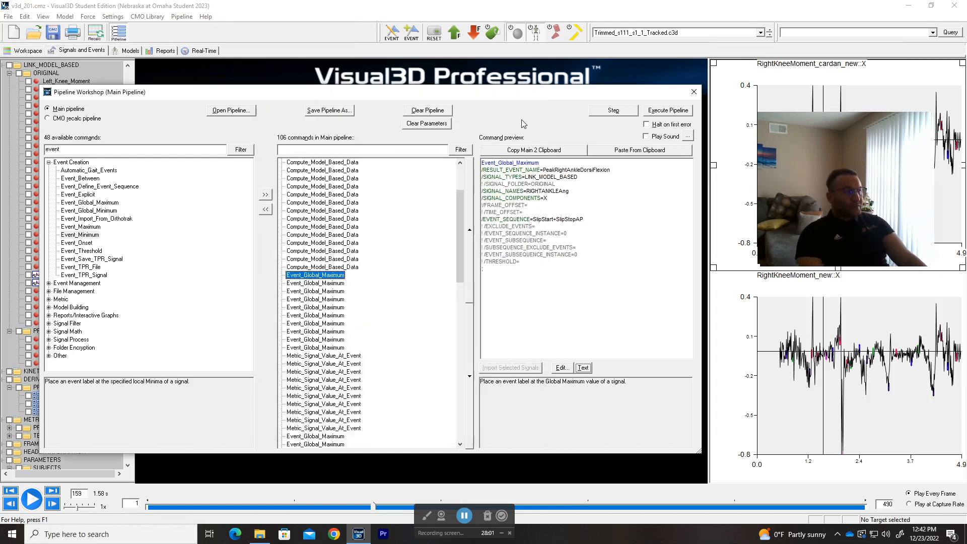
click(583, 368)
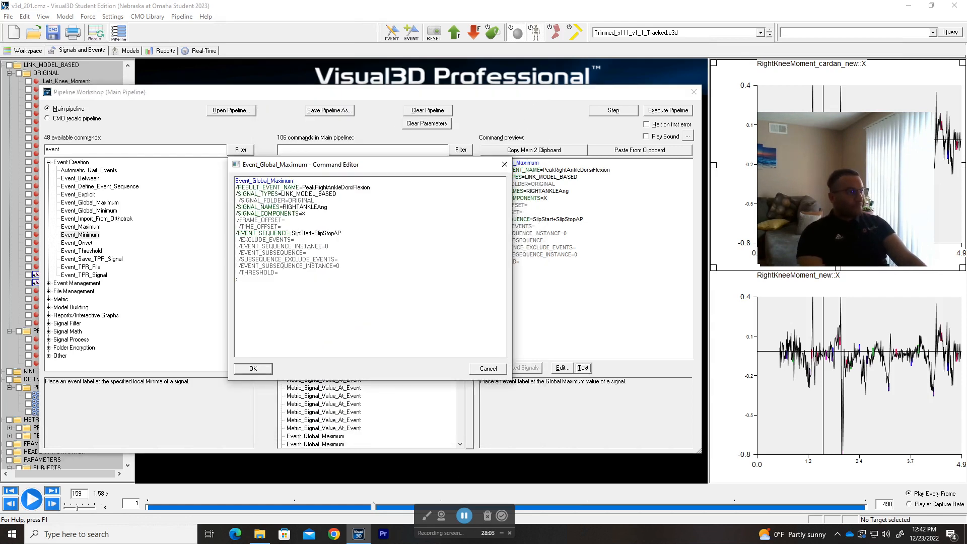
drag(341, 233, 305, 233)
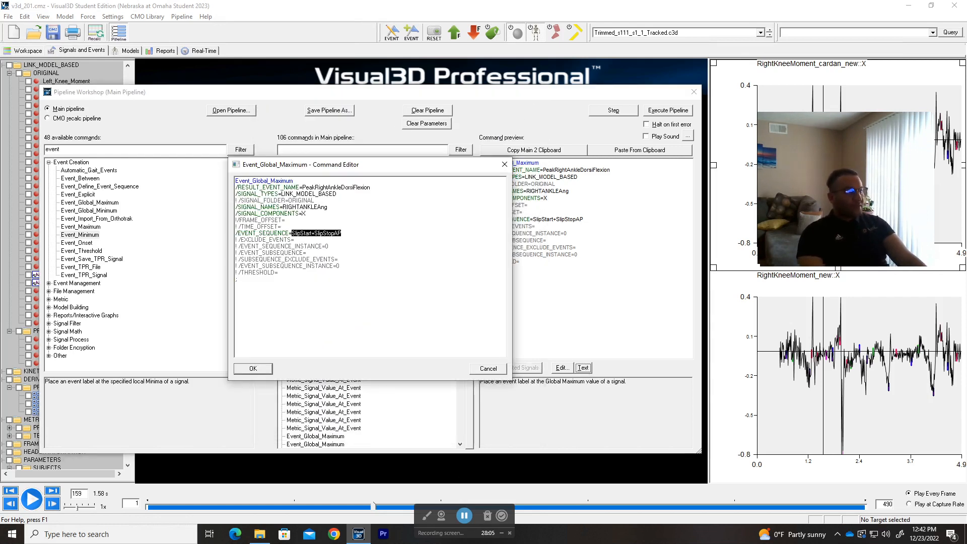
click(342, 233)
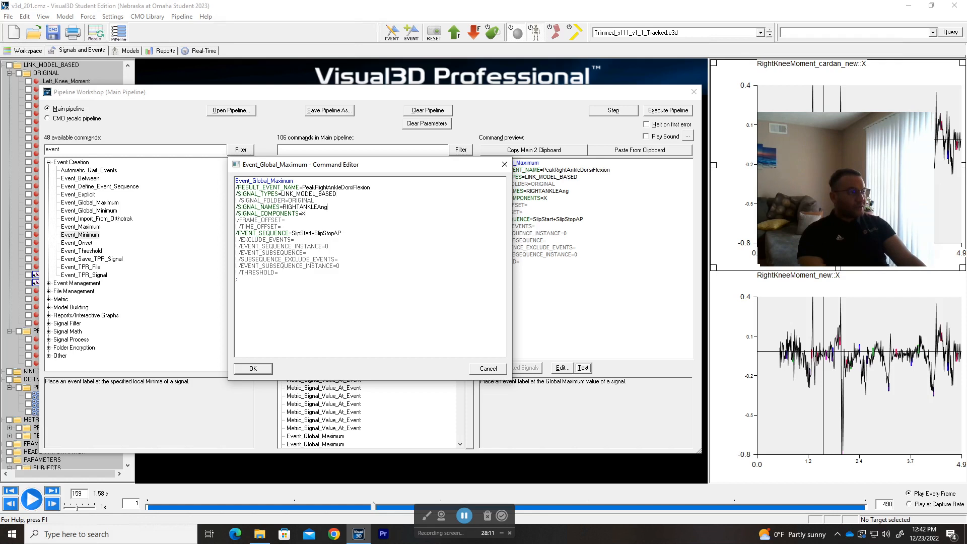
click(488, 369)
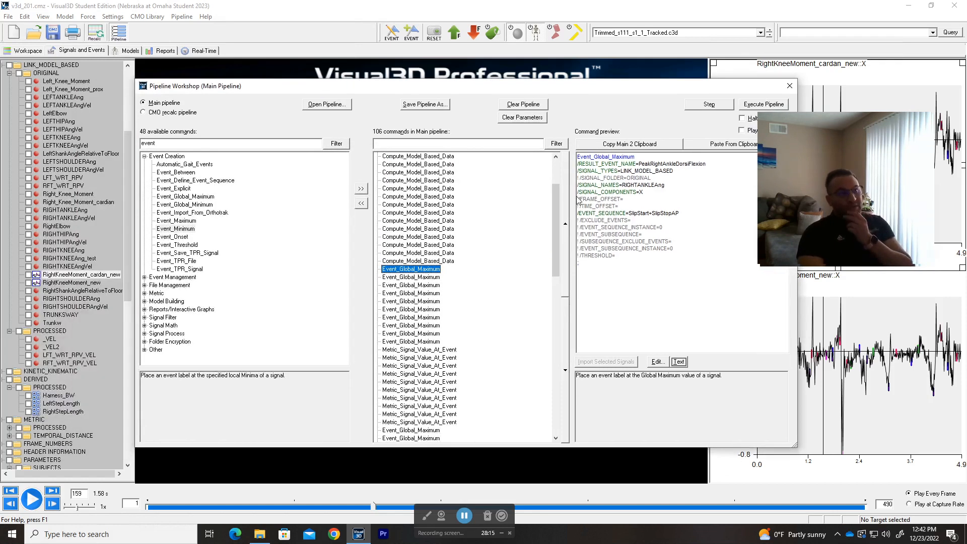
scroll(59, 102, up, 1)
scroll(59, 103, up, 6)
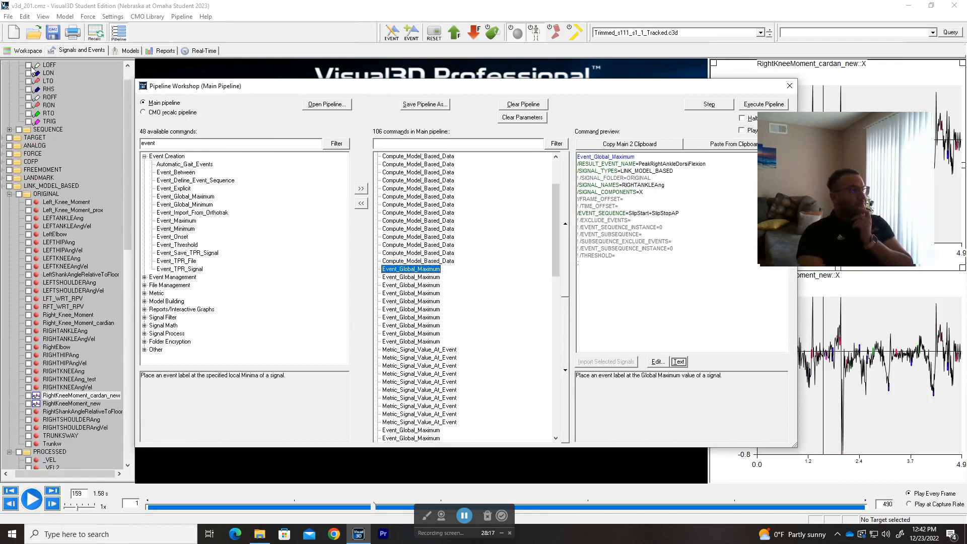
Step: Step the PeakRightAnkleDorsiFlexion command, dismiss the results, reselect it and step it again
click(715, 108)
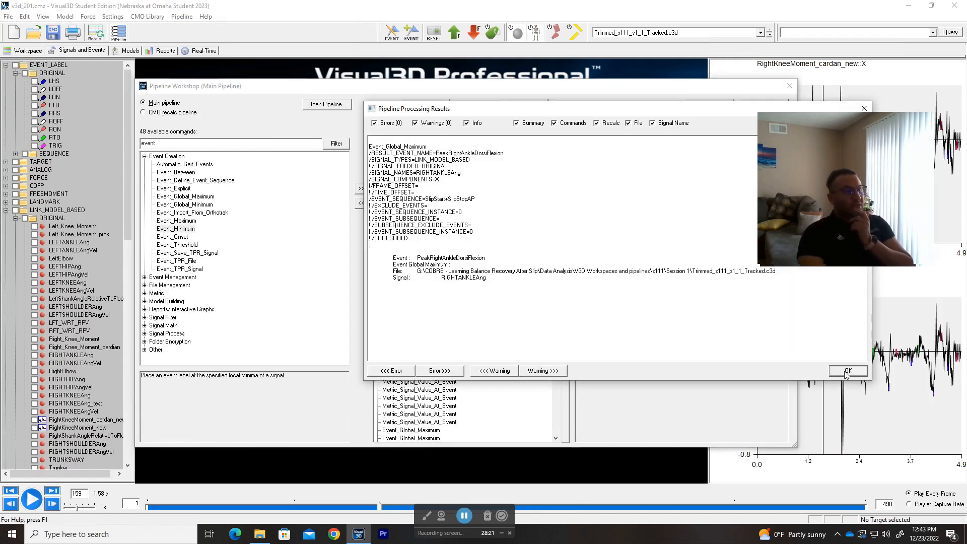
click(848, 371)
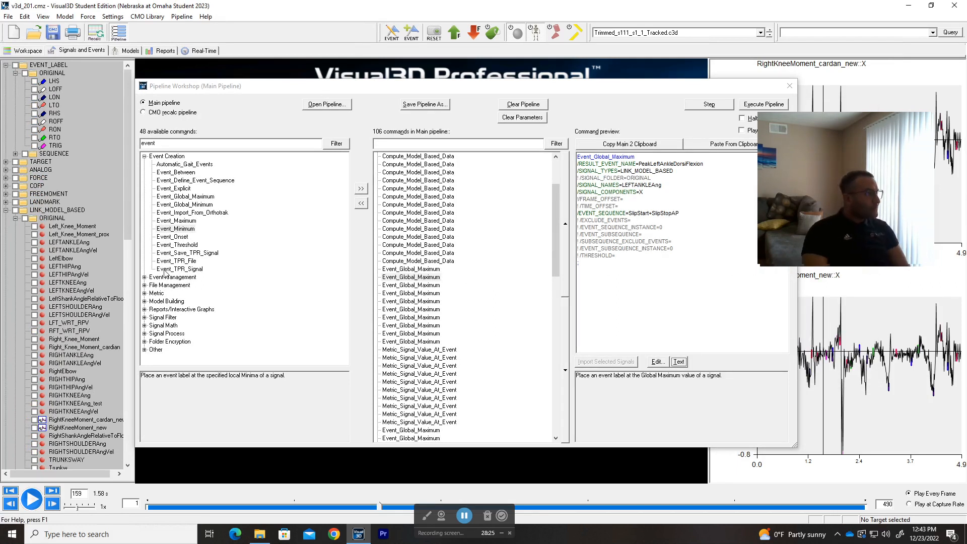
click(432, 277)
key(Up)
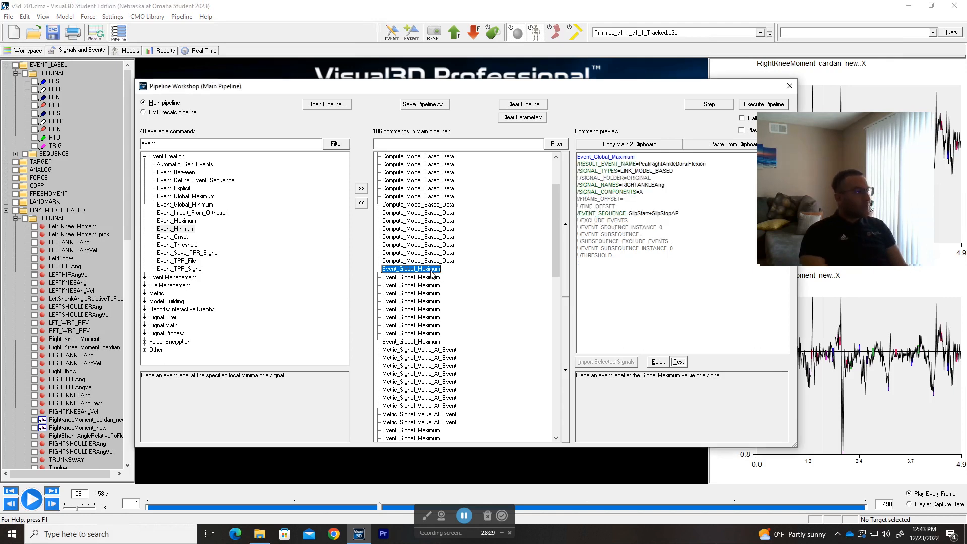
drag(860, 190, 905, 78)
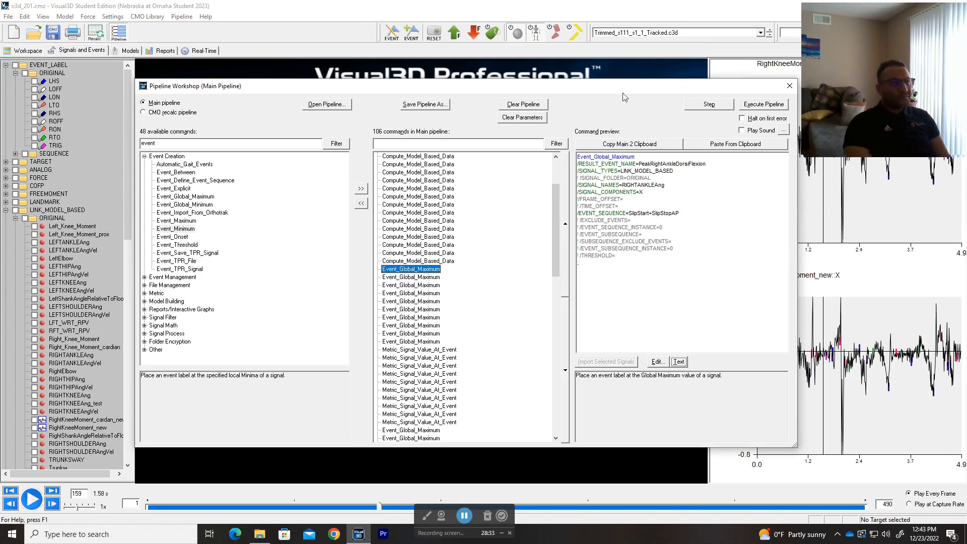
click(710, 104)
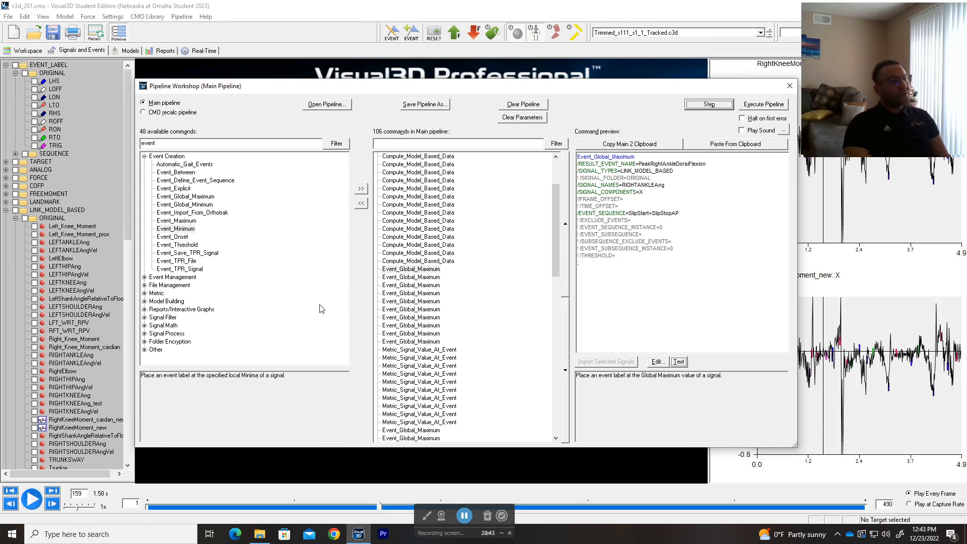
drag(680, 213, 633, 213)
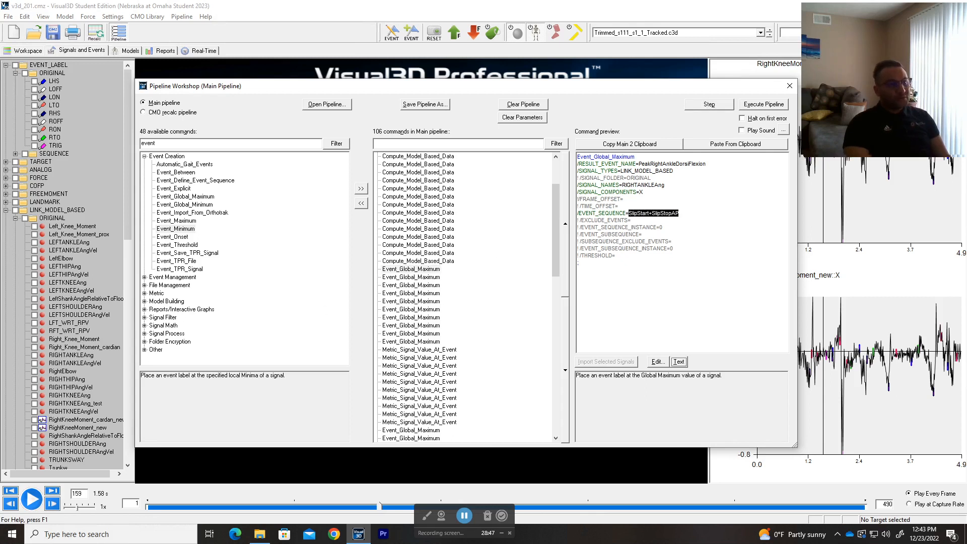
Step: Reconfirm the PeakRightAnkleDorsiFlexion command text and run it, closing the processing results
click(679, 362)
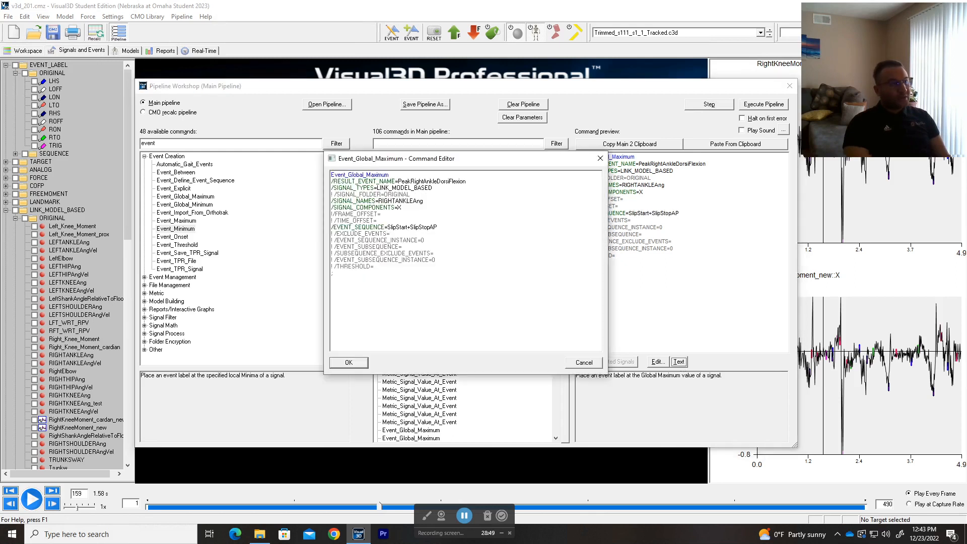
click(332, 228)
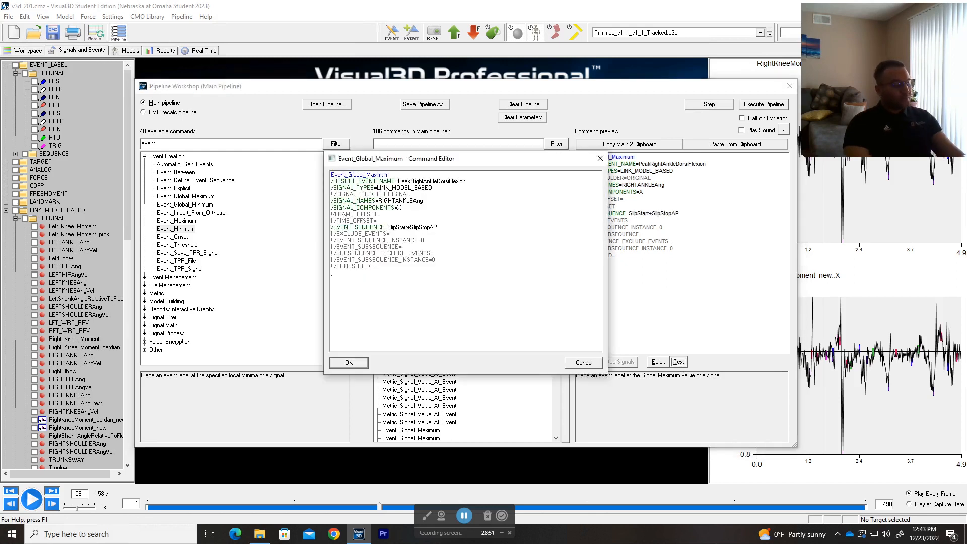
text(~)
key(BackSpace)
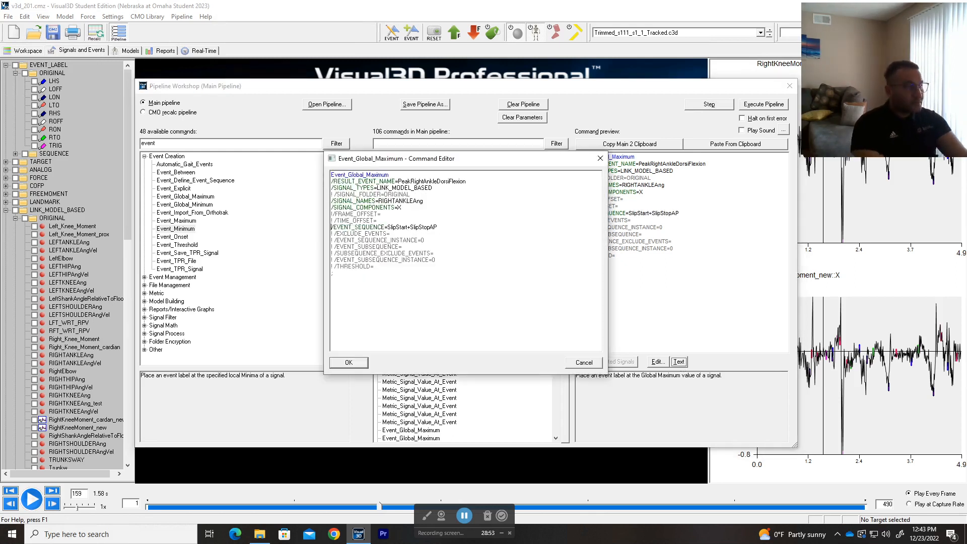
click(349, 362)
click(709, 104)
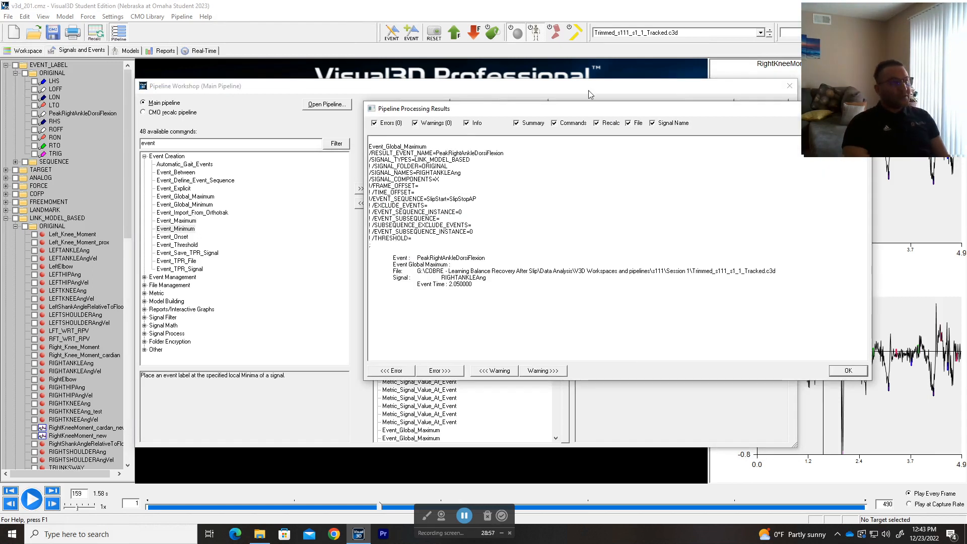
drag(590, 111, 422, 144)
click(693, 139)
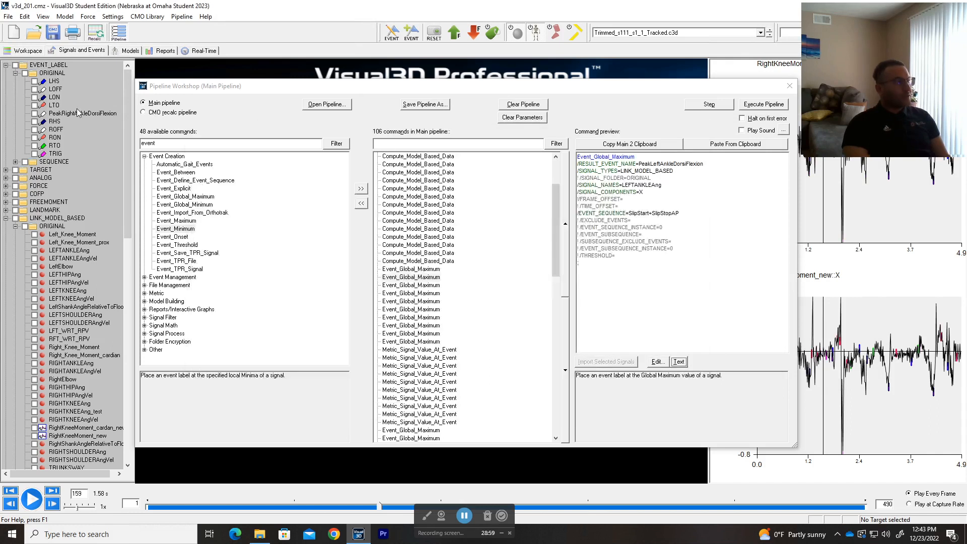
Step: Highlight the new PeakRightAnkleDorsiFlexion event on the graphs and close the Pipeline Workshop
click(75, 115)
right_click(74, 114)
click(113, 119)
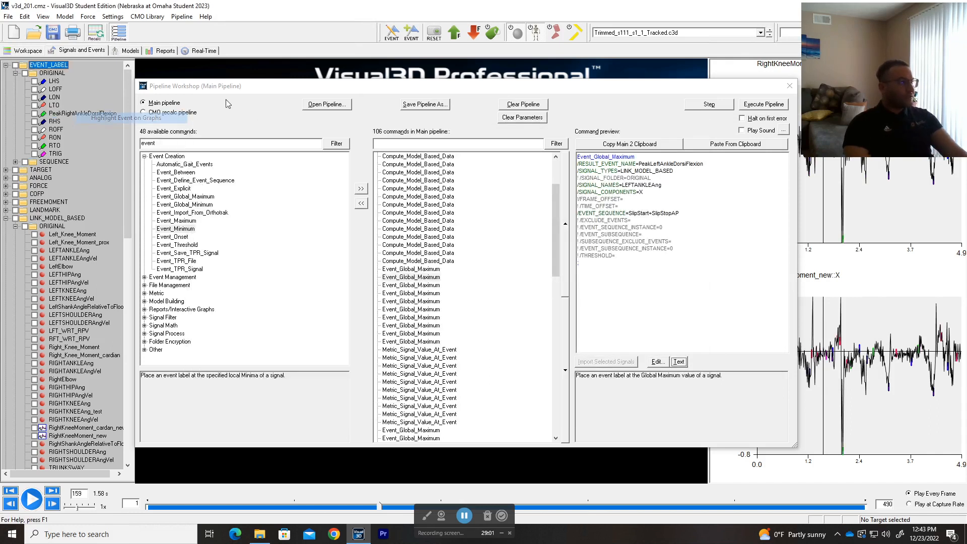
drag(321, 85, 216, 161)
click(686, 163)
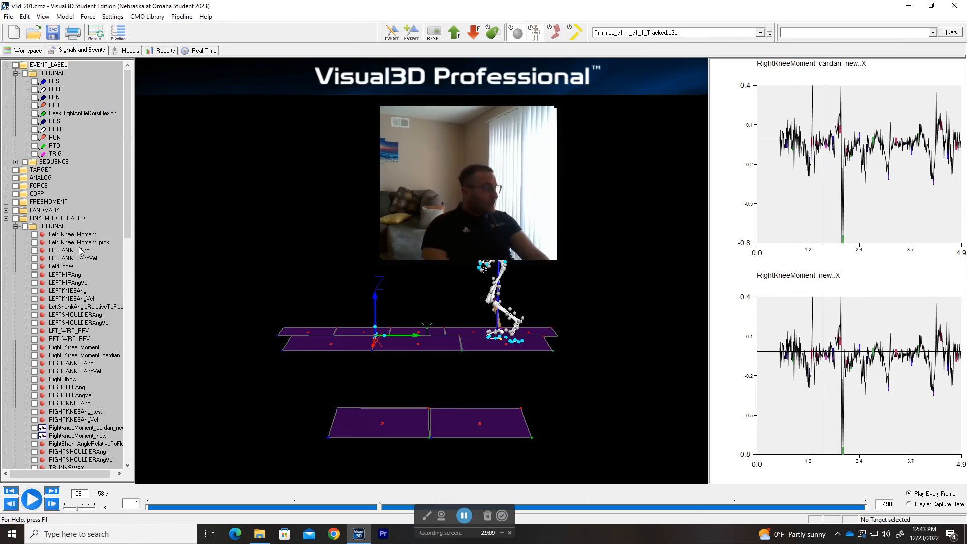
Step: Graph the RIGHTANKLEAng X signal and zoom in around its peak
scroll(117, 317, down, 3)
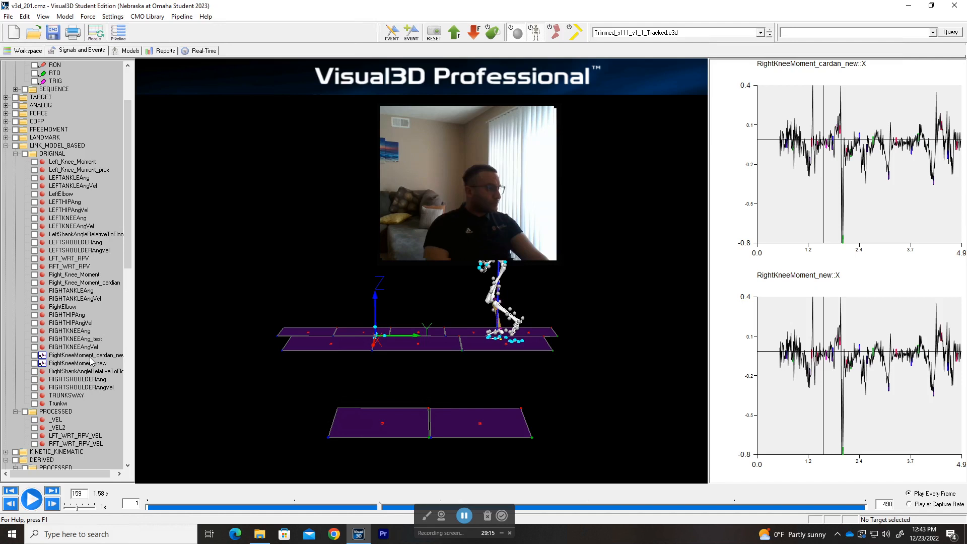
click(64, 291)
drag(849, 86, 825, 90)
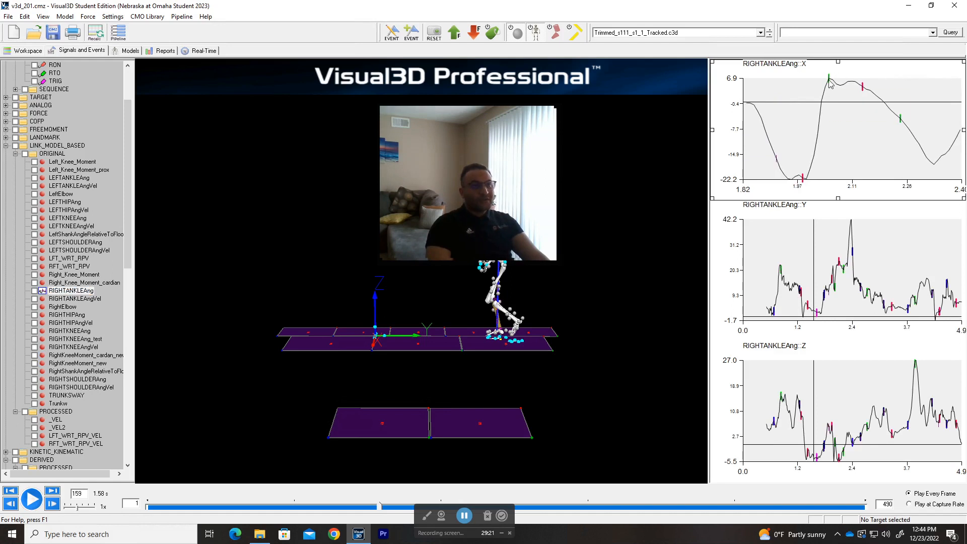
mouse_move(831, 80)
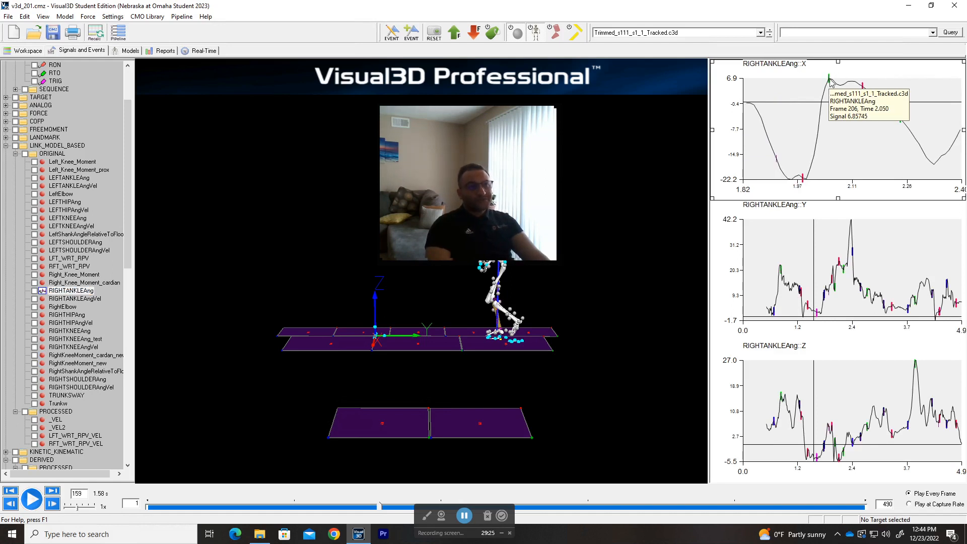
click(831, 83)
click(831, 82)
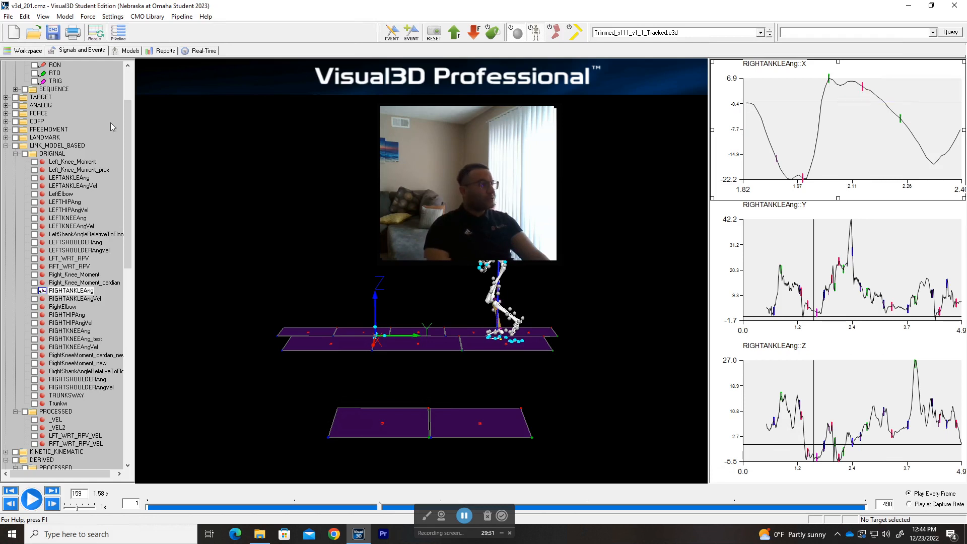
scroll(104, 138, up, 3)
Step: Check the PeakRightAnkleDorsiFlexion event at 2.05 s, then zoom the graph out to 0–4.9 s
double_click(77, 114)
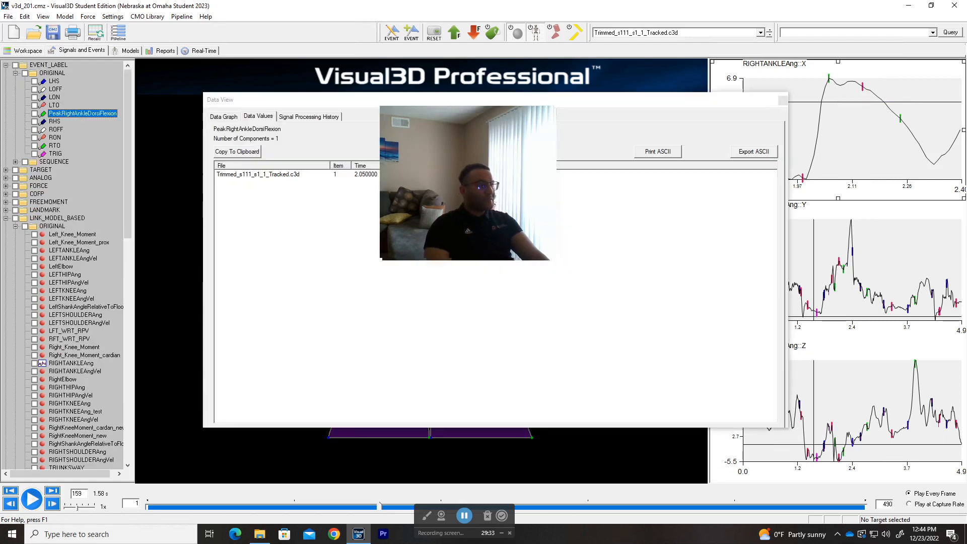
click(783, 100)
mouse_move(902, 121)
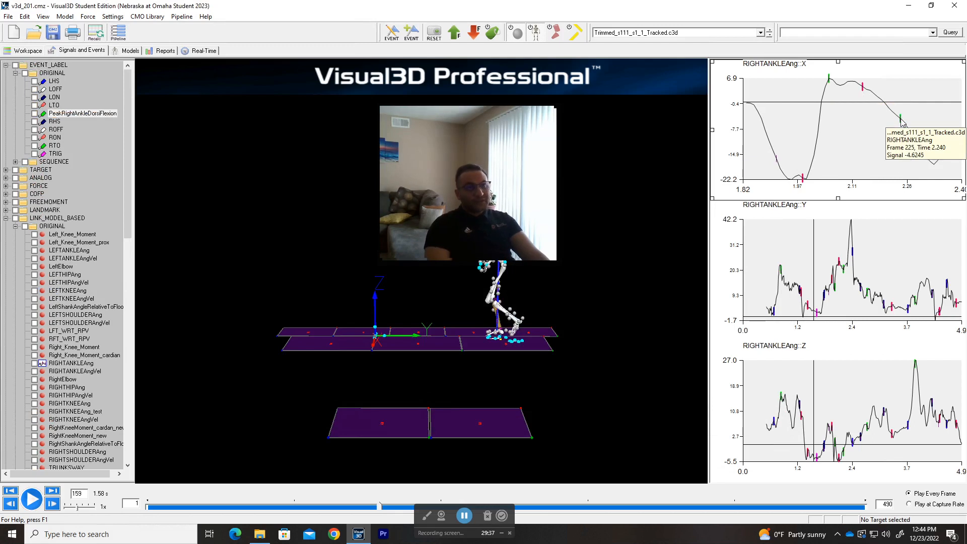
scroll(835, 83, down, 7)
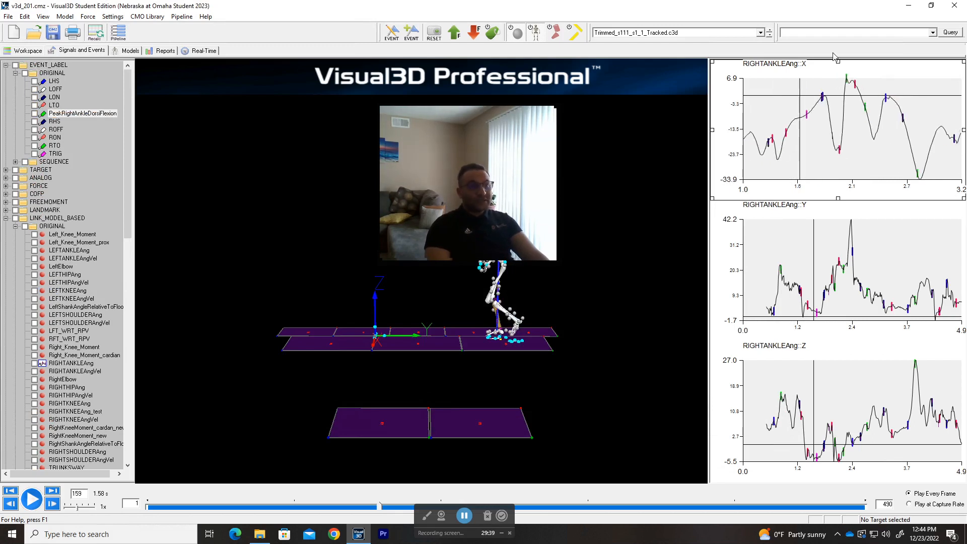
scroll(835, 83, down, 1)
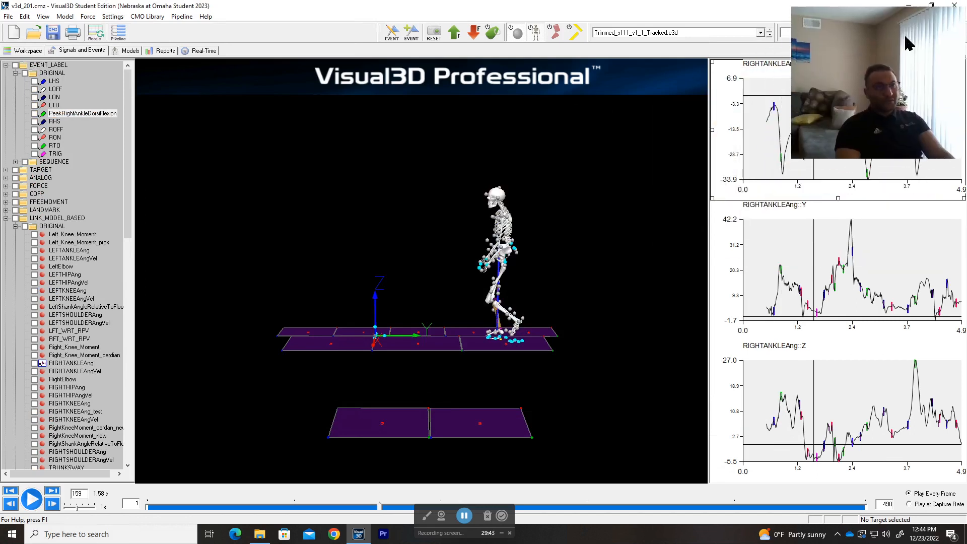
Step: Reopen the Pipeline Workshop and review the PeakRightAnkleDorsiFlexion and Metric_Signal_Value_At_Event commands
click(118, 32)
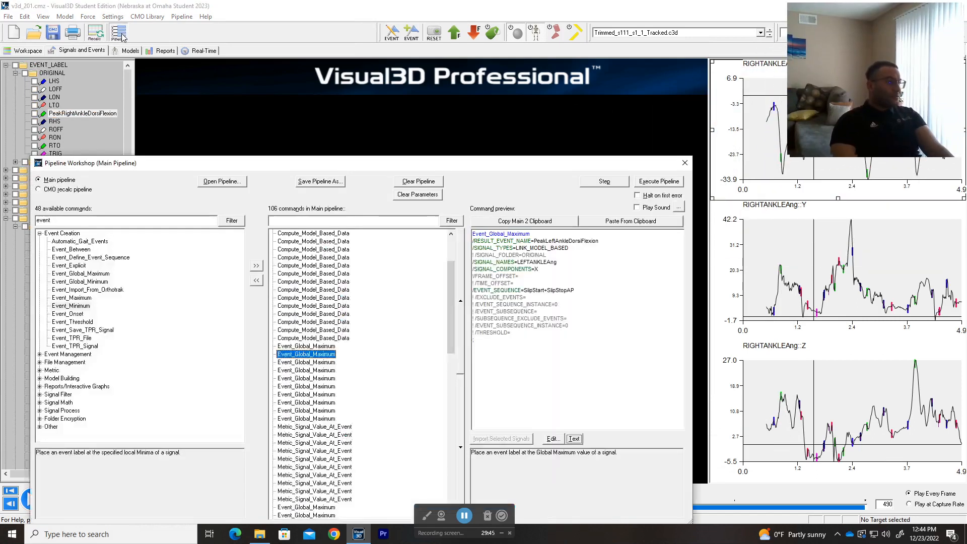
drag(428, 163, 446, 96)
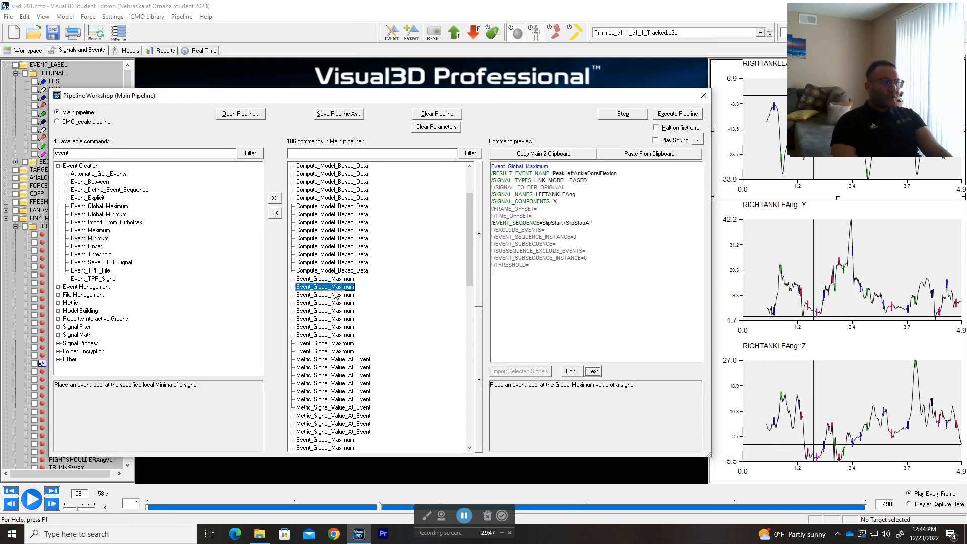
scroll(403, 295, down, 2)
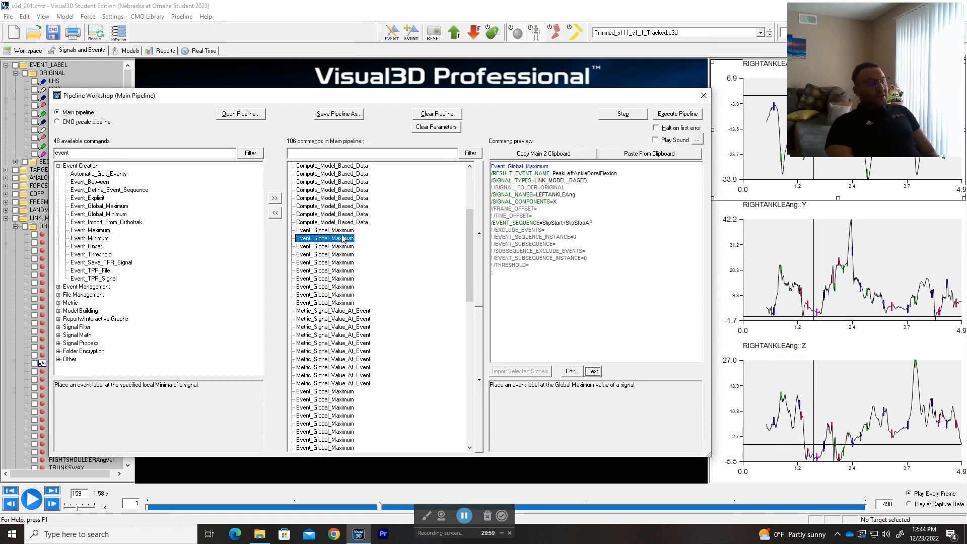
key(Up)
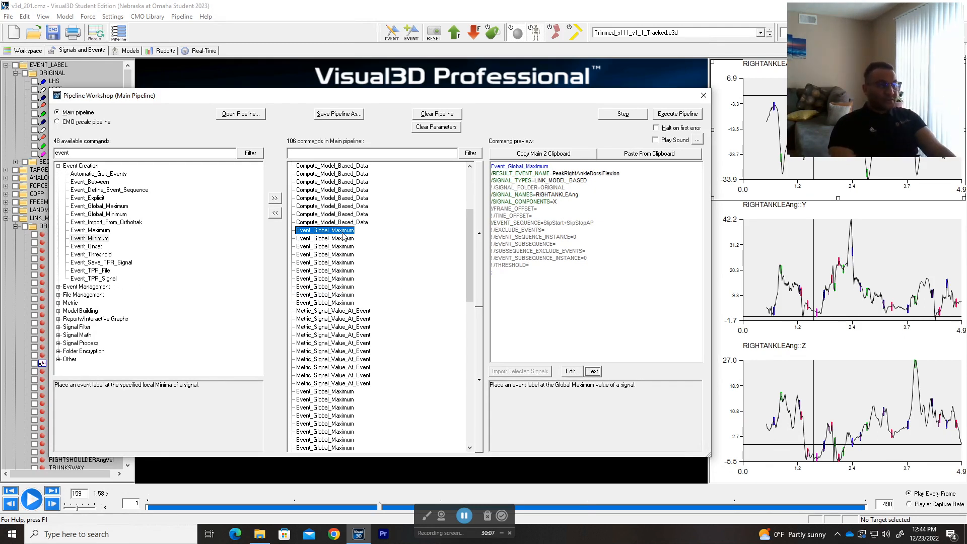
scroll(413, 321, down, 5)
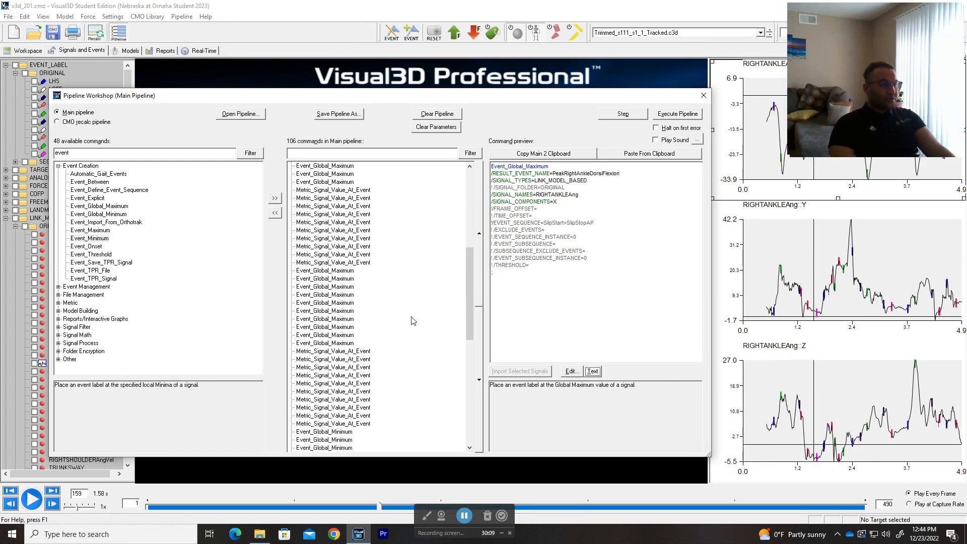
scroll(414, 321, down, 3)
scroll(414, 321, up, 10)
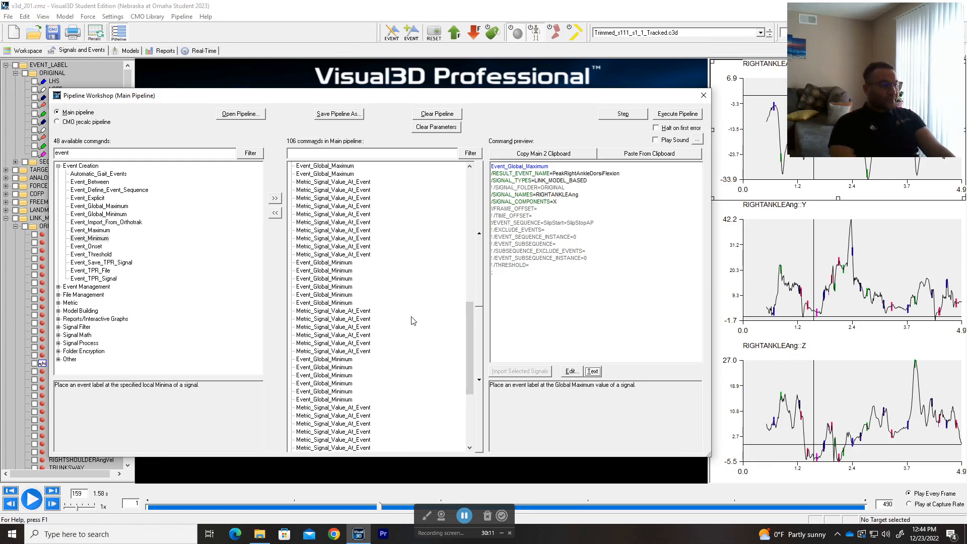
scroll(413, 321, down, 2)
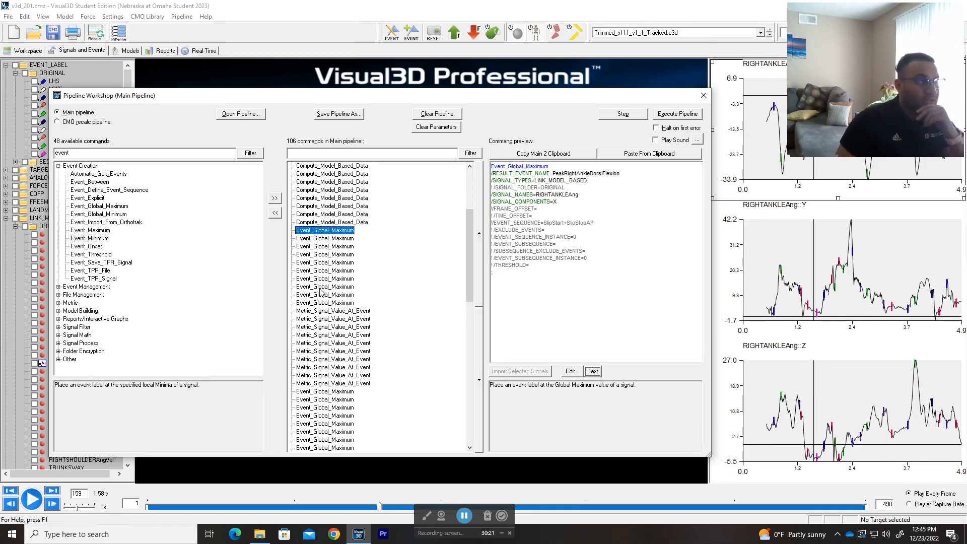
click(353, 312)
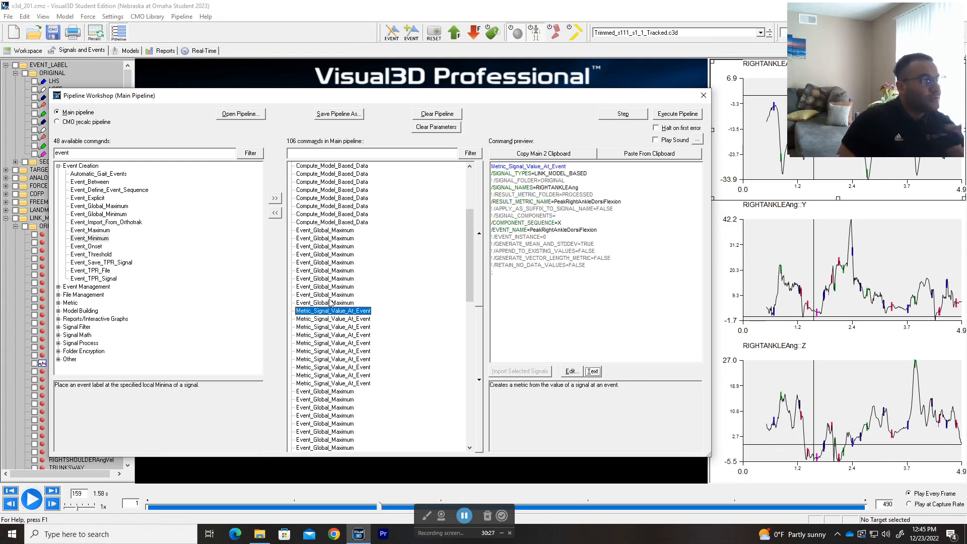
Step: Filter the available commands by 'metric'
double_click(61, 153)
text(met)
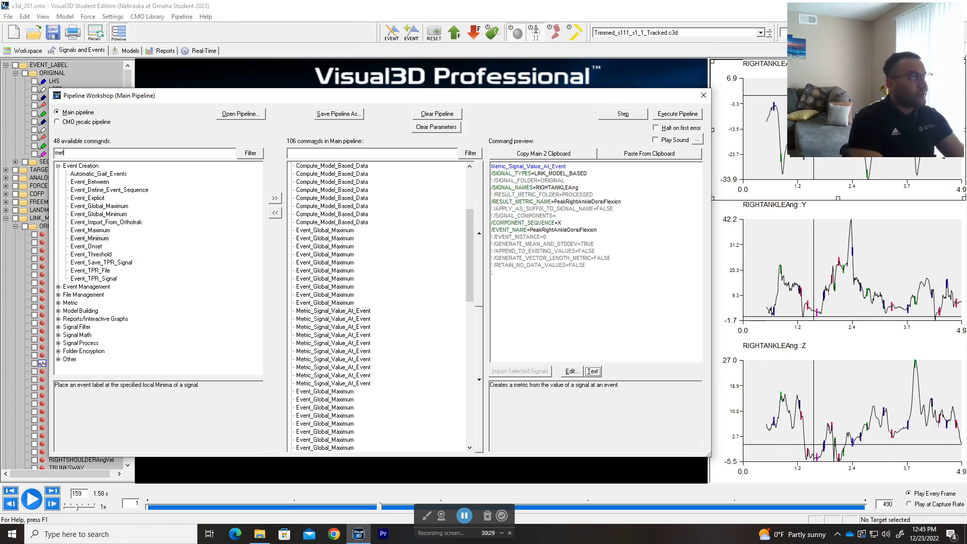
text(ric)
key(ctrl+a)
text(metric)
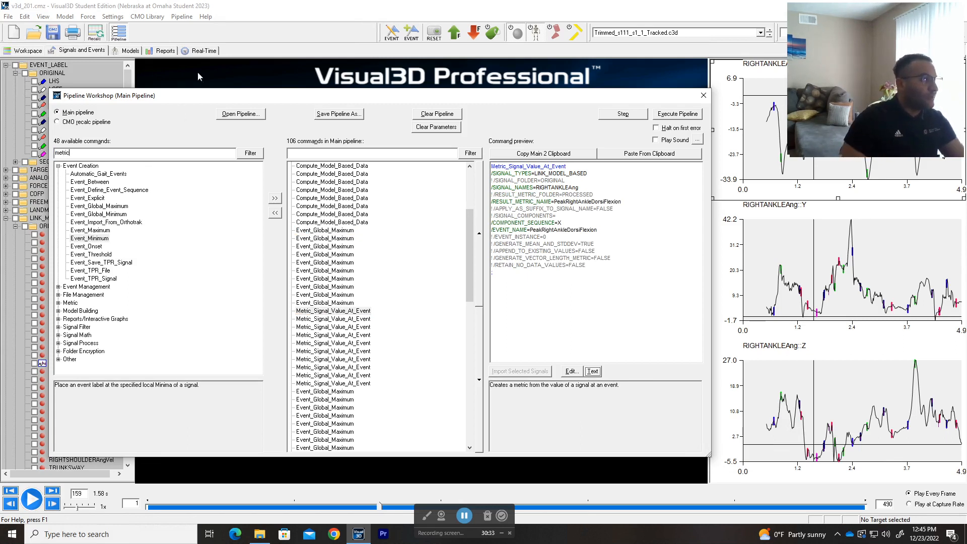
click(257, 155)
Step: Expand Metric and open the pipeline's Metric_Signal_Value_At_Event command text in the Command Editor
click(59, 167)
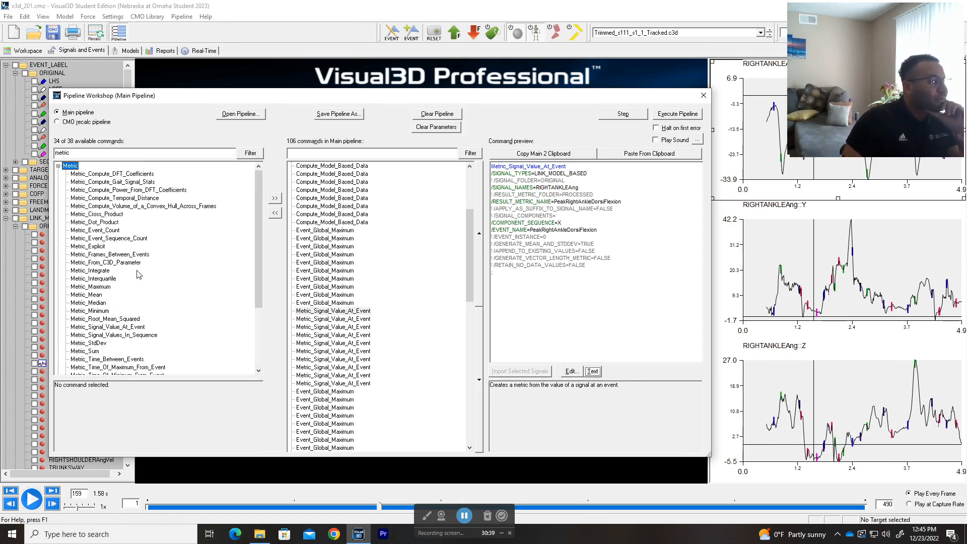
scroll(139, 274, down, 1)
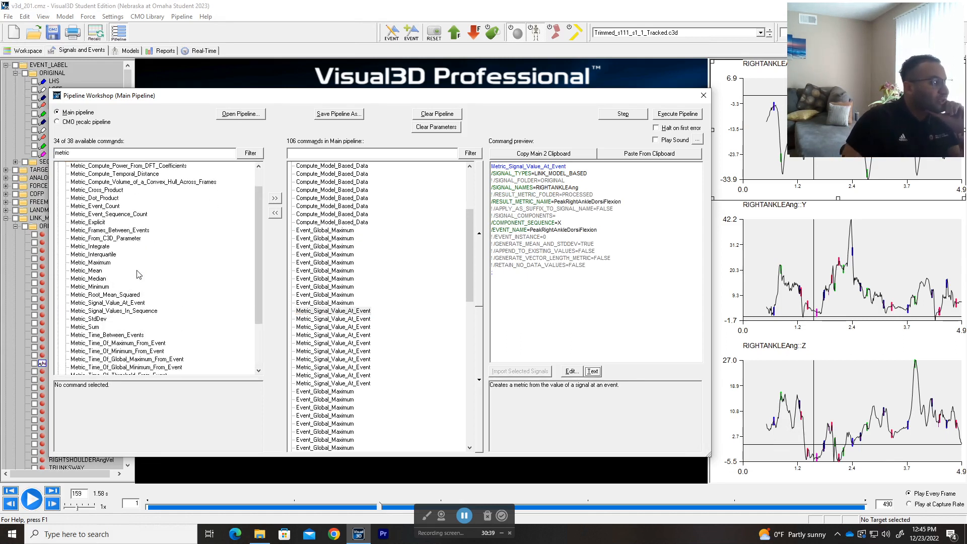
click(105, 304)
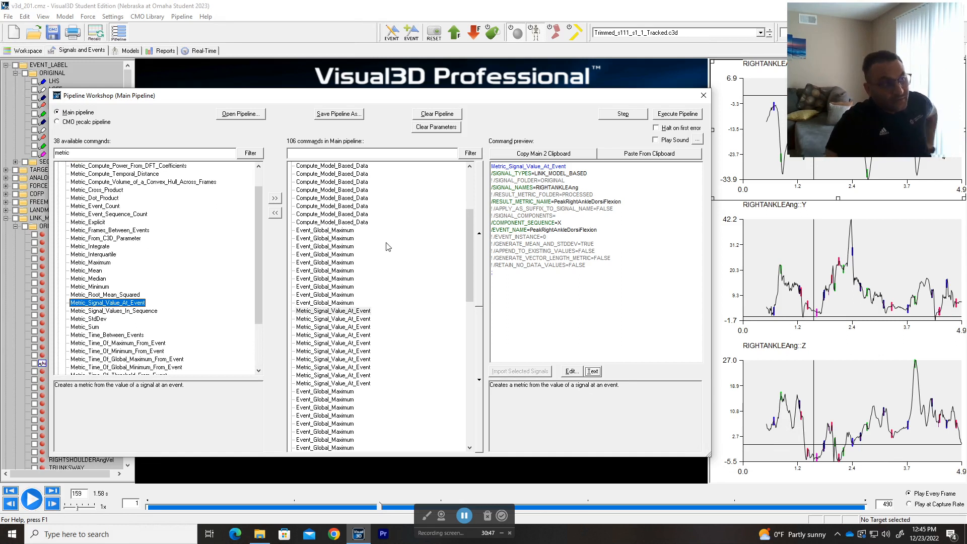
click(351, 312)
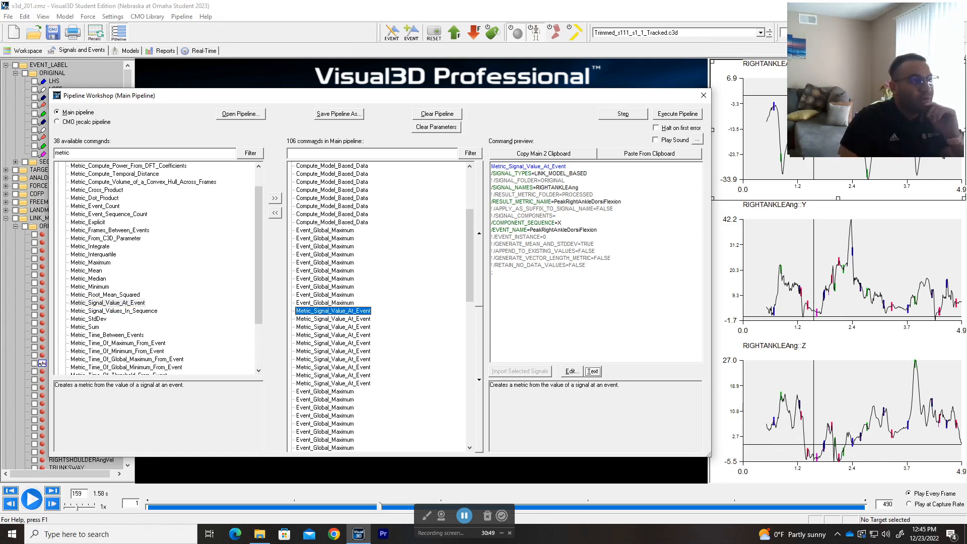
drag(579, 187, 540, 188)
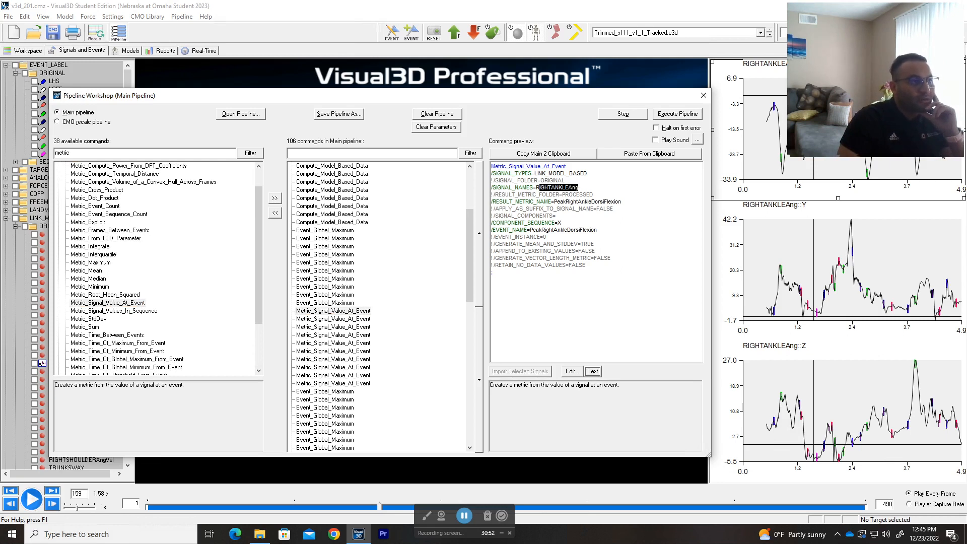
click(592, 372)
drag(466, 171, 506, 164)
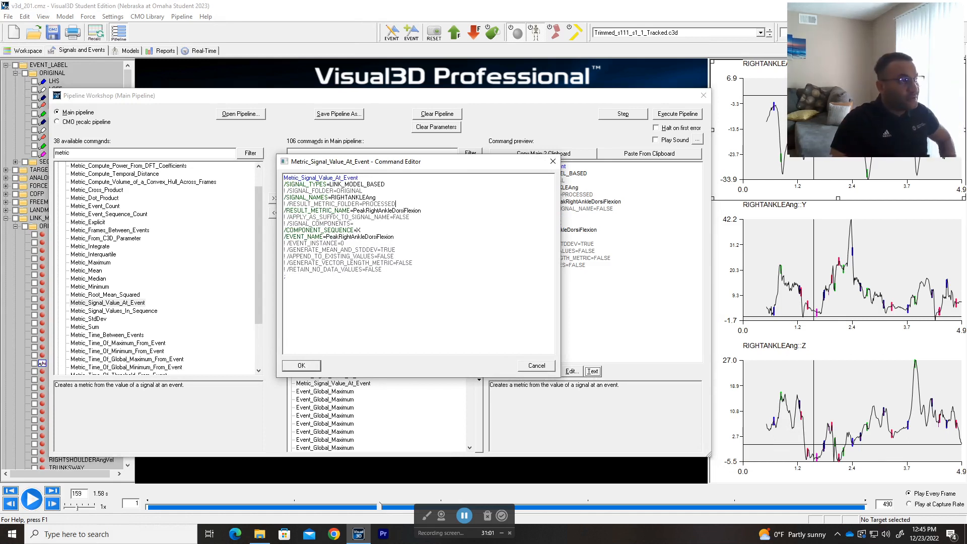
Step: Review the PeakRightAnkleDorsiFlexion metric and event name lines, then accept the command unchanged
drag(421, 211, 353, 210)
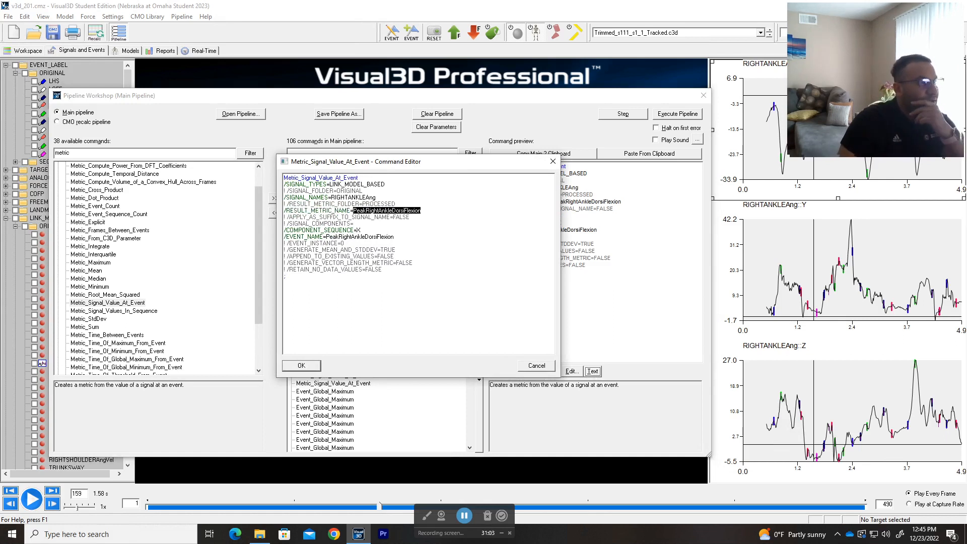
click(355, 224)
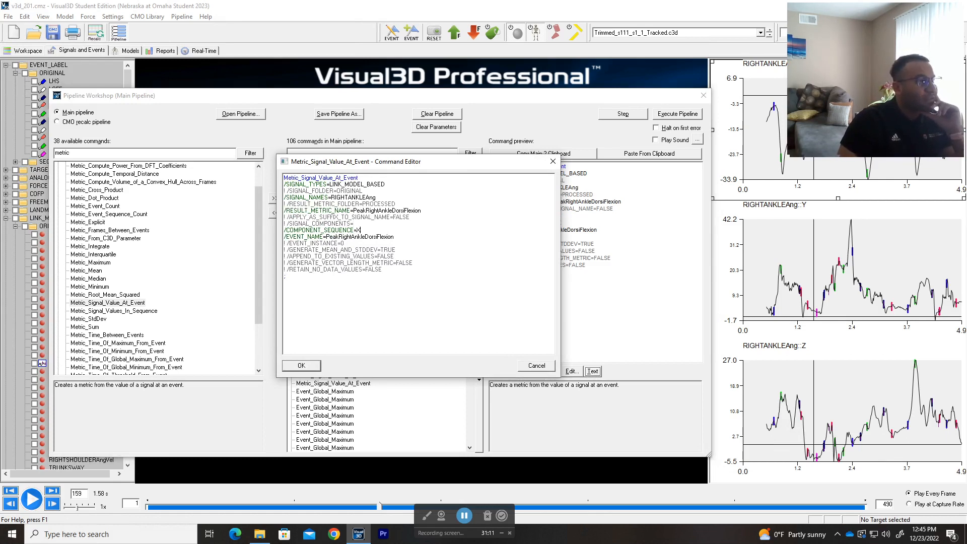
drag(326, 237, 396, 236)
click(345, 243)
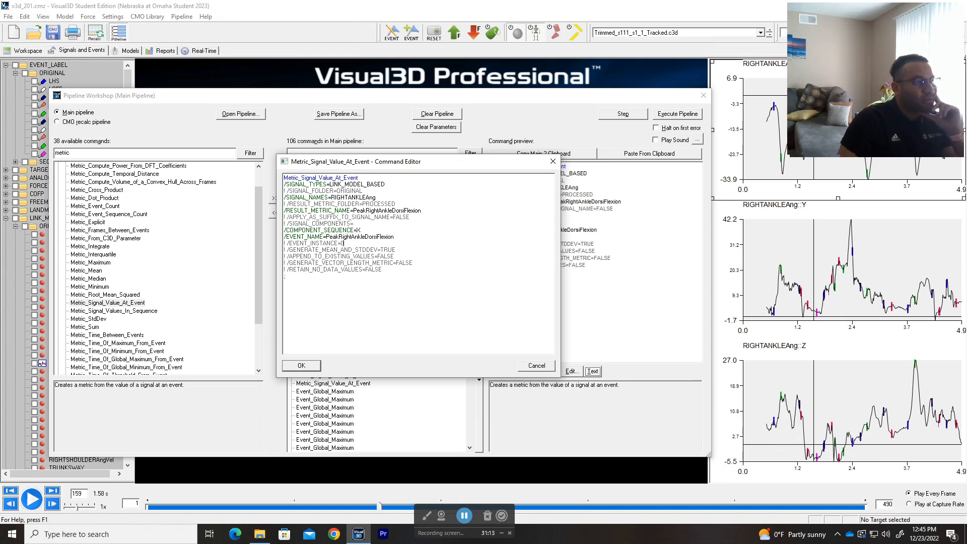
click(302, 366)
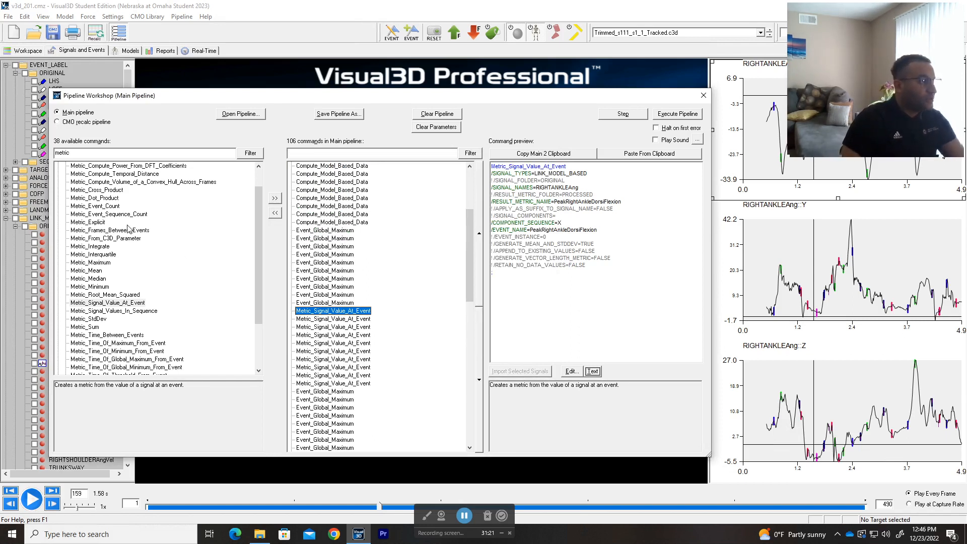
Step: Compare the Metric_Maximum and Metric_Minimum descriptions, then add Metric_Maximum after Metric_Signal_Value_At_Event
click(104, 263)
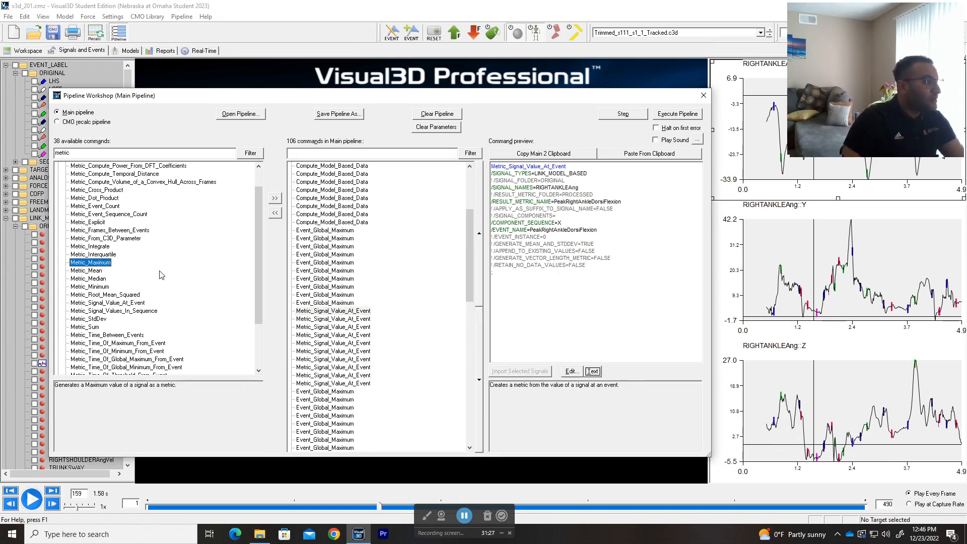
scroll(162, 275, up, 1)
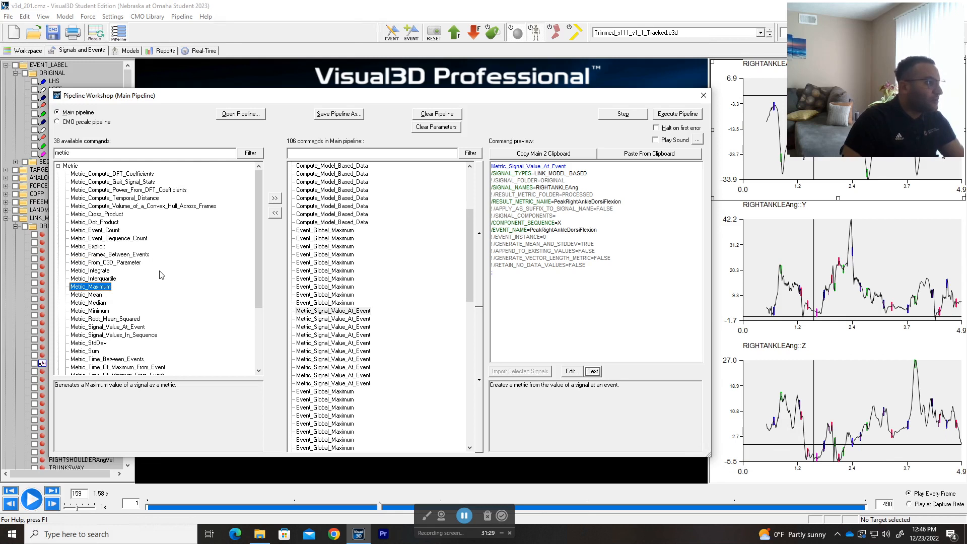
scroll(161, 274, down, 1)
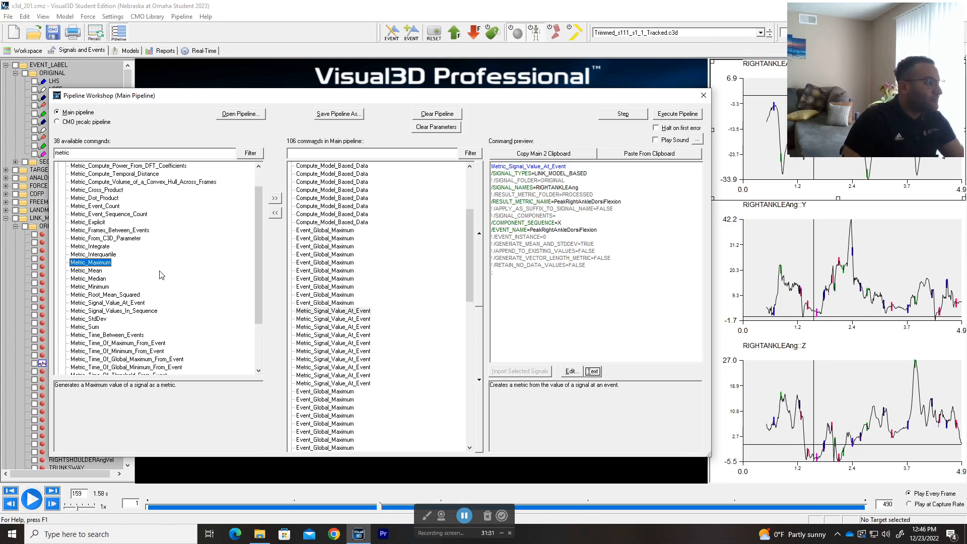
scroll(161, 275, down, 3)
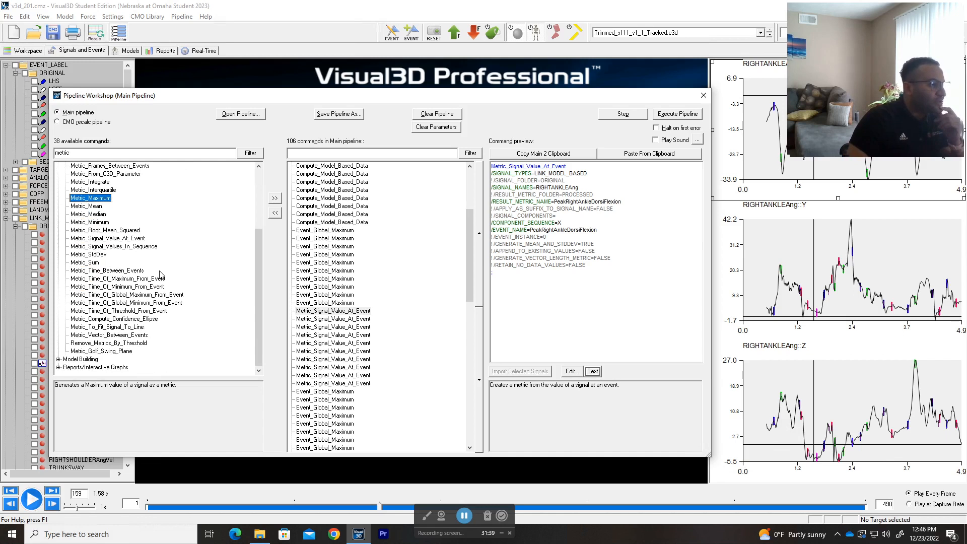
scroll(183, 257, up, 1)
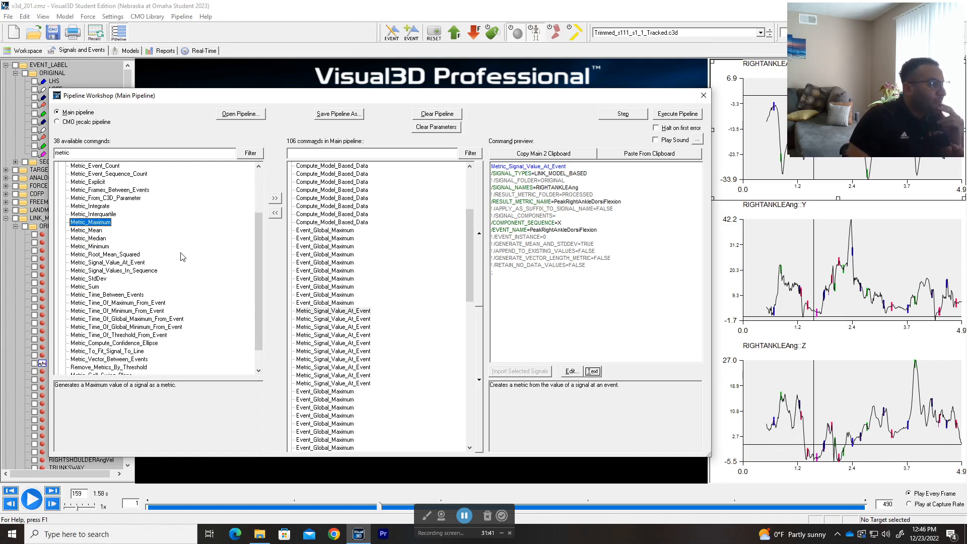
click(95, 248)
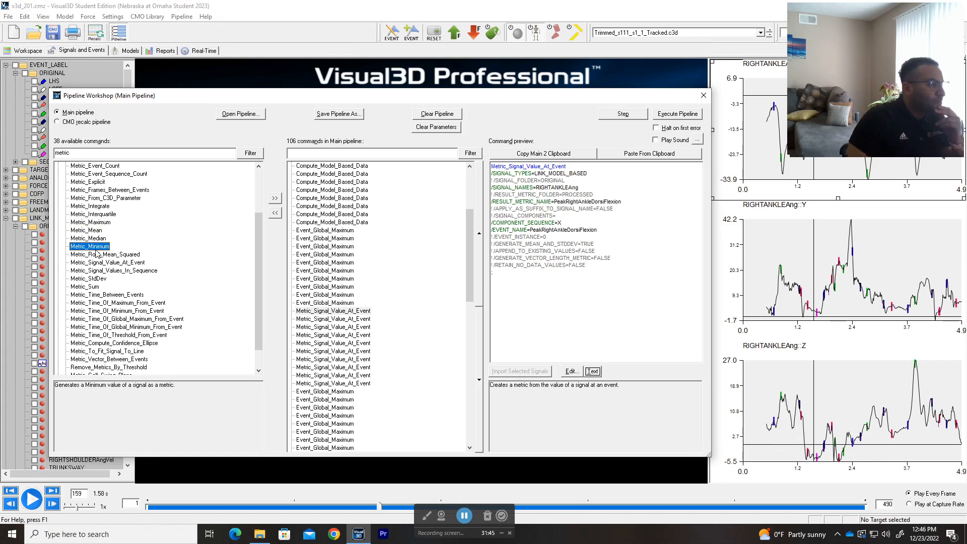
click(96, 222)
scroll(175, 251, up, 3)
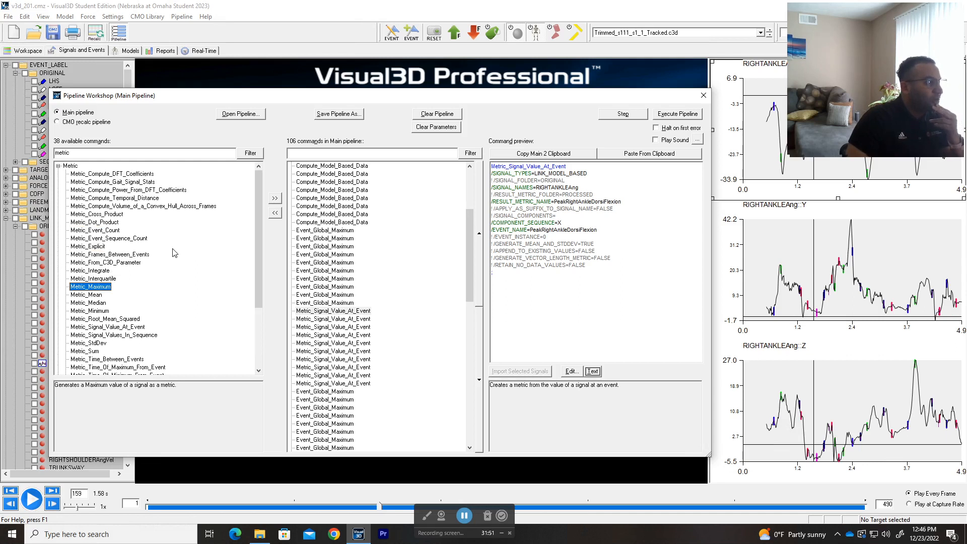
double_click(95, 287)
click(320, 320)
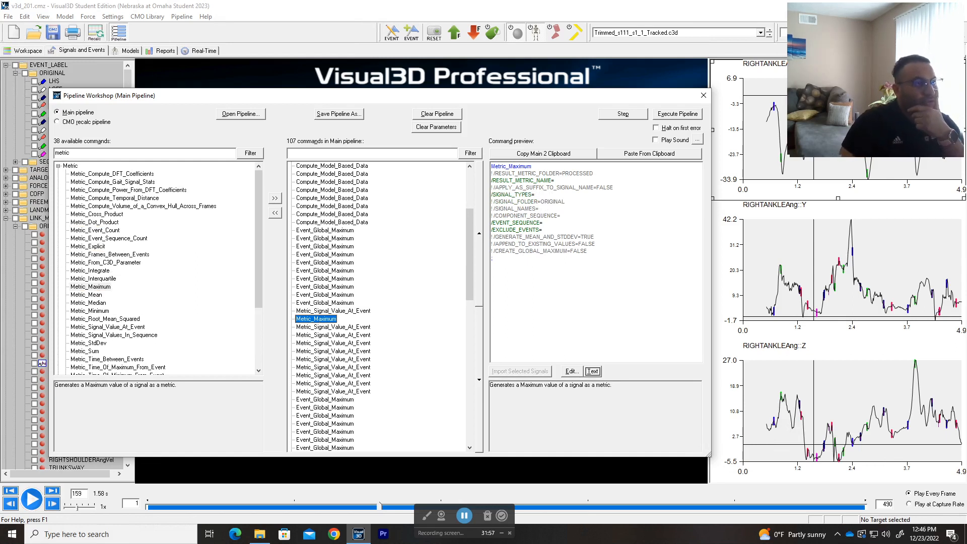
Step: Open the Metric_Maximum settings, toggle 'Compute Maximum of the Maximums', then cancel without saving
double_click(325, 322)
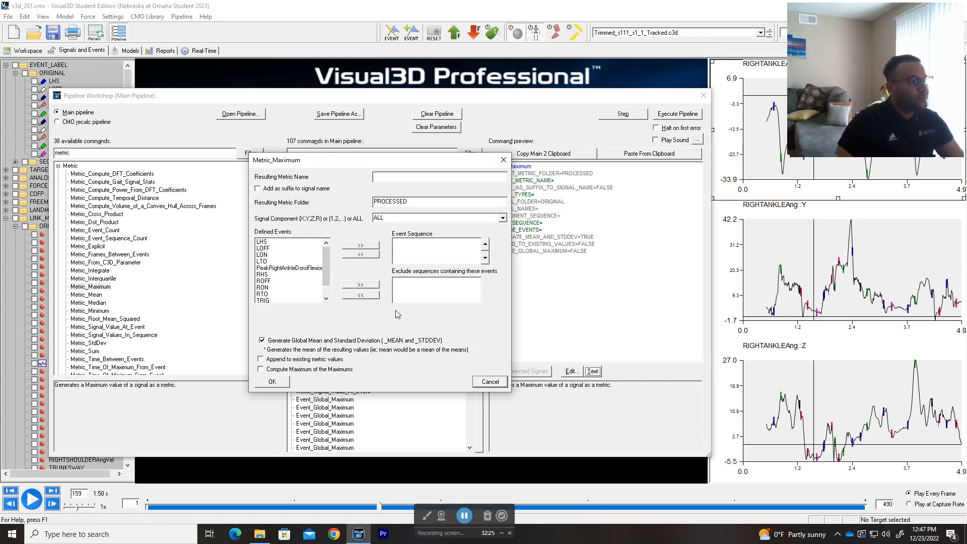
click(261, 369)
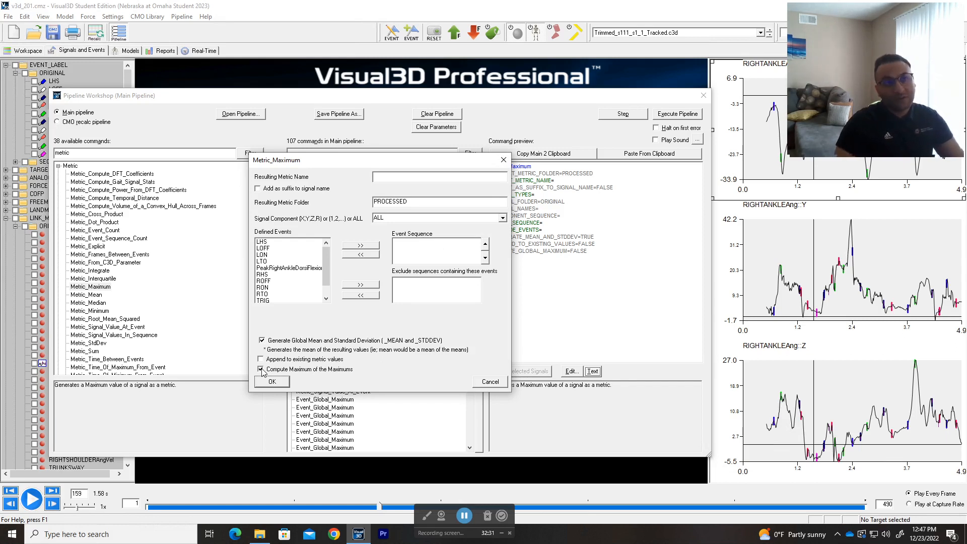
click(262, 371)
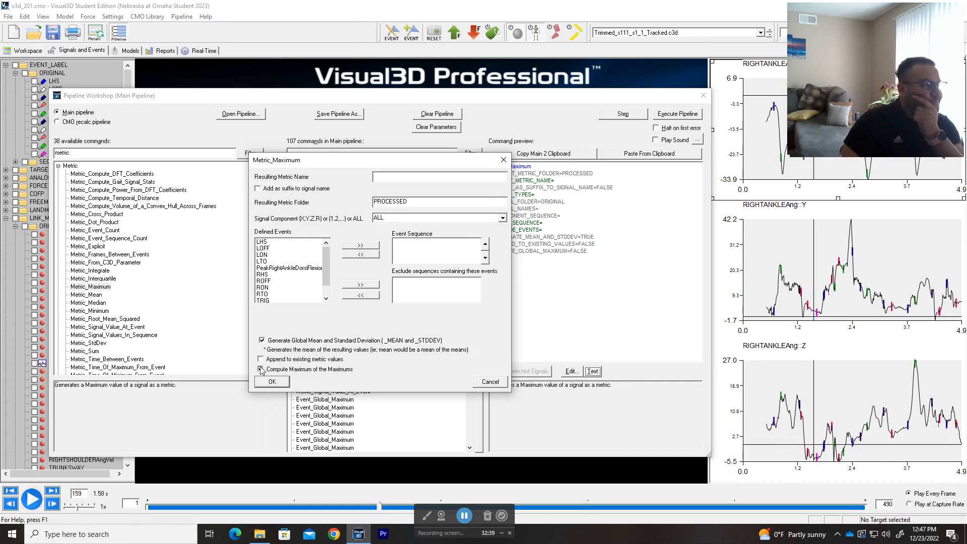
click(262, 370)
click(490, 383)
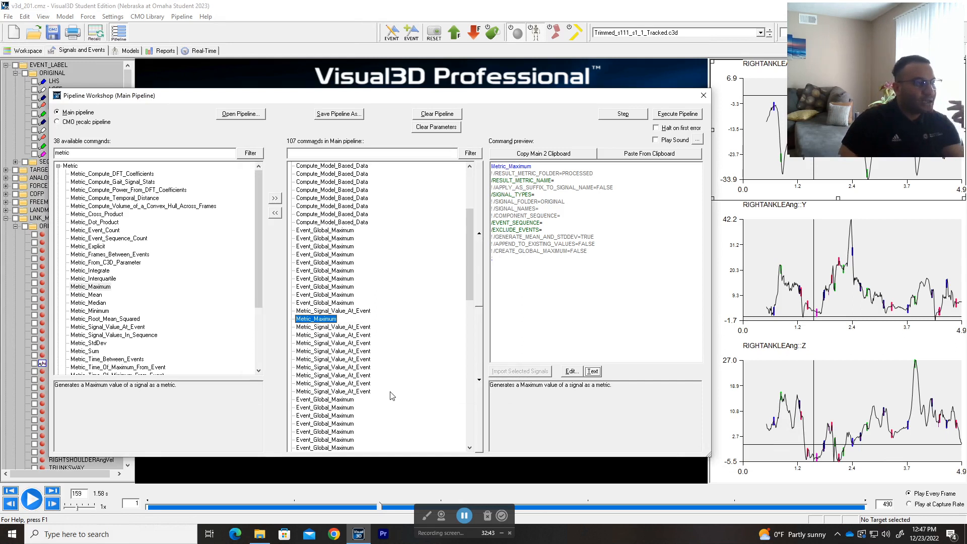
scroll(391, 395, down, 5)
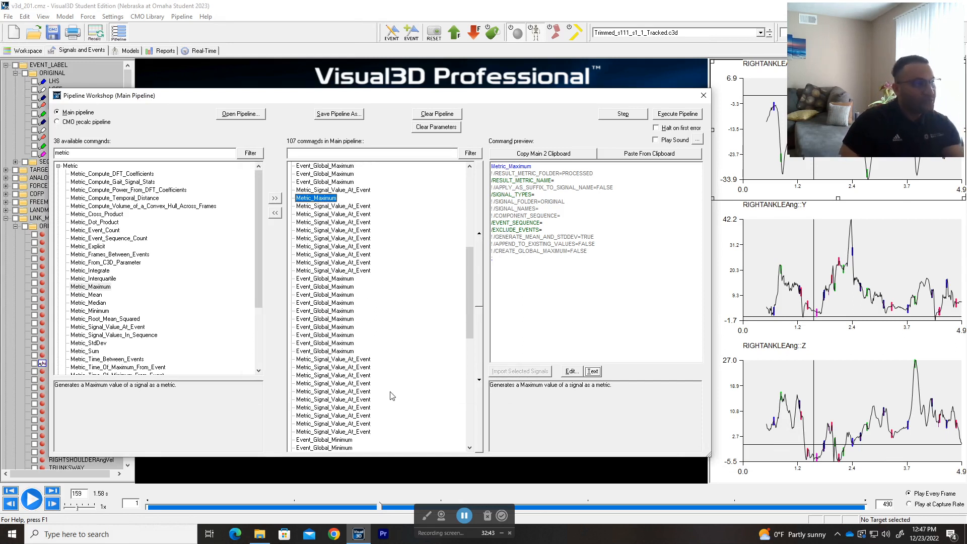
Step: Delete the blank Metric_Maximum step and inspect the first Event_Global_Maximum command
click(275, 213)
drag(395, 185, 354, 192)
click(412, 237)
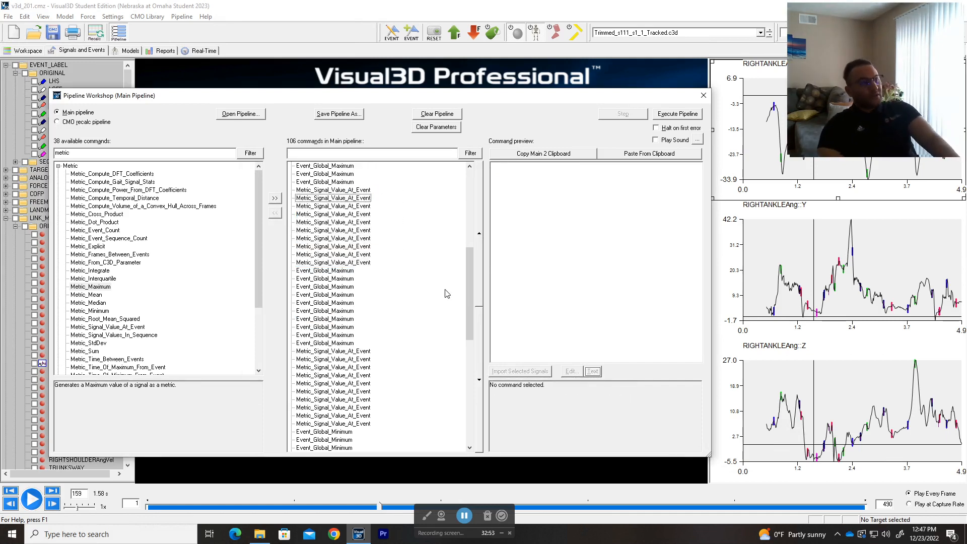
scroll(412, 262, up, 10)
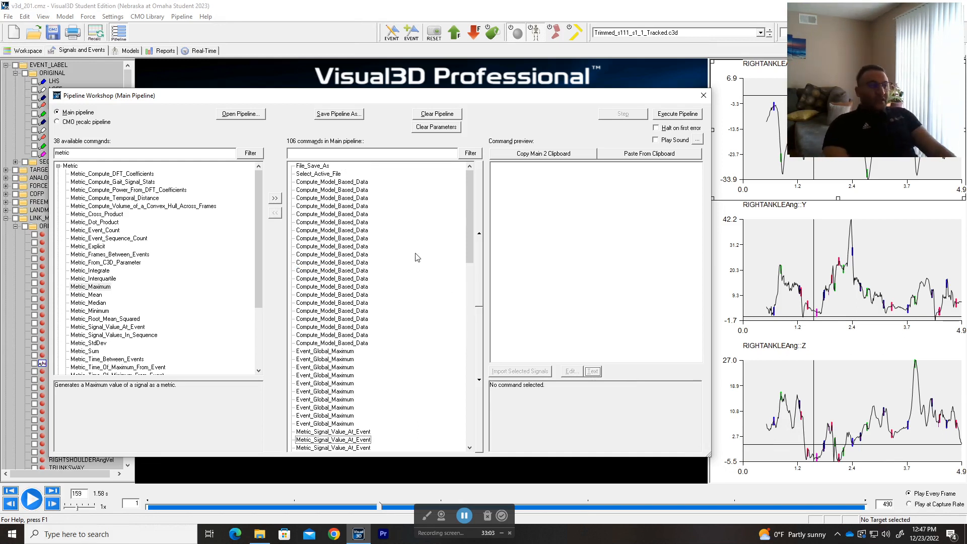
scroll(411, 326, down, 5)
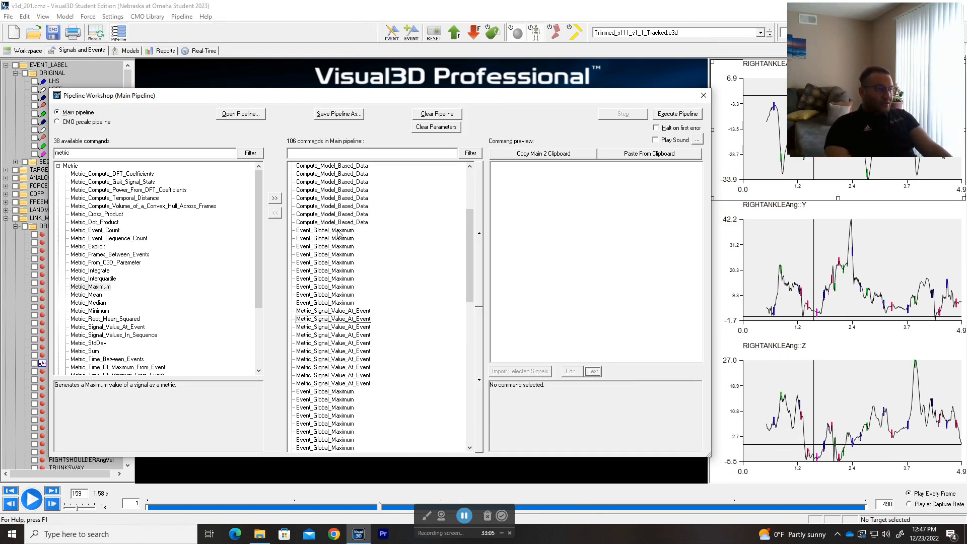
click(338, 231)
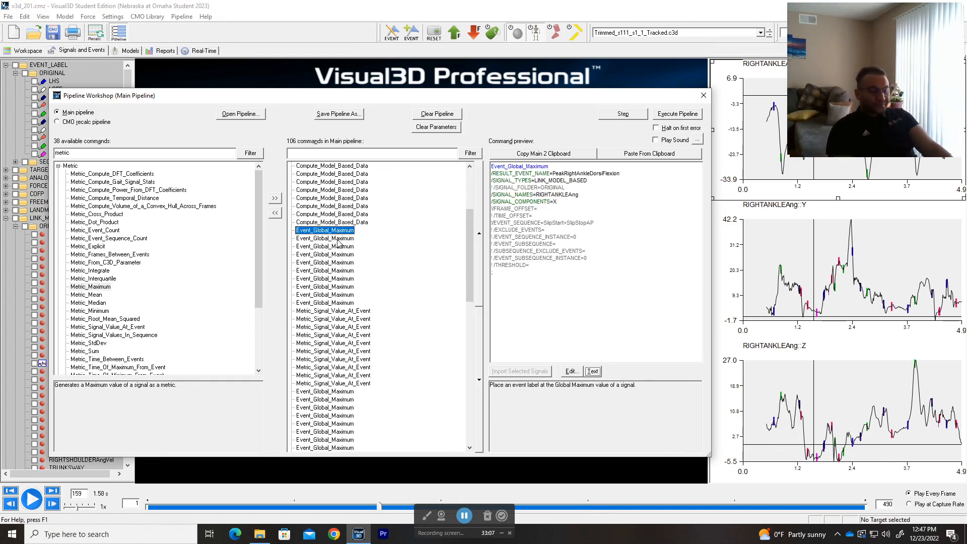
Step: Inspect the first Event_Global_Maximum command's parameters and settings, including its SlipStart+SlipStopAP sequence
click(338, 239)
click(338, 232)
drag(594, 223, 544, 223)
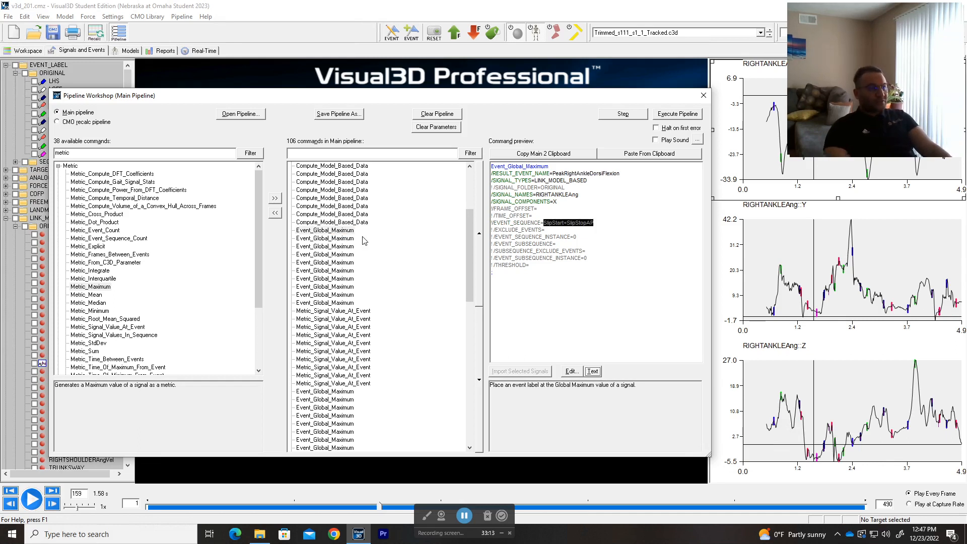
double_click(338, 231)
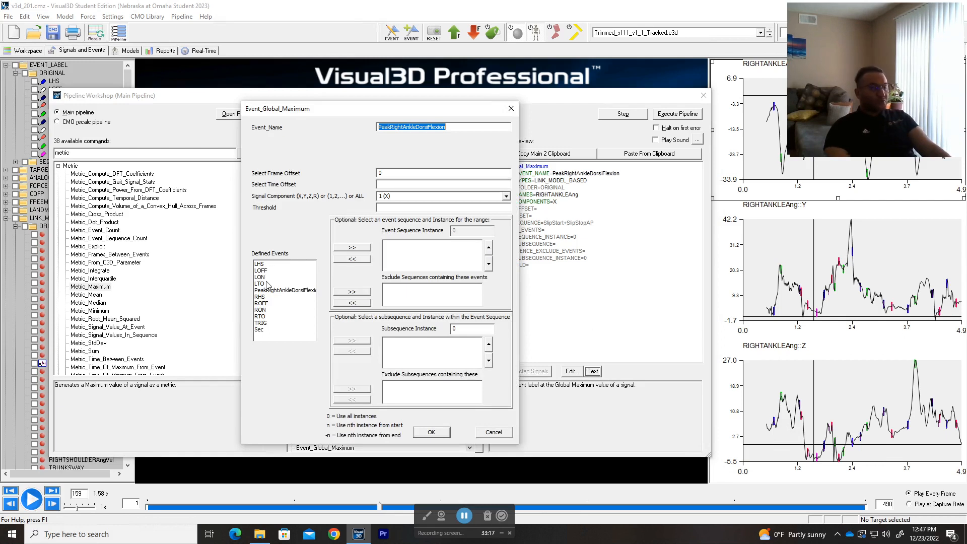
click(510, 109)
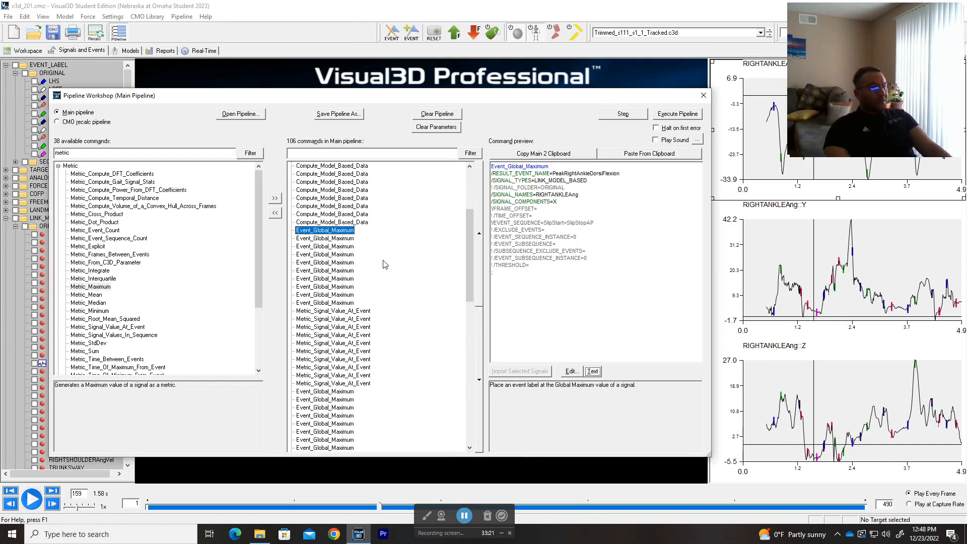
Step: Filter the available commands by 'event' instead of 'metric' and expand Event Creation
click(160, 154)
key(ctrl+a)
text(ev)
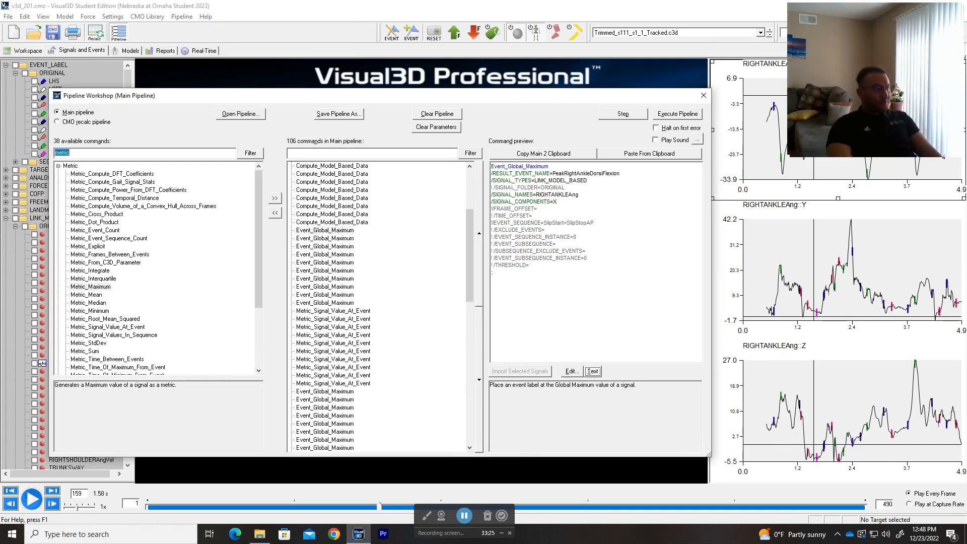
text(ent)
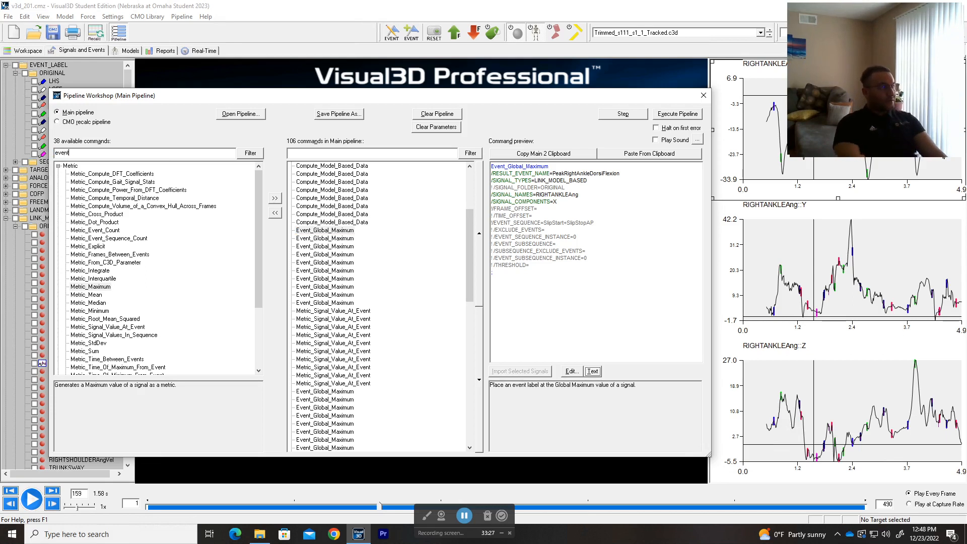
click(250, 154)
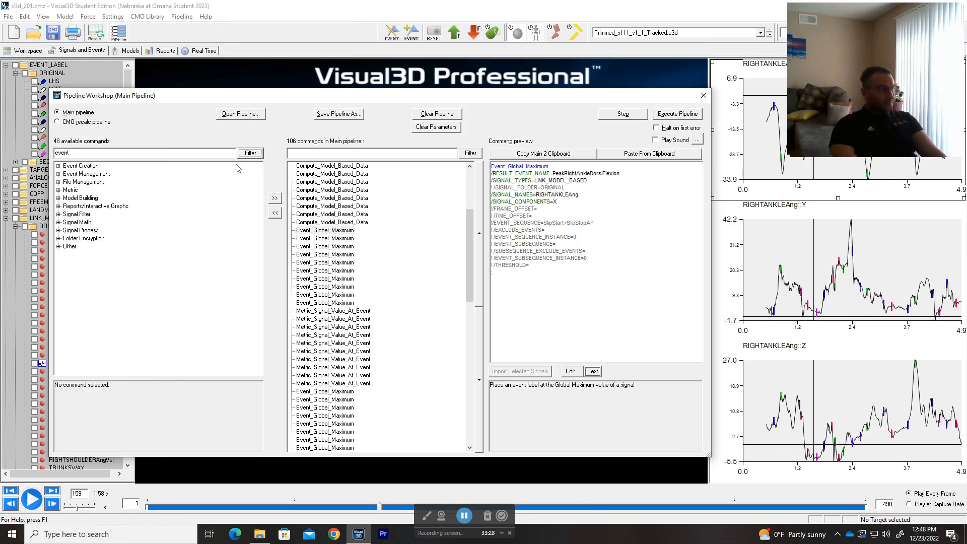
click(58, 166)
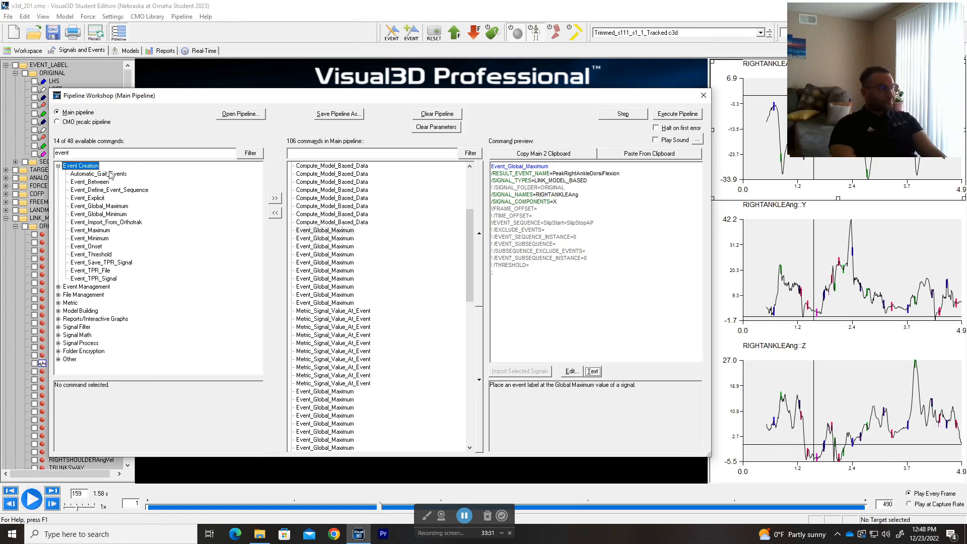
click(101, 216)
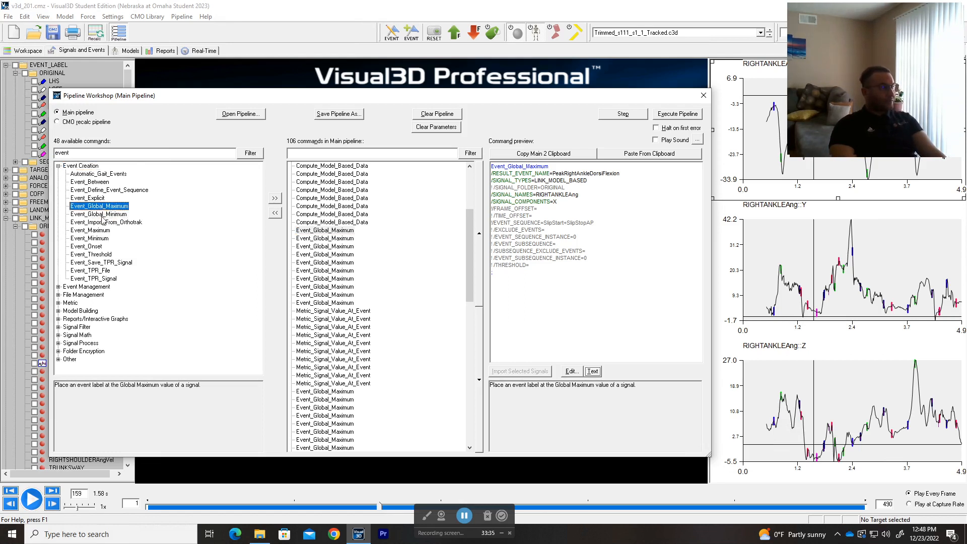
Step: Insert Event_Maximum after the first Event_Global_Maximum and copy the PeakRightAnkleDorsiFlexion event name
click(99, 231)
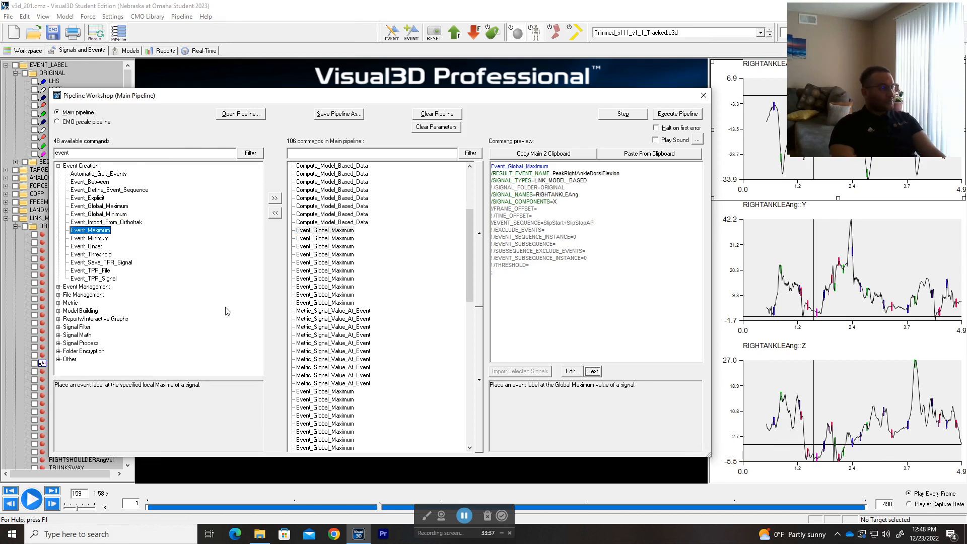
drag(106, 232, 328, 240)
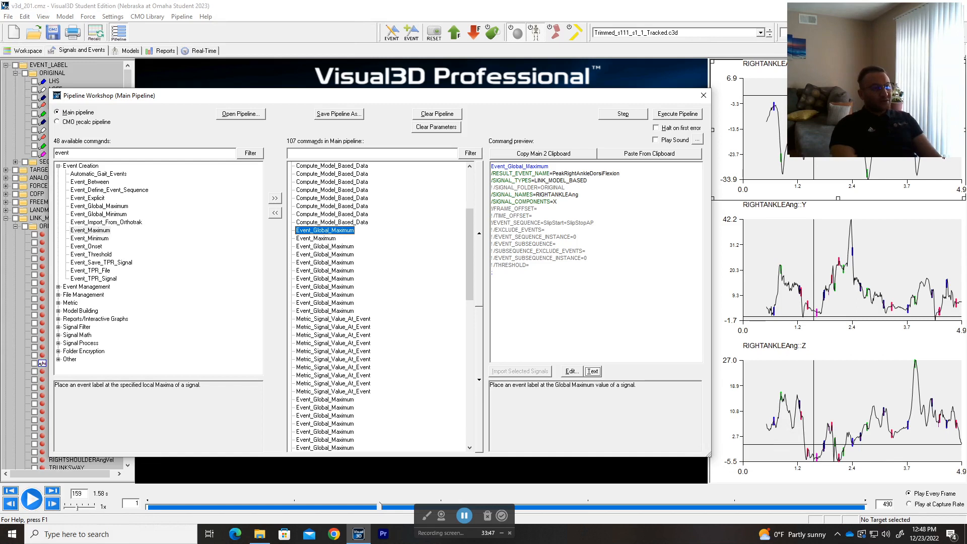
drag(622, 174, 550, 175)
key(ctrl+c)
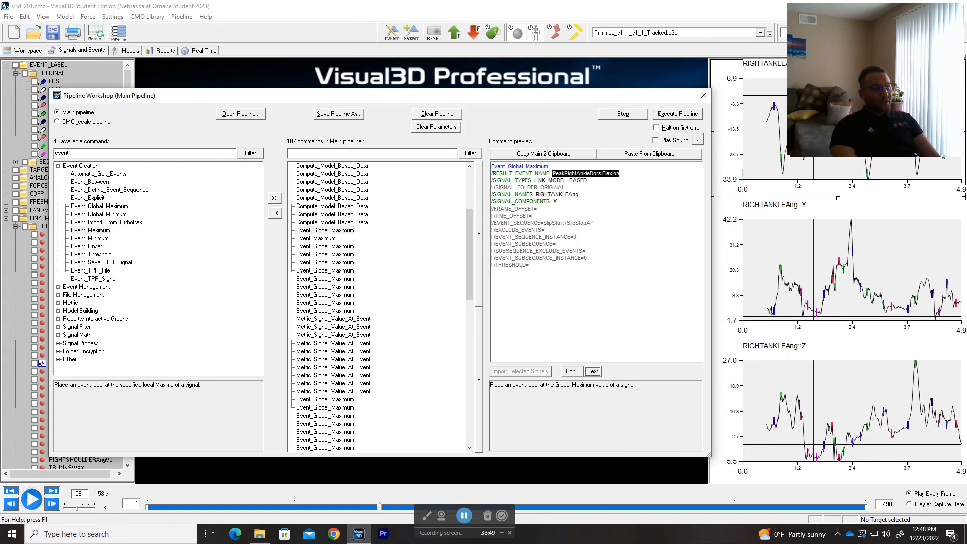
Step: Compare the Event_Maximum and Event_Global_Maximum settings, leaving Event_Maximum's settings open
double_click(326, 239)
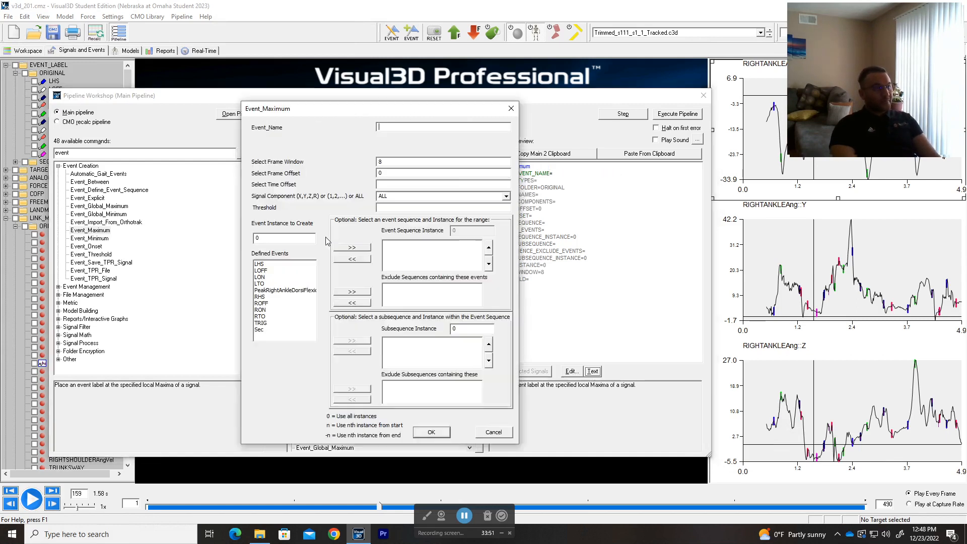
click(511, 109)
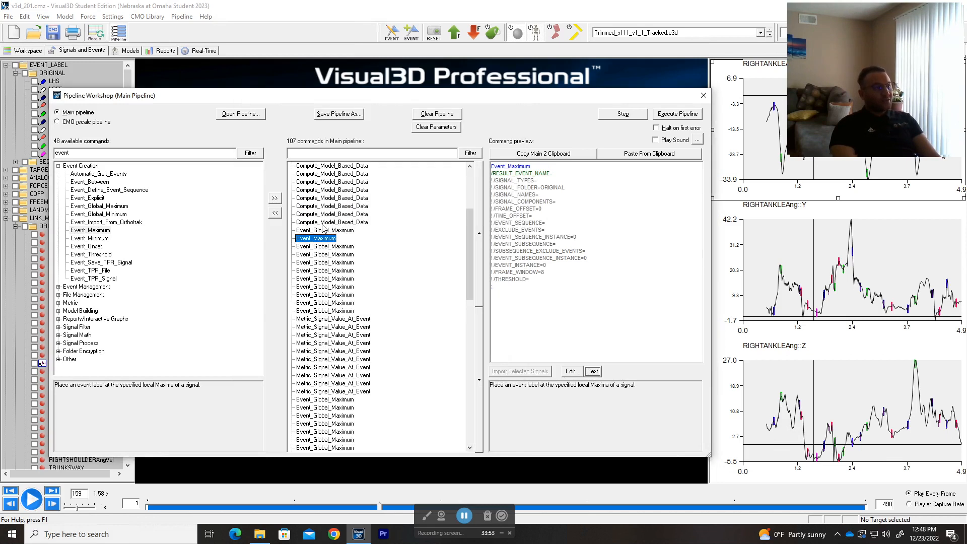
click(323, 231)
double_click(323, 231)
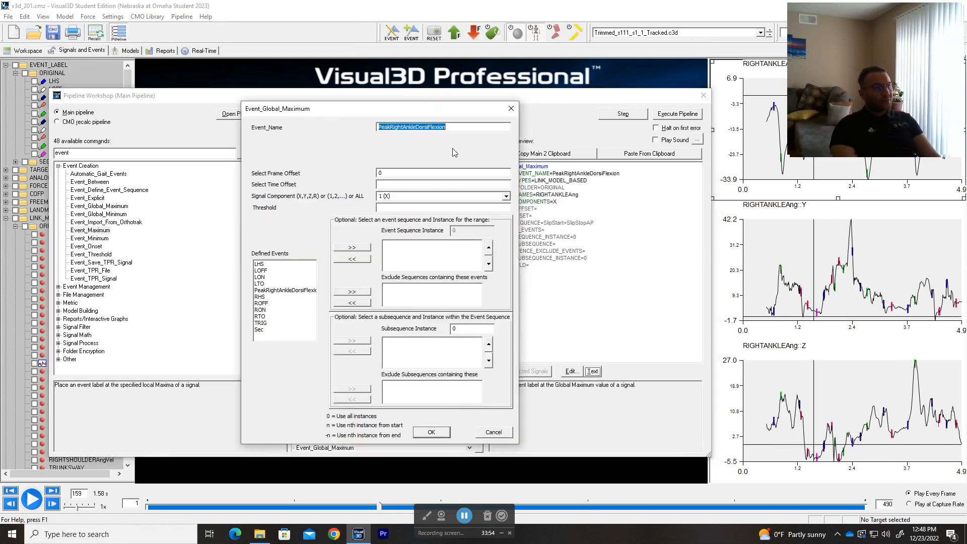
click(511, 109)
double_click(325, 239)
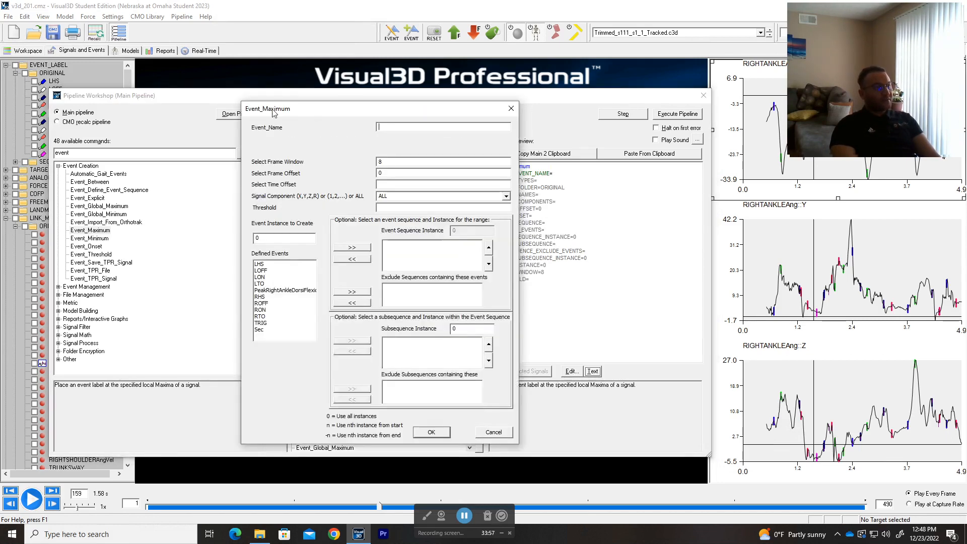
click(511, 109)
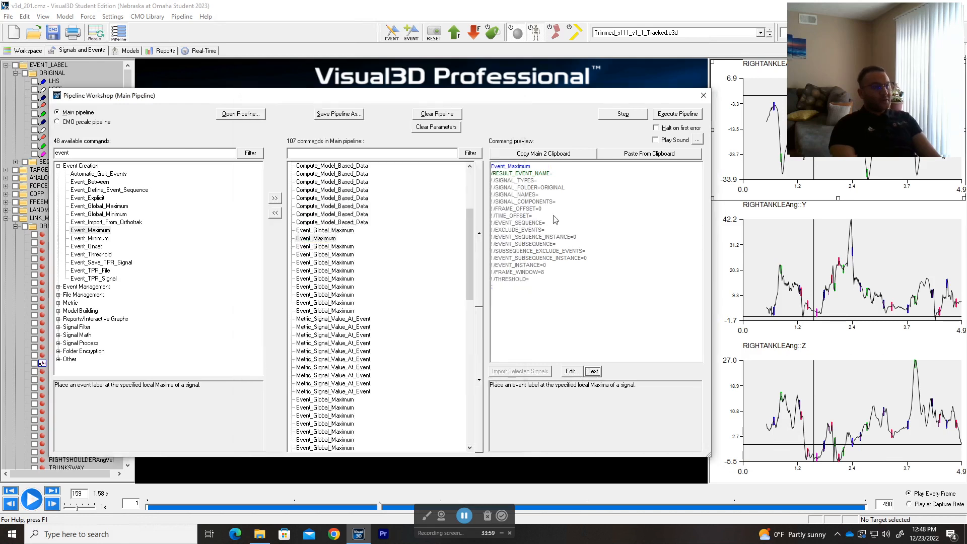
click(593, 372)
key(ctrl+v)
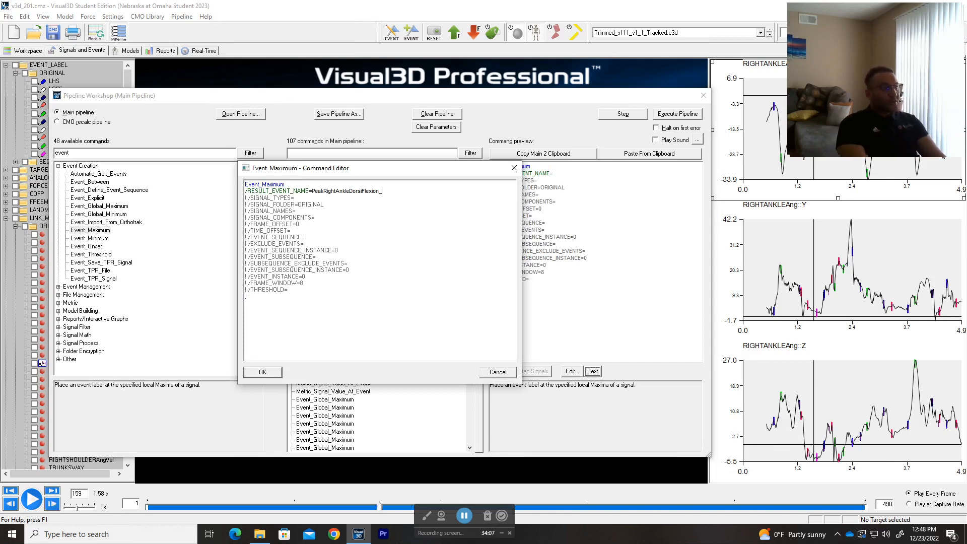
text(_loc)
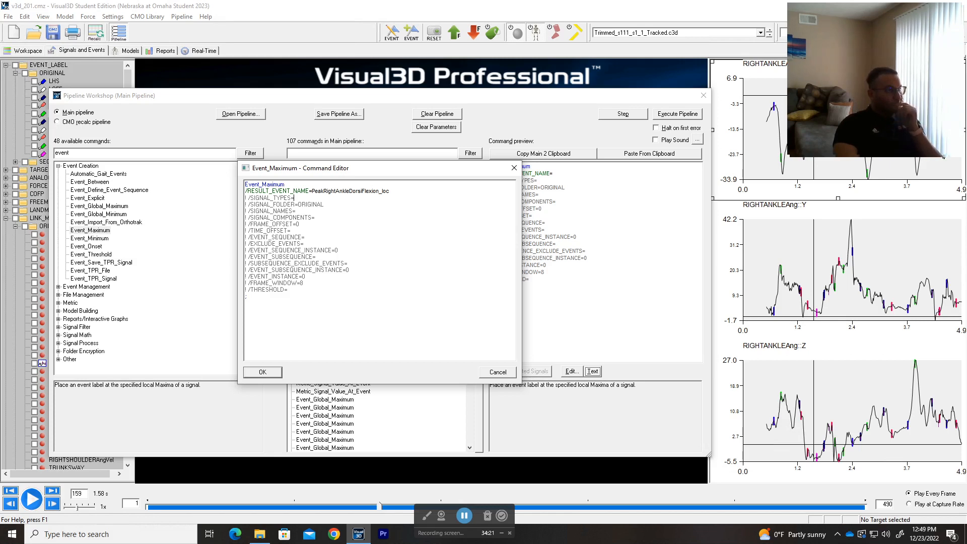
click(278, 372)
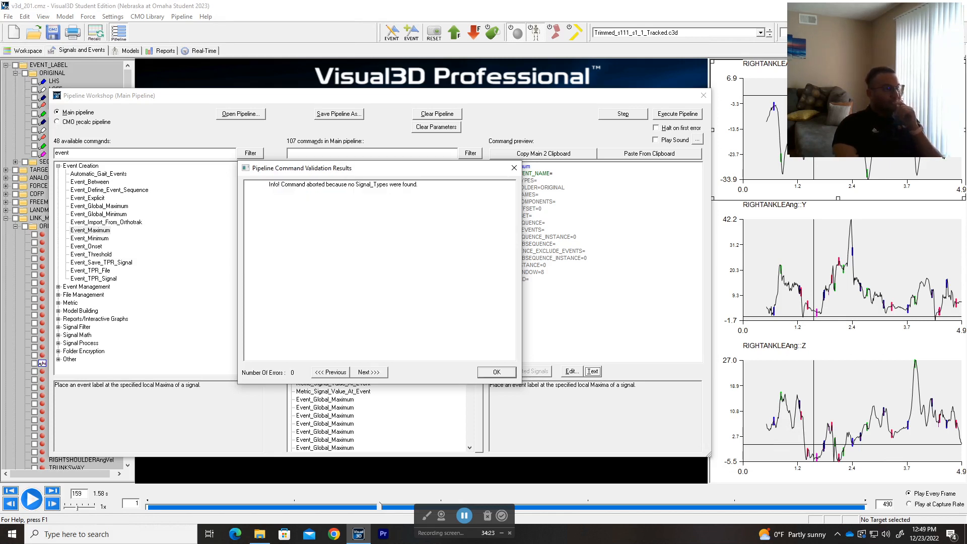
click(503, 374)
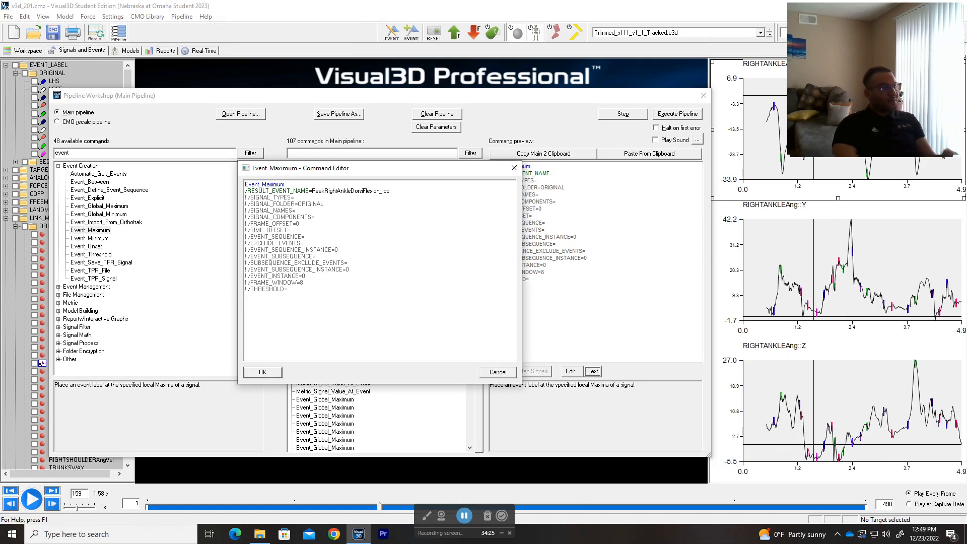
click(499, 373)
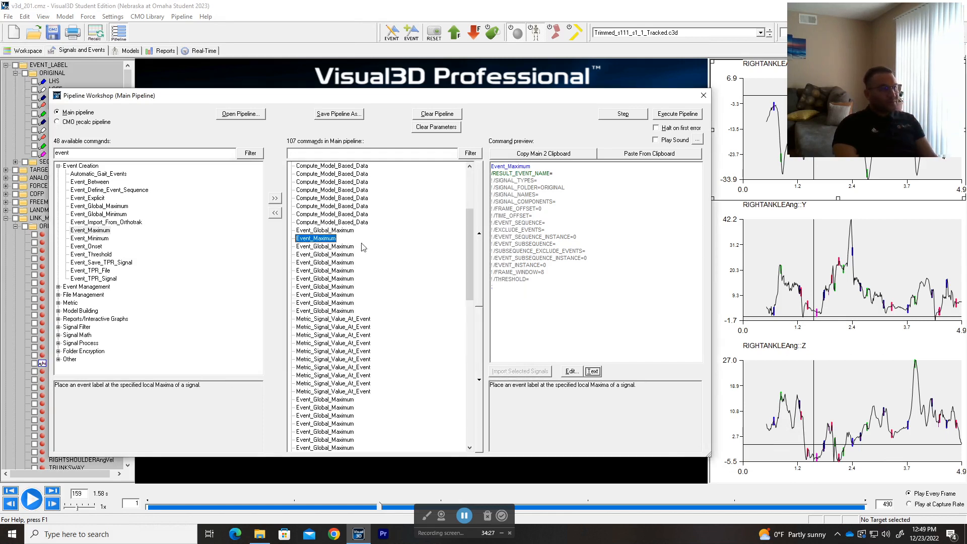
Step: Name the Event_Maximum event PeakRightAnkleDorsiFlexion_loc and restrict it to the X component
double_click(321, 244)
text(PeakRightAnkleDorsiFlexion)
text(_Loc)
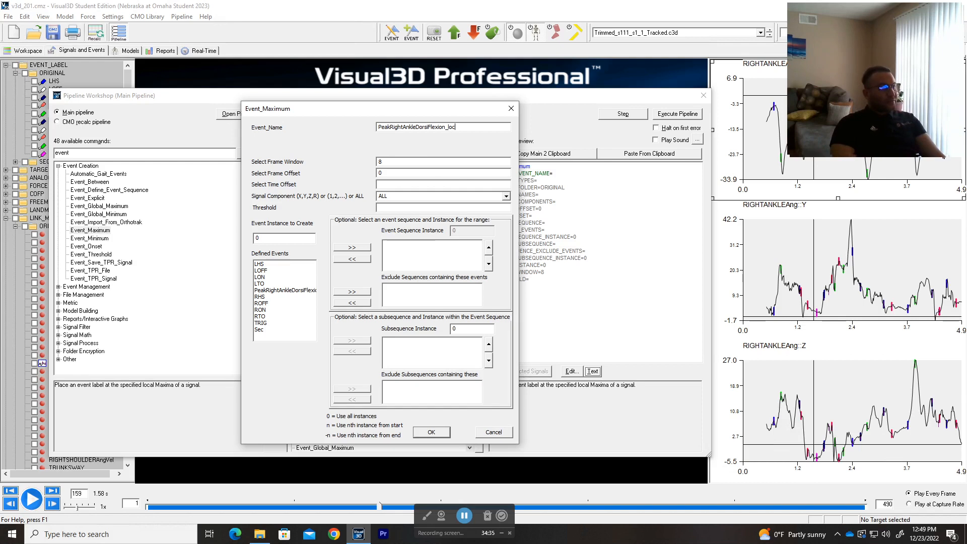
click(425, 162)
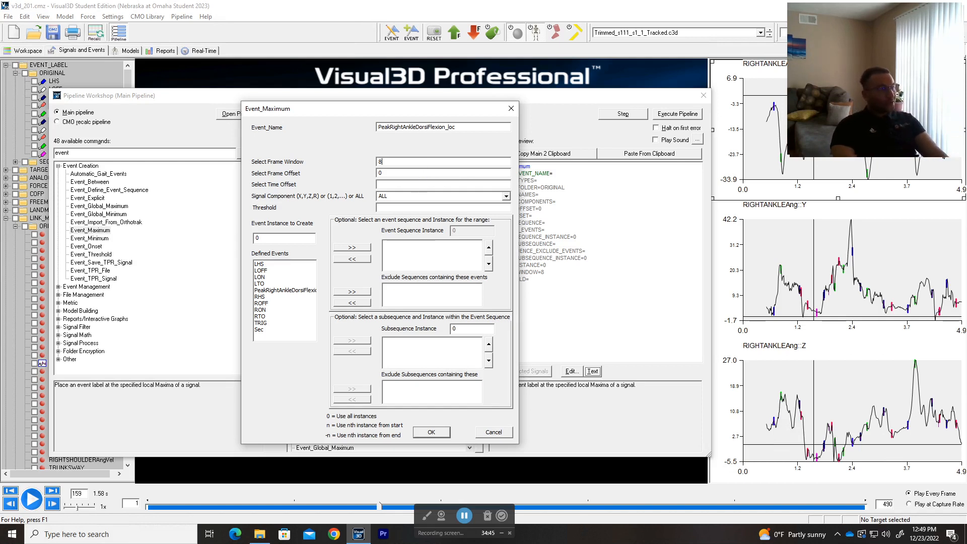
click(508, 196)
click(421, 204)
Step: Set the event sequence to RHS+RHS and confirm the Event_Maximum settings
click(272, 297)
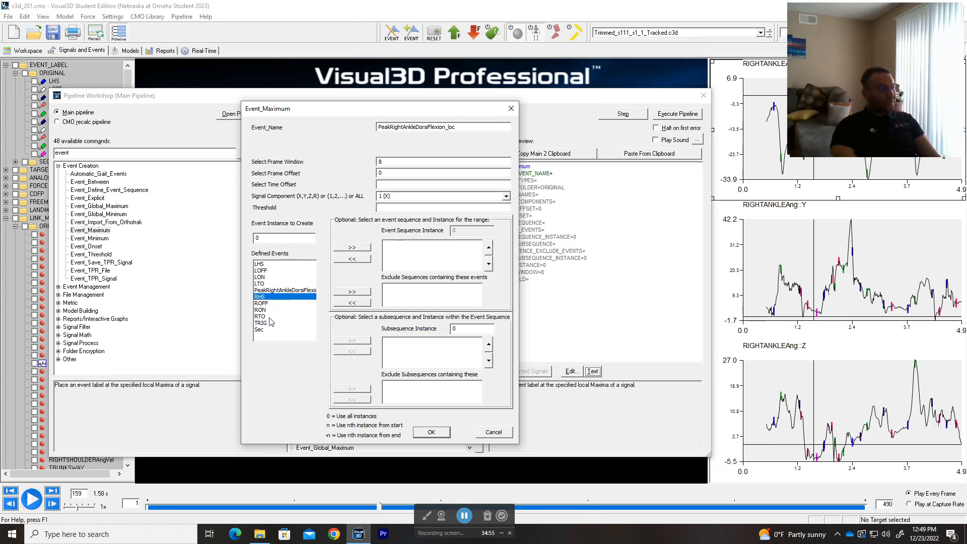
click(352, 247)
click(353, 249)
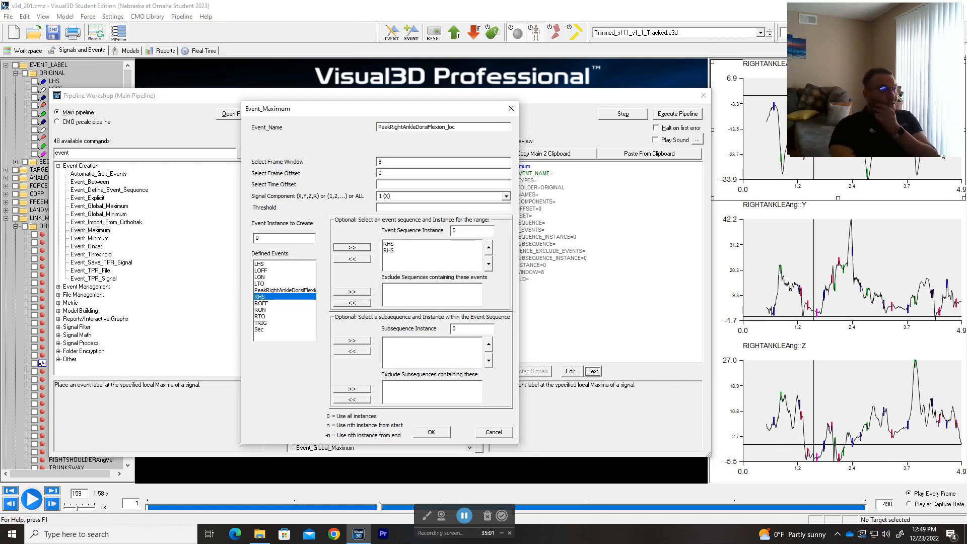
click(431, 432)
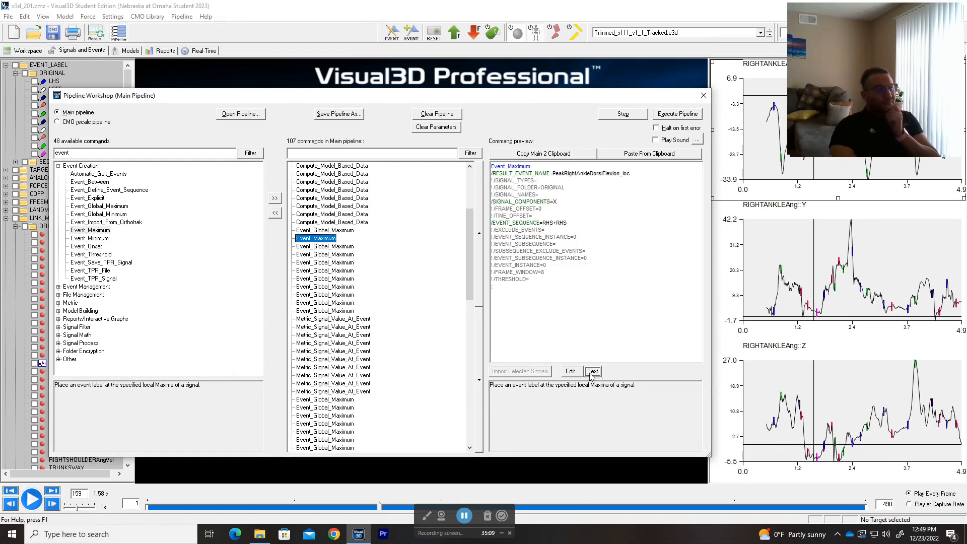
Step: Copy the LINK_MODEL_BASED signal type from the Event_Global_Maximum step's parameters
click(349, 230)
drag(588, 180, 535, 180)
key(ctrl+c)
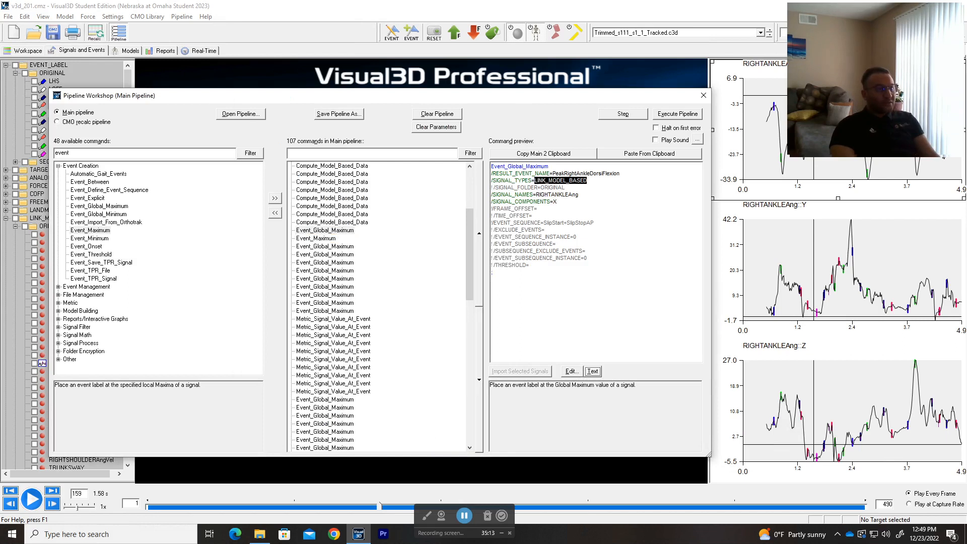
click(317, 238)
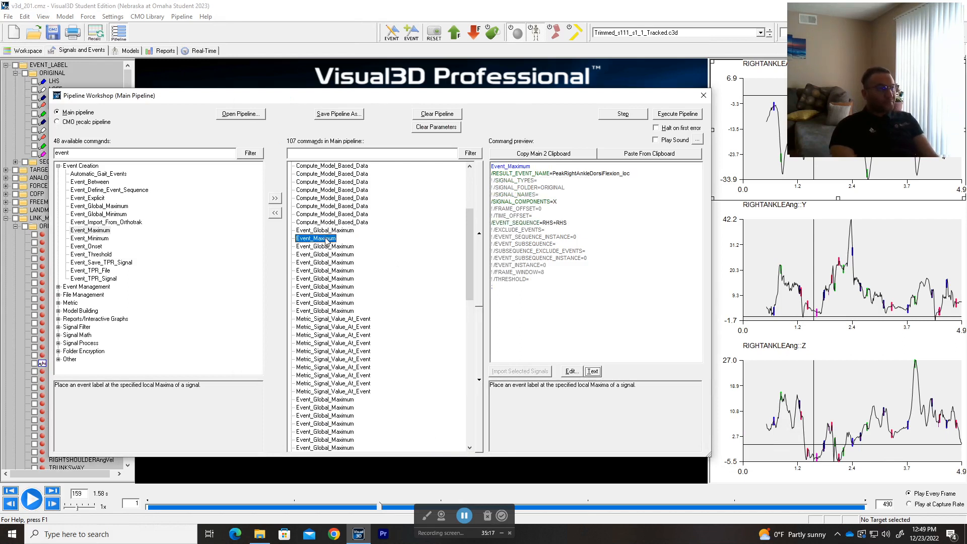
double_click(326, 239)
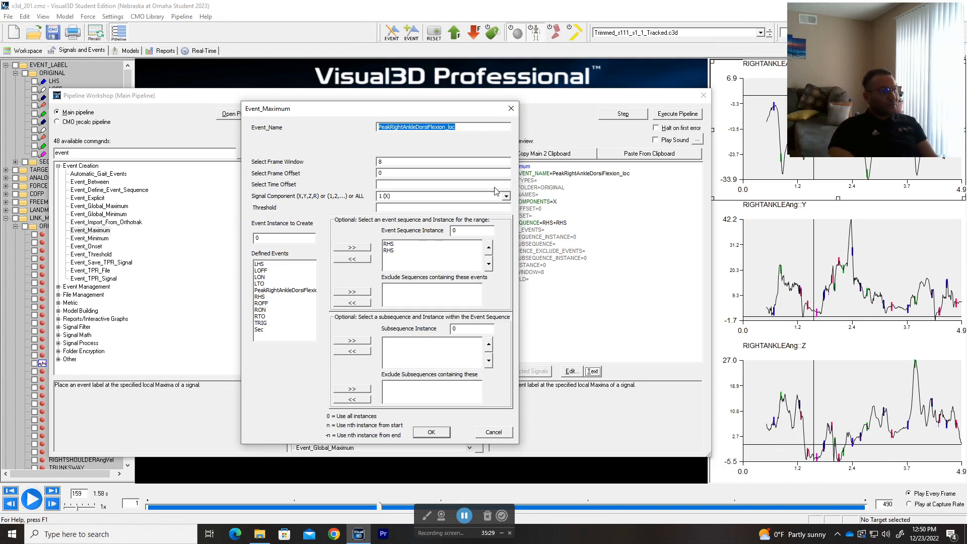
click(511, 109)
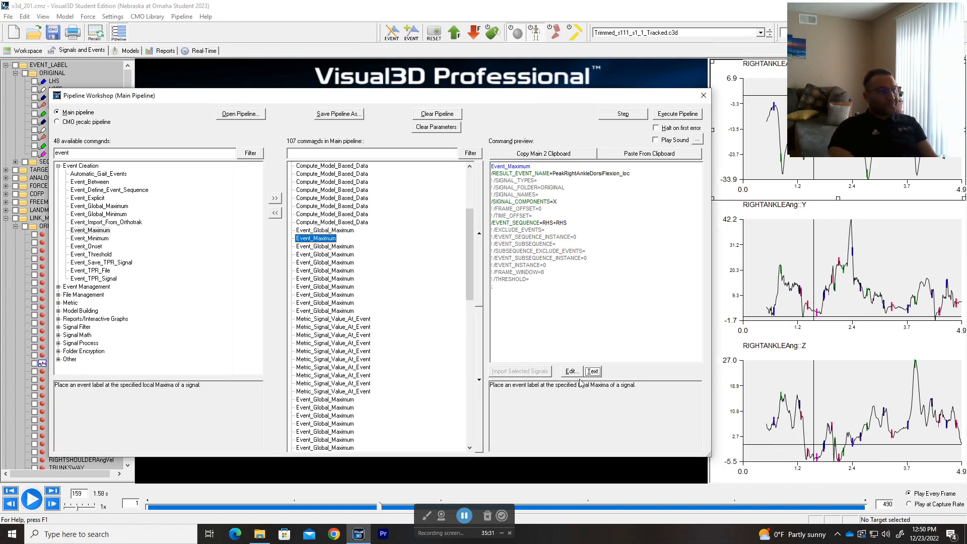
Step: Paste LINK_MODEL_BASED into Event_Maximum's command text, un-comment SIGNAL_TYPES and SIGNAL_NAMES, and save
click(592, 371)
key(ctrl+v)
key(super)
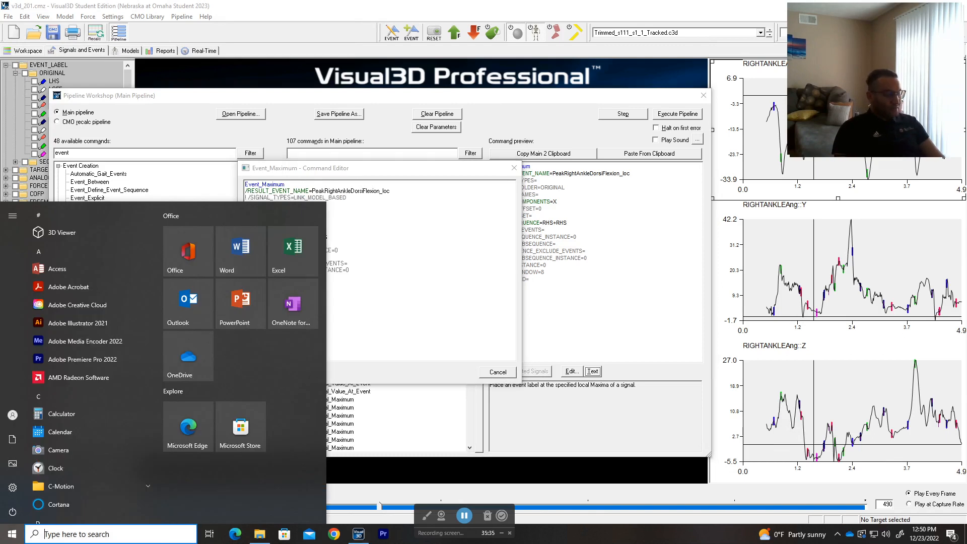
key(Escape)
key(Home)
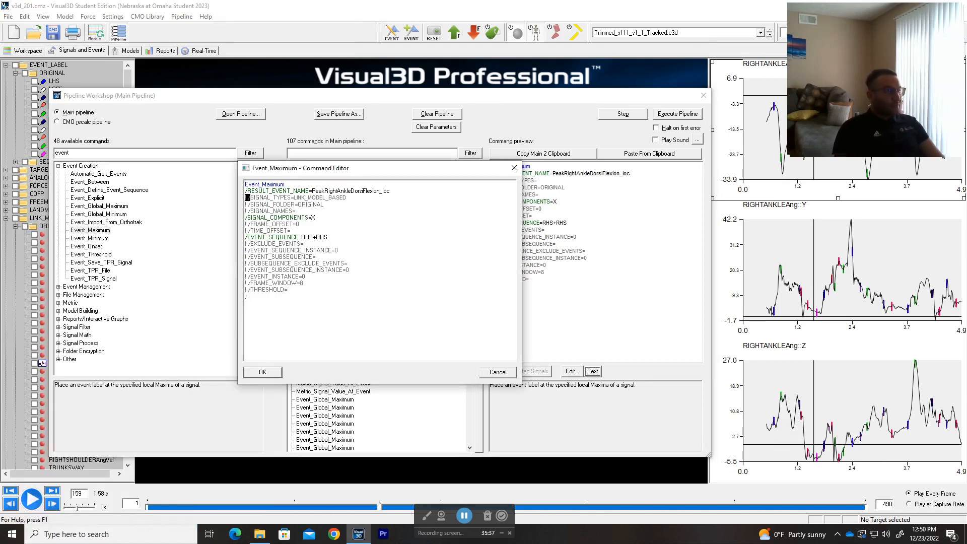
key(Delete)
key(Delete)
key(Down)
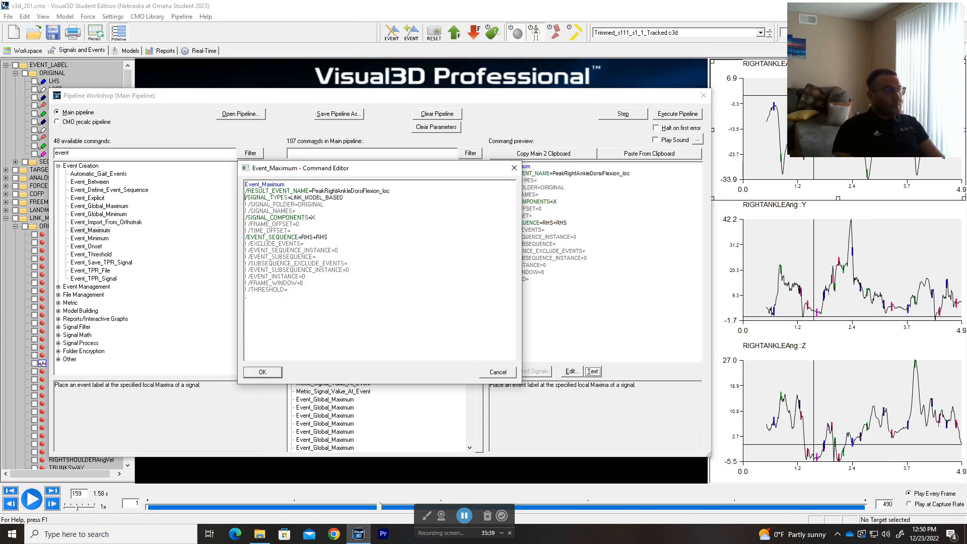
key(Delete)
key(Delete)
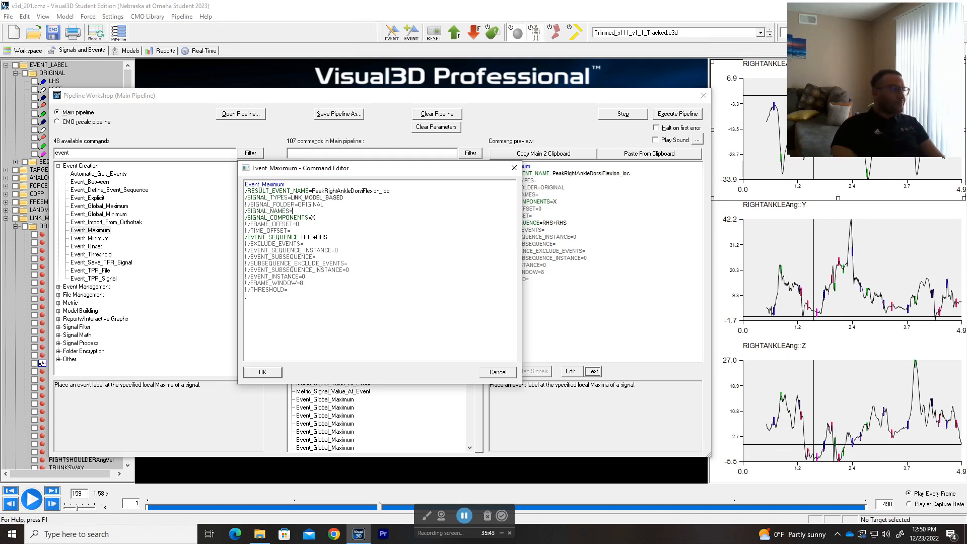
drag(319, 172, 398, 182)
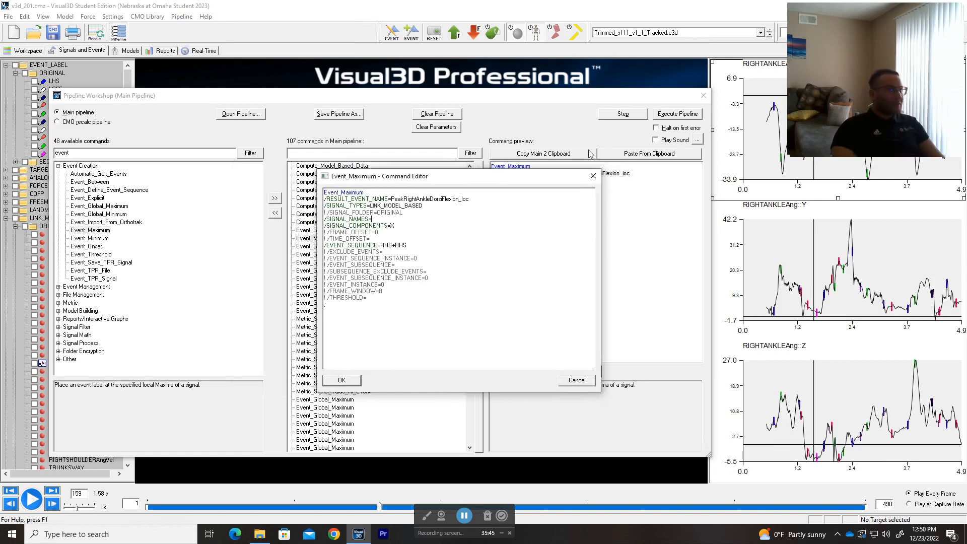
click(342, 380)
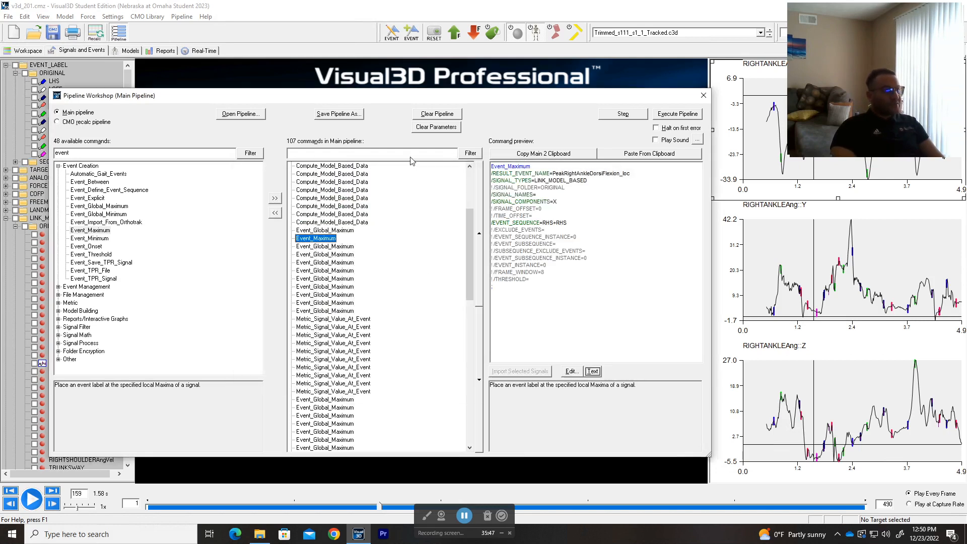
Step: Enter RIGHTANKLEAng after /SIGNAL_NAMES= in the Event_Maximum command text and save it
drag(428, 101, 522, 89)
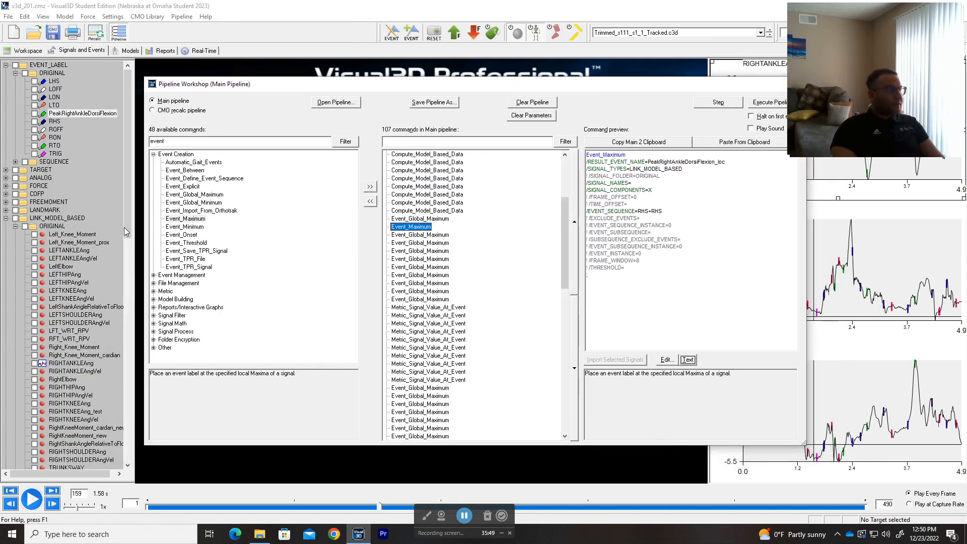
scroll(121, 231, down, 2)
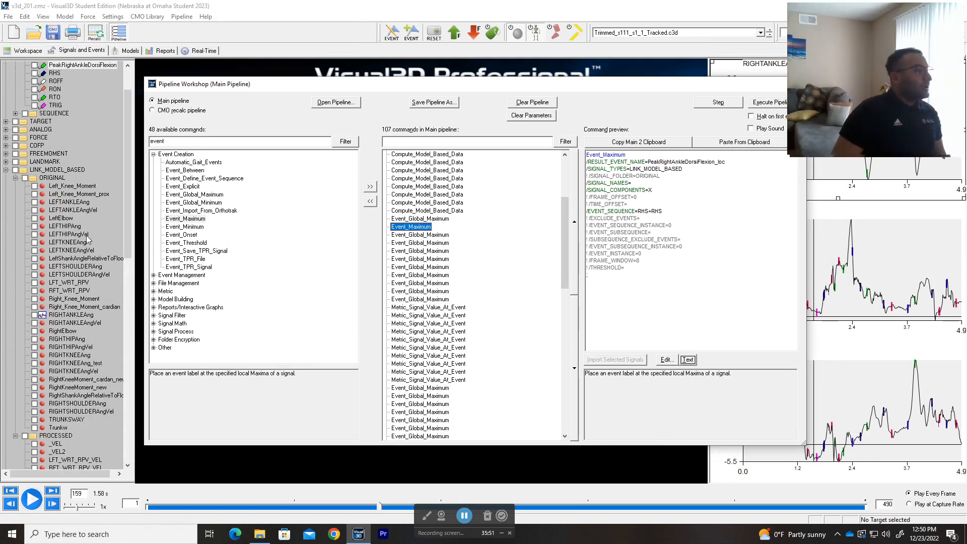
double_click(423, 227)
key(Escape)
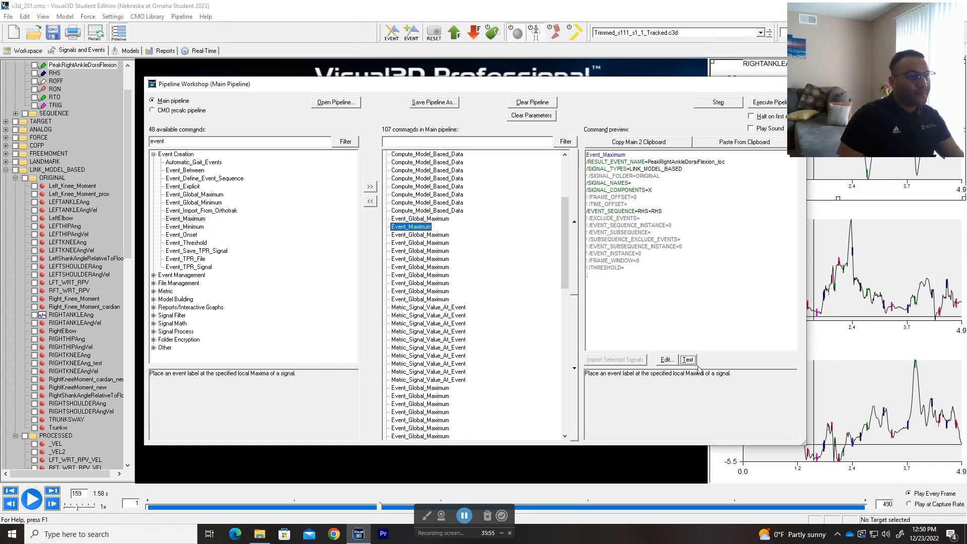
click(689, 360)
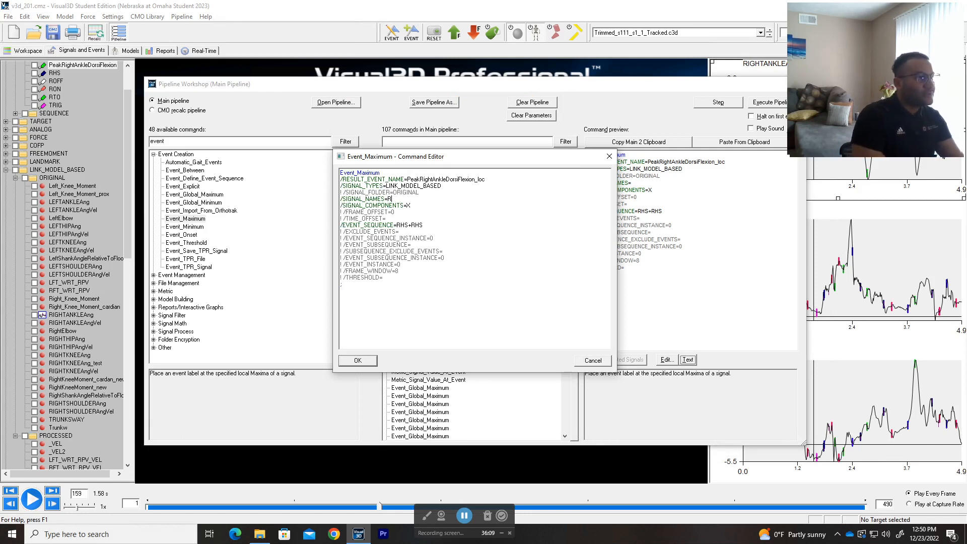
text(RIGHTANKLEAng)
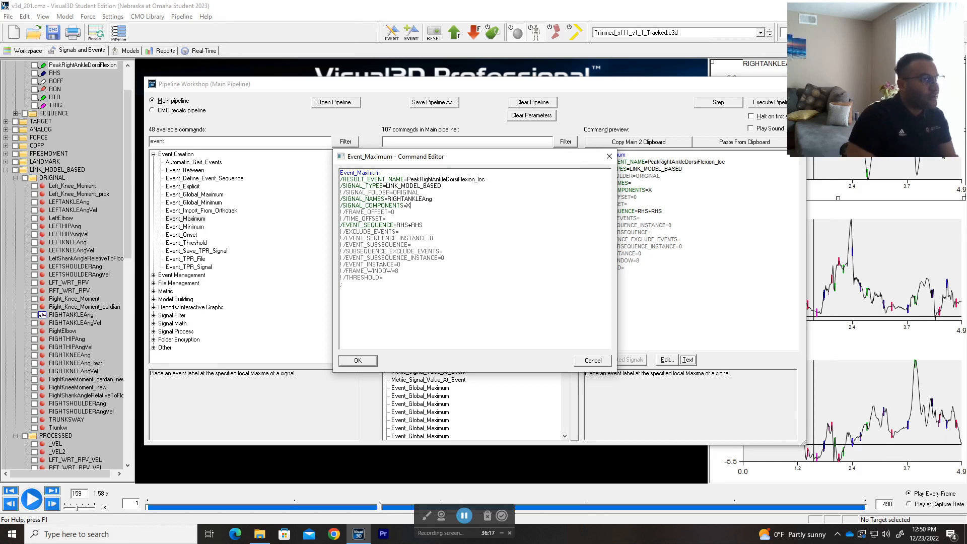
click(367, 359)
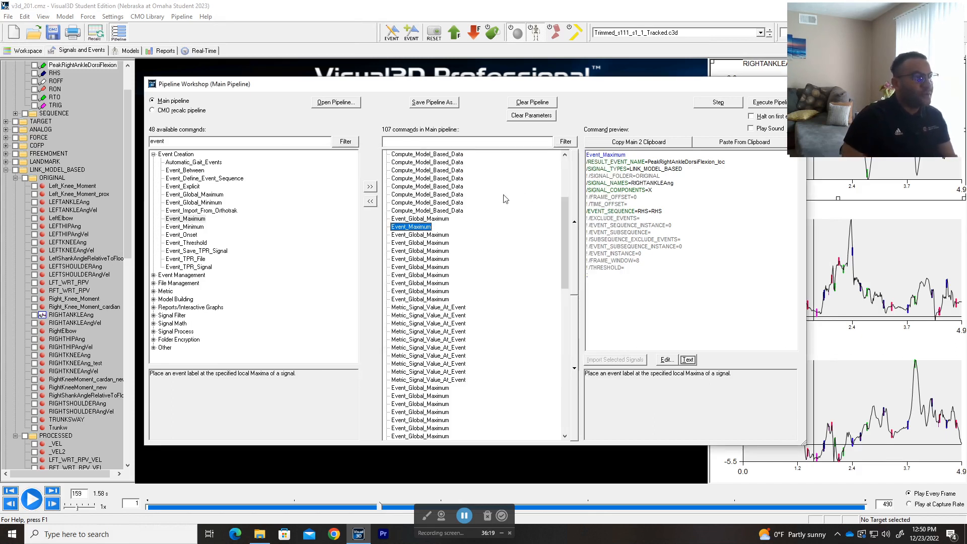
drag(651, 81, 586, 84)
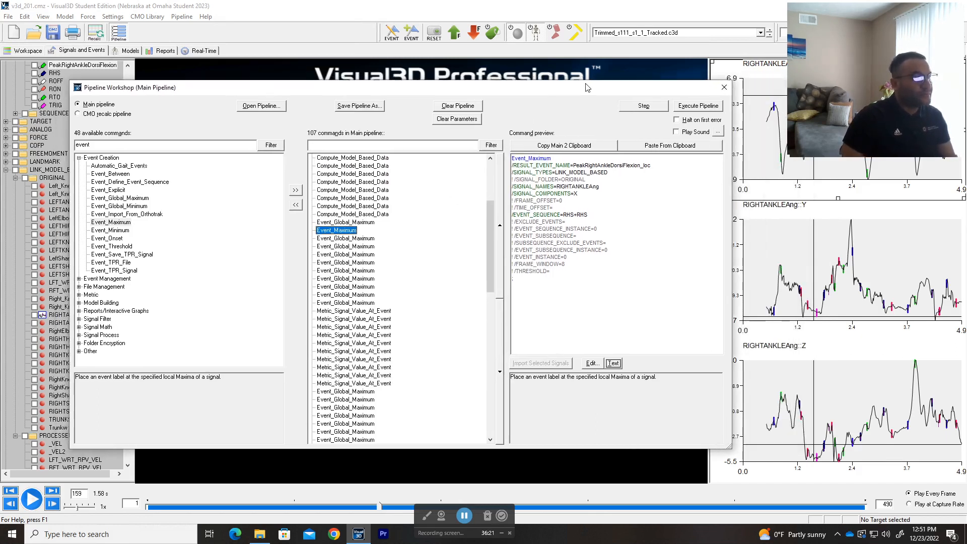
Step: Run the Event_Maximum step, review the seven event times (1.83–4.07 s), and close the workshop
click(654, 105)
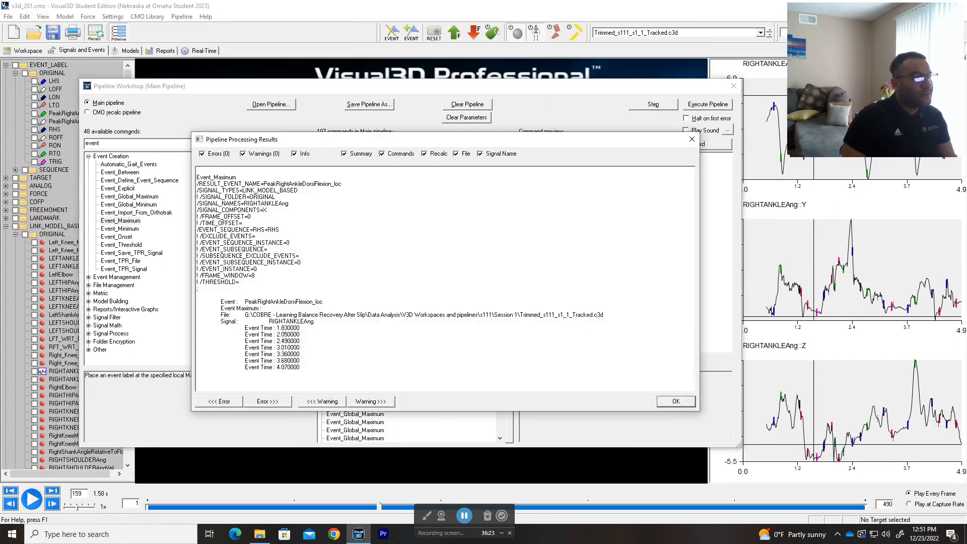
mouse_move(245, 328)
mouse_down()
mouse_move(300, 368)
mouse_move(245, 334)
mouse_up()
click(676, 402)
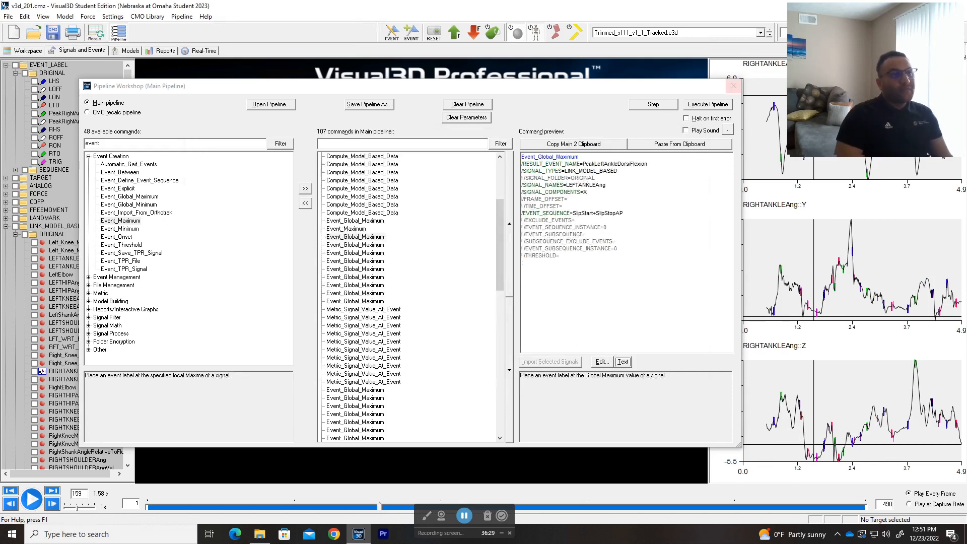
click(730, 85)
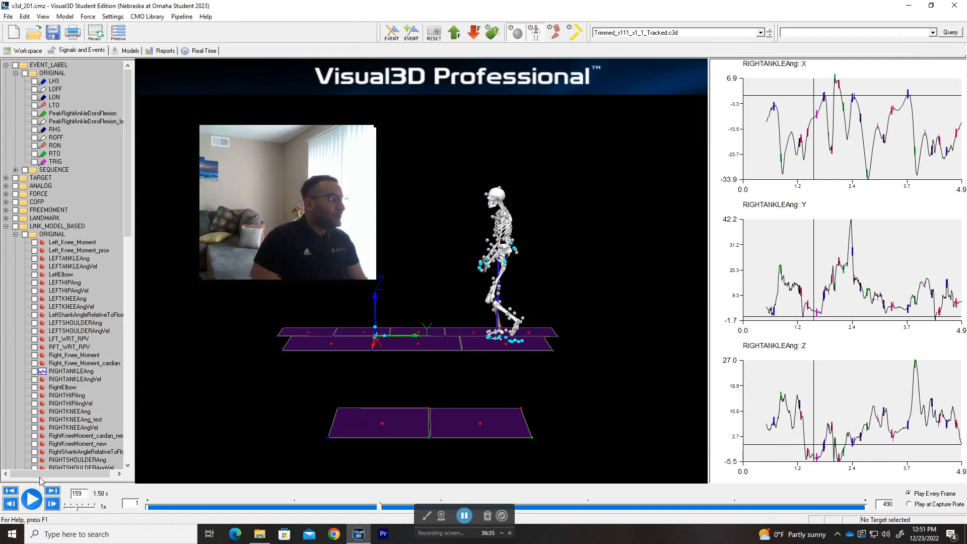
drag(77, 474, 108, 432)
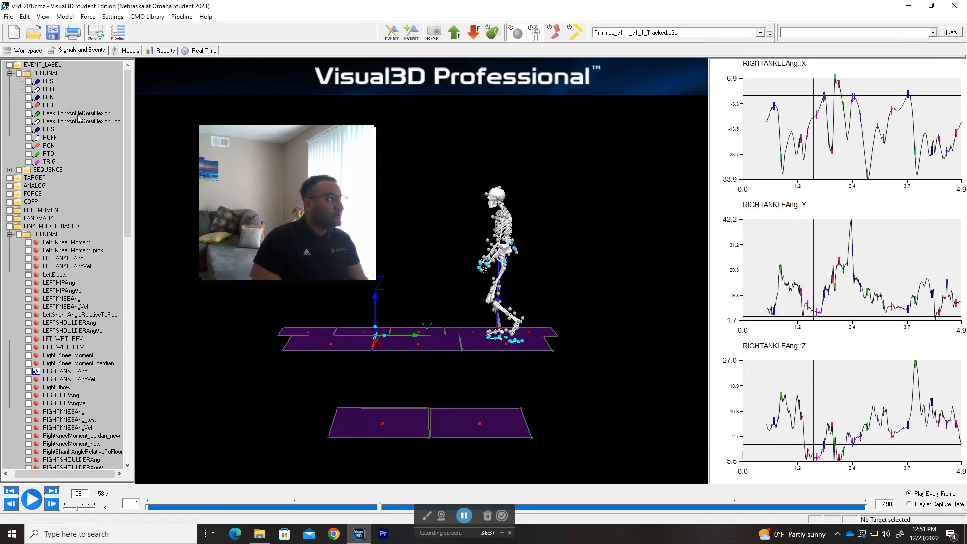
Step: Display the PeakRightAnkleDorsiFlexion_loc markers on the graphs and select the RIGHTANKLEAng::X graph
right_click(59, 123)
click(96, 130)
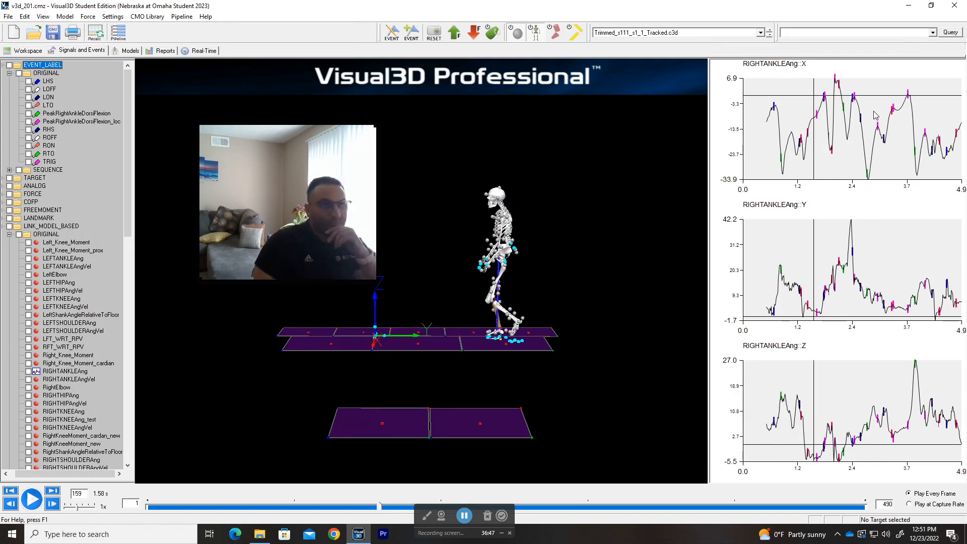
click(869, 110)
click(873, 114)
scroll(874, 113, up, 3)
scroll(875, 117, down, 1)
mouse_move(874, 116)
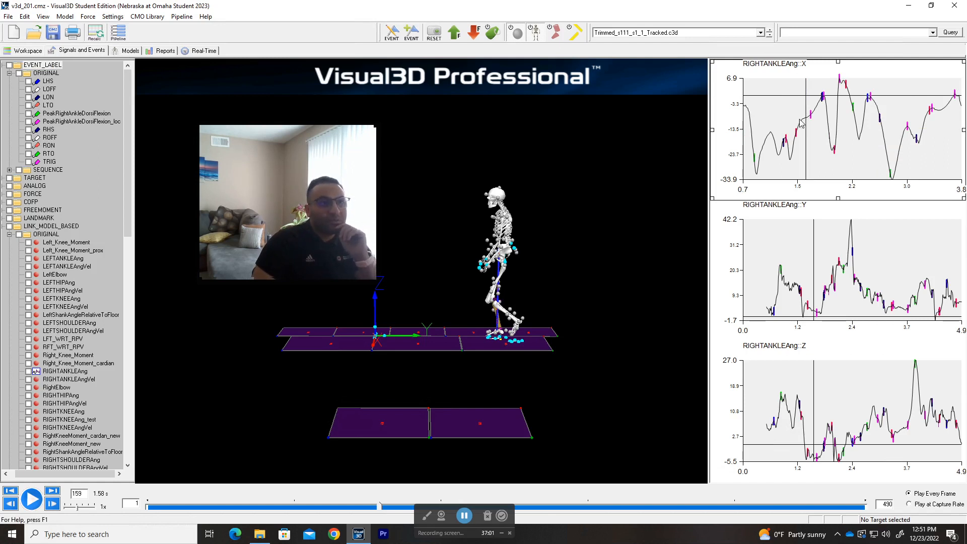
Step: Zoom the RIGHTANKLEAng::X graph to check marker values and step the trial to frame 122
scroll(820, 122, up, 3)
scroll(769, 129, up, 3)
scroll(769, 128, down, 1)
mouse_move(816, 154)
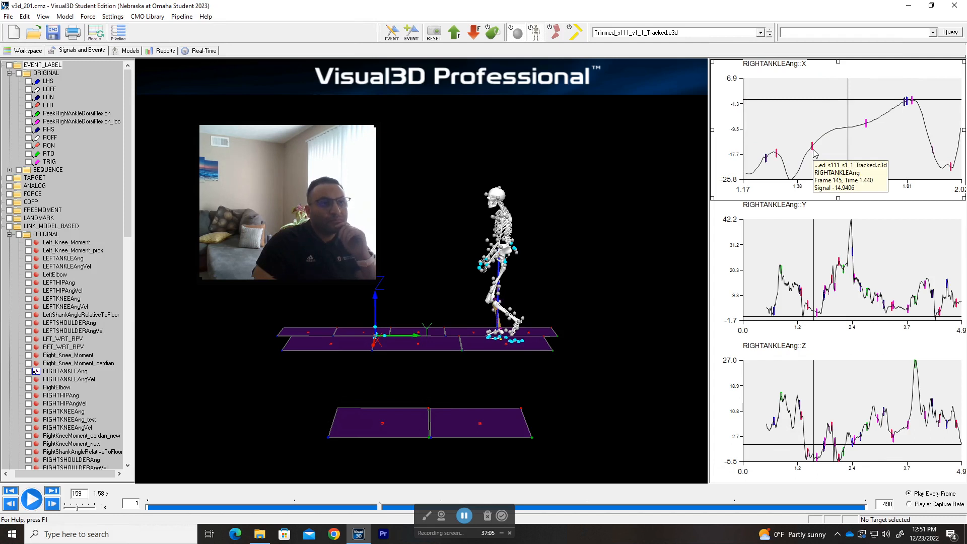
mouse_move(768, 164)
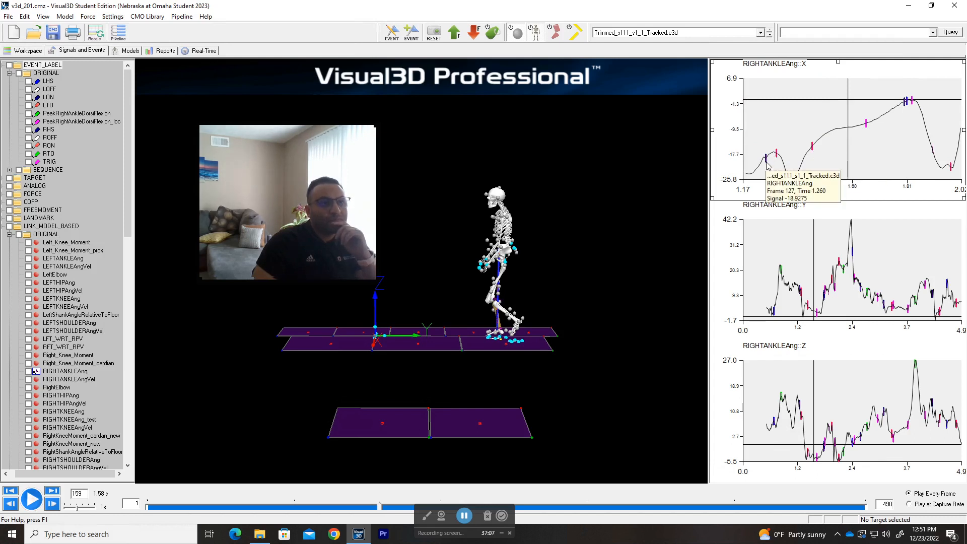
drag(379, 508, 439, 514)
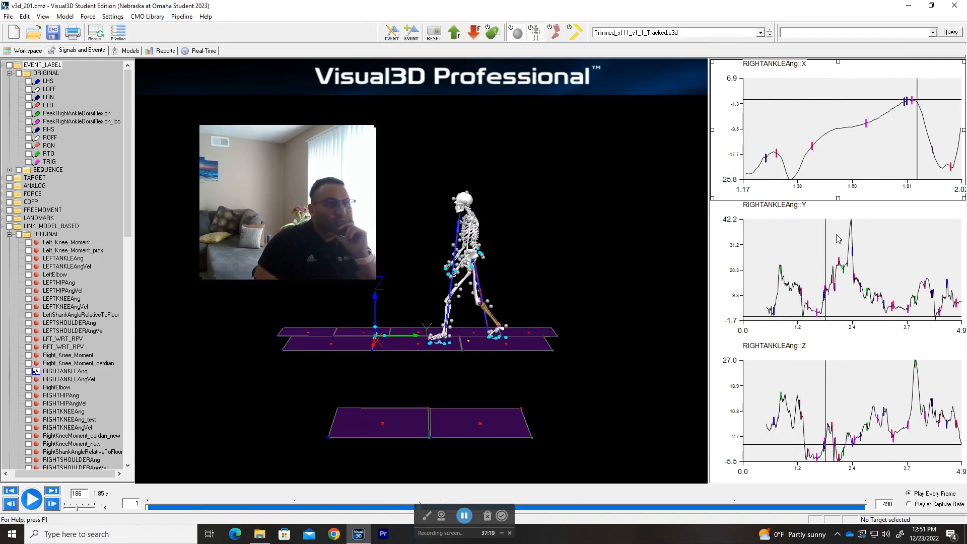
scroll(867, 151, down, 5)
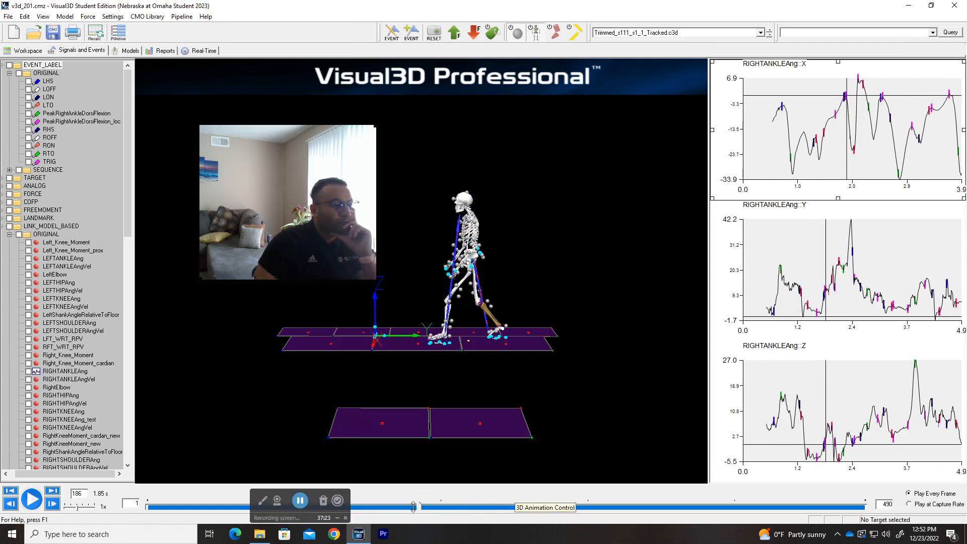
Step: Scrub the timeline via frame 212 to frame 297 (2.96 s) and bring up the Pipeline Workshop
drag(419, 506, 291, 525)
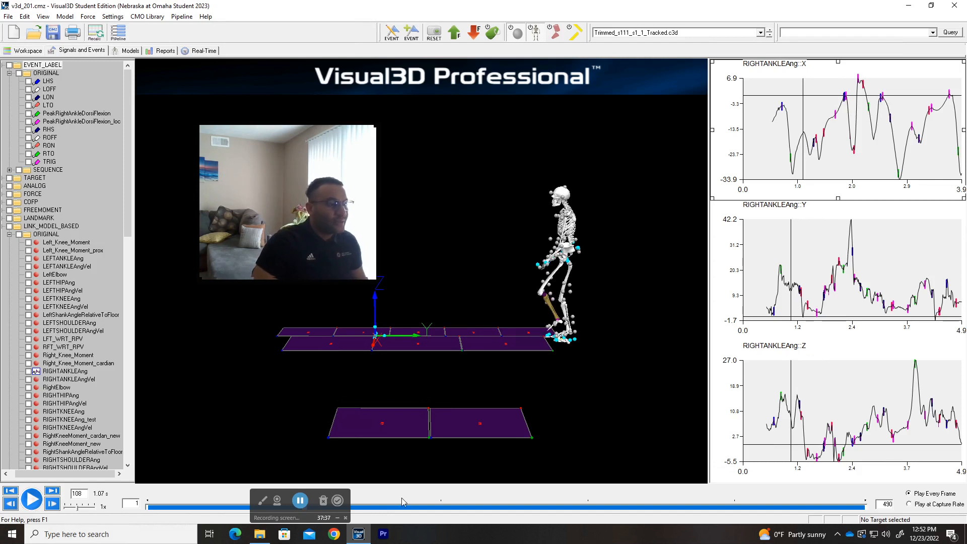
drag(398, 508, 583, 507)
drag(325, 513, 536, 535)
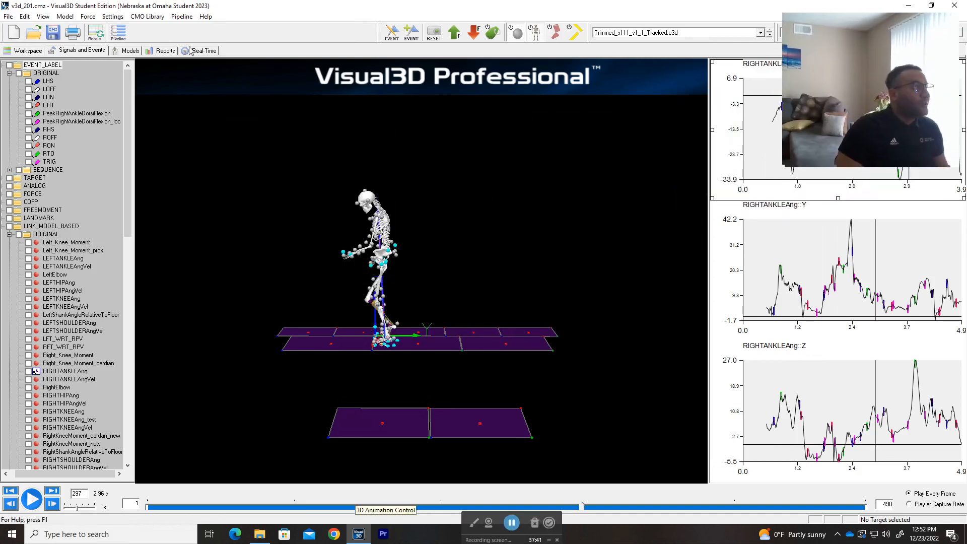
click(118, 33)
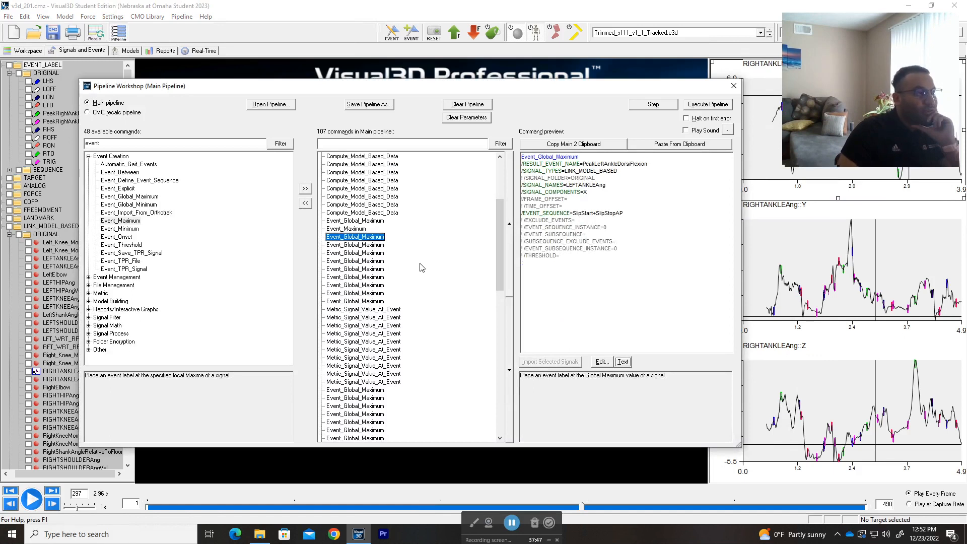
Step: Show the first Metric_Signal_Value_At_Event settings, highlighting its signal type, RIGHTANKLEAng signal and PROCESSED folder
scroll(422, 268, down, 1)
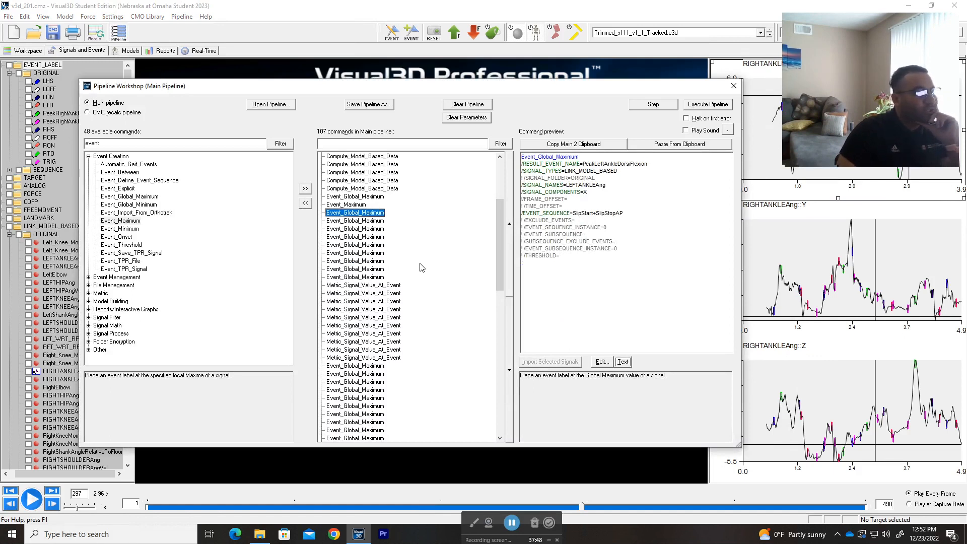
click(378, 287)
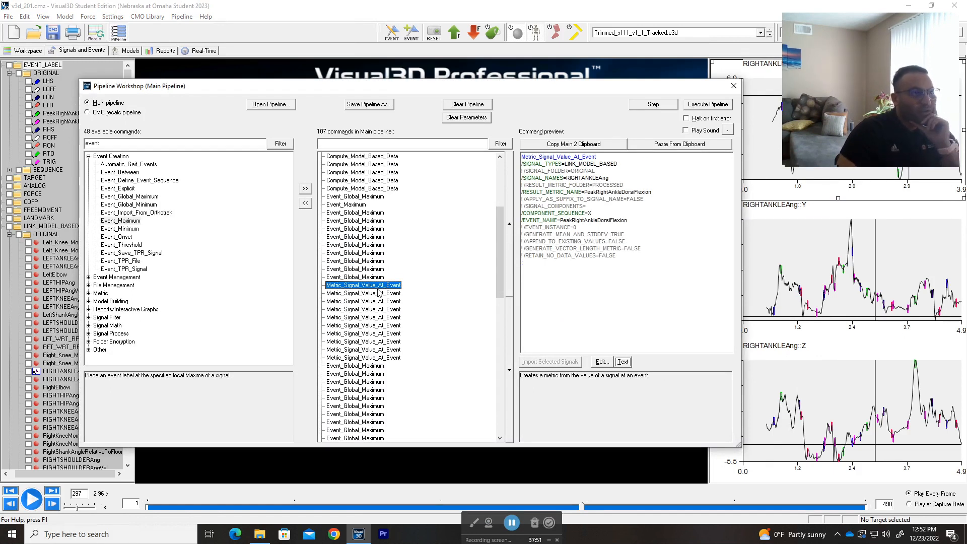
drag(620, 164, 570, 178)
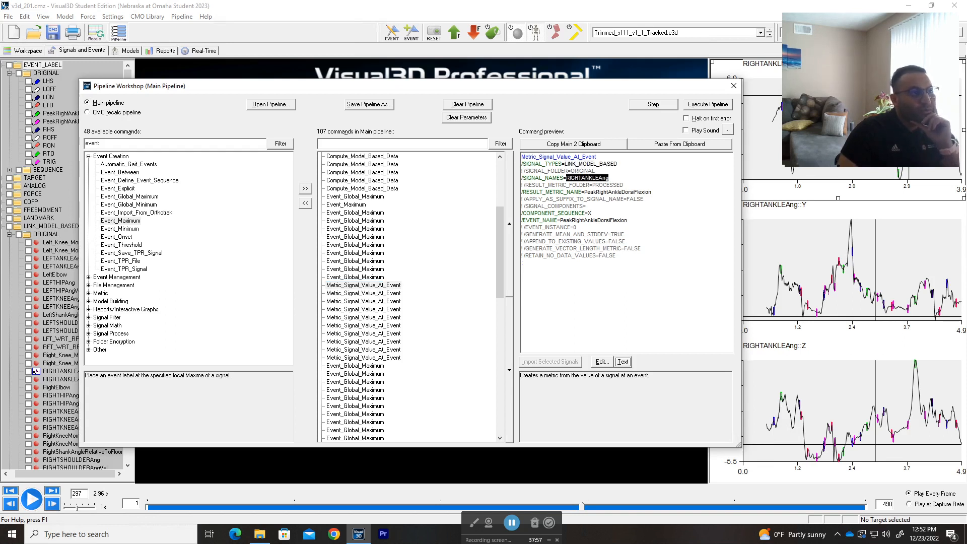
click(610, 178)
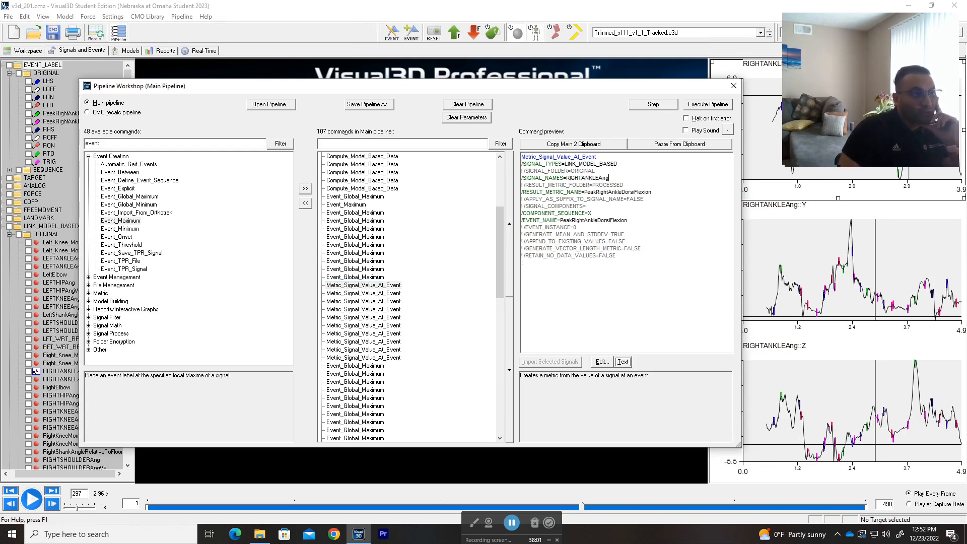
drag(618, 184, 596, 185)
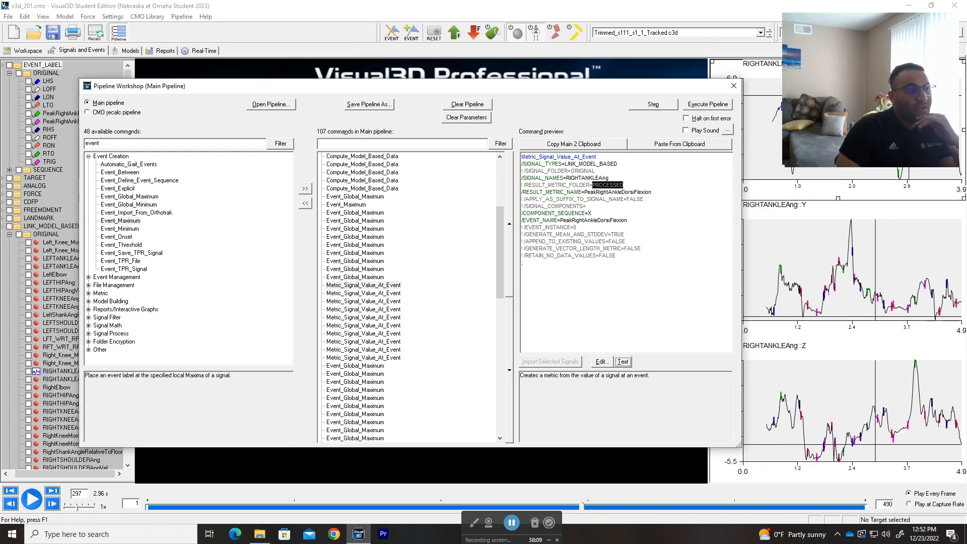
drag(393, 87, 434, 78)
scroll(28, 235, down, 5)
scroll(29, 234, down, 11)
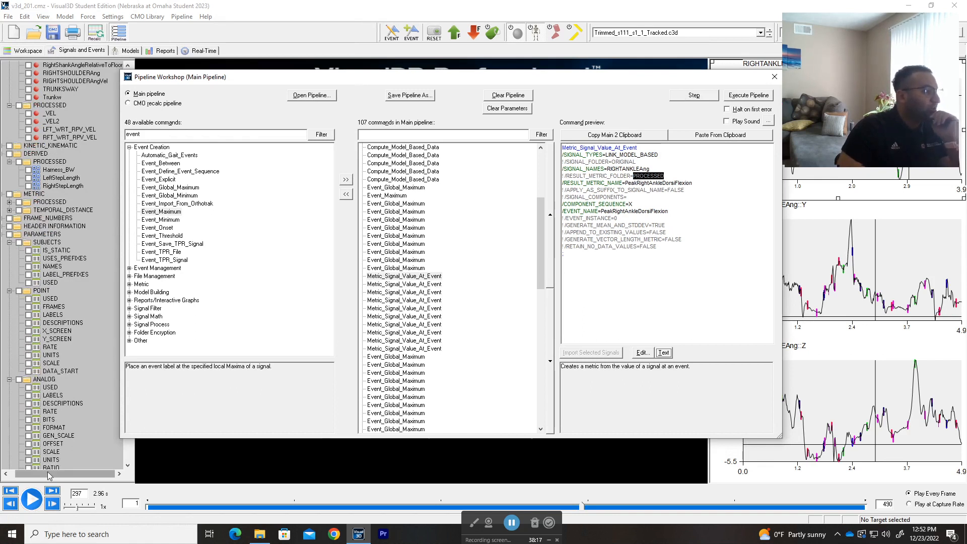
Step: Highlight the PROCESSED folder, PeakRightAnkleDorsiFlexion metric name and event name in the command preview
drag(60, 474, 38, 474)
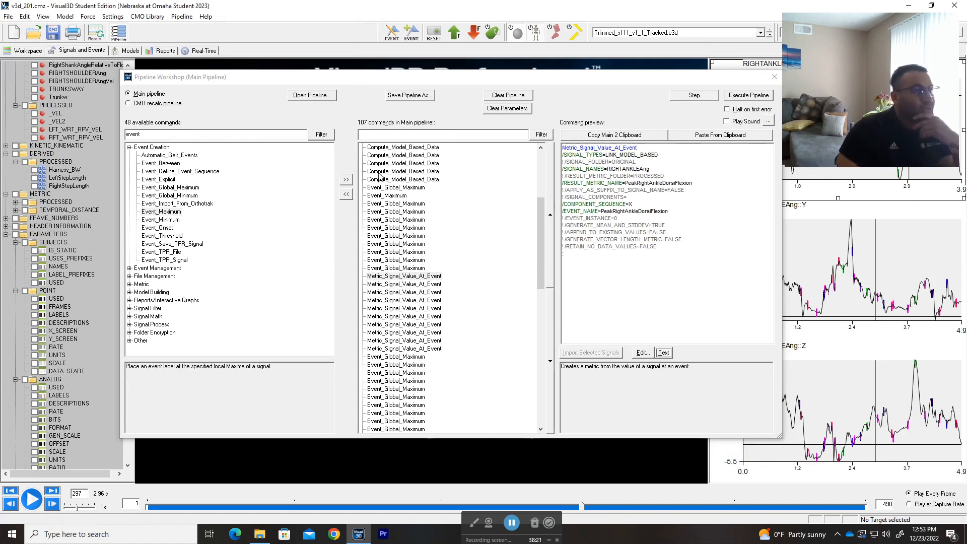
drag(569, 254, 563, 253)
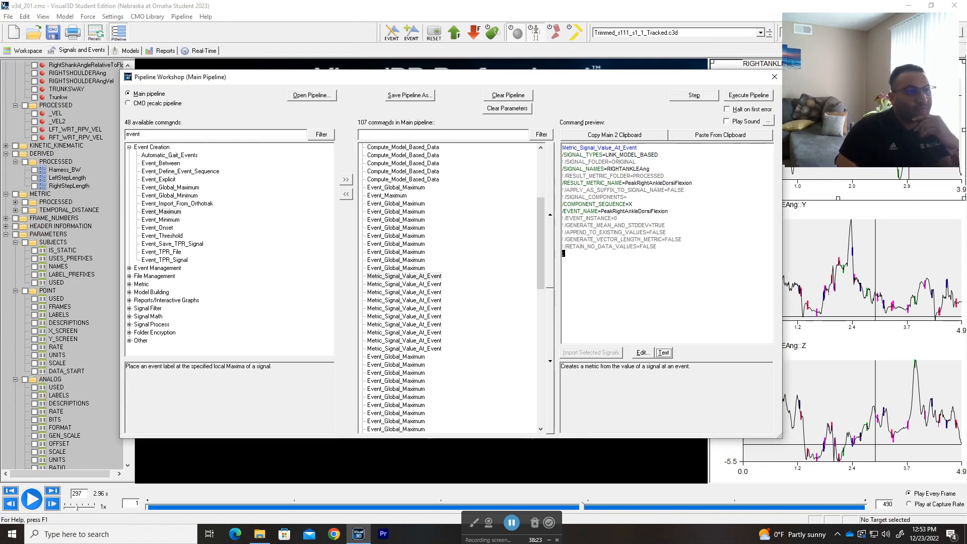
click(645, 183)
drag(637, 176, 665, 176)
click(665, 176)
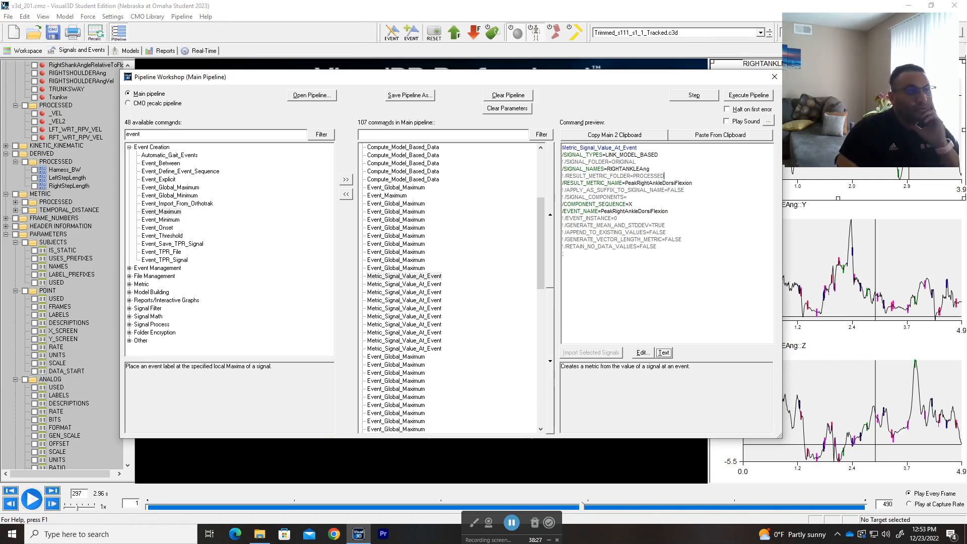
drag(693, 183, 634, 183)
click(633, 204)
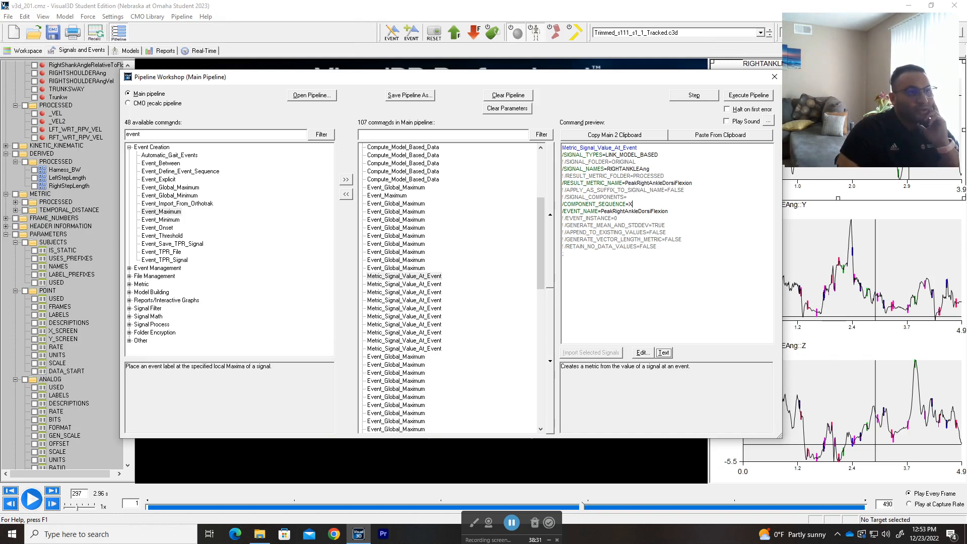
drag(668, 211, 603, 211)
click(634, 233)
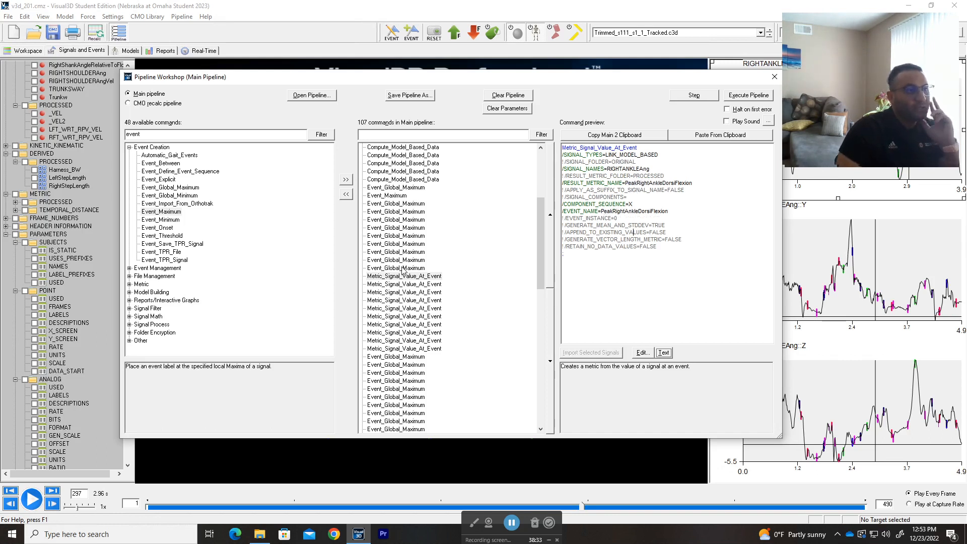
Step: Expand METRIC > PROCESSED in the signal tree and scroll through its step, stance, swing and stride metrics
click(16, 202)
scroll(57, 179, down, 5)
scroll(57, 179, down, 9)
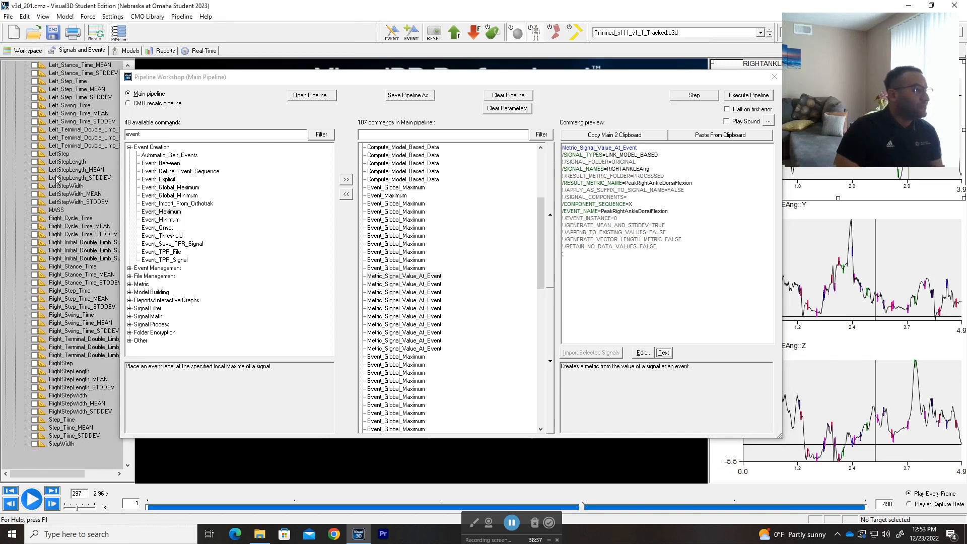
scroll(57, 179, up, 3)
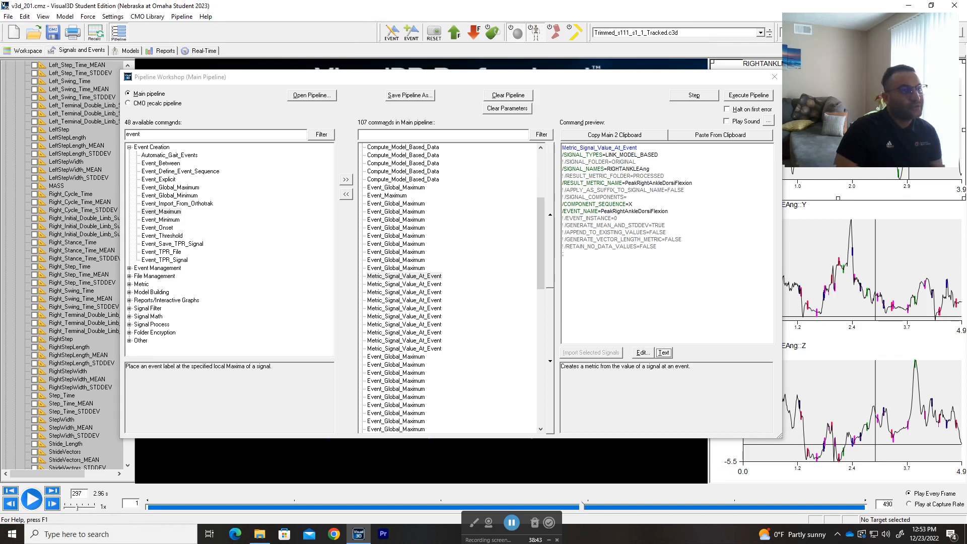
scroll(88, 206, down, 4)
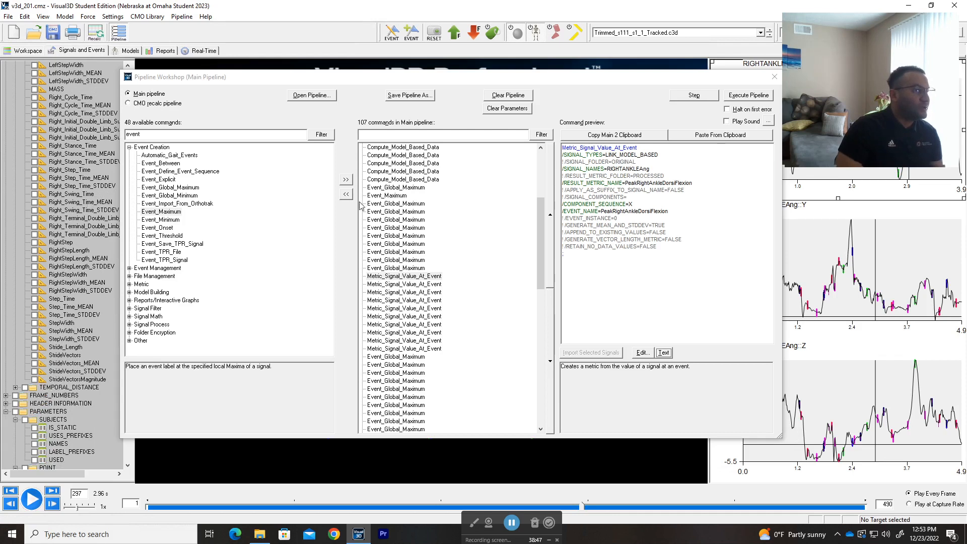
Step: Run only the first Metric_Signal_Value_At_Event command and accept the processing results
click(409, 276)
click(694, 95)
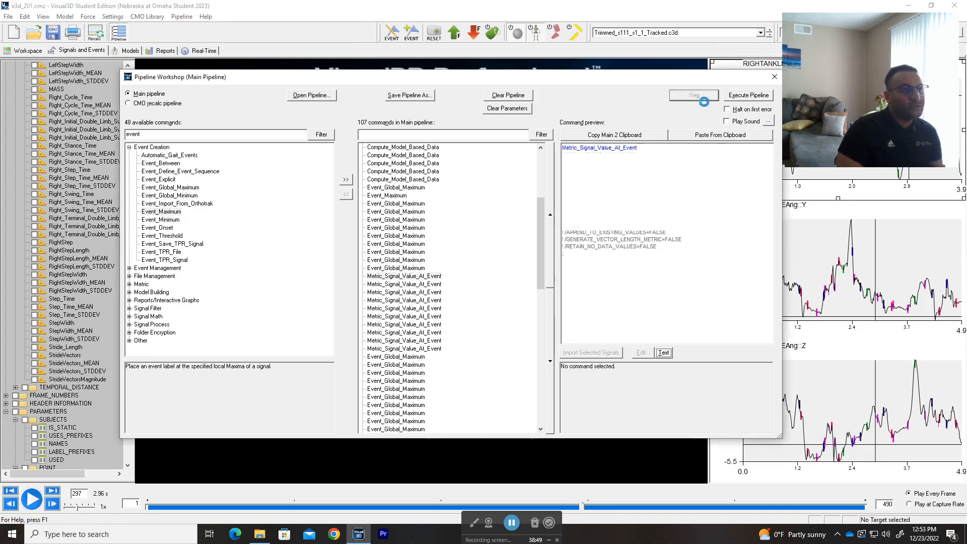
click(678, 402)
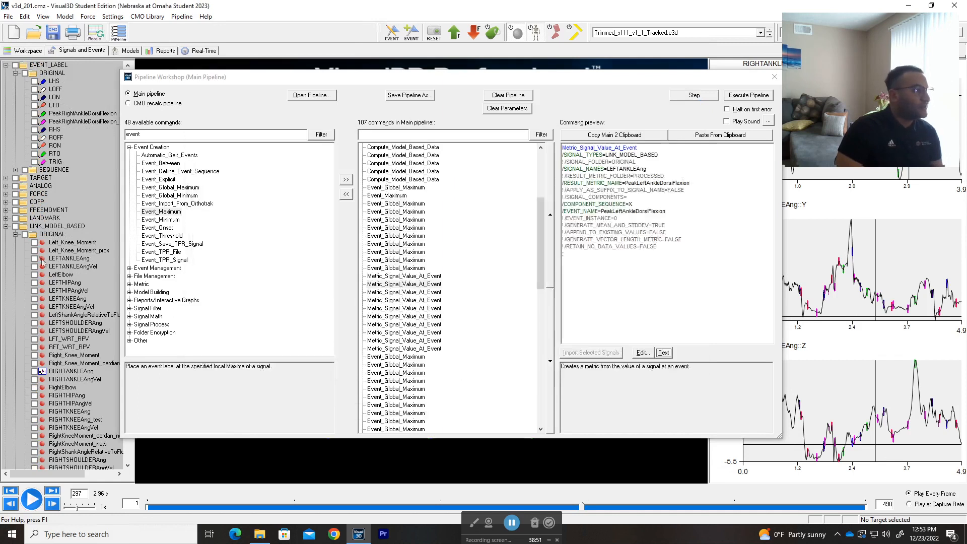
Step: Check PeakRightAnkleDorsiFlexion (6.857450) and its _MEAN value in Data View
scroll(43, 260, down, 5)
scroll(42, 259, down, 14)
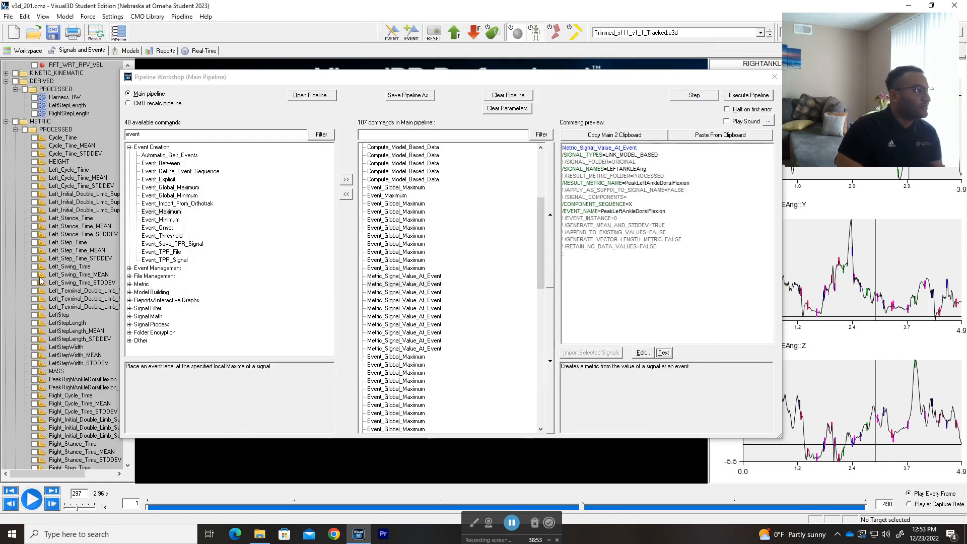
scroll(55, 168, down, 7)
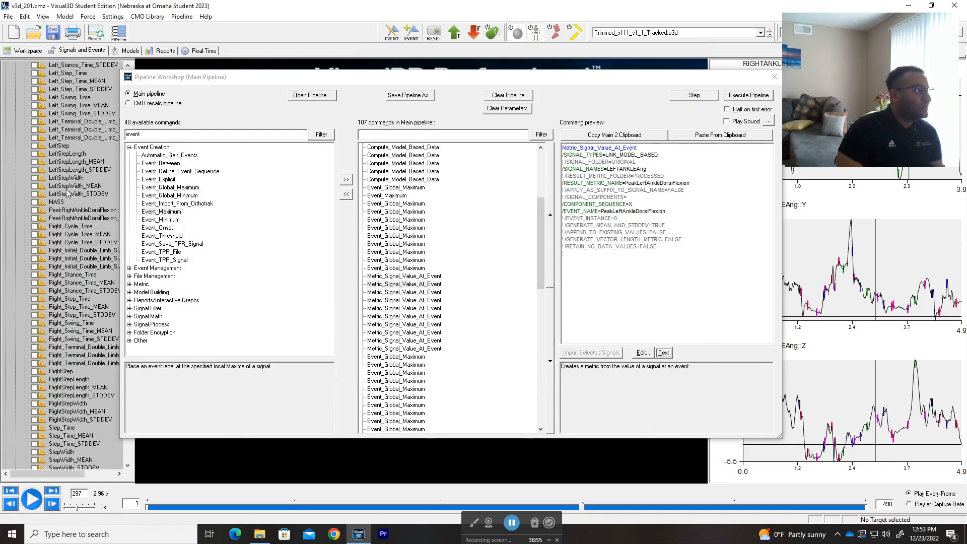
drag(213, 77, 257, 74)
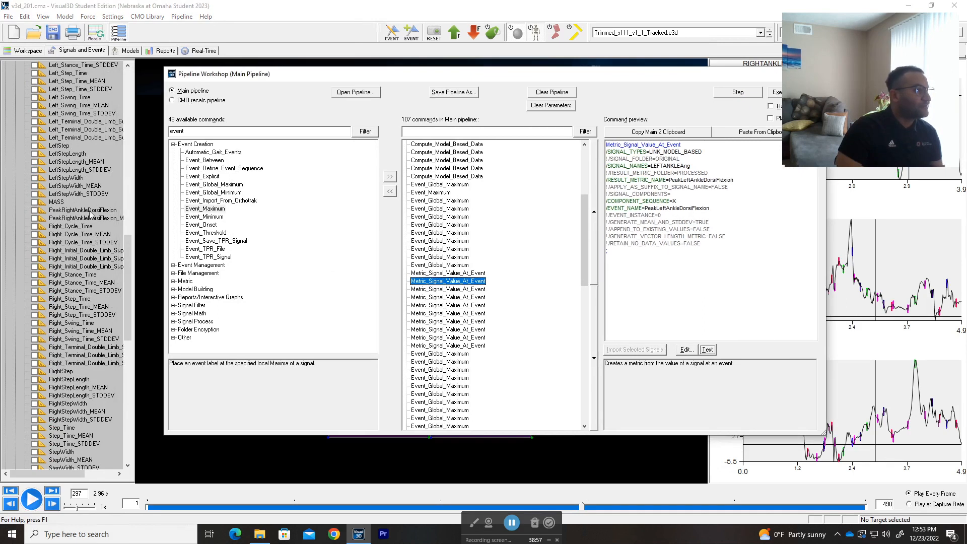
double_click(93, 212)
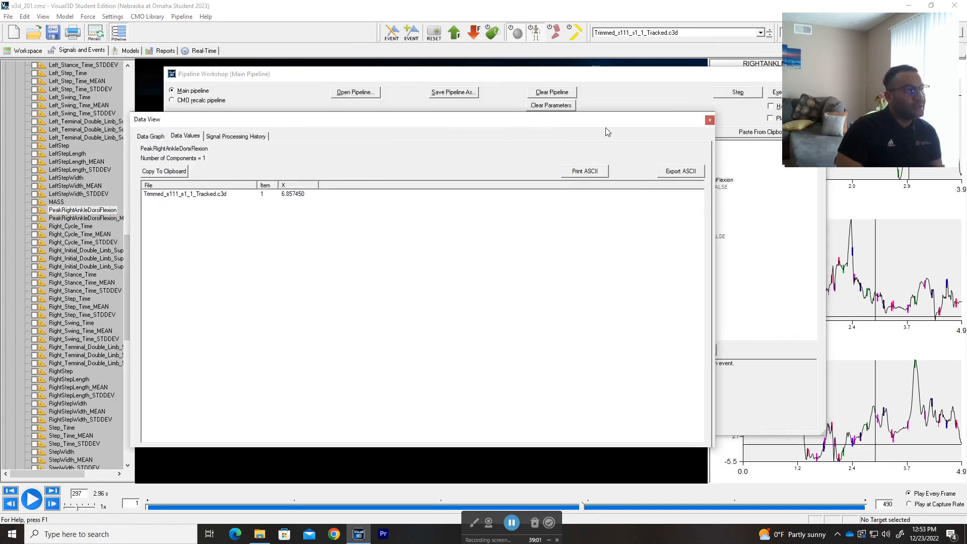
click(717, 124)
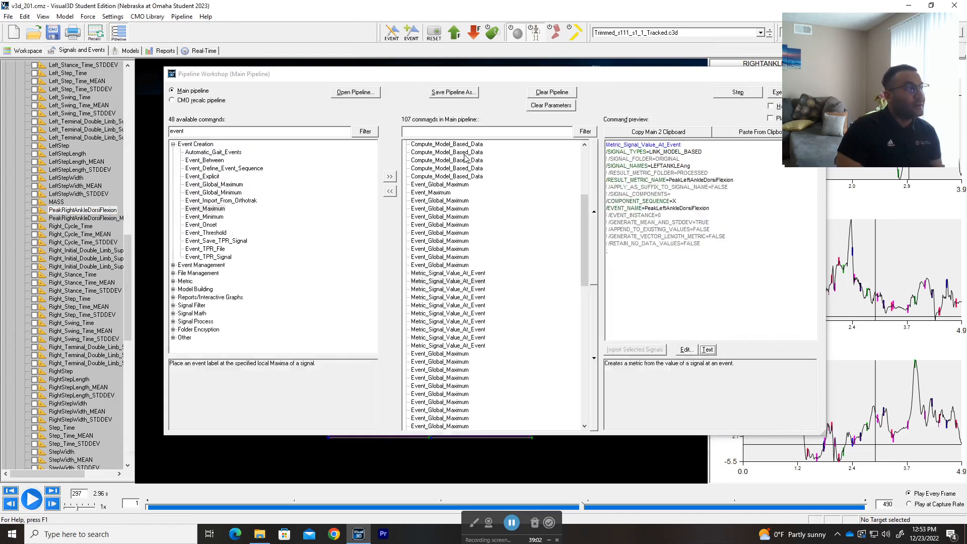
double_click(104, 218)
click(709, 122)
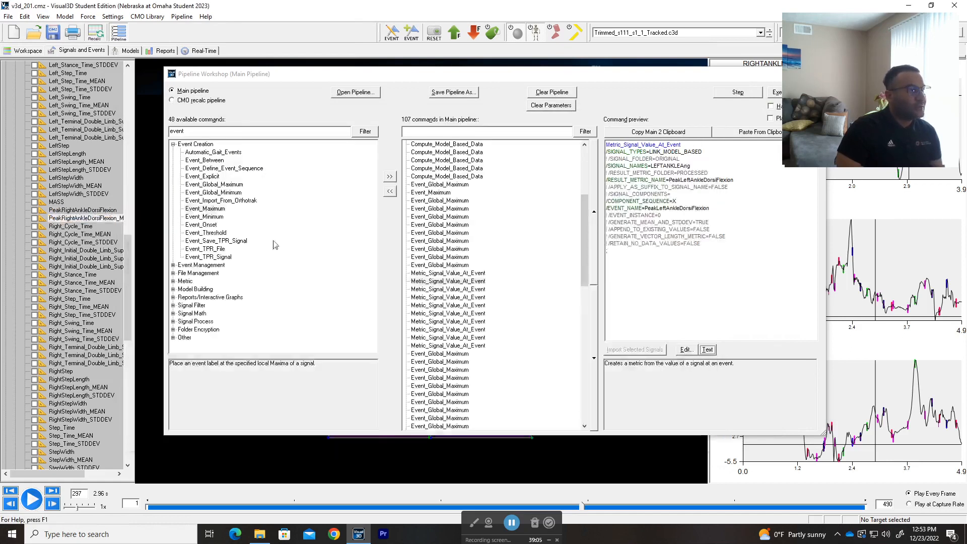
double_click(456, 278)
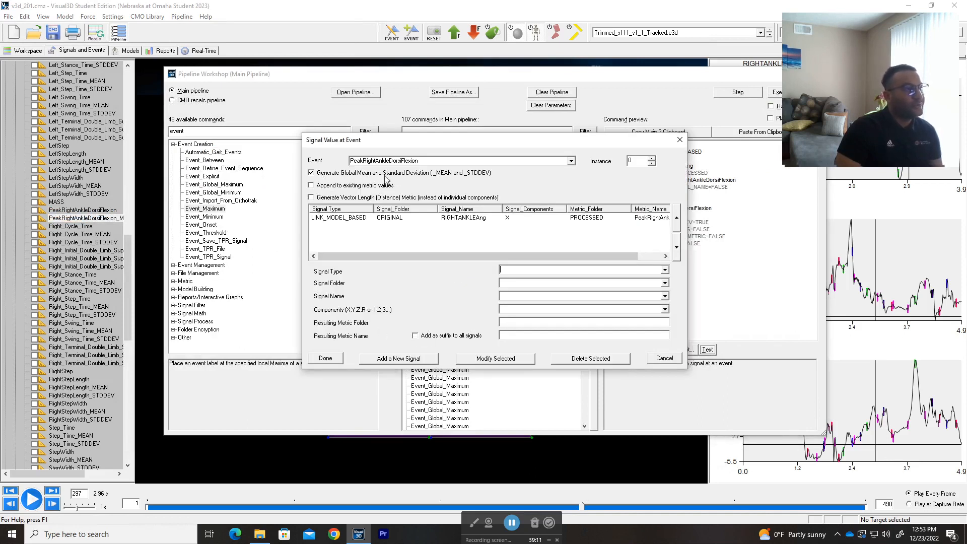
click(679, 141)
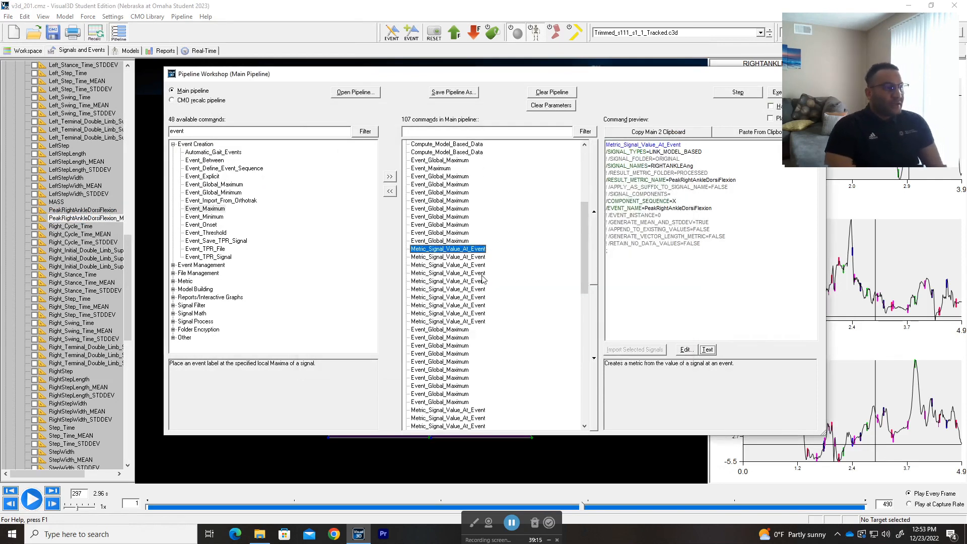
scroll(484, 280, down, 5)
scroll(484, 279, down, 2)
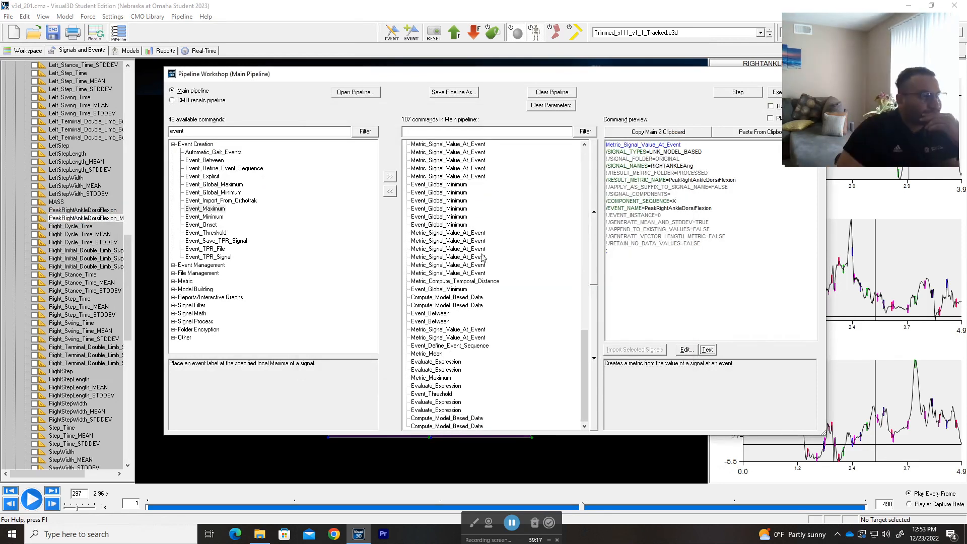
drag(521, 83, 448, 96)
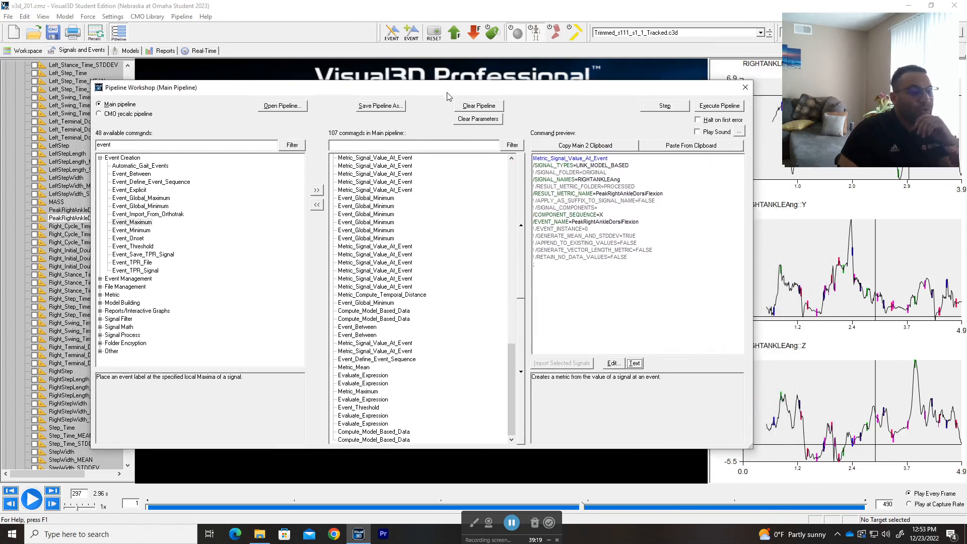